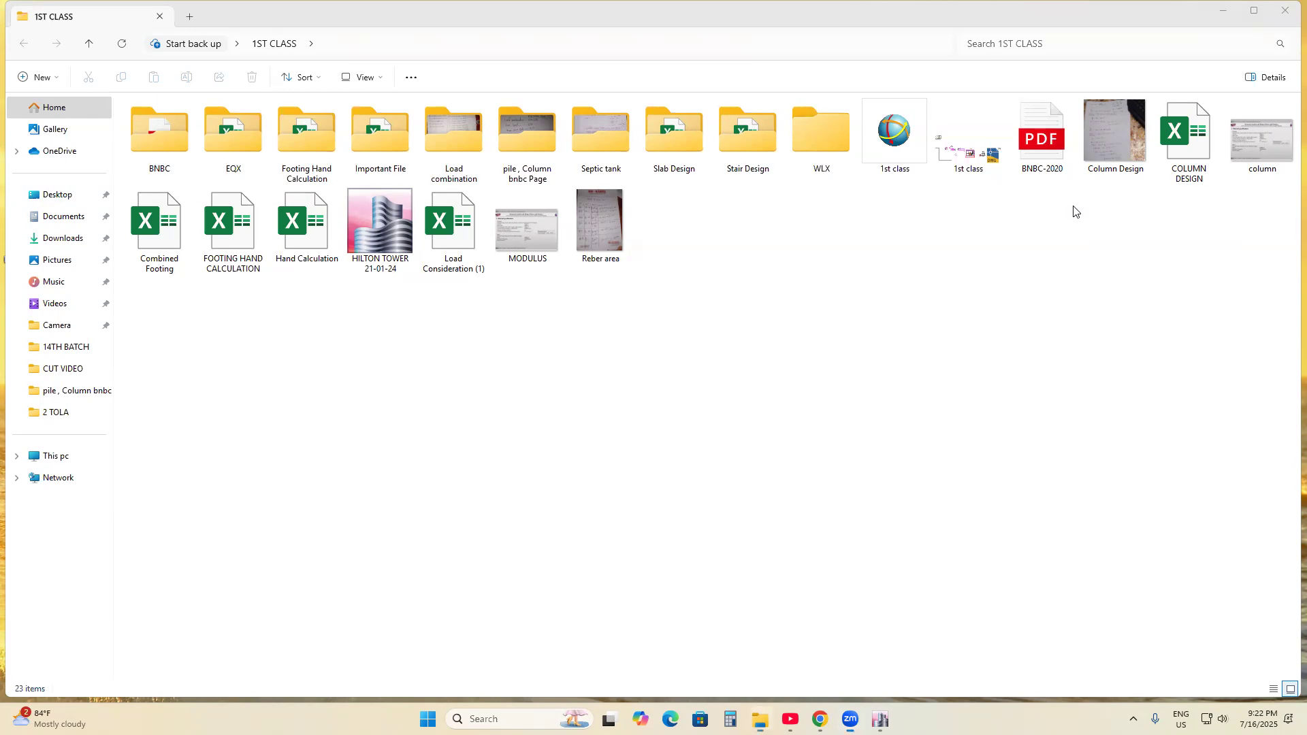
- Switch to ETABS and open the ASCE 7-05 lateral load settings of the EX load pattern
click(1223, 10)
click(880, 719)
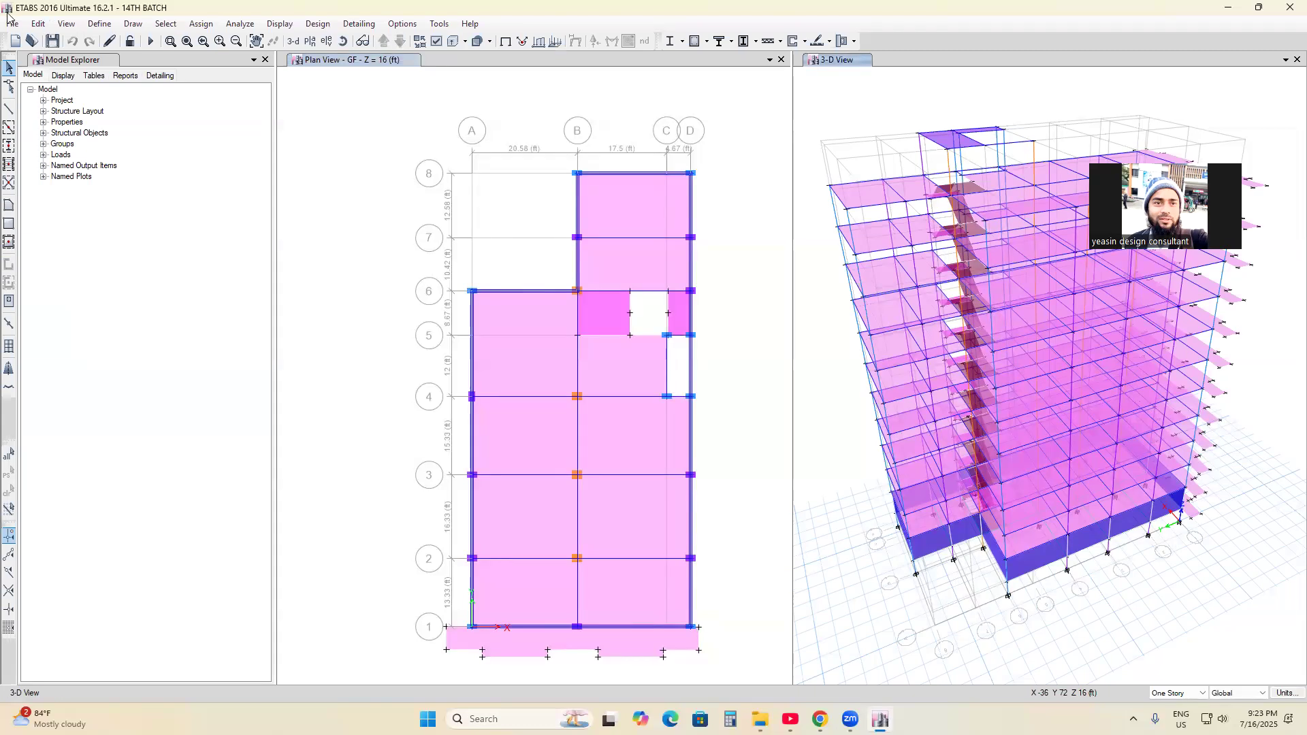
click(99, 24)
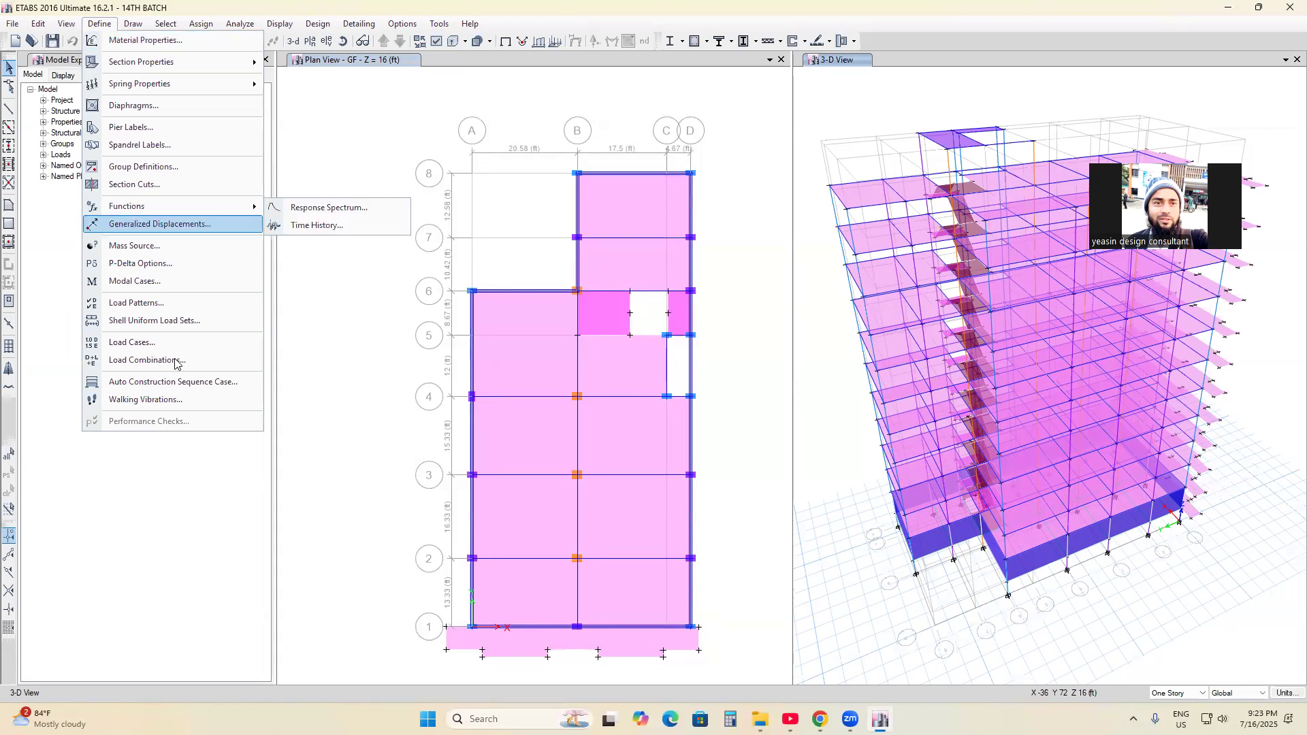
click(160, 303)
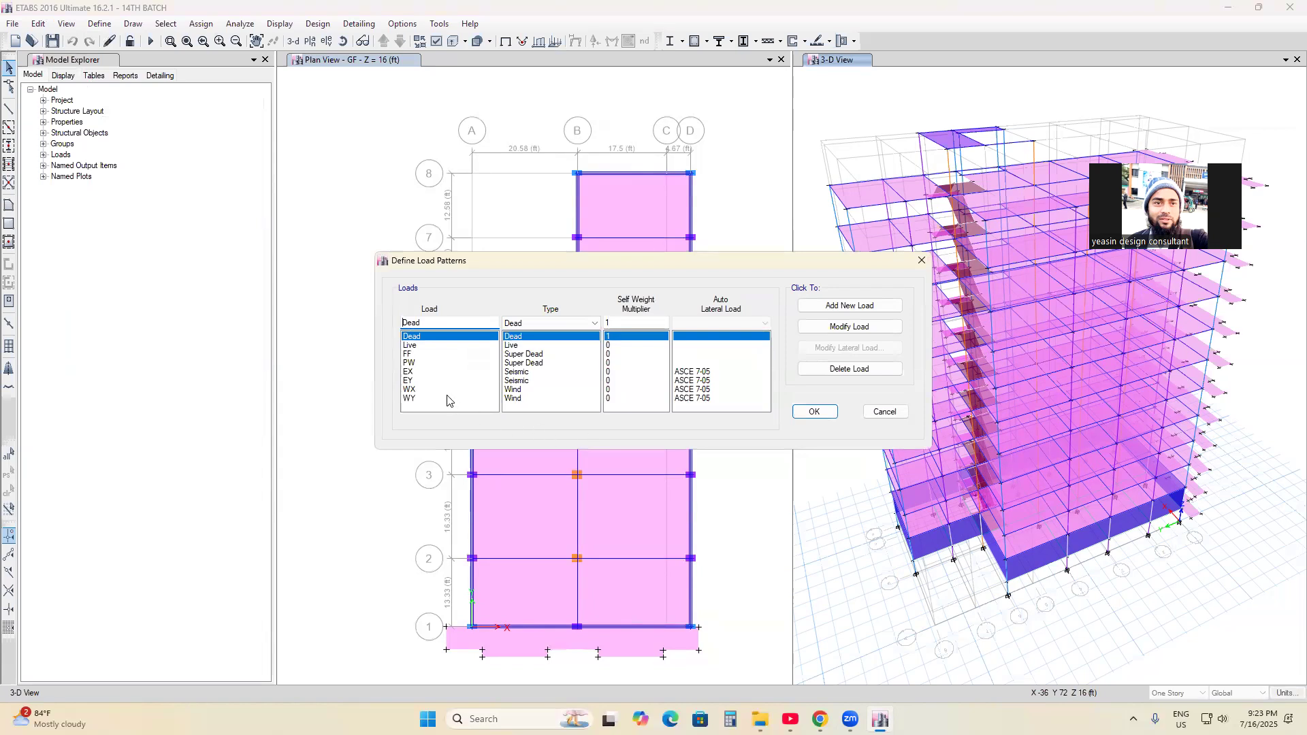
click(412, 372)
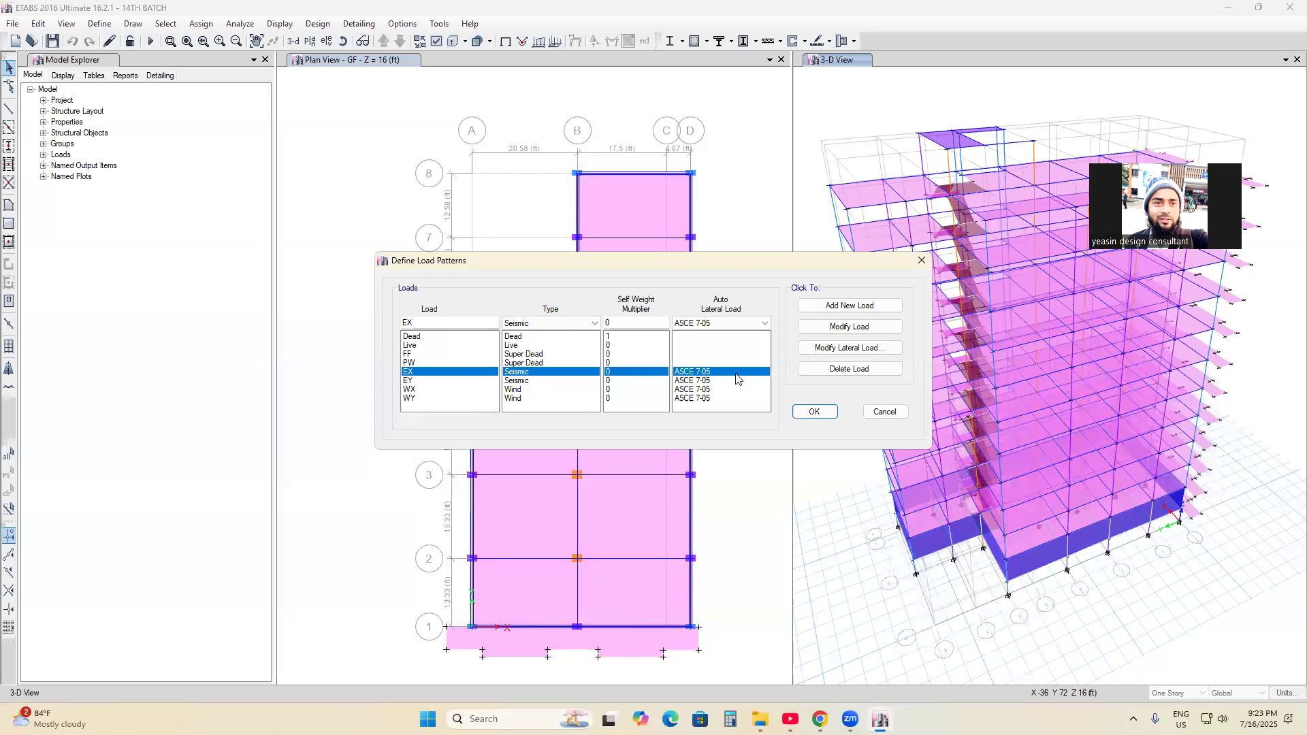
click(857, 351)
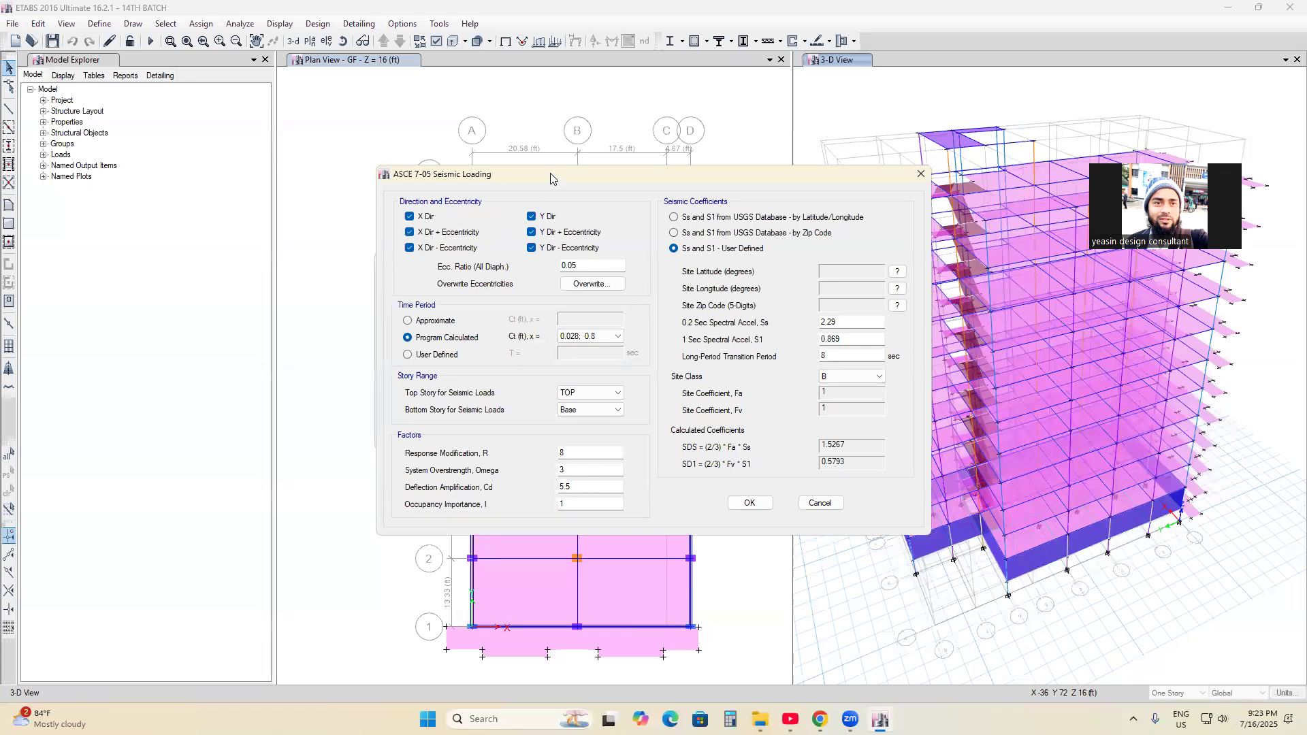
- Exclude the Y direction and both Y eccentricity cases from the EX seismic load, leaving only the X direction cases
drag(550, 172, 311, 147)
click(293, 191)
click(295, 206)
click(295, 222)
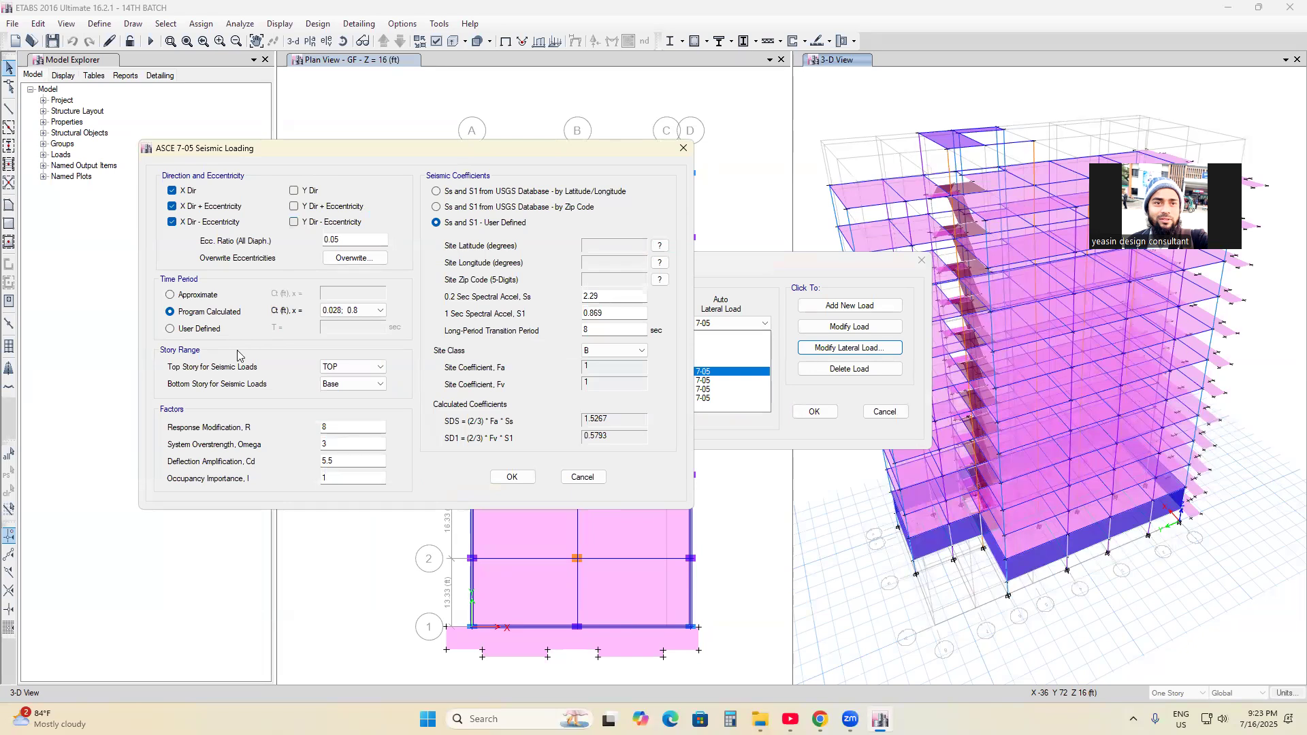
- Set the EX seismic load's time period to User Defined and accept the load pattern changes
click(172, 329)
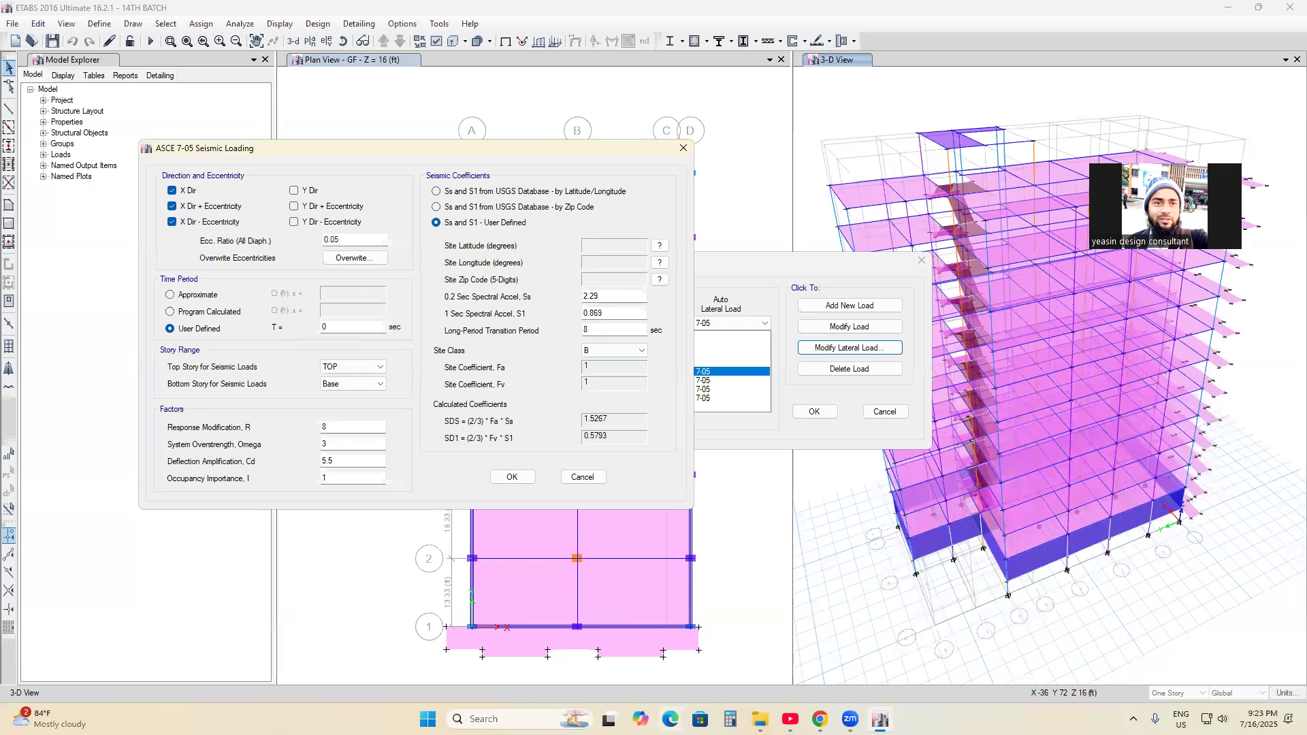
click(512, 477)
click(814, 411)
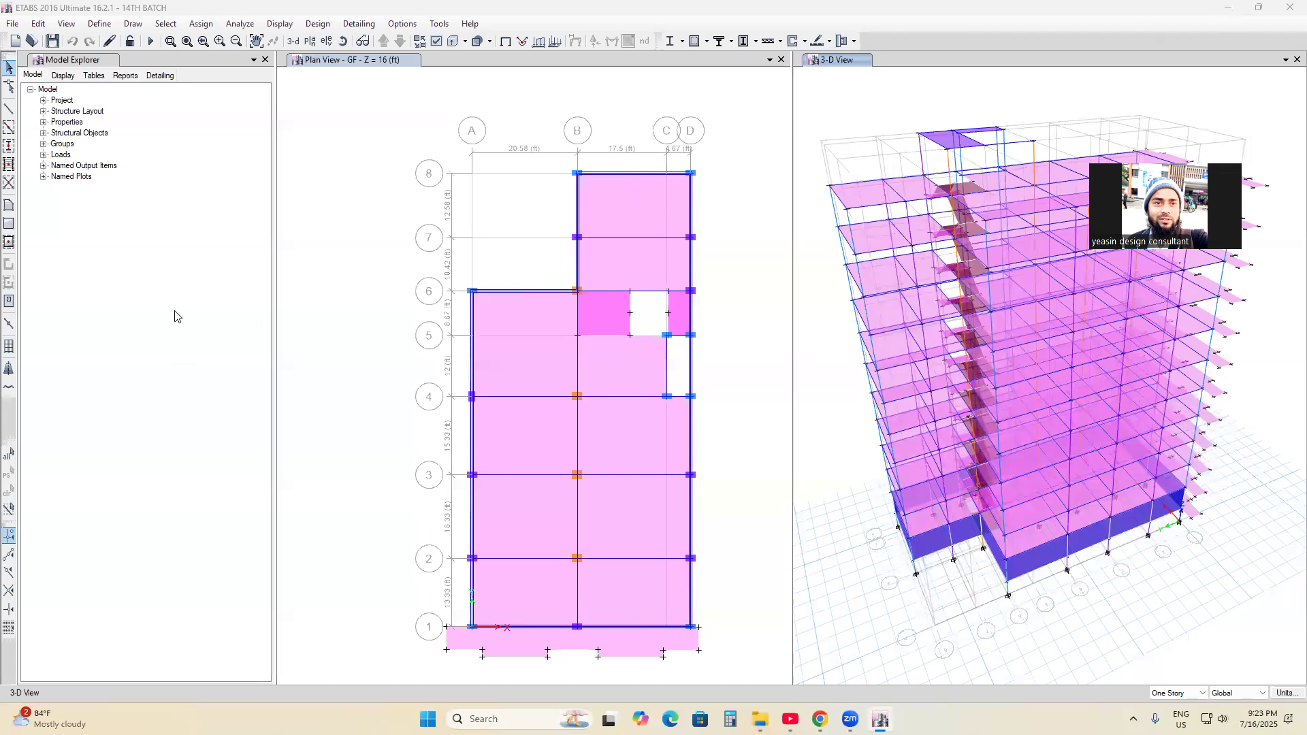
- Open BNBC-2020.pdf from the desktop and go to page 630
key(super+d)
double_click(129, 230)
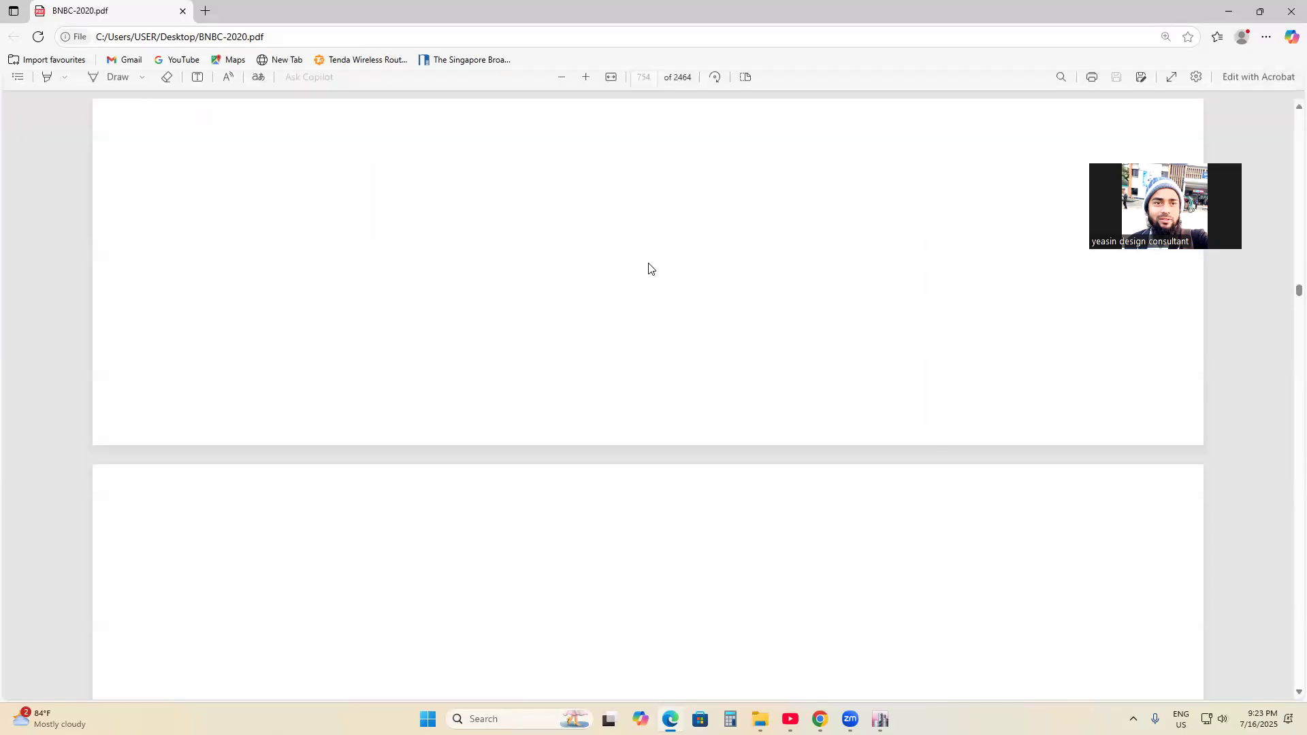
click(654, 86)
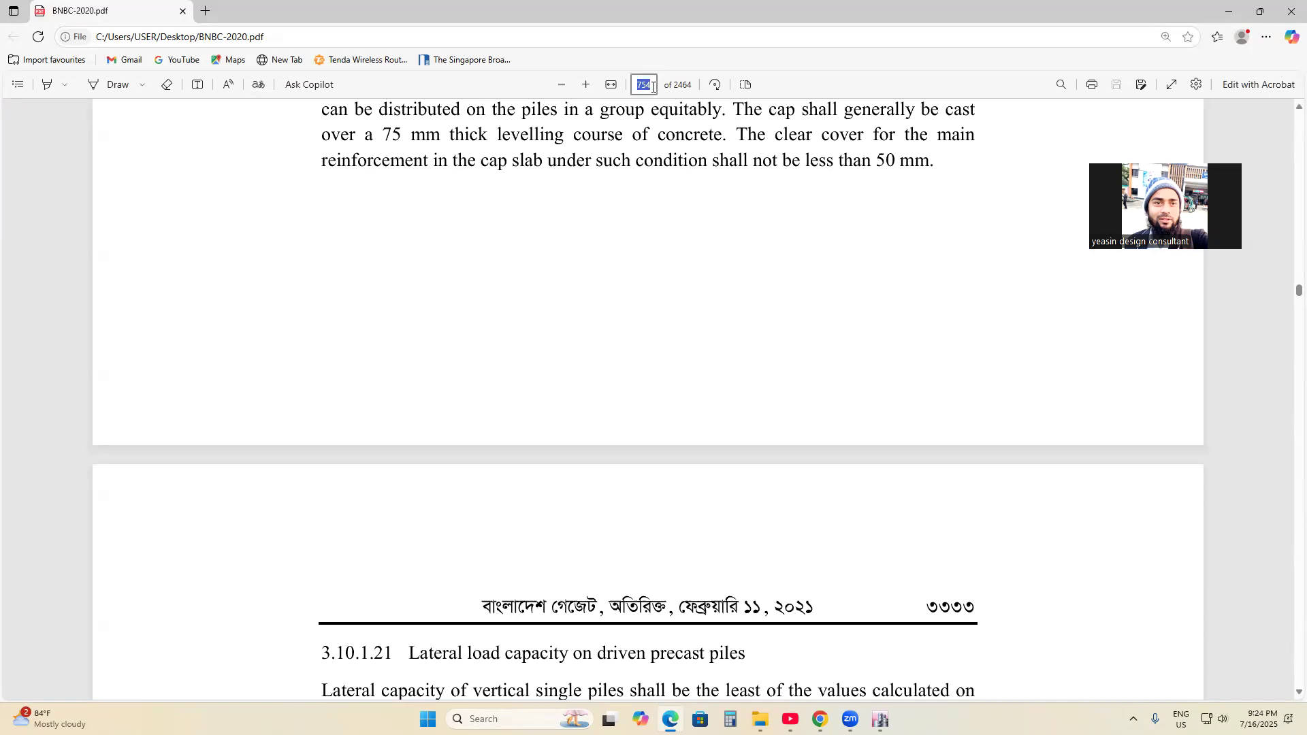
text(630)
key(Return)
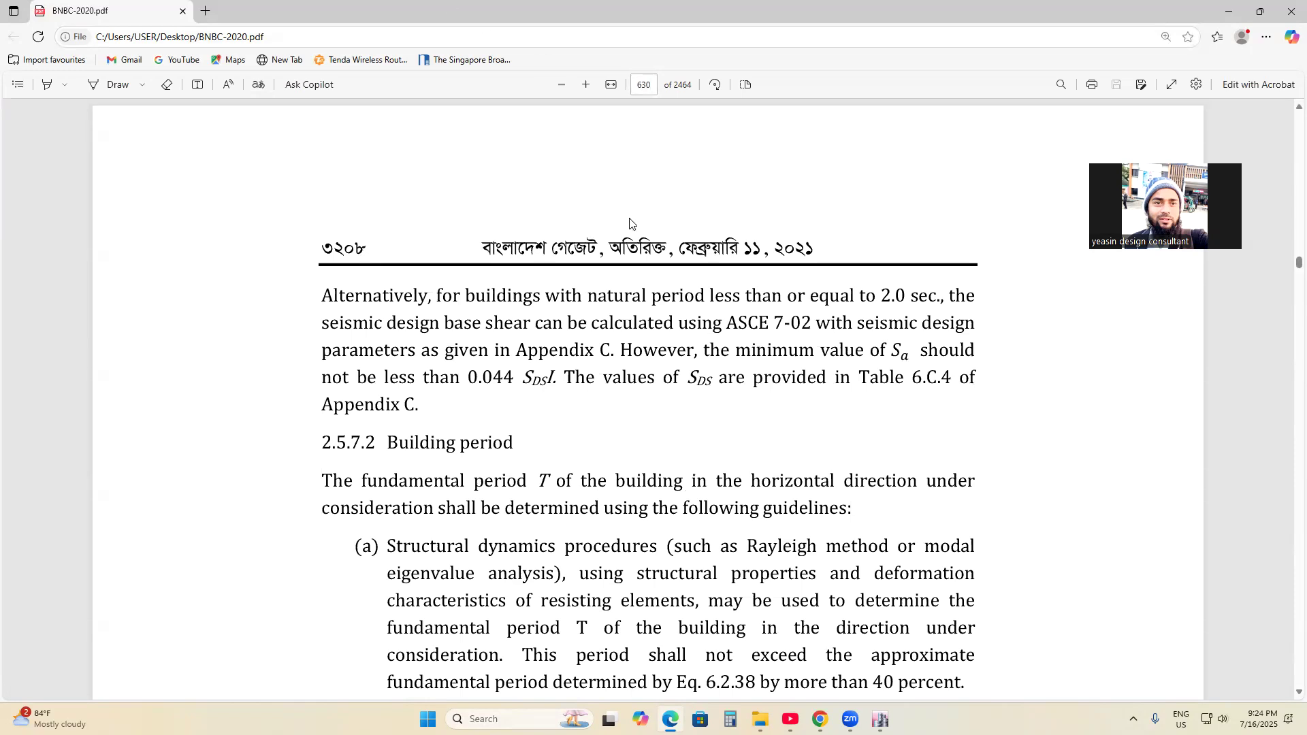
- Examine section 2.5.7.2 Building period, focusing on the approximate period formula in Eq. 6.2.38
scroll(841, 492, down, 10)
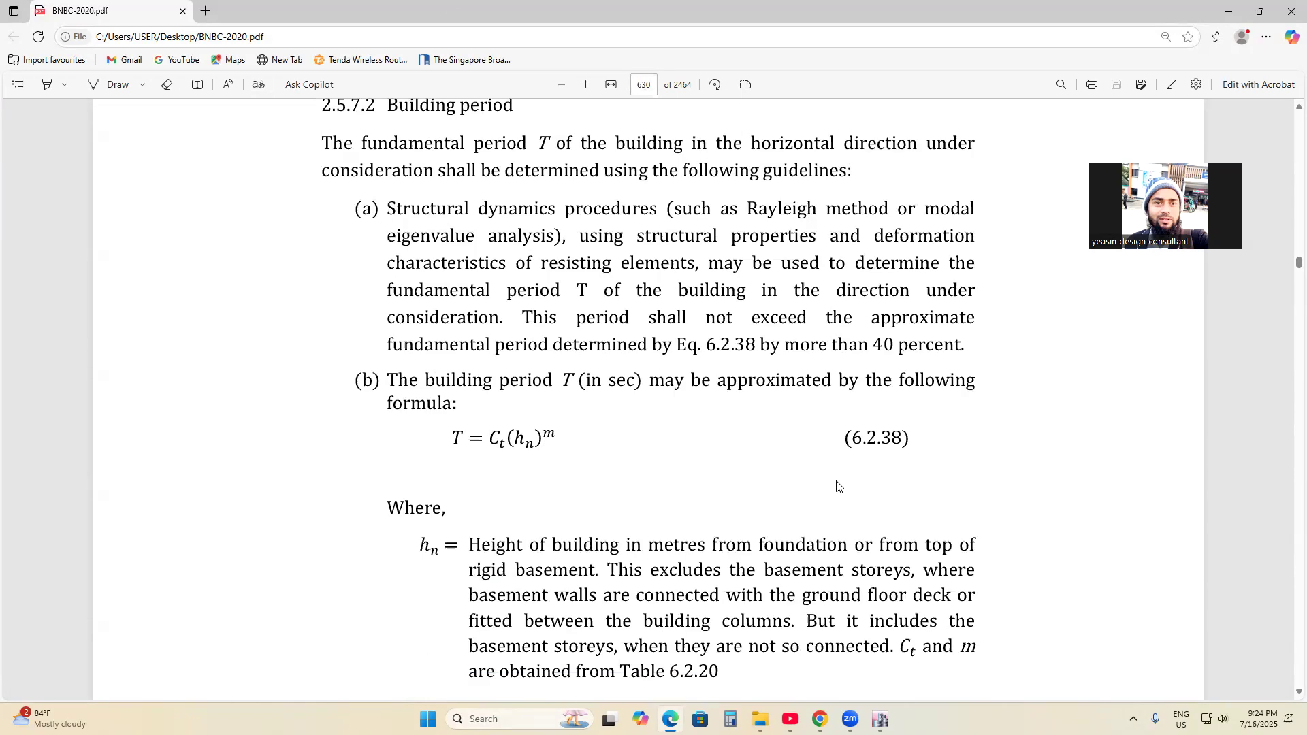
scroll(842, 492, down, 2)
scroll(841, 493, up, 8)
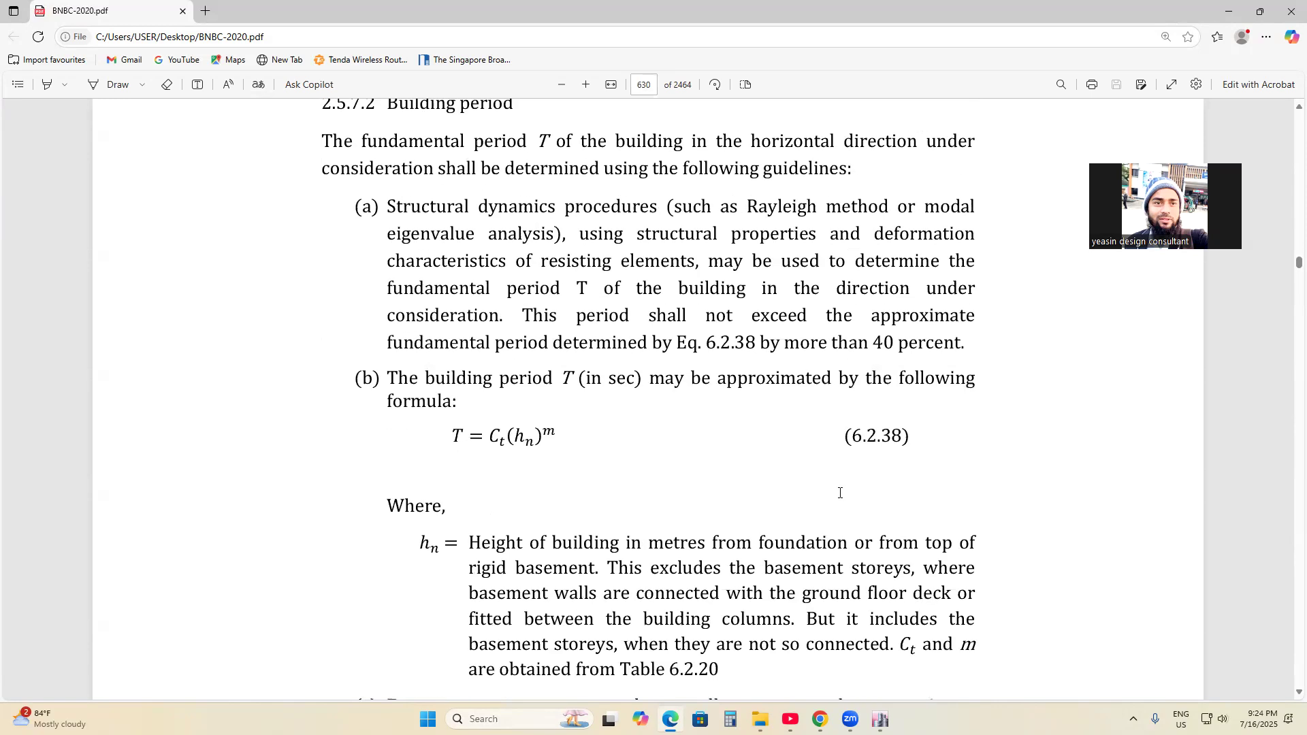
scroll(701, 486, down, 2)
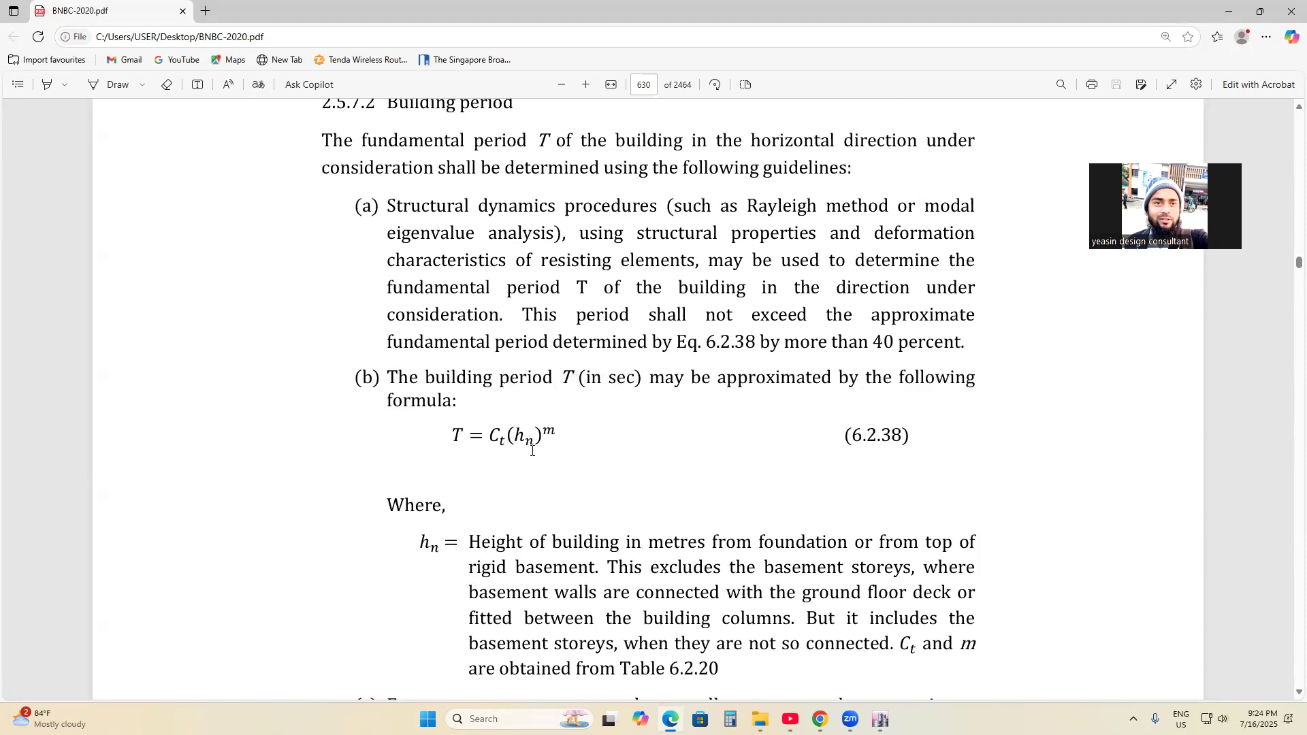
double_click(514, 441)
click(484, 457)
scroll(566, 446, down, 2)
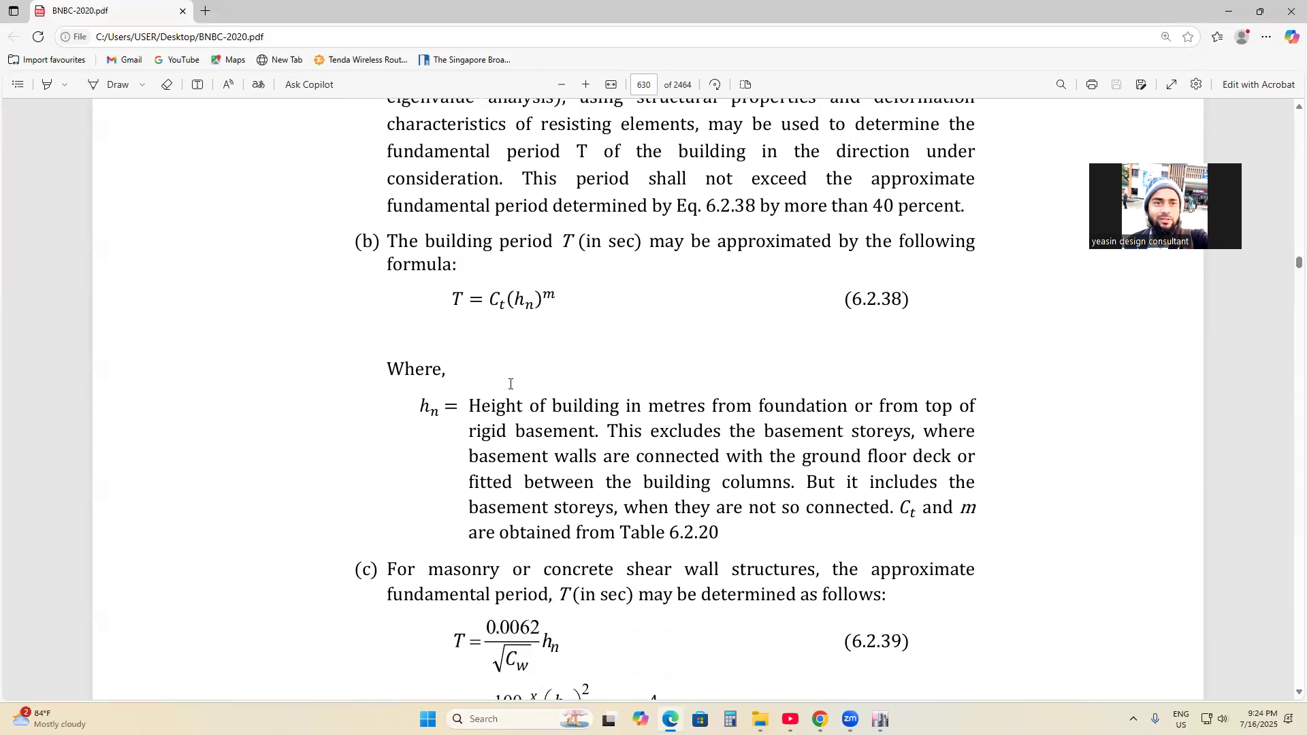
- Switch to ETABS and reopen the seismic loading settings of the EX load pattern
key(alt+Tab)
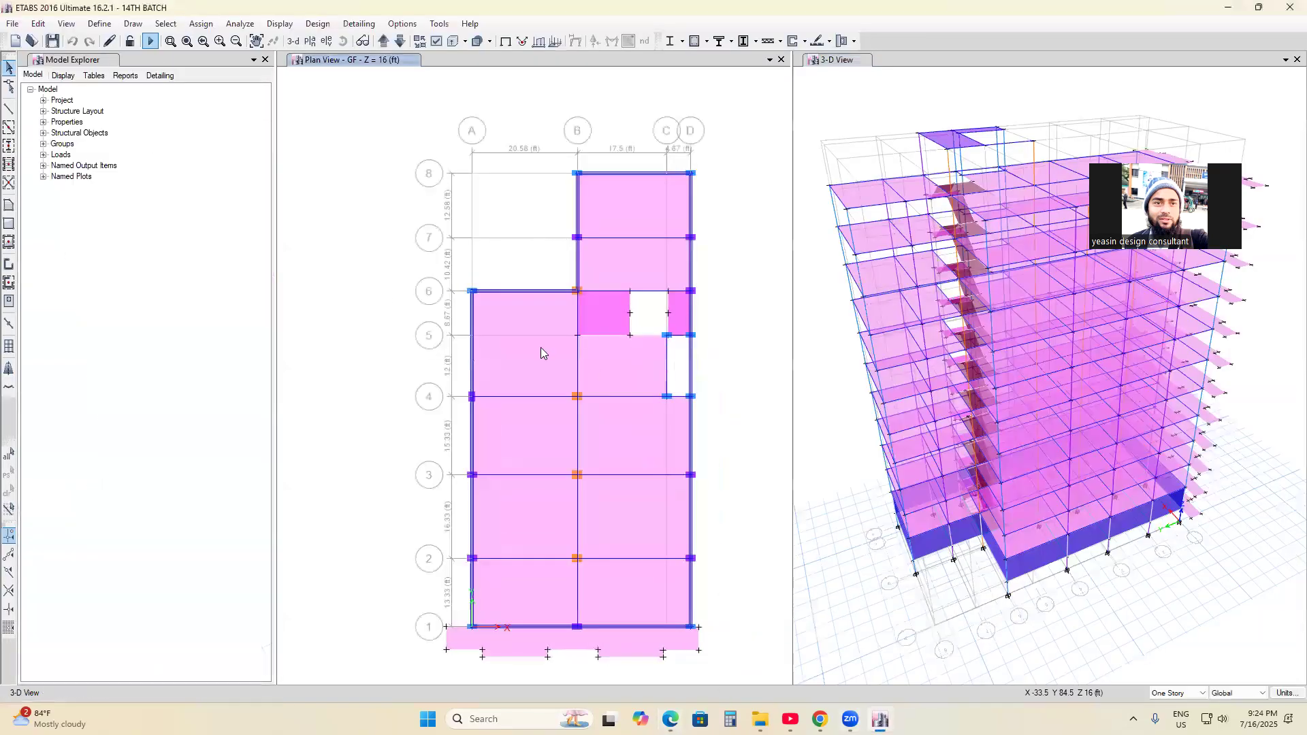
click(109, 25)
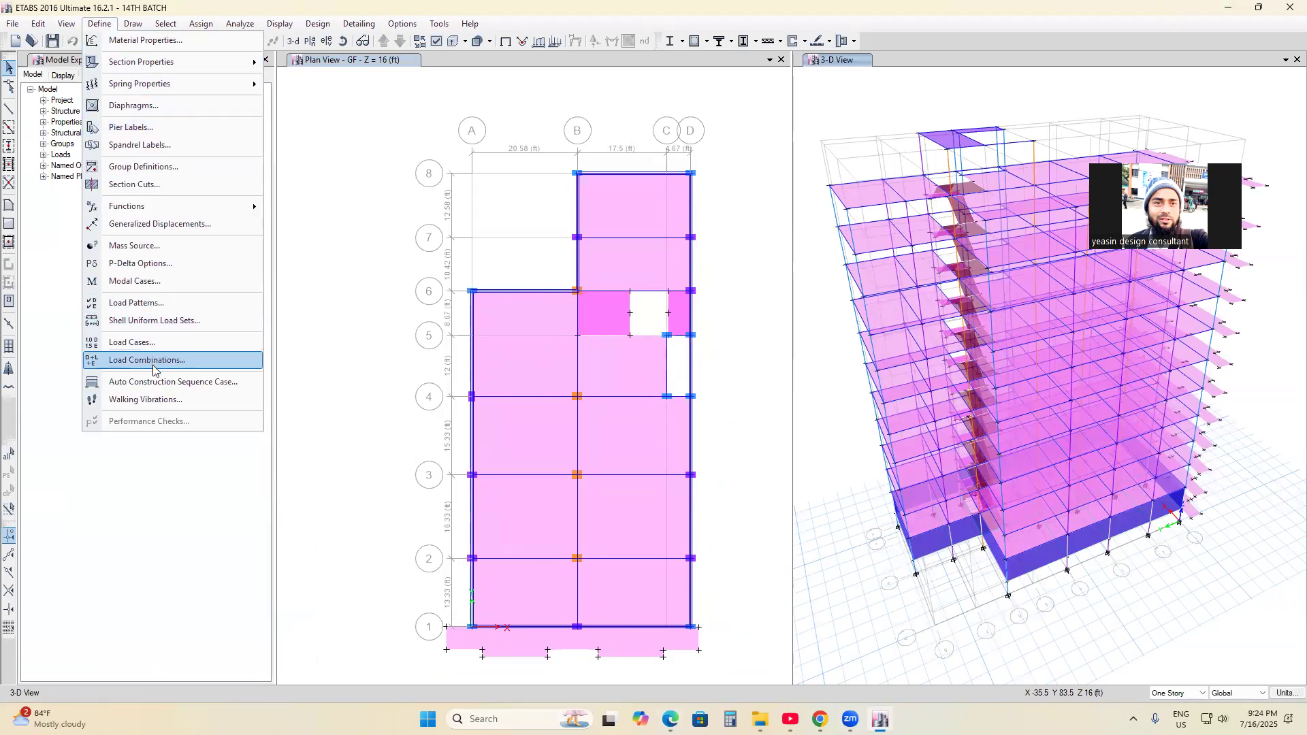
click(157, 307)
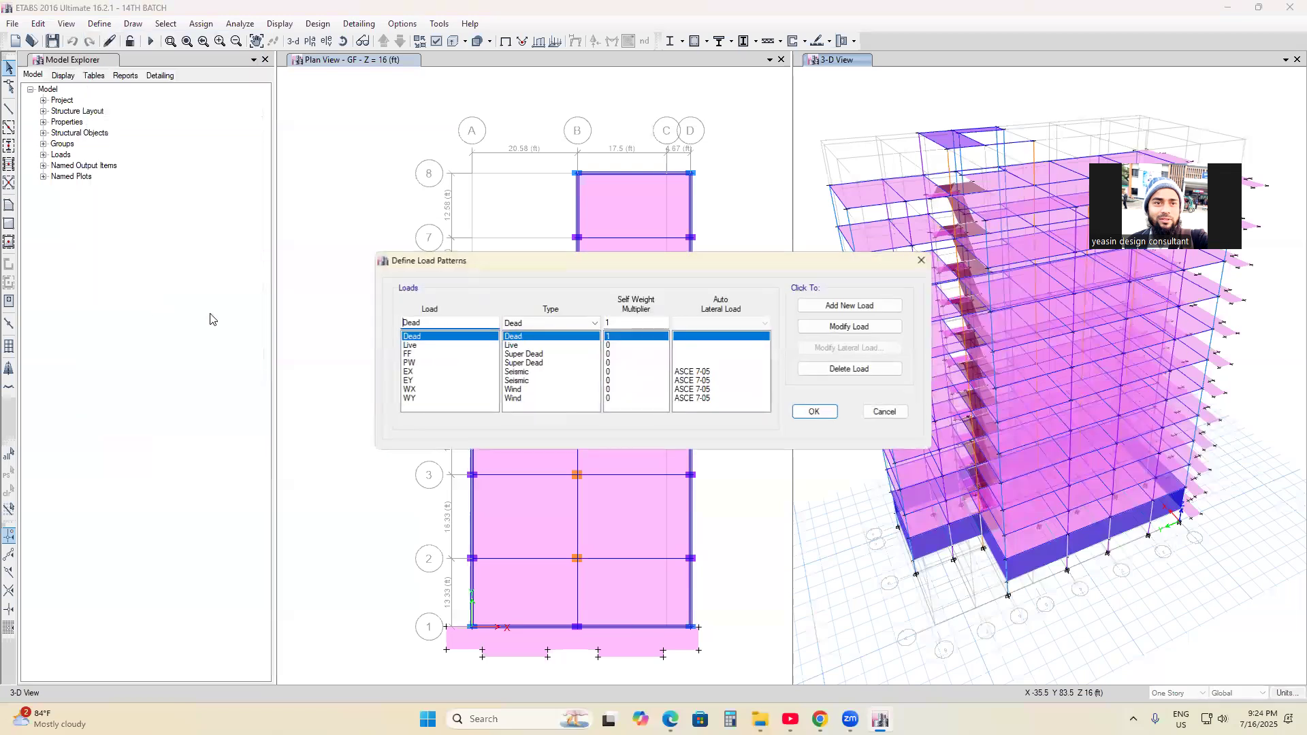
click(413, 372)
click(850, 348)
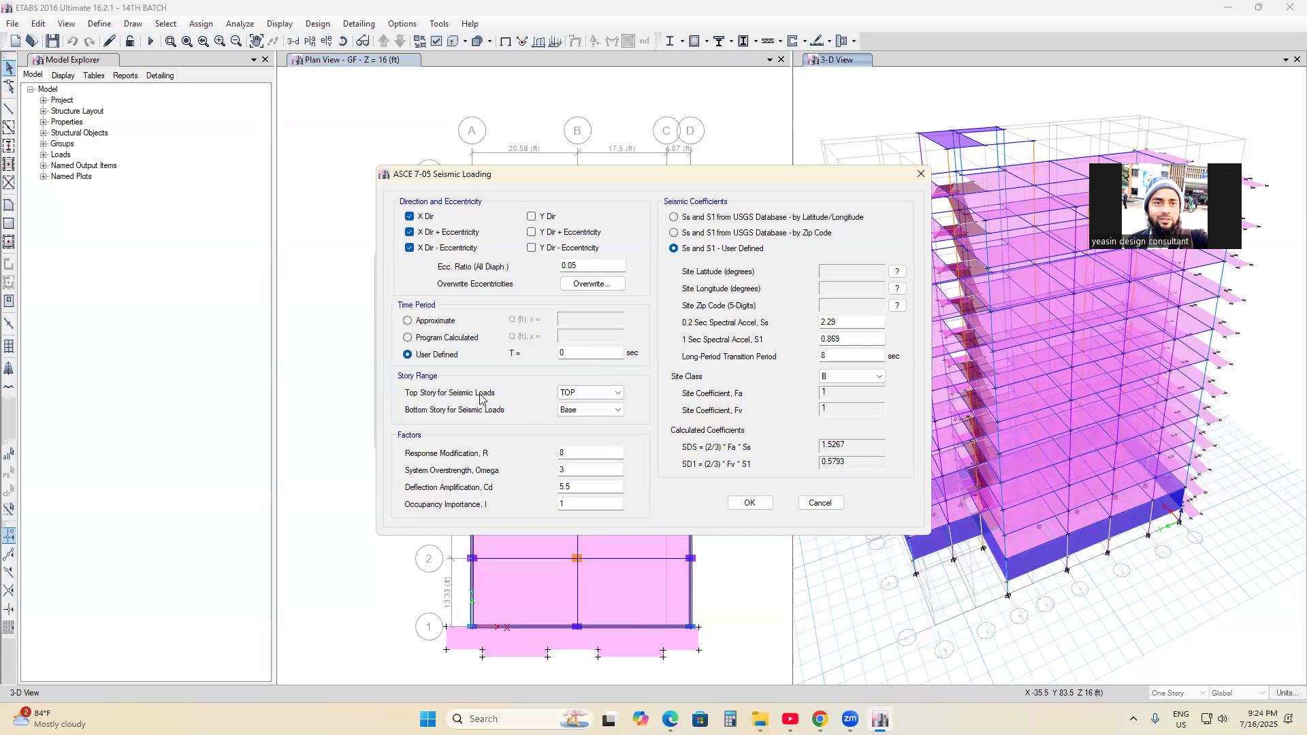
- Switch back to the BNBC-2020 PDF and find Table 6.2.20 with the coefficients for the approximate period formula
mouse_move(851, 719)
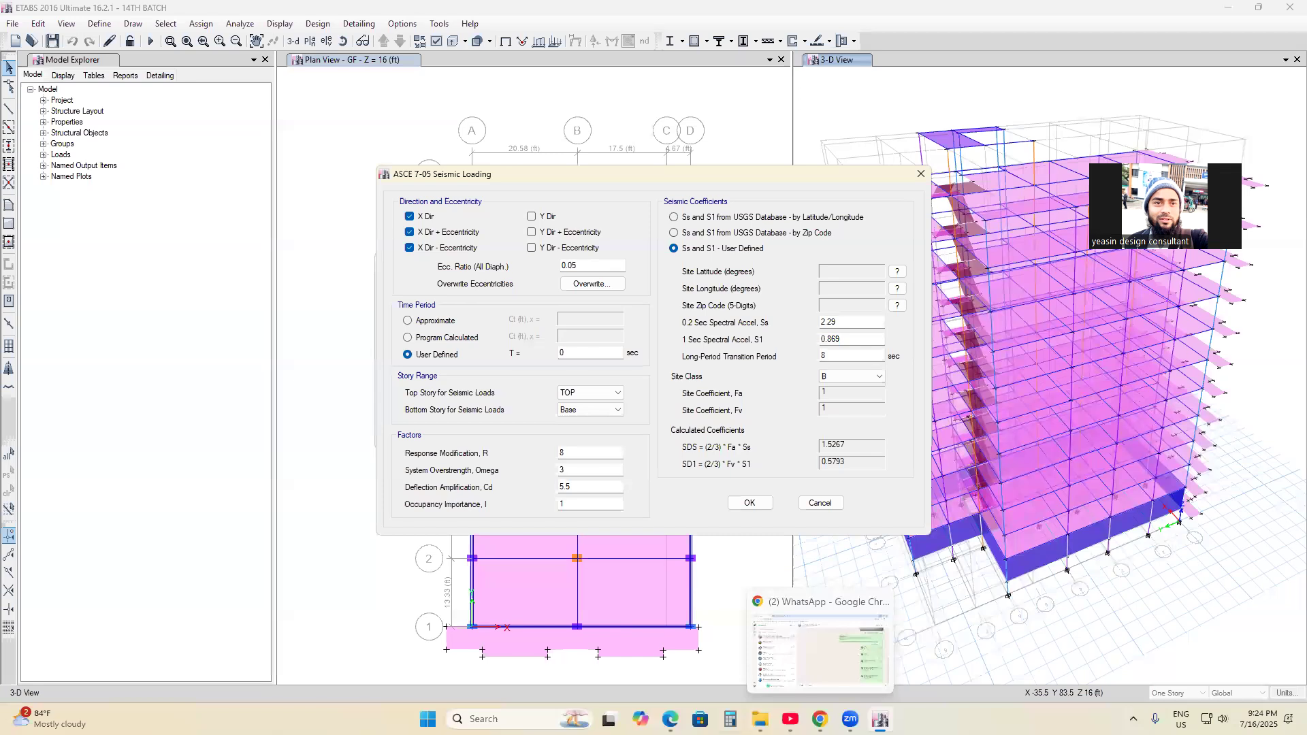
mouse_move(671, 719)
click(670, 650)
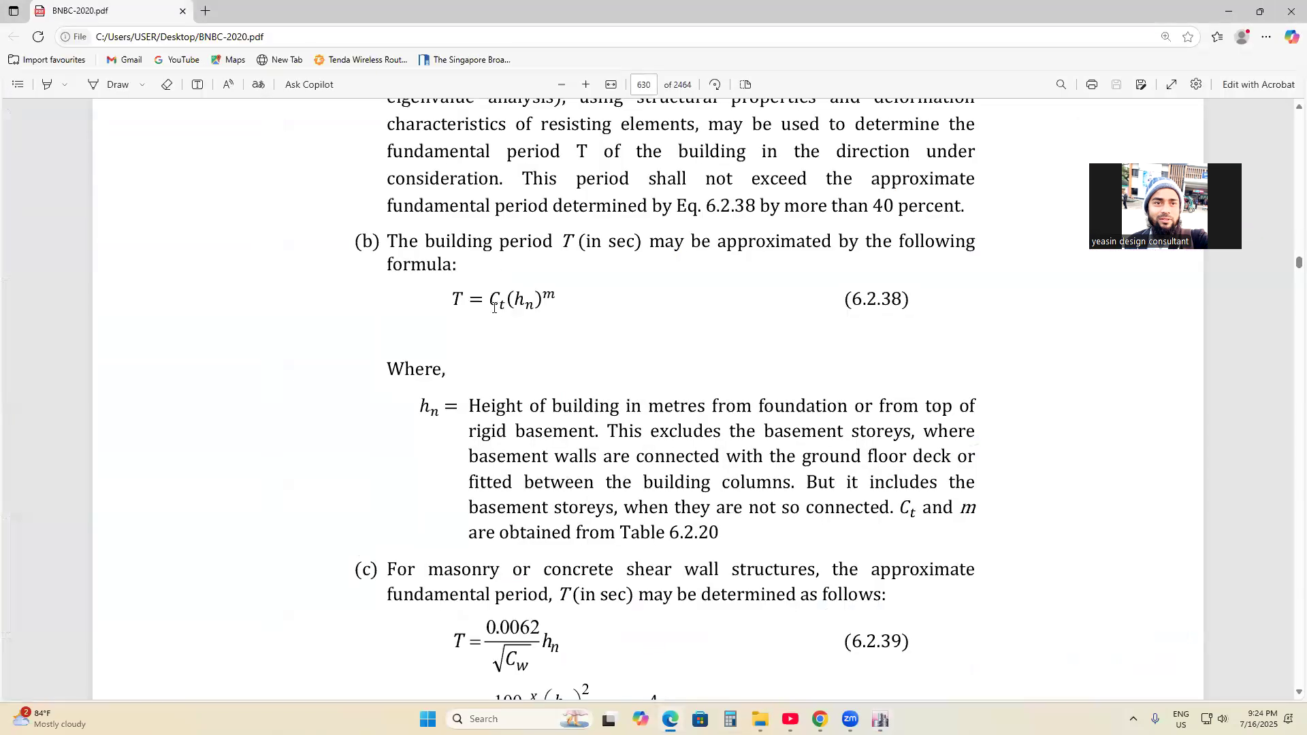
scroll(504, 349, up, 1)
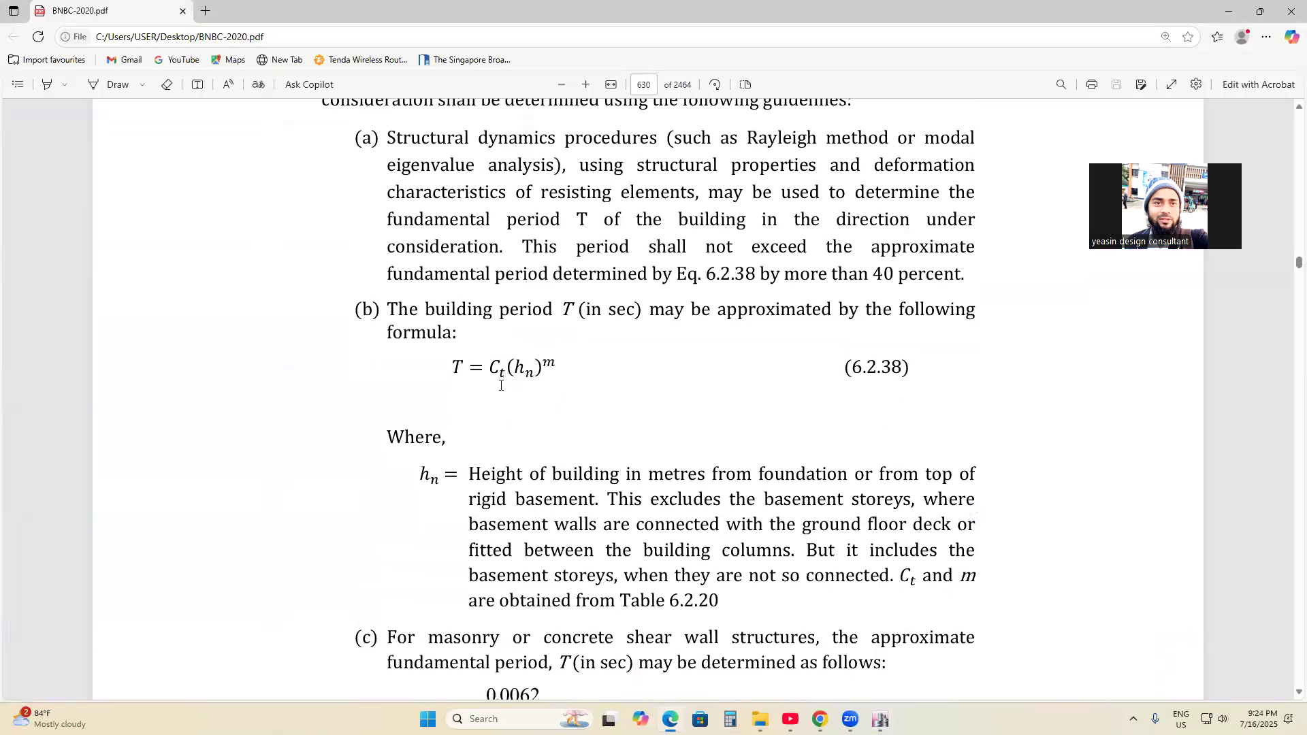
scroll(520, 381, down, 1)
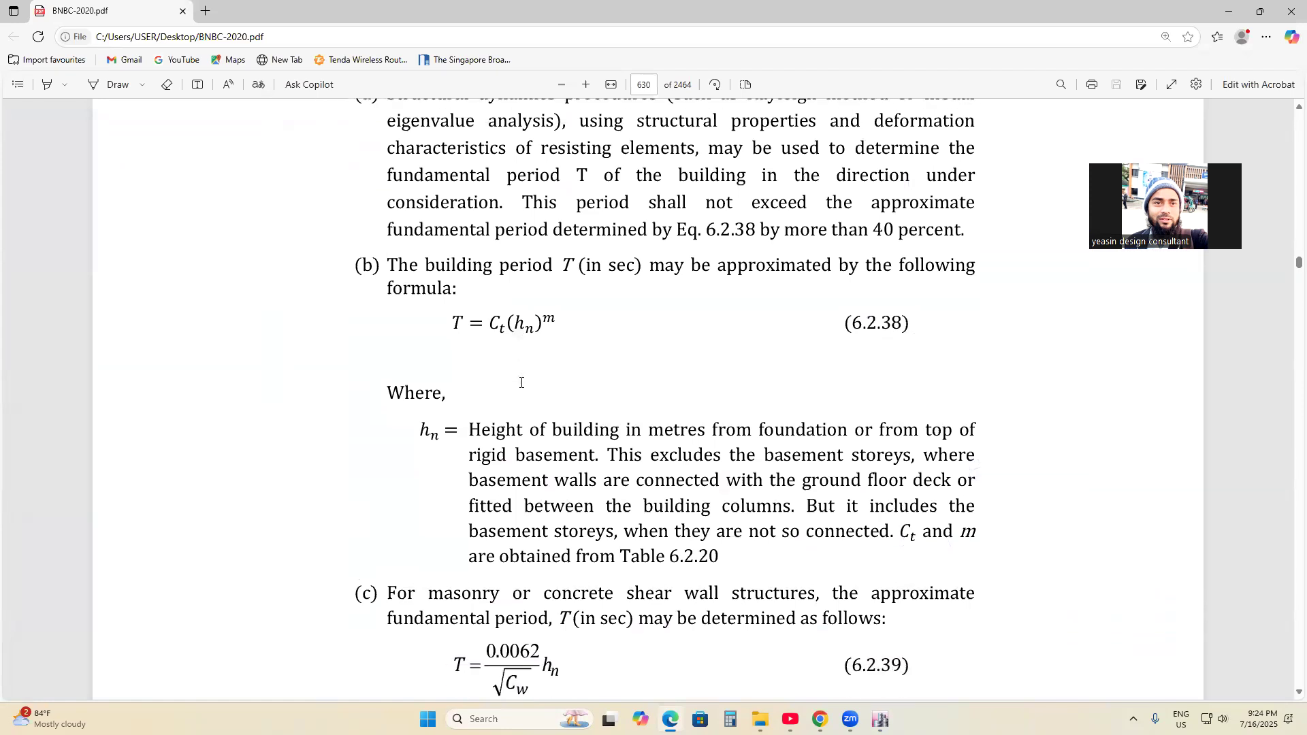
scroll(569, 406, down, 15)
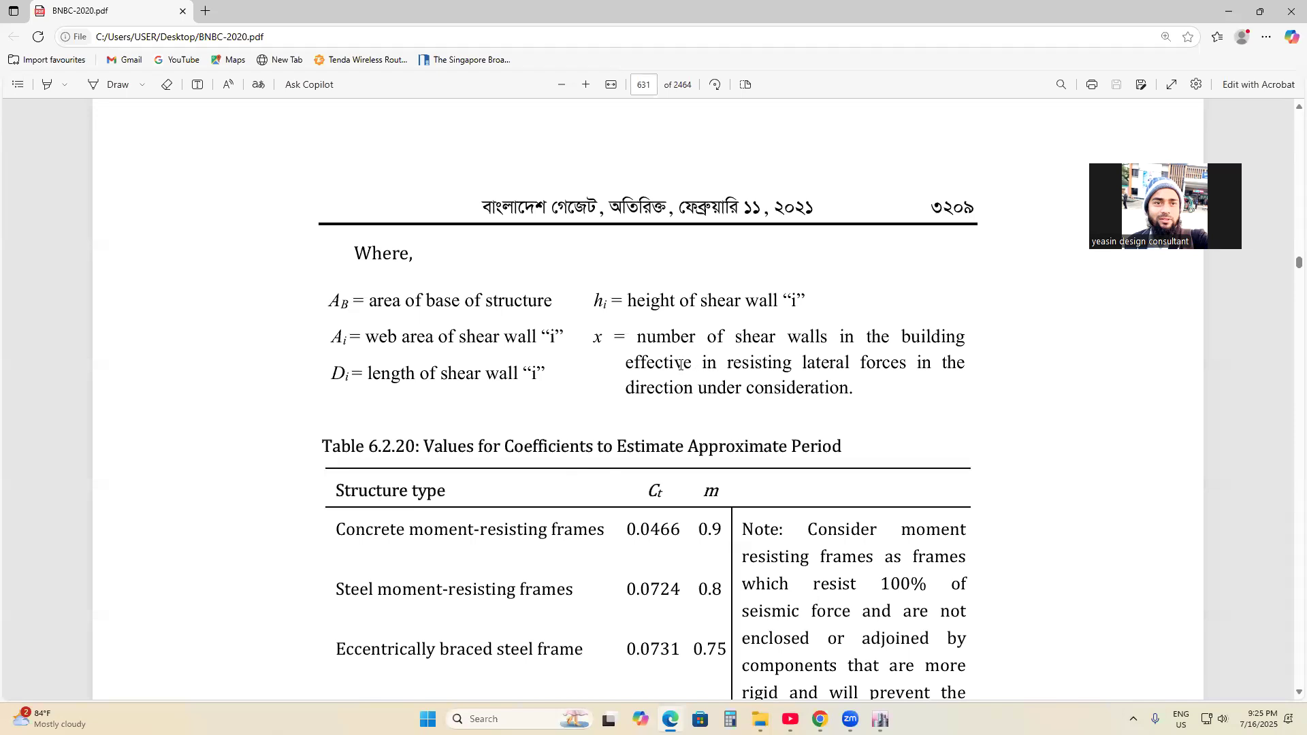
scroll(681, 371, down, 1)
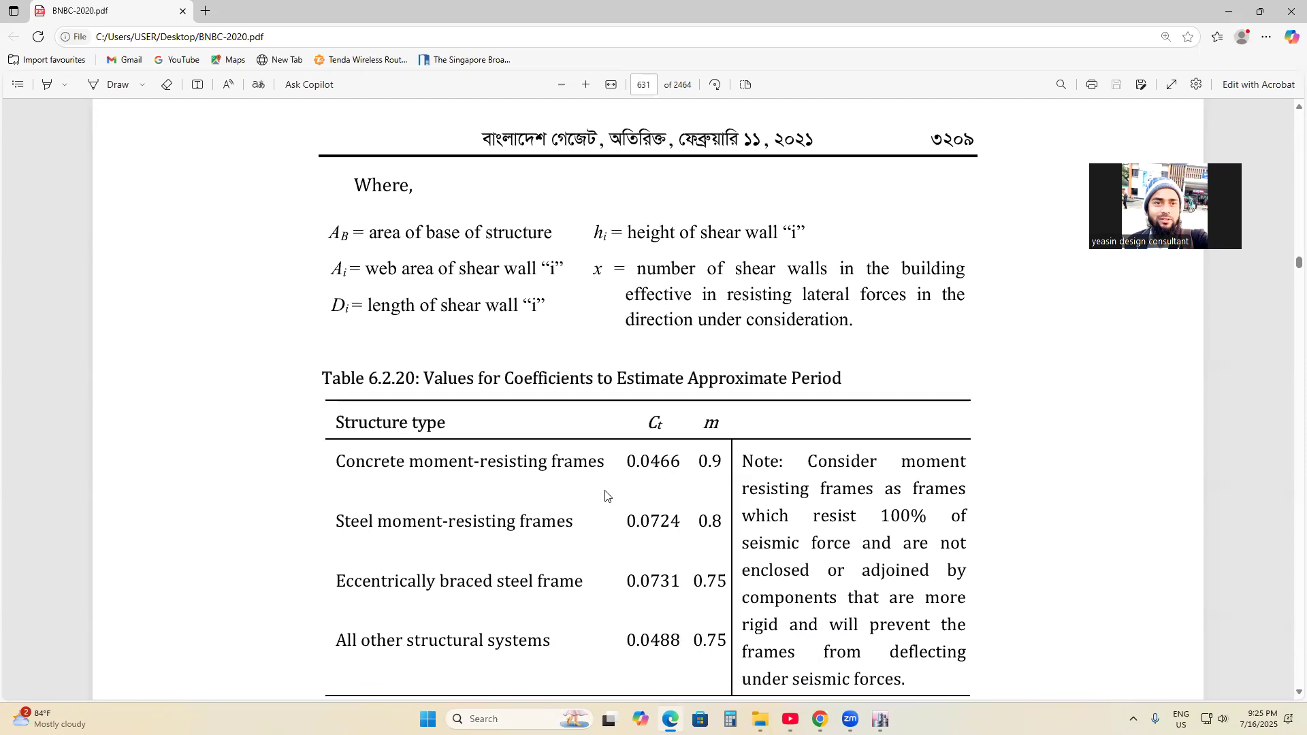
scroll(606, 495, down, 1)
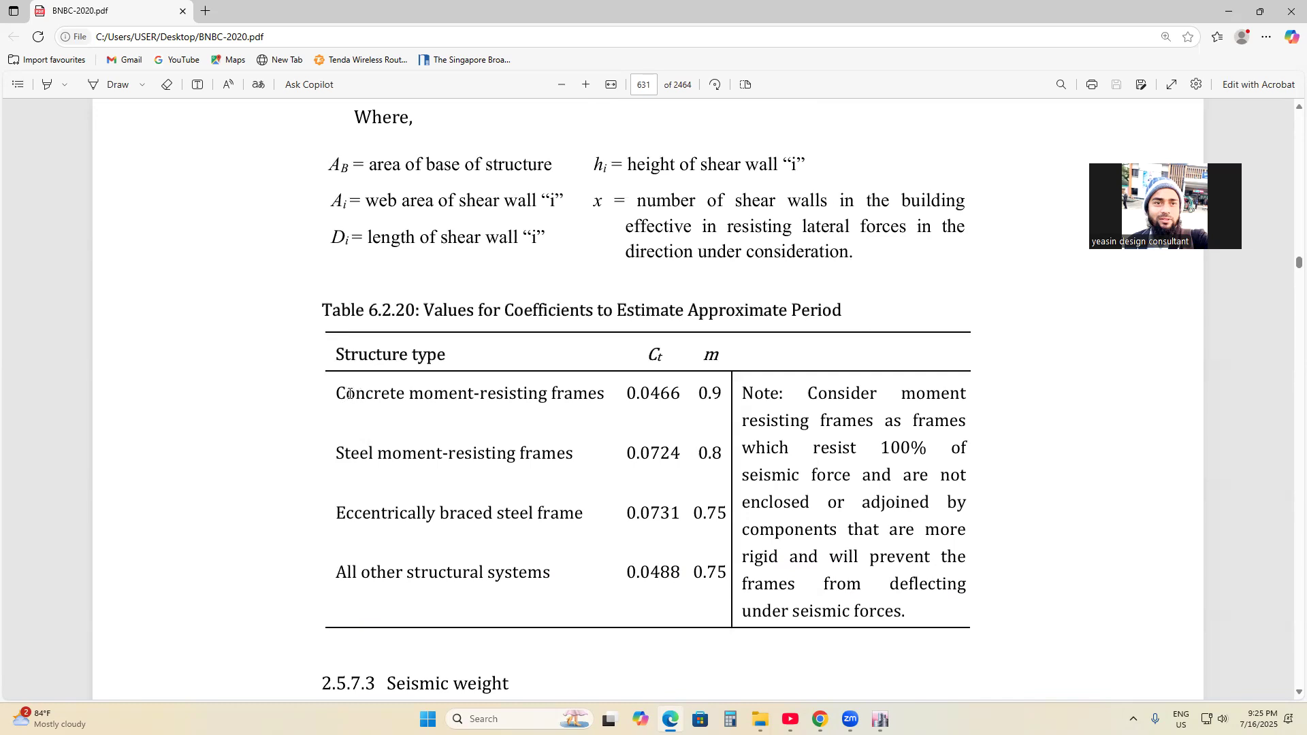
- Examine the Ct and m coefficients for concrete and steel moment-resisting frames in Table 6.2.20
drag(339, 393, 721, 404)
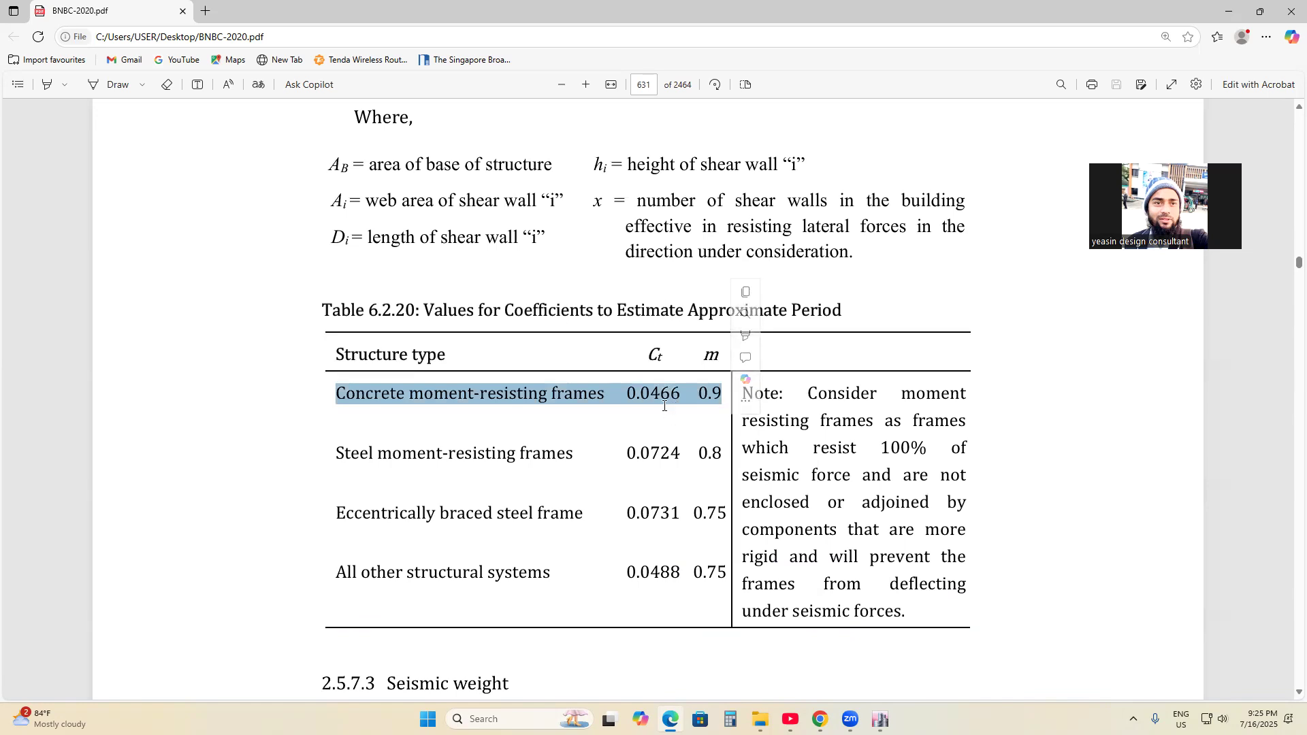
click(680, 392)
double_click(681, 393)
click(547, 474)
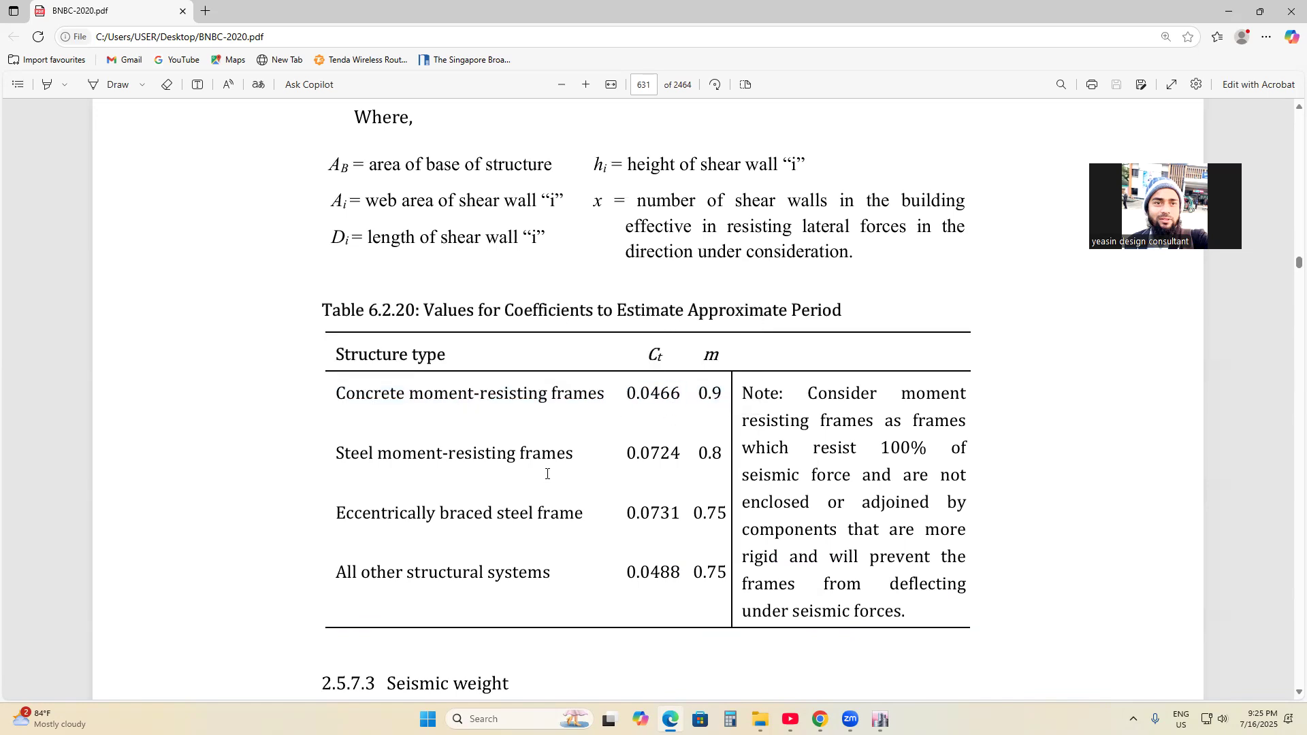
drag(346, 463, 684, 452)
click(643, 433)
drag(699, 394, 693, 393)
click(637, 403)
- Return to Eq. 6.2.38 and examine the definition of the building height hn, including its unit and reference level
scroll(845, 595, up, 15)
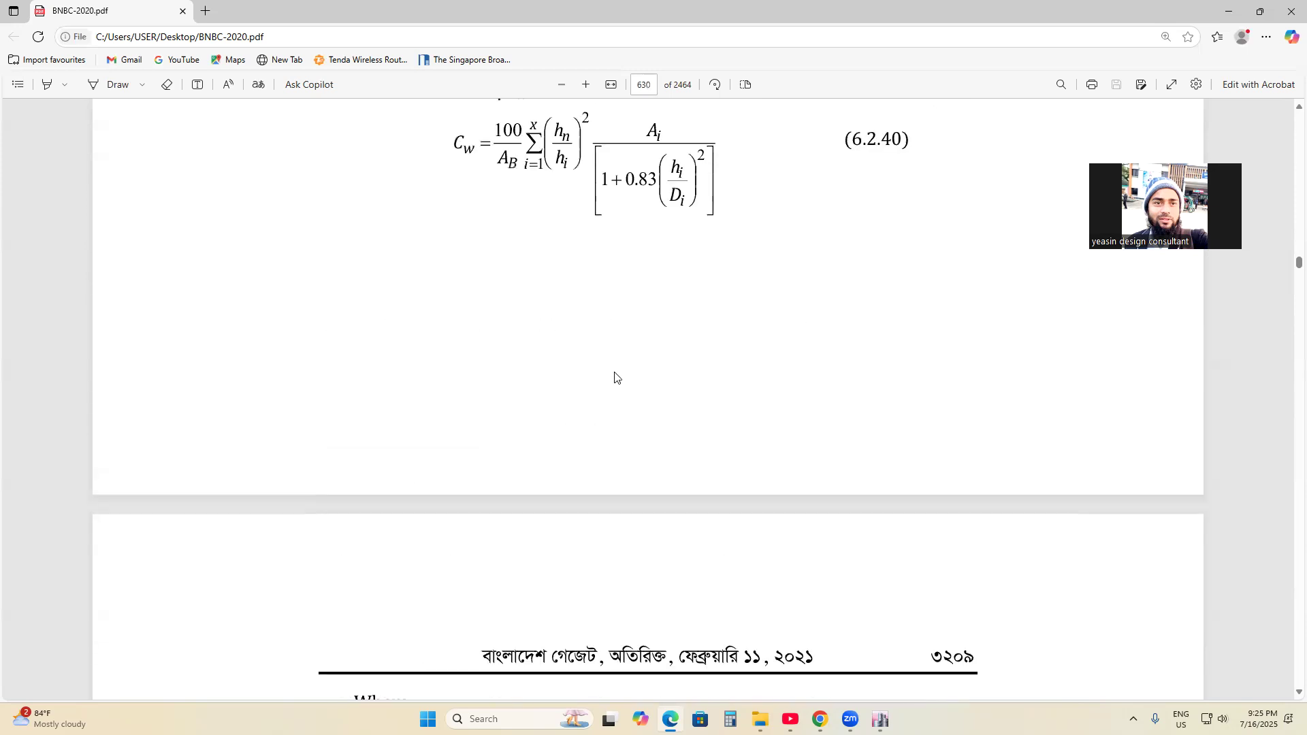
scroll(545, 333, up, 3)
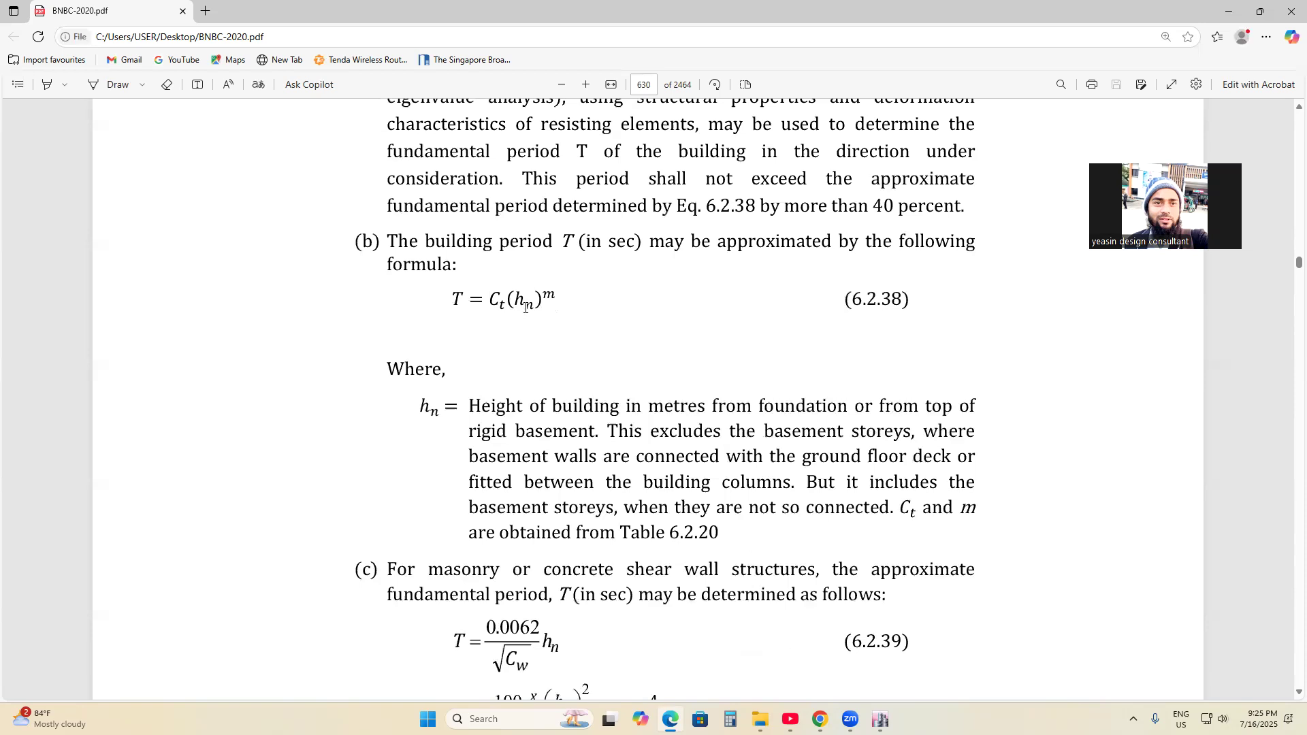
double_click(529, 301)
click(472, 406)
drag(705, 407, 469, 407)
right_click(477, 408)
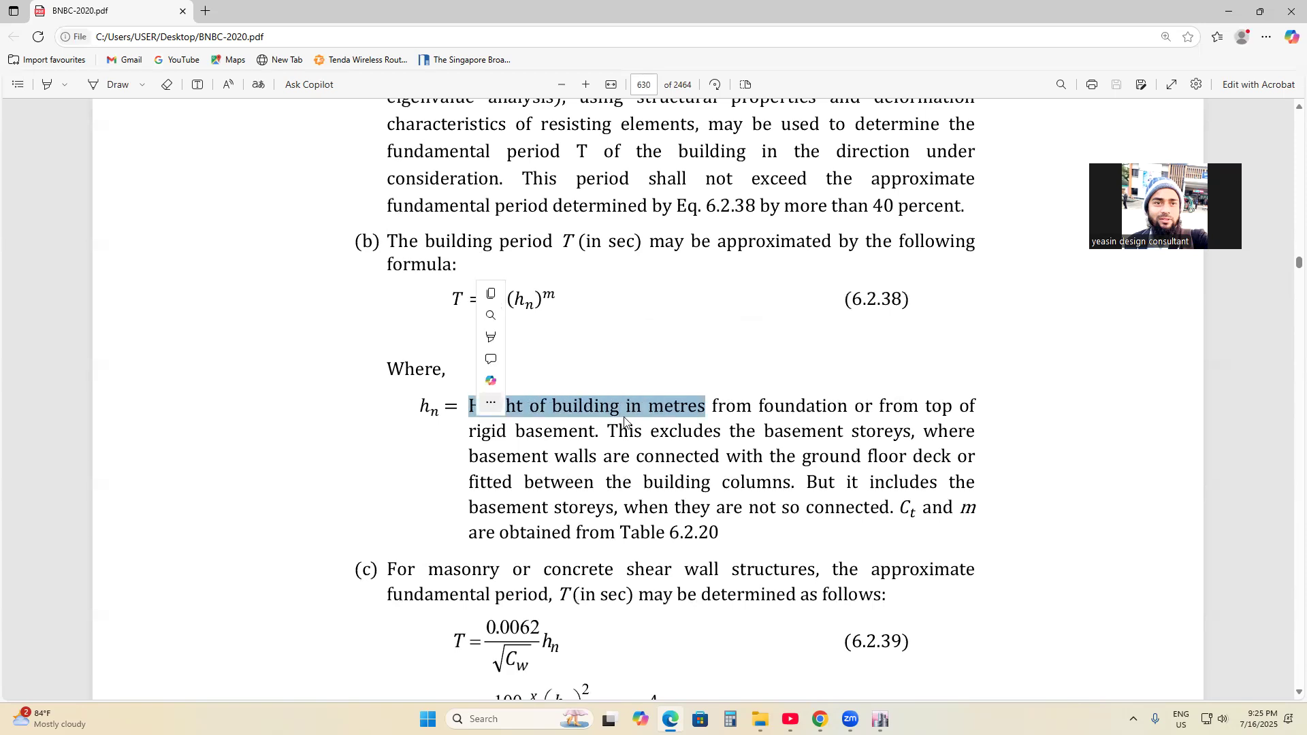
click(858, 409)
double_click(858, 408)
right_click(857, 408)
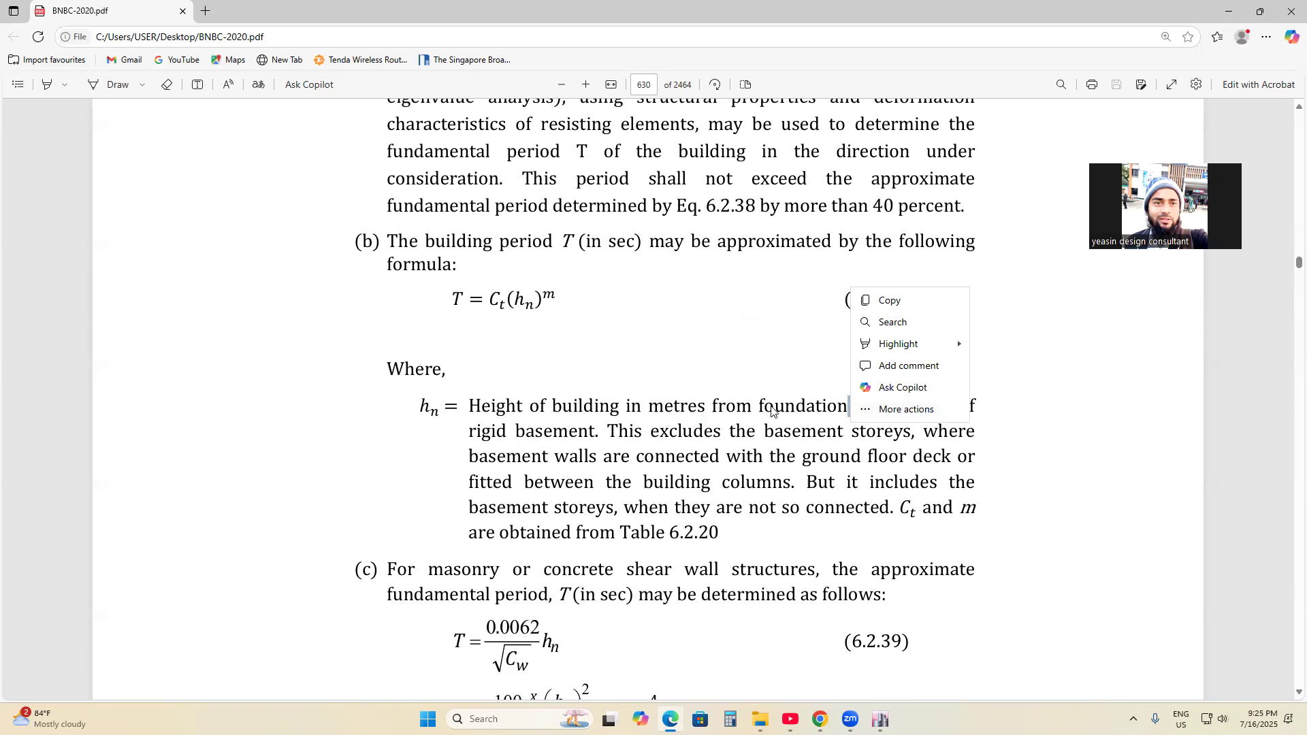
click(795, 411)
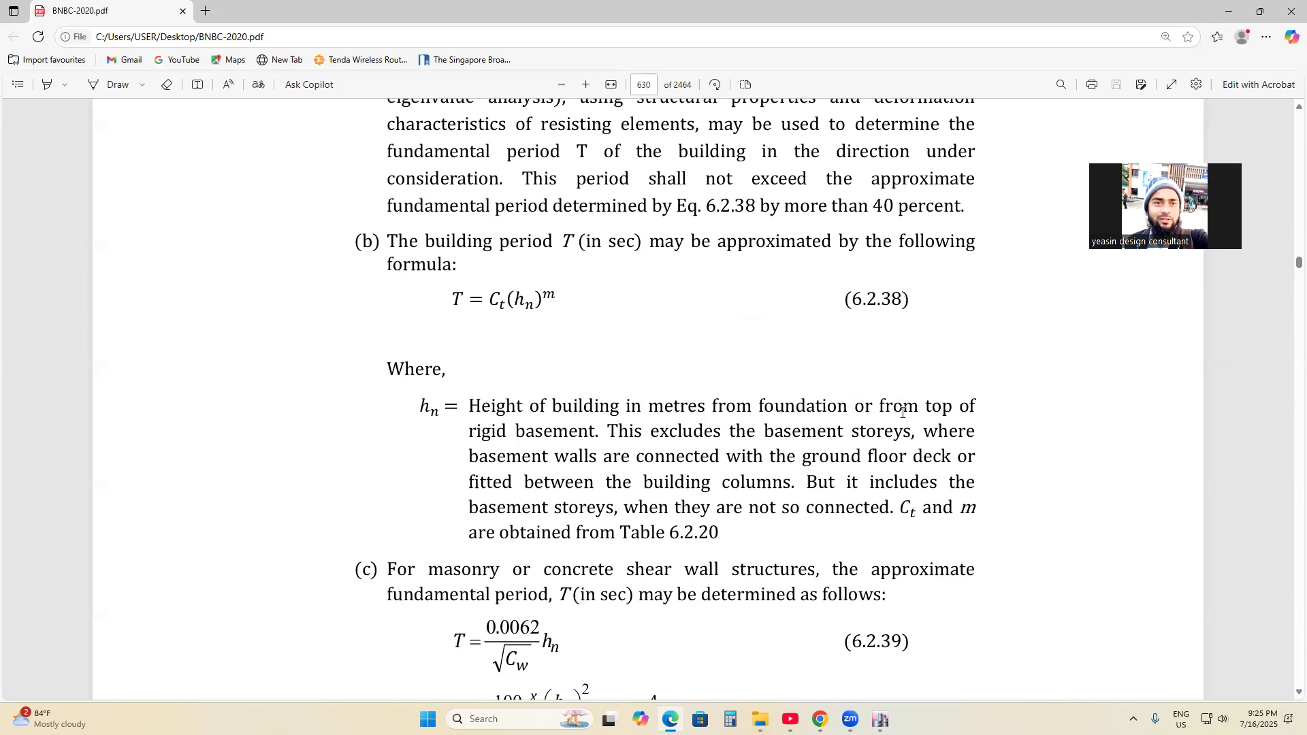
drag(952, 409, 482, 409)
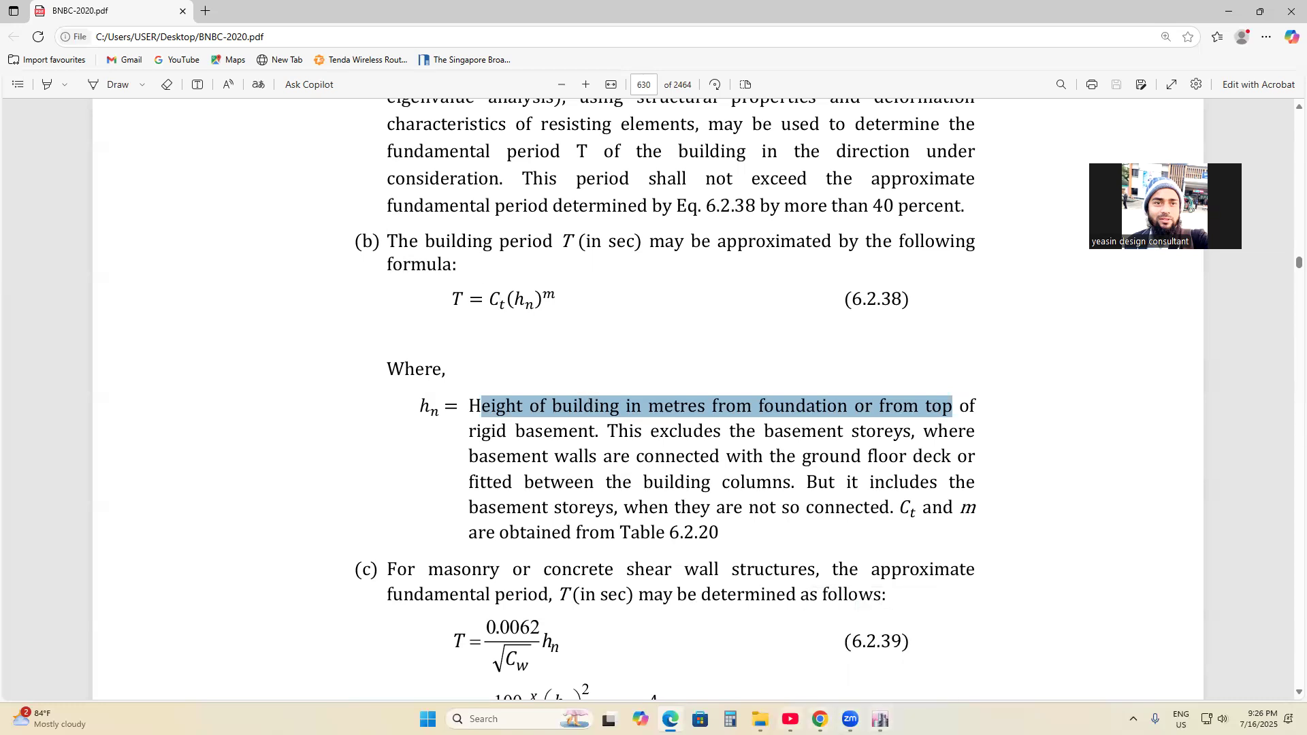
- Open the scientific Calculator and enter the building height of 138
click(730, 719)
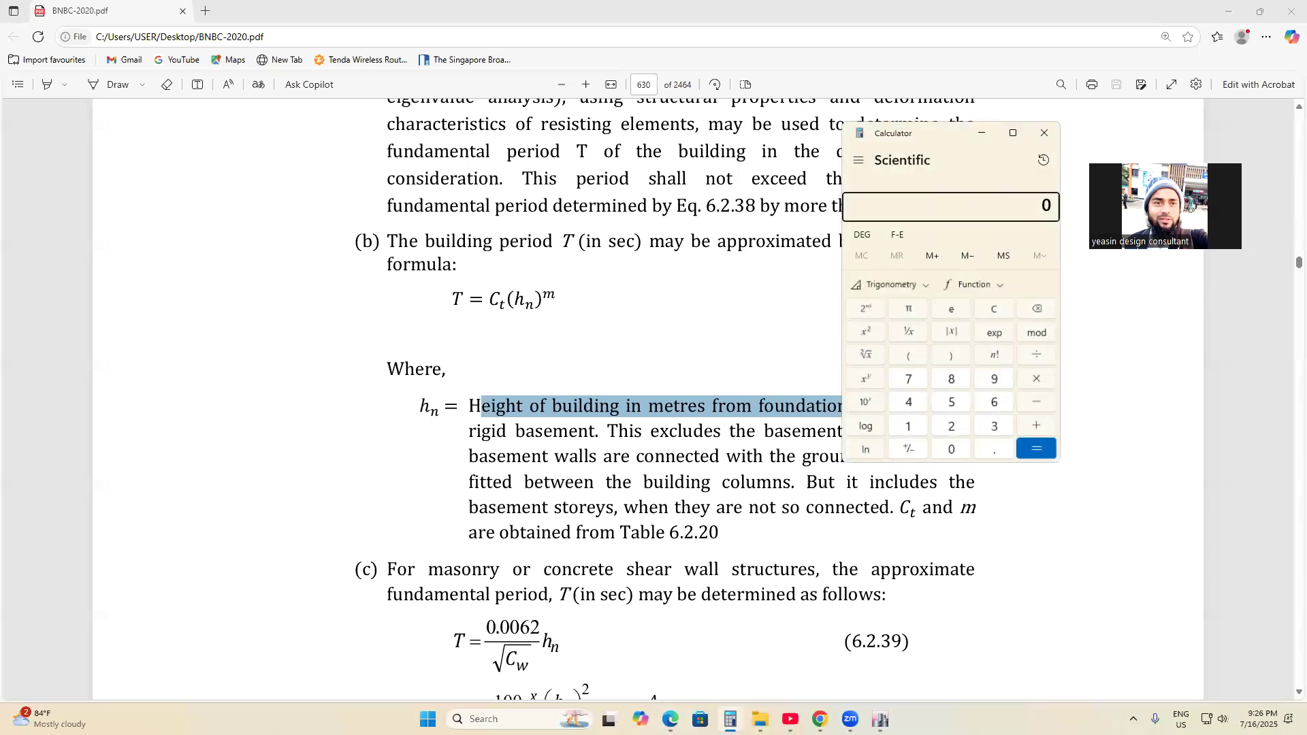
drag(930, 138, 865, 137)
mouse_move(881, 721)
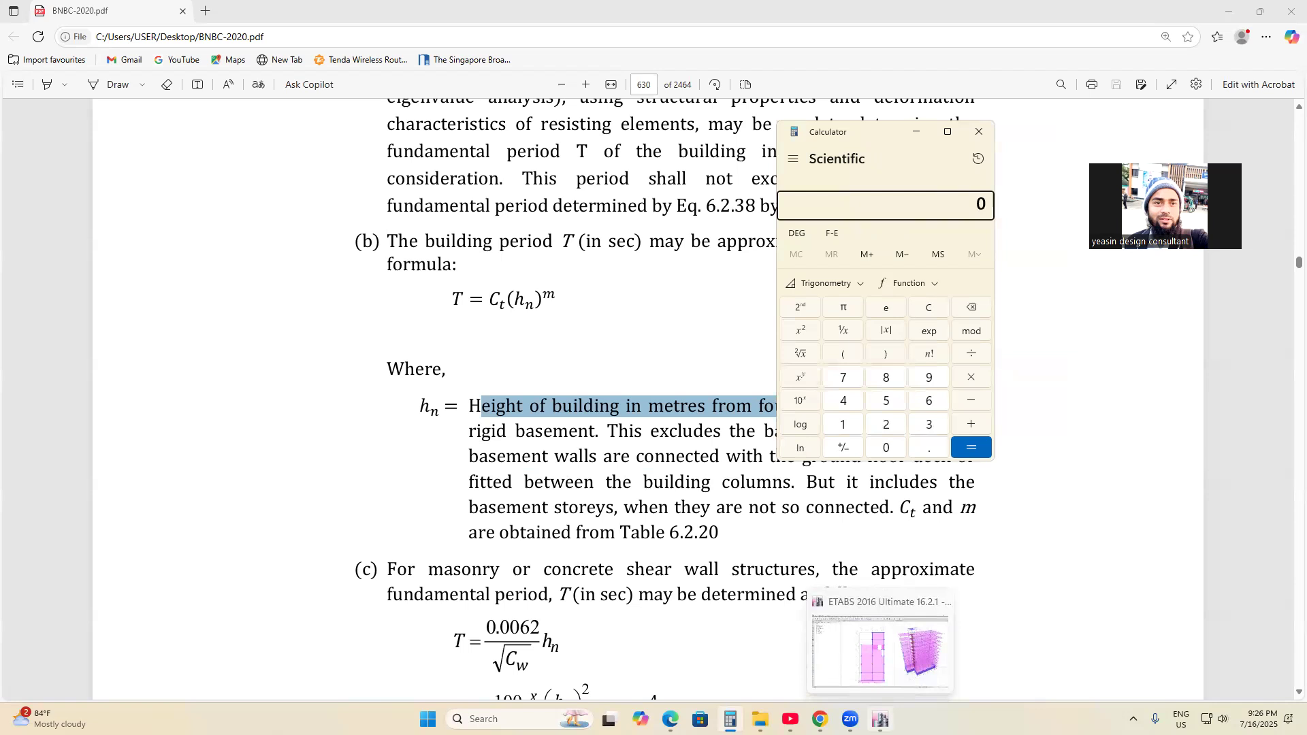
click(849, 428)
click(940, 428)
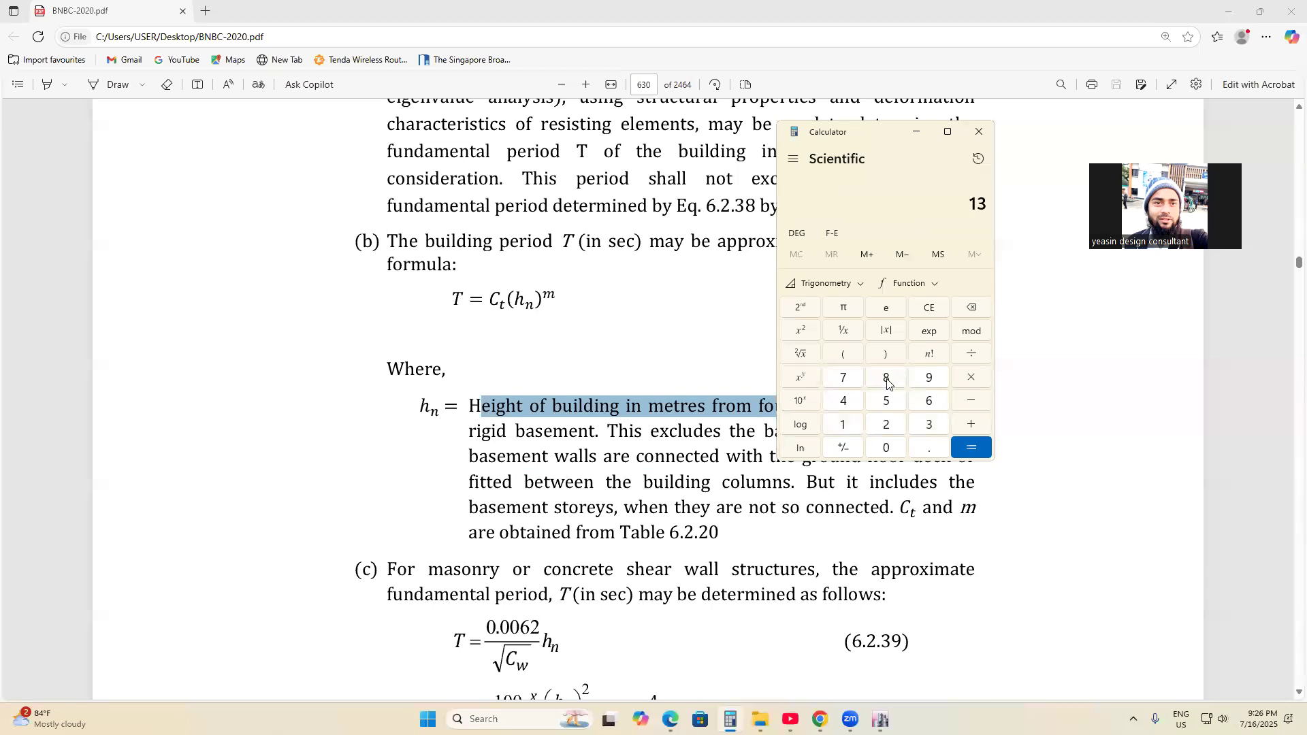
click(886, 379)
- Convert the building height to metres by dividing 138 by 3.281 in the Calculator
click(879, 719)
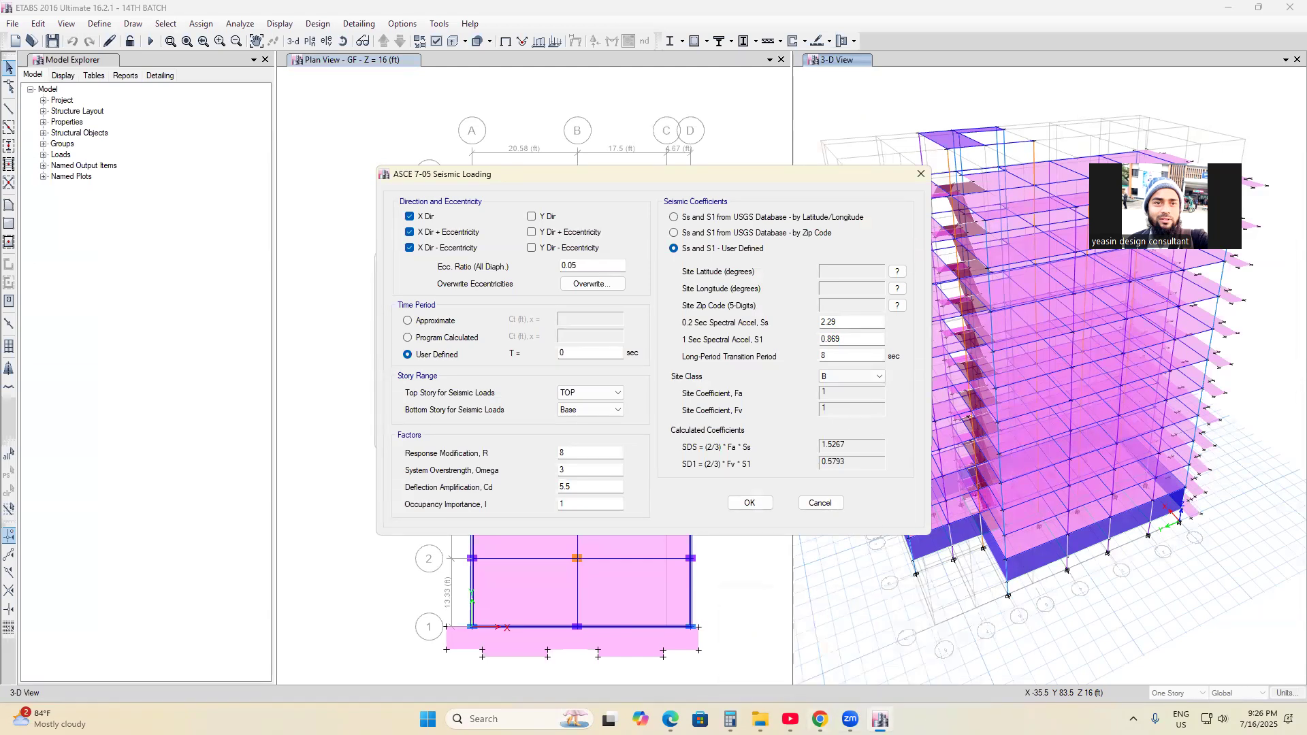
click(730, 720)
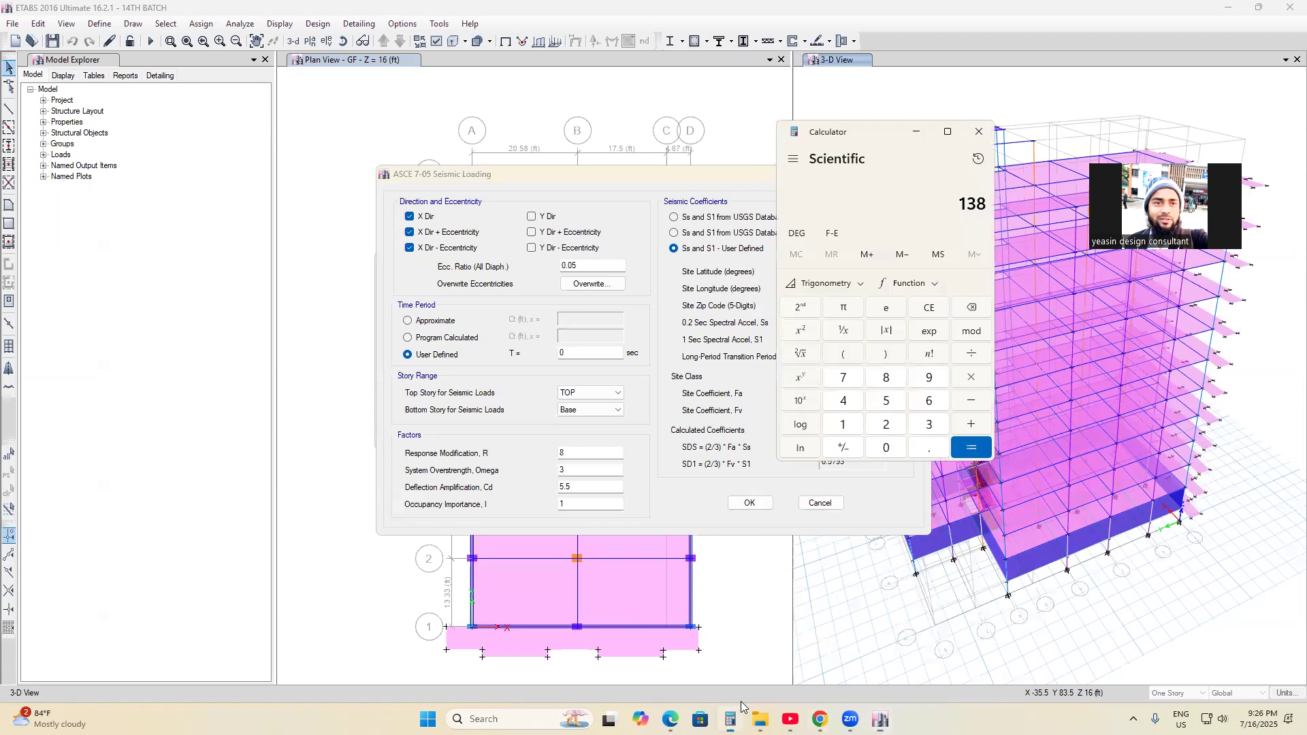
click(974, 359)
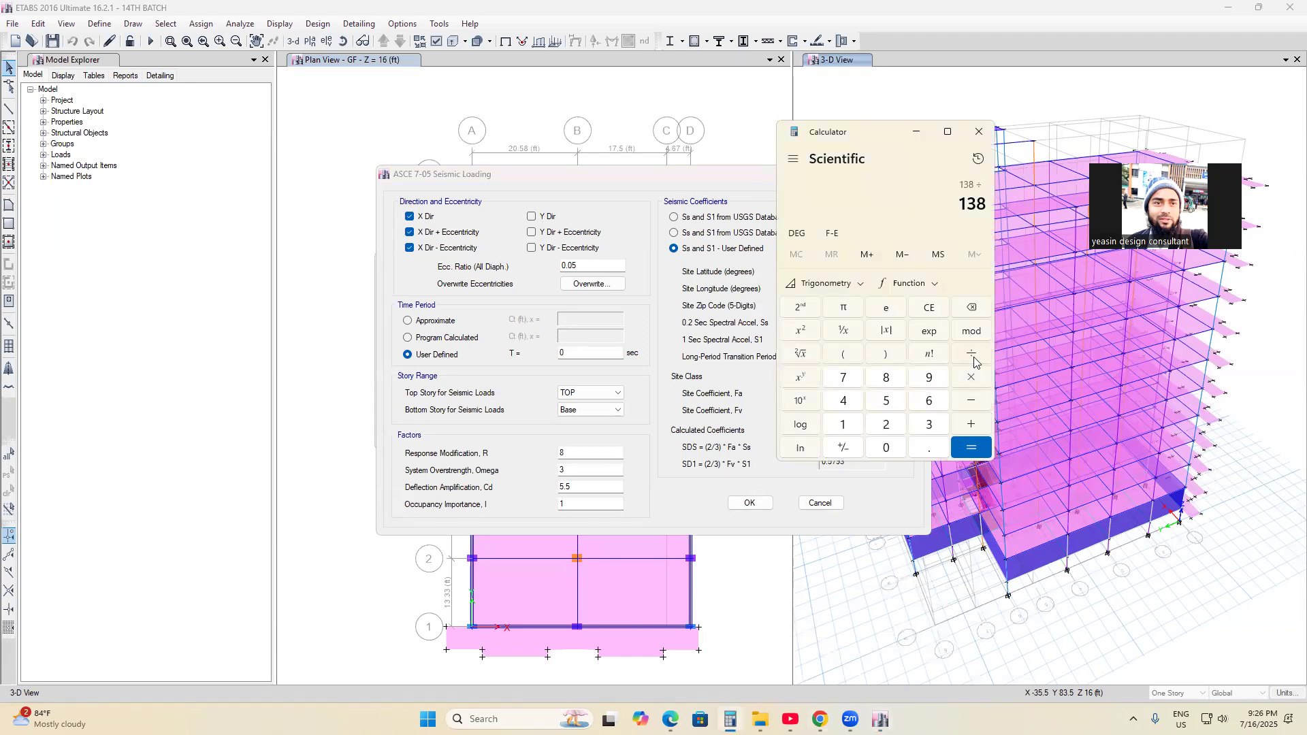
click(919, 429)
click(915, 451)
click(891, 426)
click(891, 386)
click(849, 434)
click(972, 448)
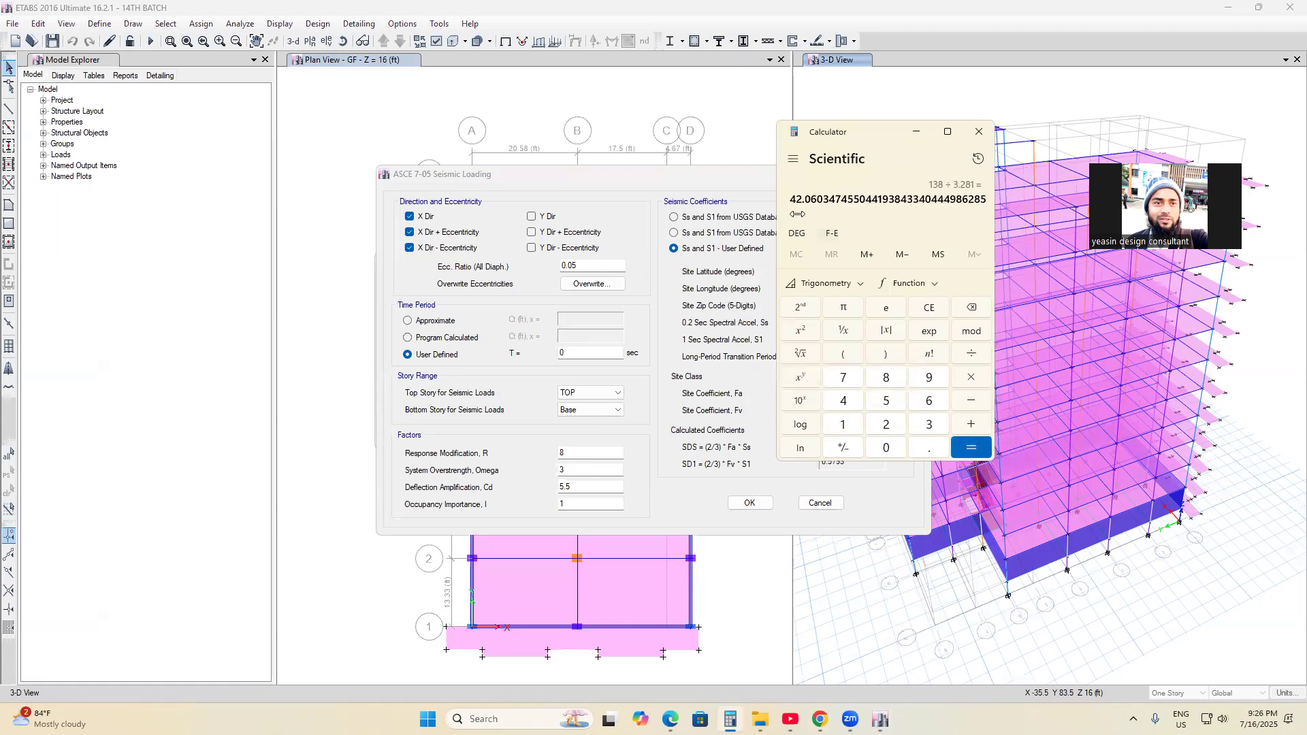
drag(816, 197, 790, 199)
- Start the Eq. 6.2.38 period calculation in the Calculator by raising the height of 42 m to the power 0.9
key(alt+Tab)
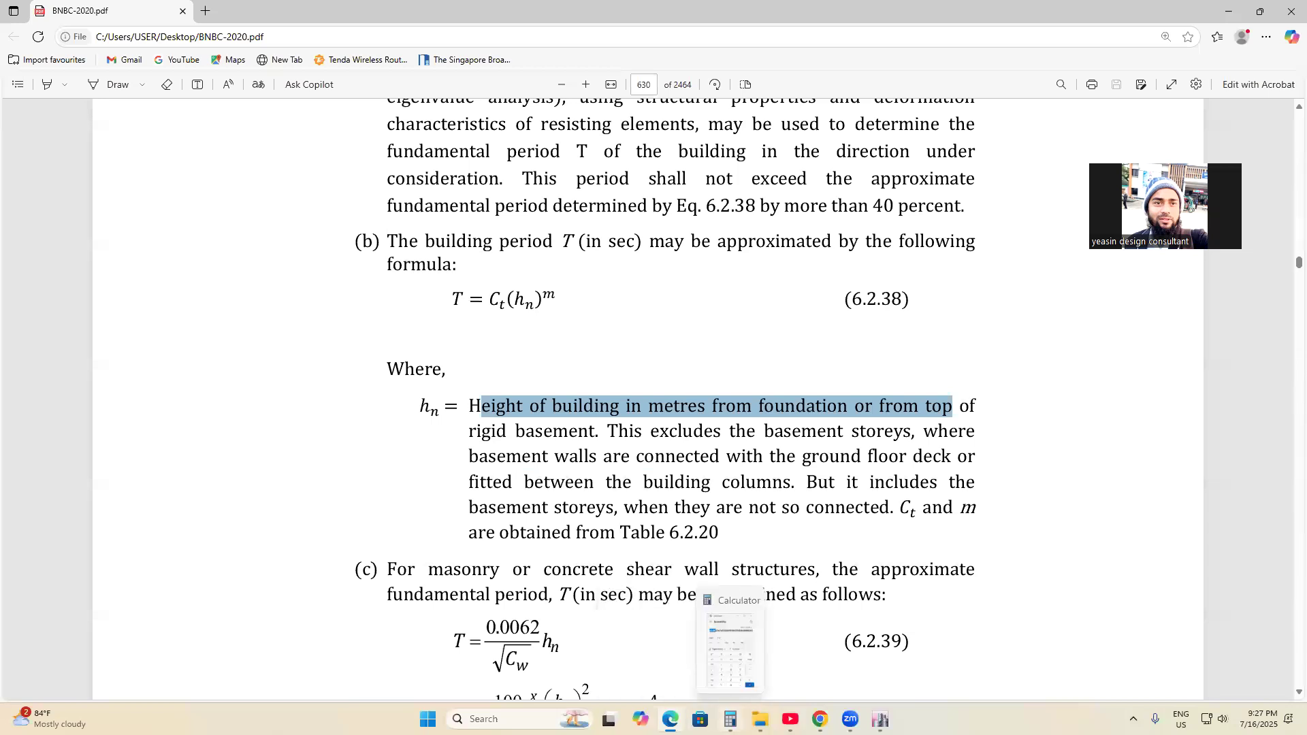
click(730, 719)
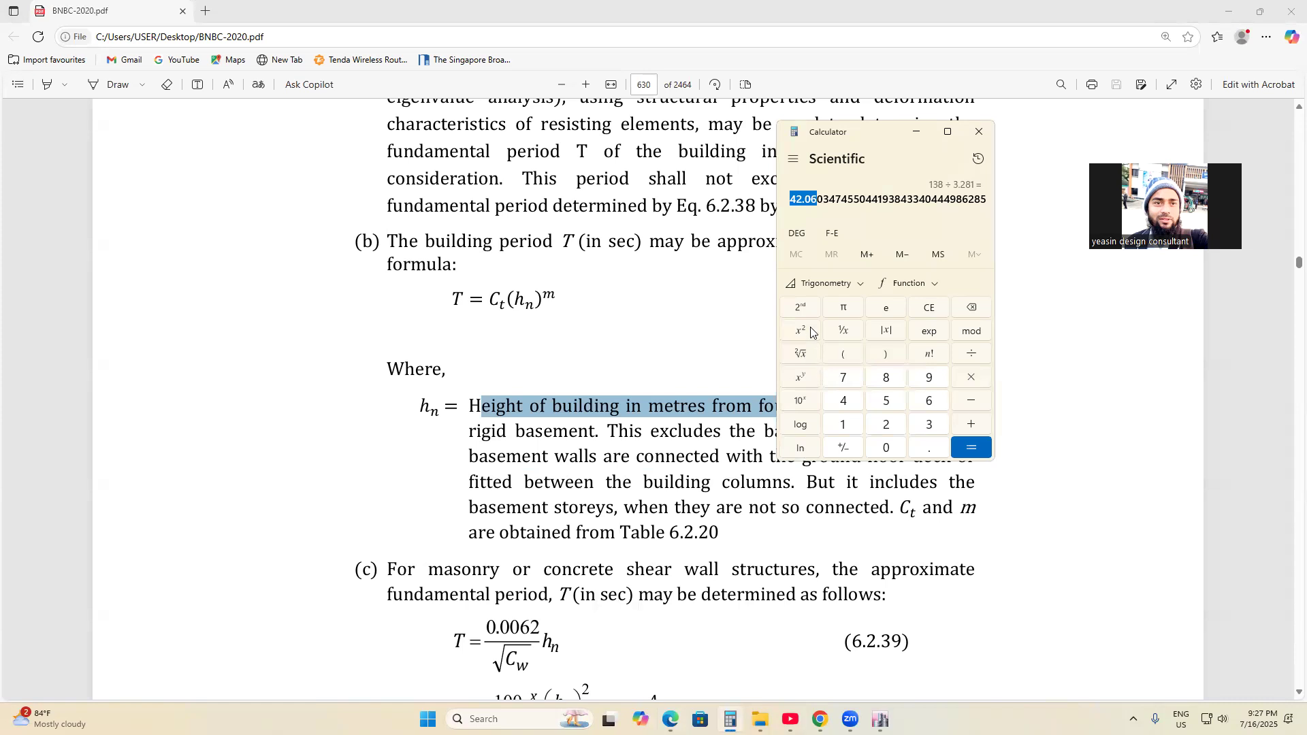
click(807, 407)
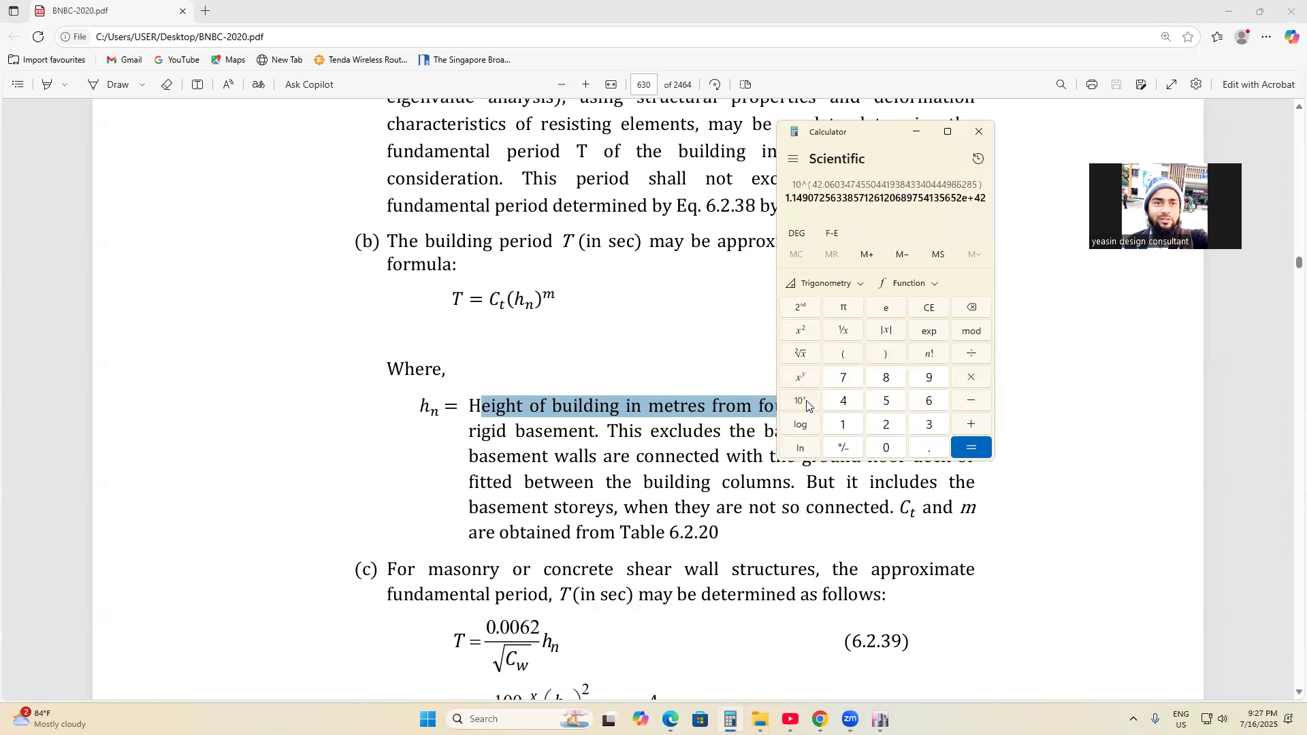
click(929, 308)
click(844, 401)
click(885, 425)
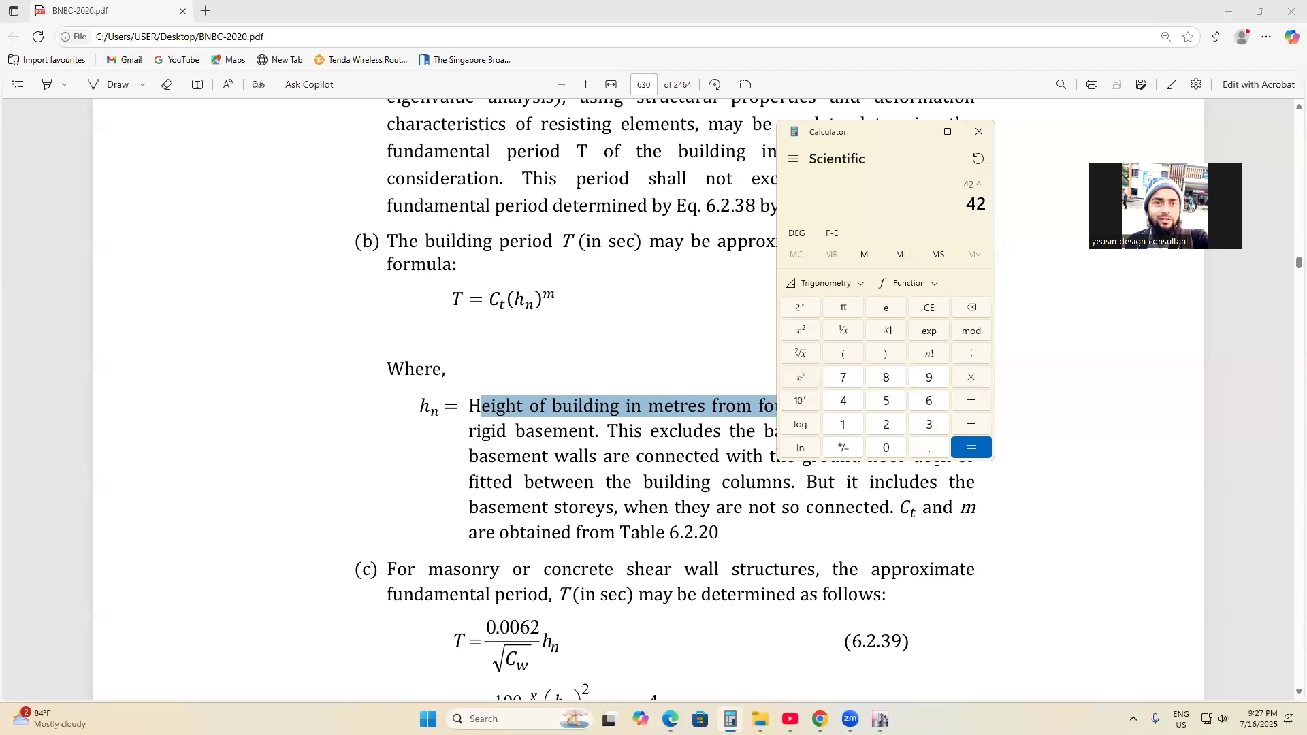
click(930, 447)
click(928, 384)
- Multiply the powered height by the coefficient 0.048 to calculate the building period
click(970, 382)
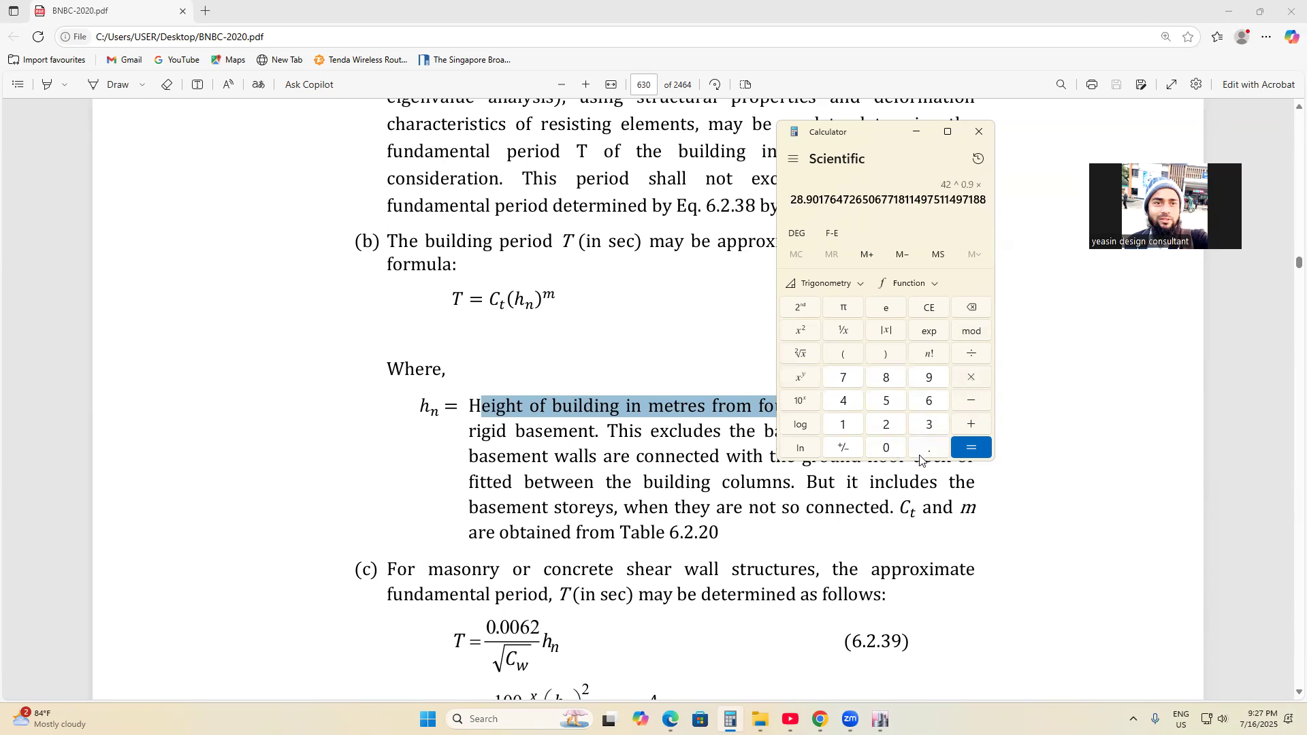
click(926, 454)
click(886, 452)
click(841, 408)
click(886, 380)
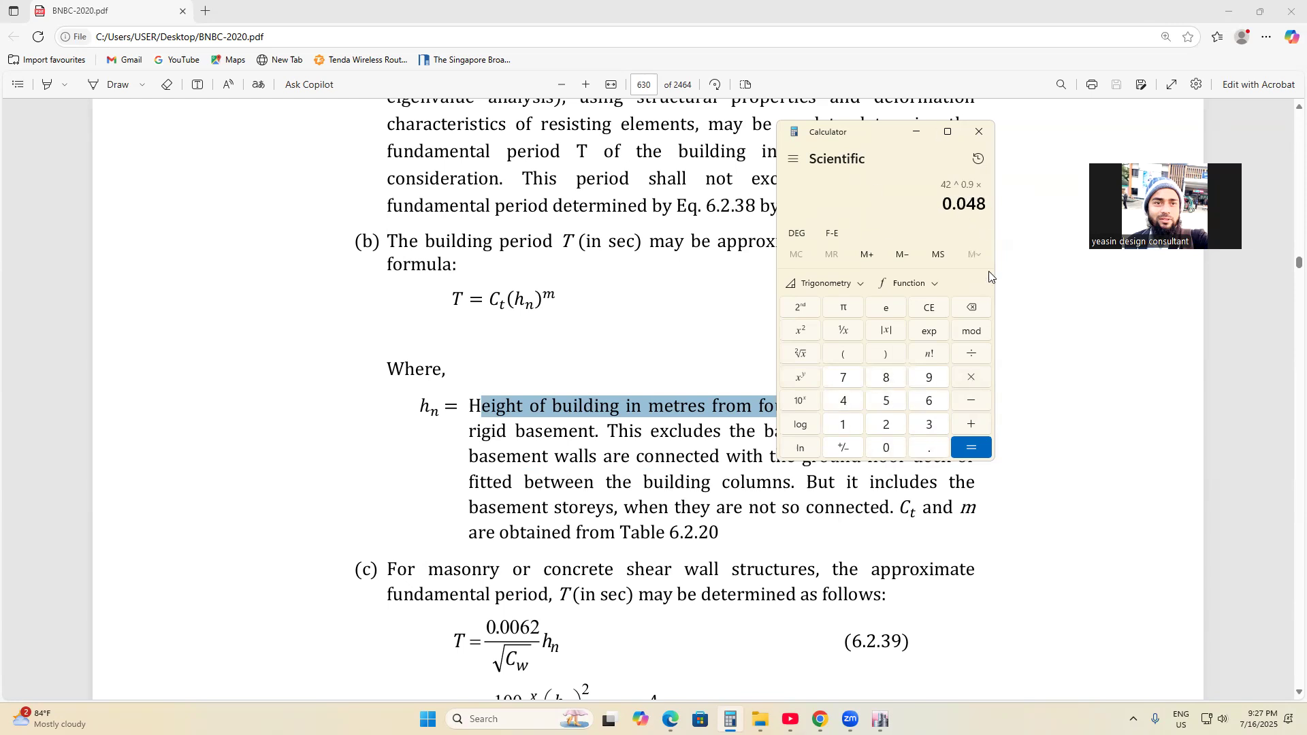
click(971, 448)
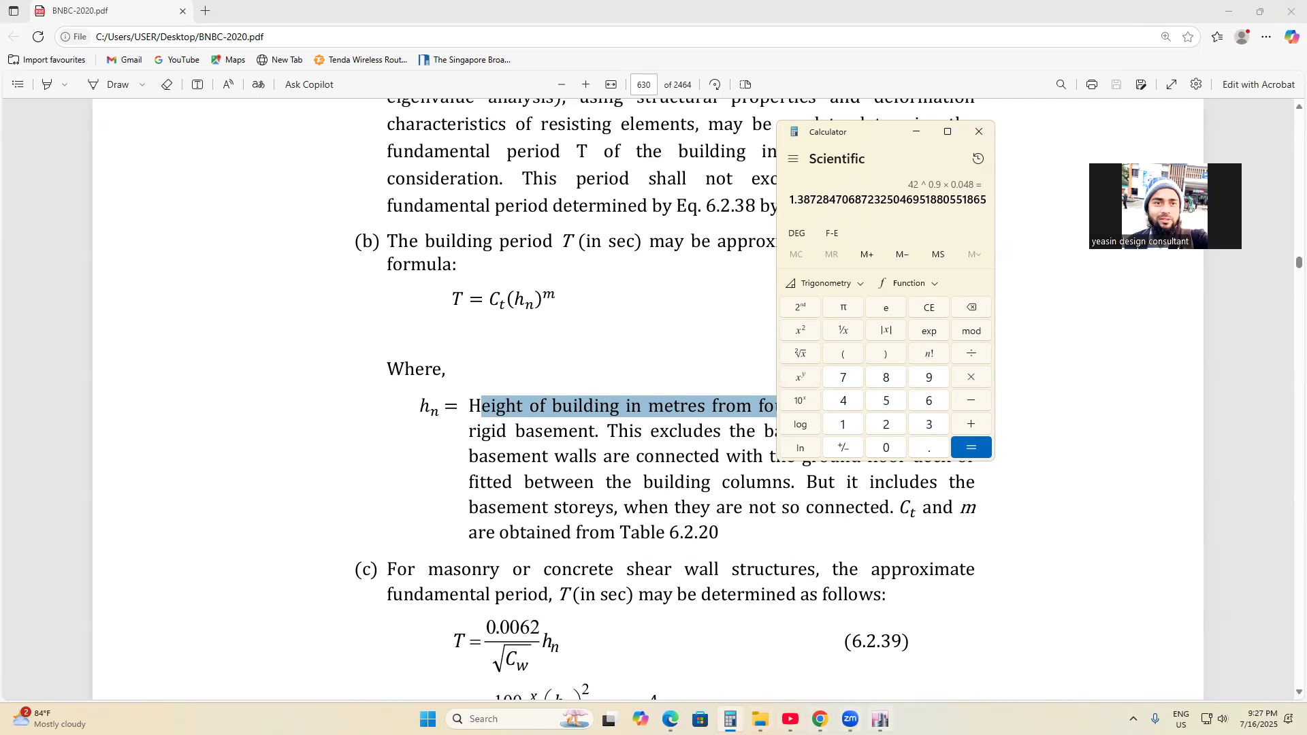
- Switch to ETABS and set the user-defined time period T to 1.38 sec, keeping Base as the bottom story
key(alt+Tab)
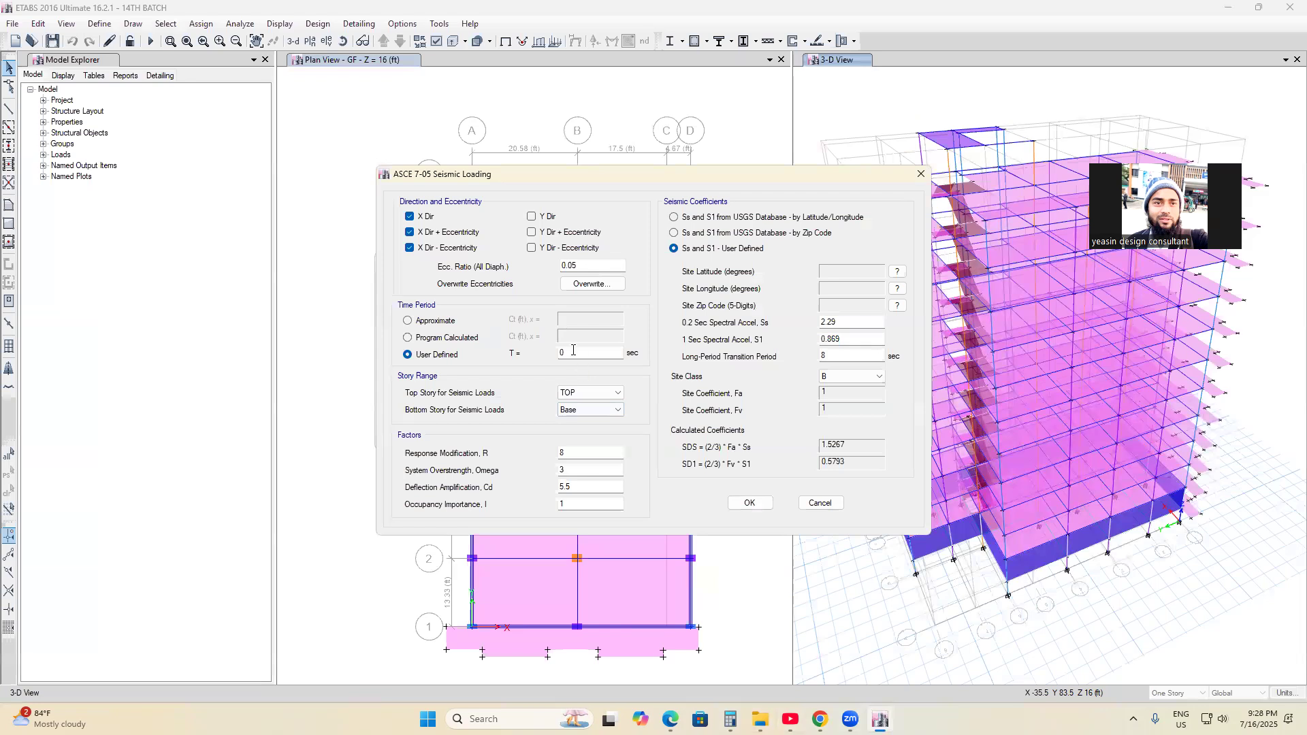
click(578, 352)
click(580, 410)
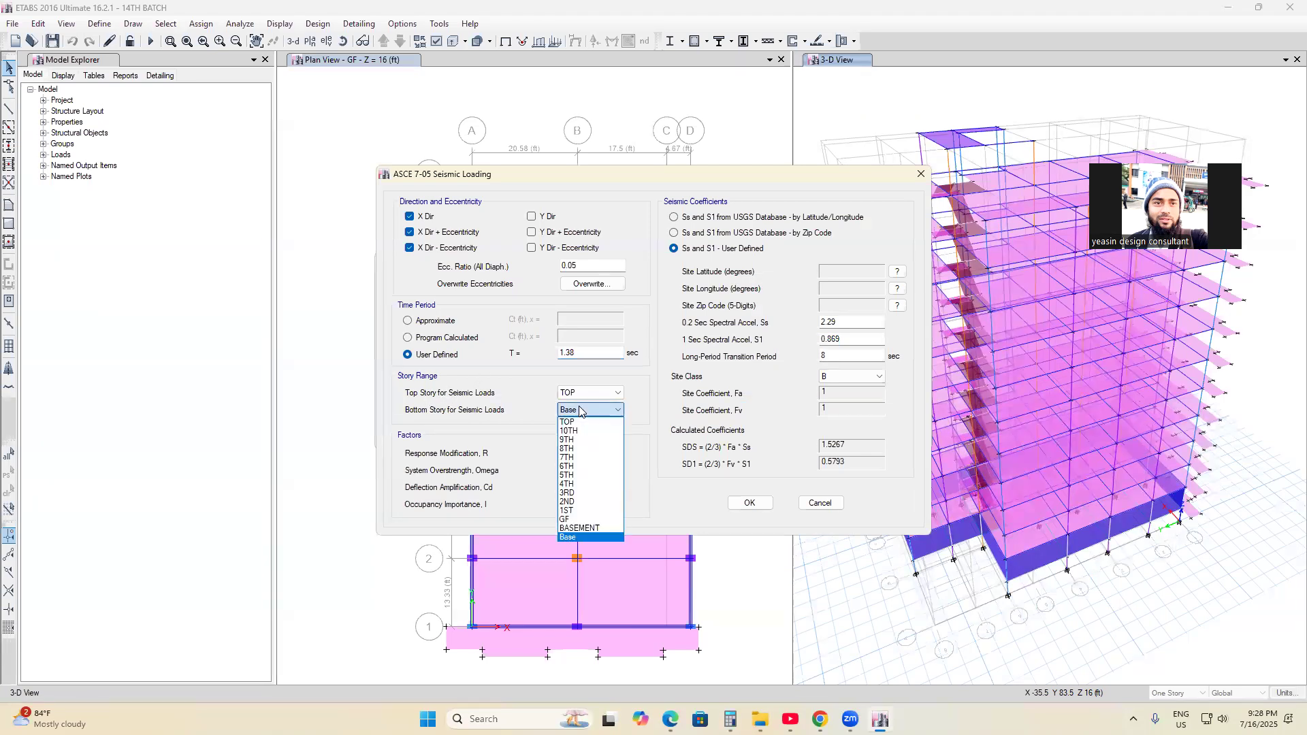
click(538, 409)
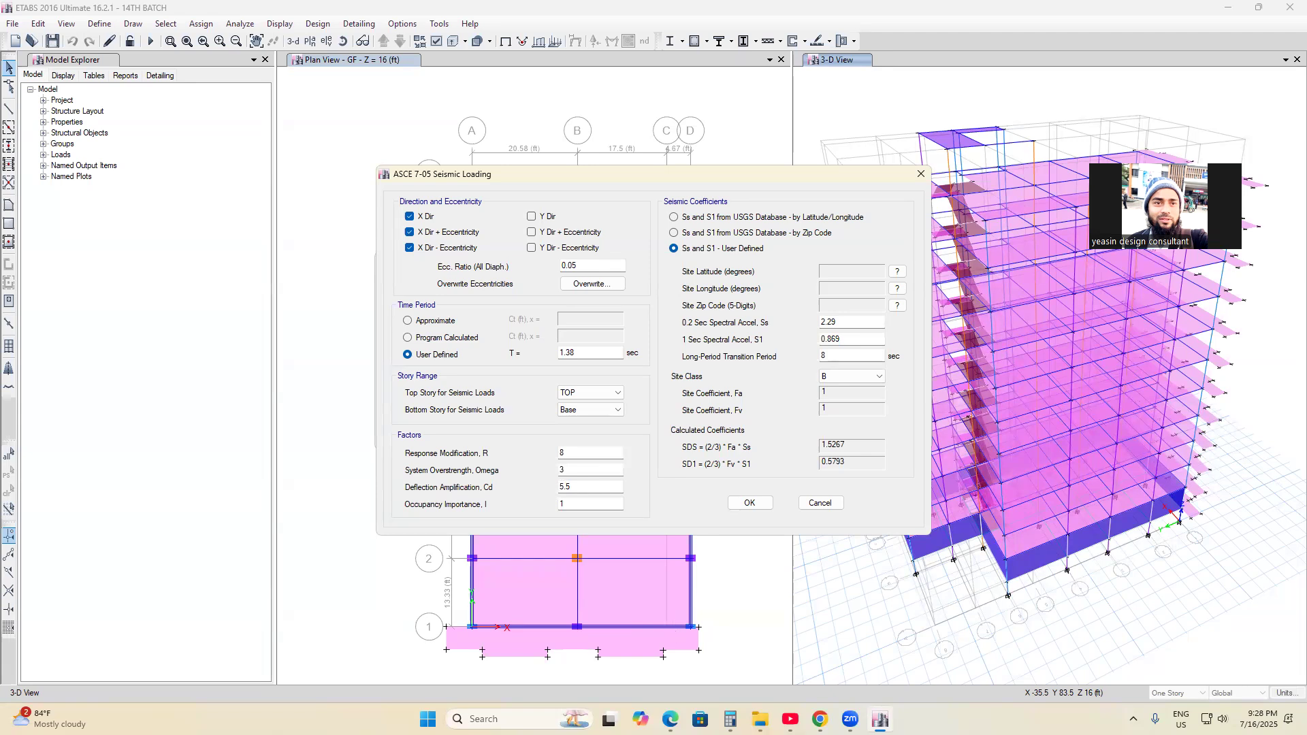
- Switch to the BNBC-2020 PDF, go to page 624 and find Table 6.2.19 with the factors for different structural systems
click(671, 720)
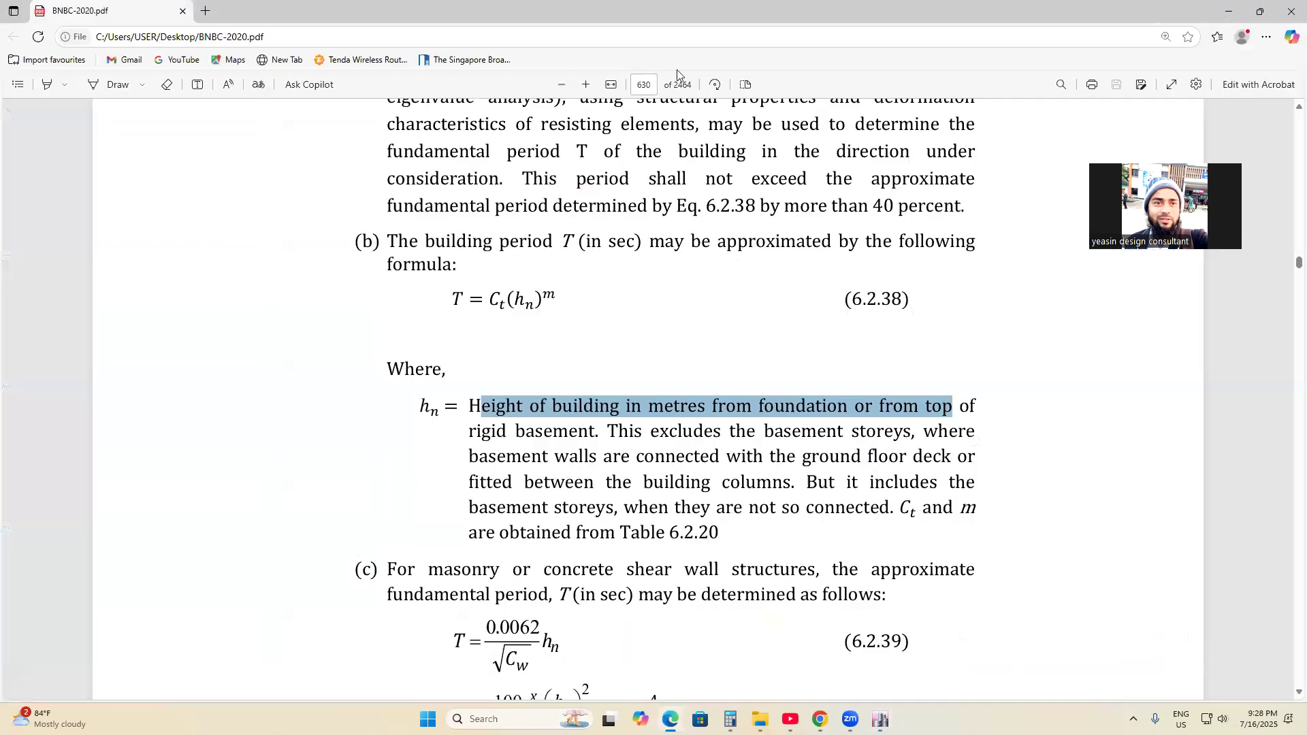
click(651, 86)
text(624)
key(Return)
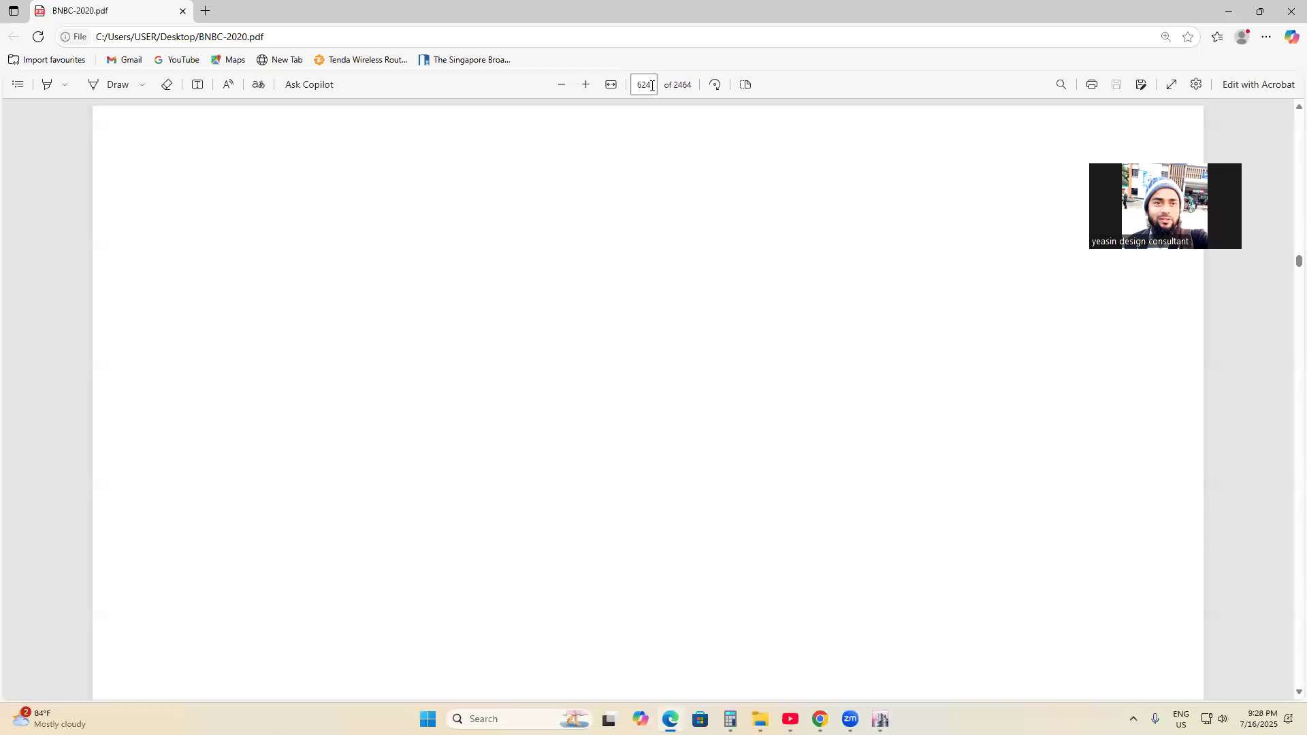
scroll(764, 425, down, 6)
scroll(764, 425, down, 4)
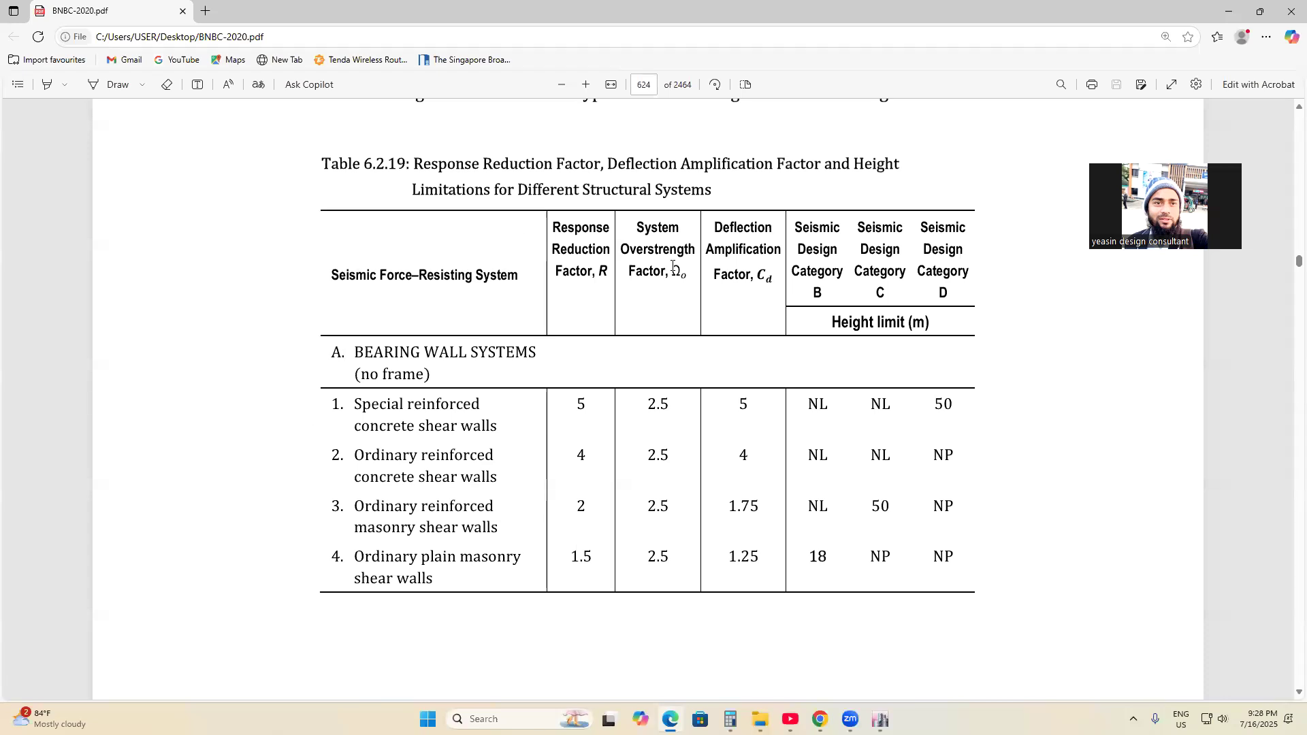
scroll(459, 476, down, 9)
scroll(490, 463, up, 6)
scroll(498, 455, up, 6)
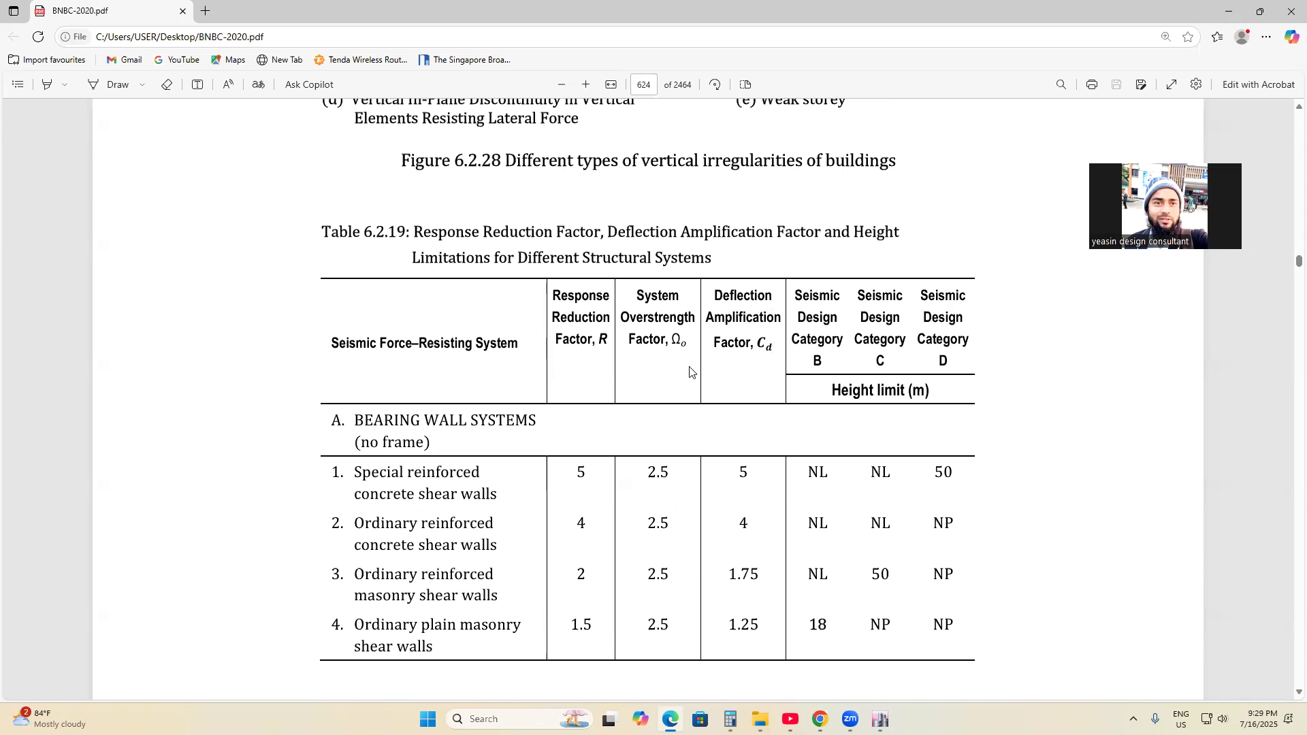
scroll(577, 553, down, 1)
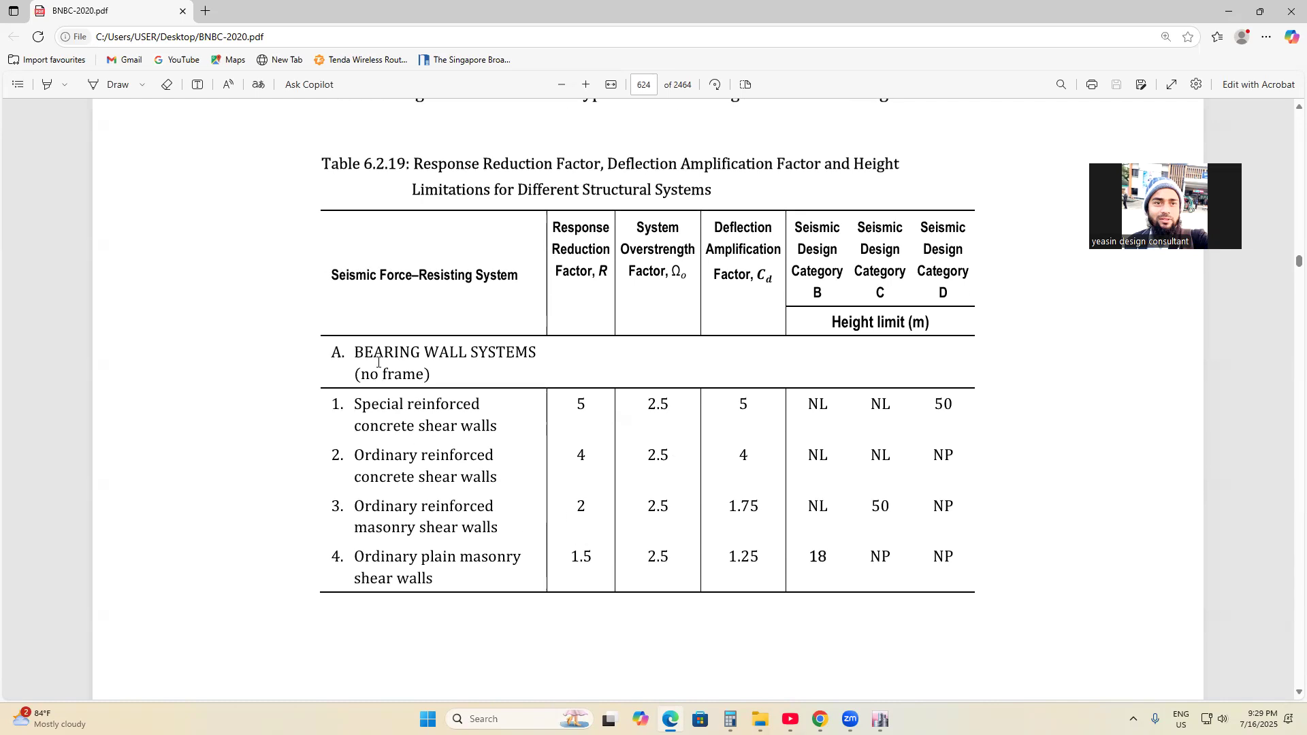
- Examine the bearing wall systems and the building frame systems with bracing or shear wall in Table 6.2.19
drag(332, 354, 480, 355)
click(485, 370)
scroll(458, 408, down, 5)
scroll(458, 427, down, 8)
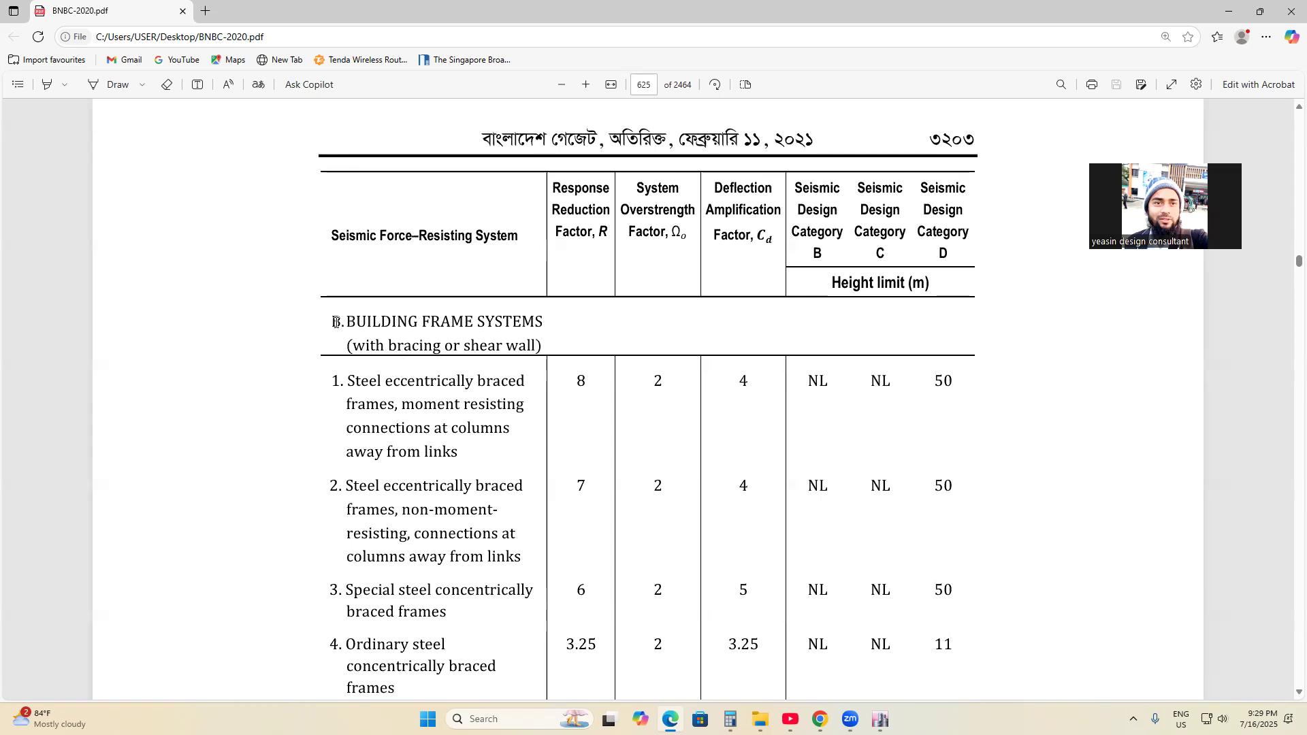
drag(542, 322, 355, 323)
click(584, 329)
drag(329, 322, 355, 321)
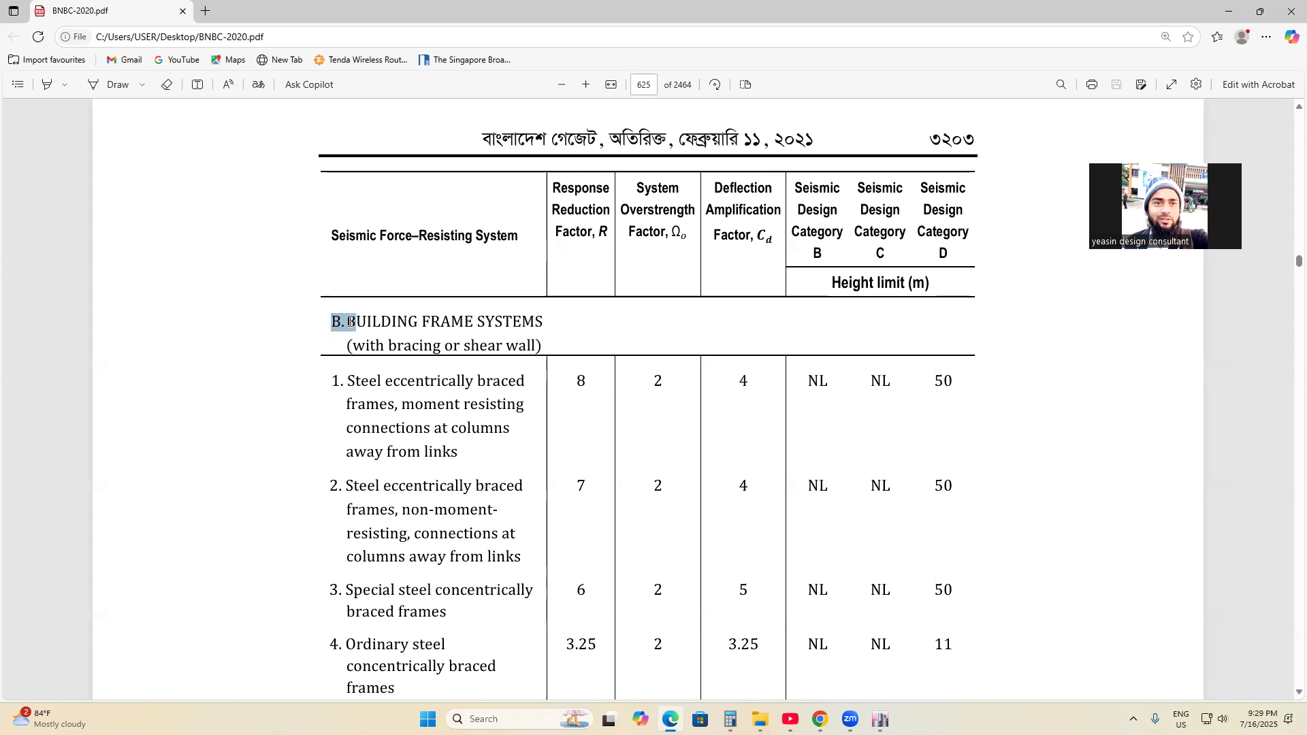
click(428, 354)
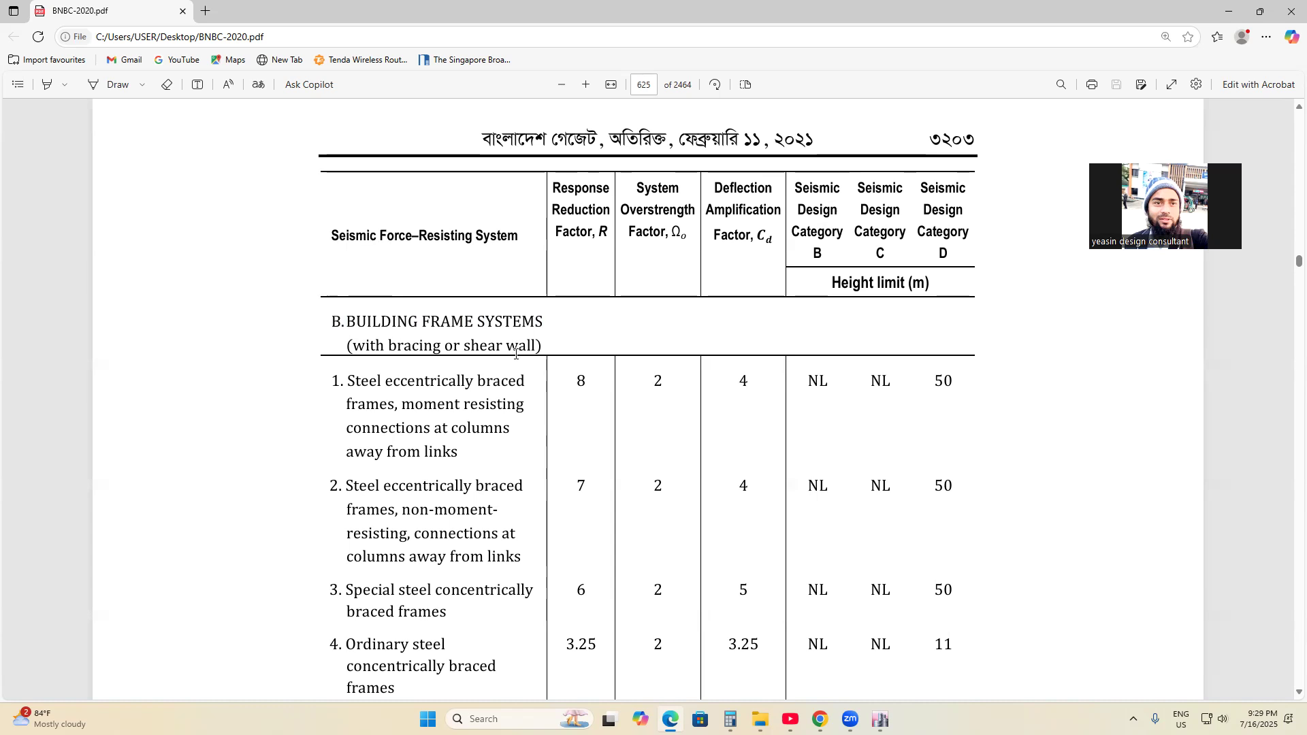
- Find the special reinforced concrete moment frames entry in Table 6.2.19 and highlight its R, overstrength and Cd factors
scroll(666, 521, down, 1)
scroll(666, 521, down, 10)
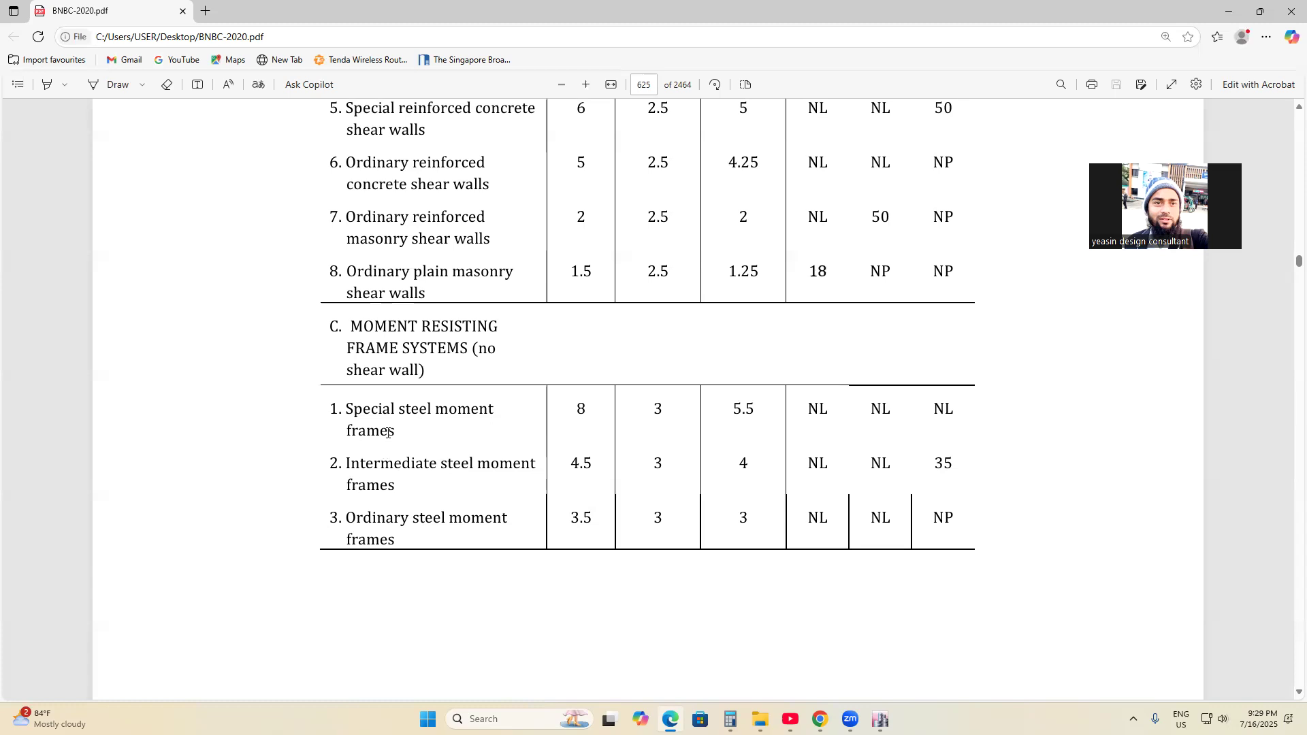
scroll(419, 497, down, 9)
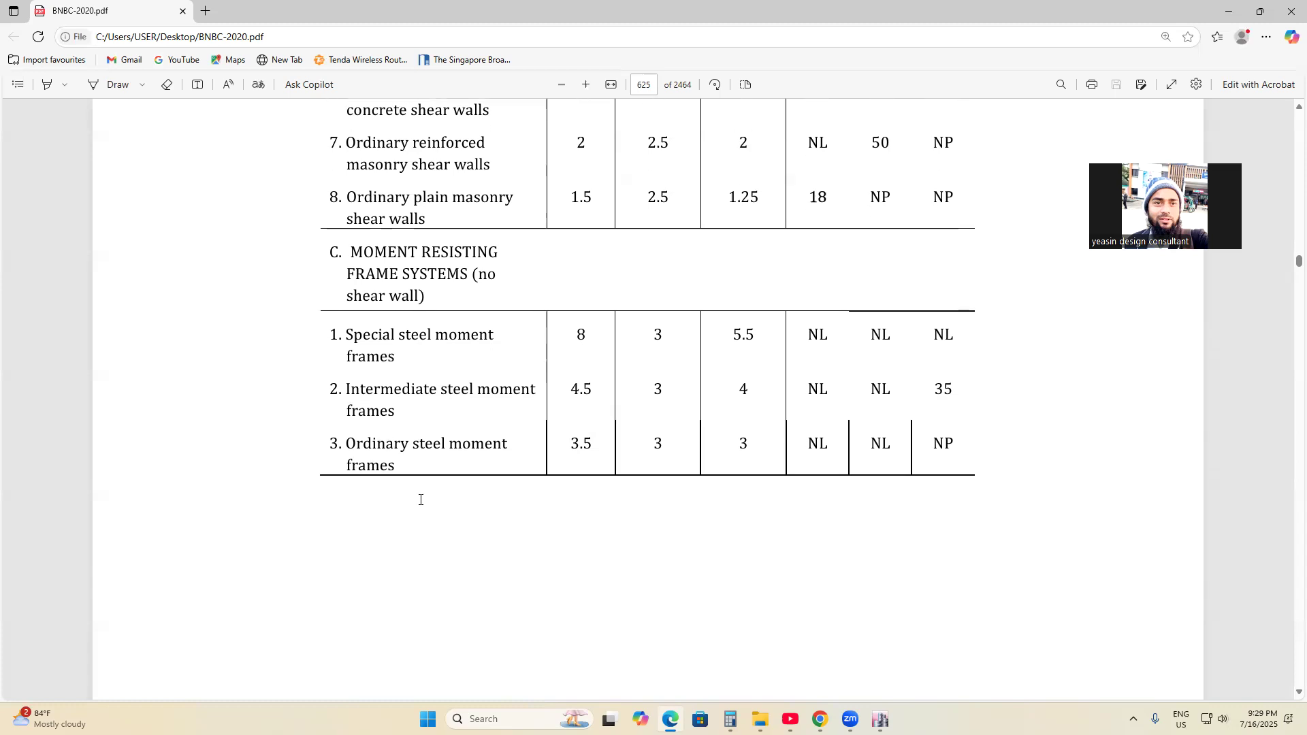
scroll(421, 567, down, 1)
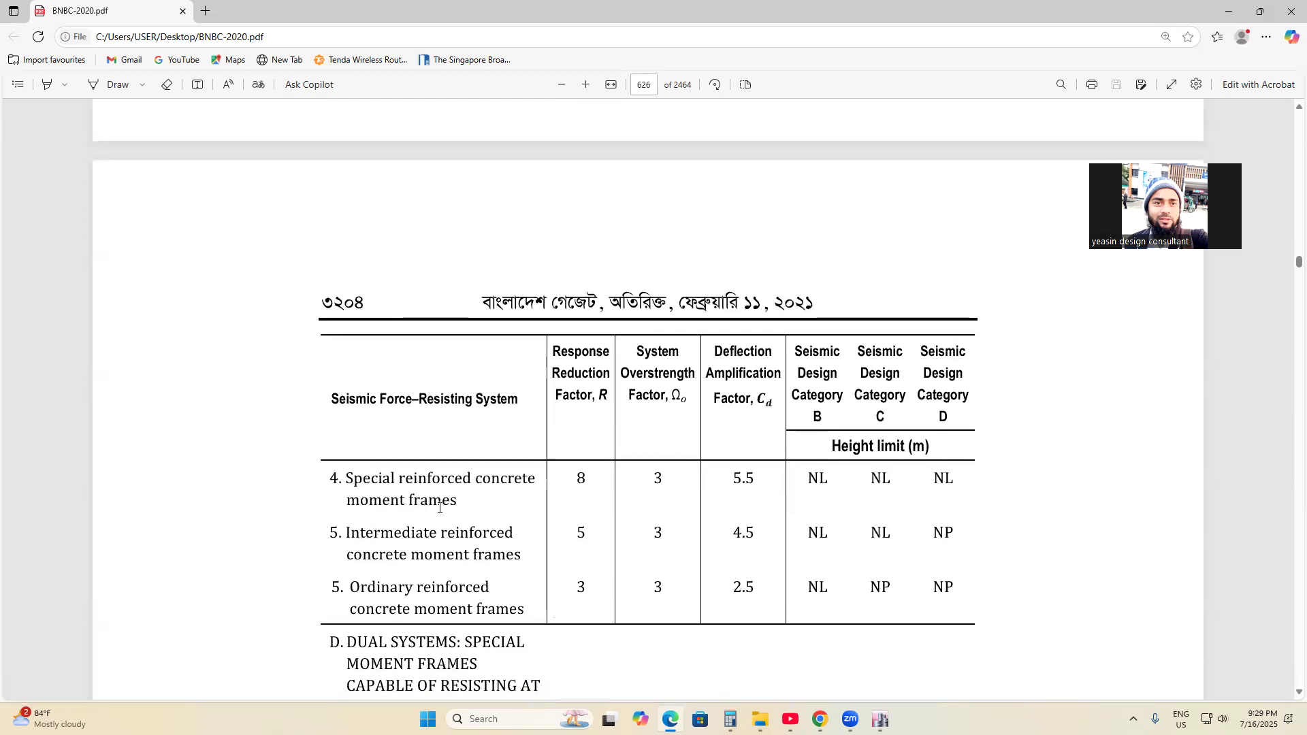
drag(331, 481, 785, 485)
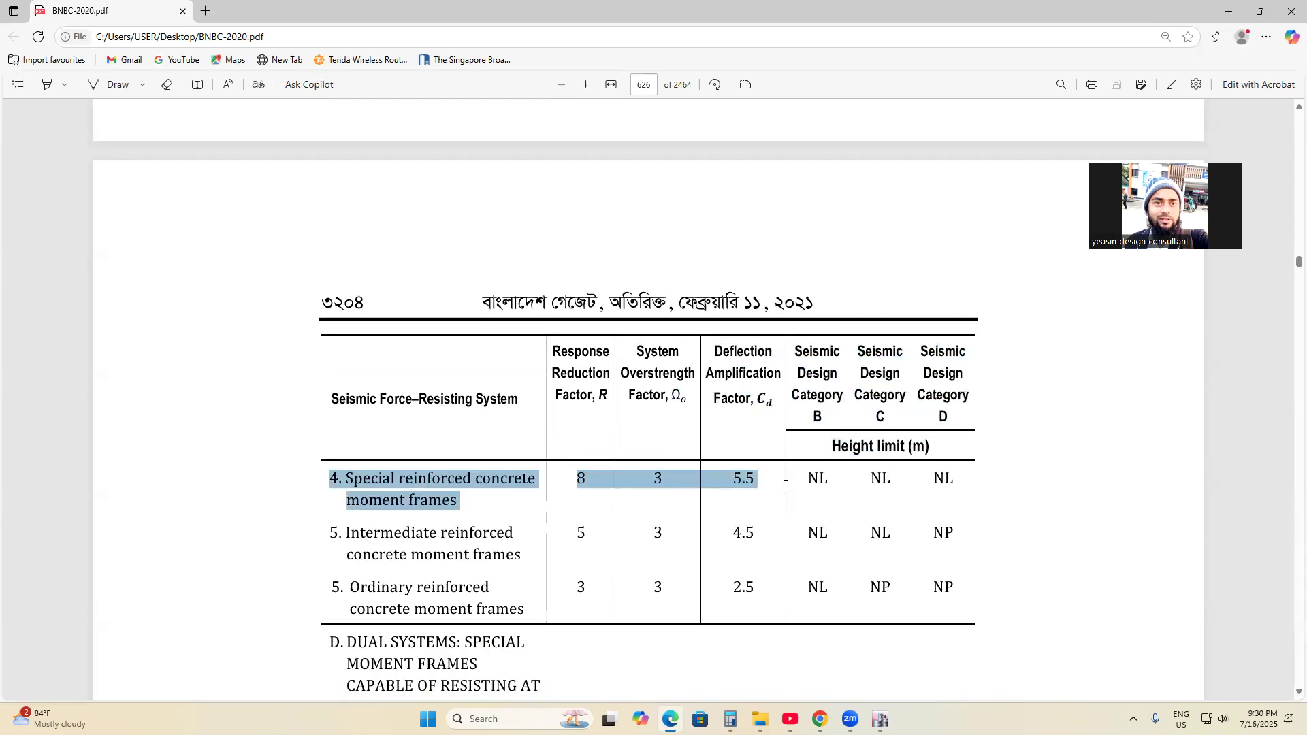
- Return to the building frame systems section of Table 6.2.19 and check the factors currently entered in the ETABS seismic loading
scroll(502, 458, up, 13)
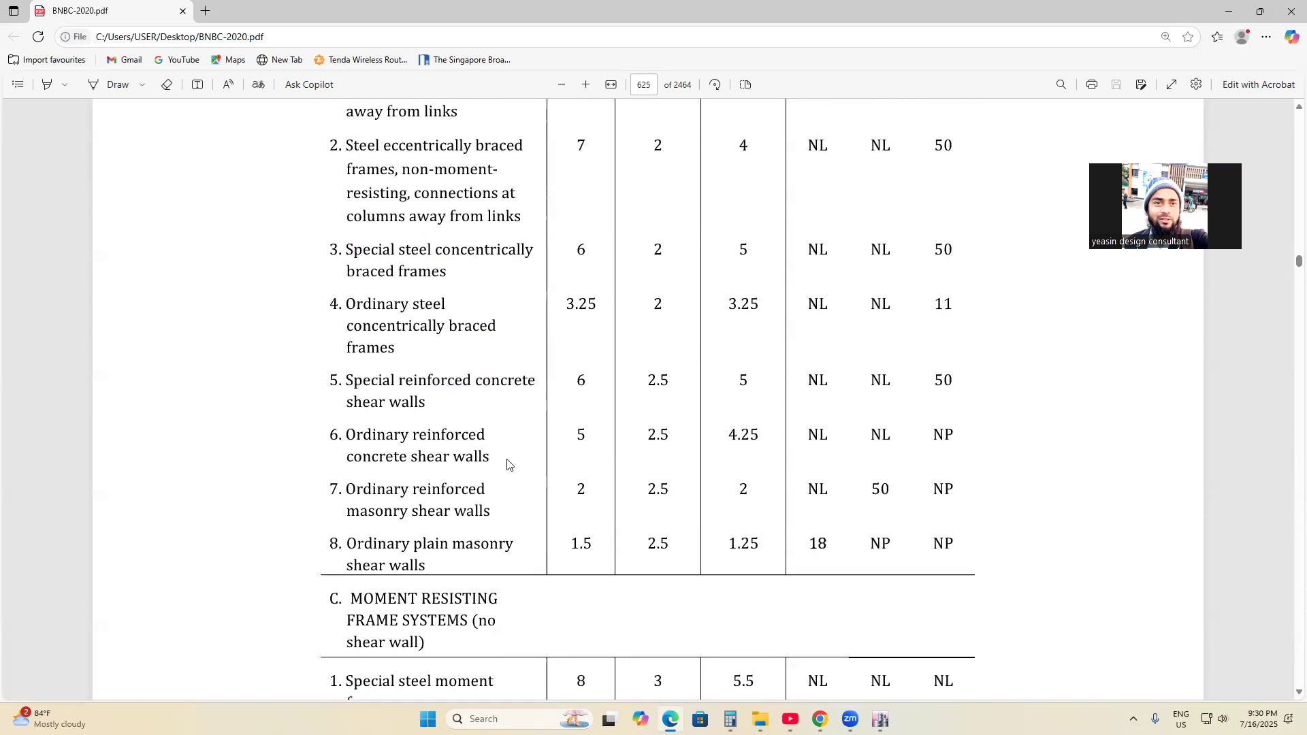
scroll(507, 463, up, 4)
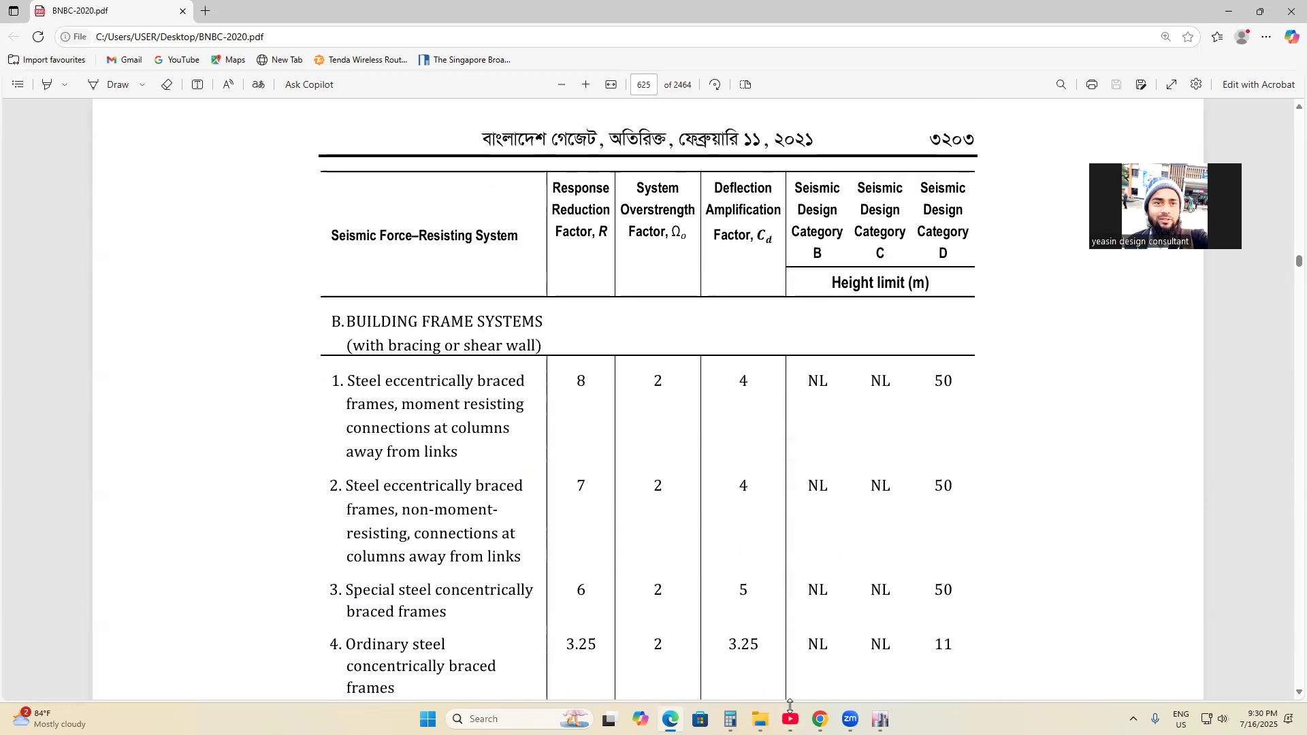
click(880, 719)
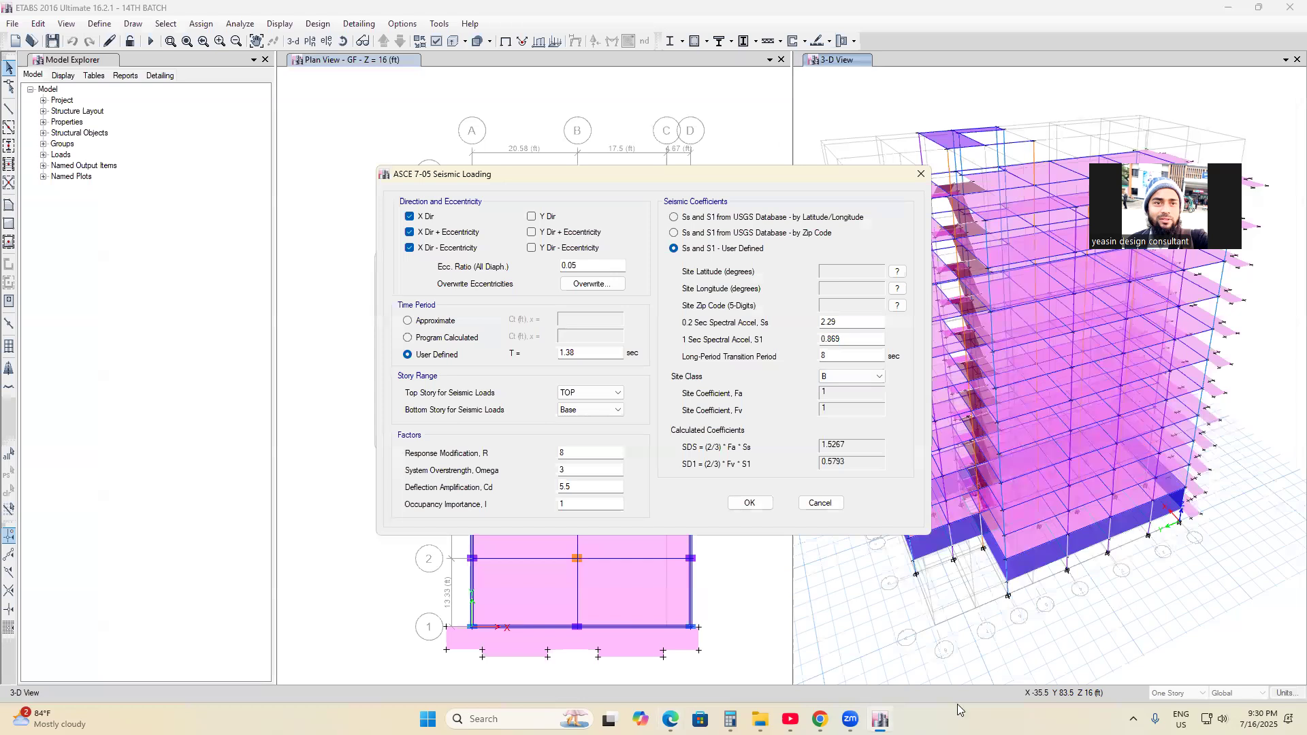
mouse_move(821, 719)
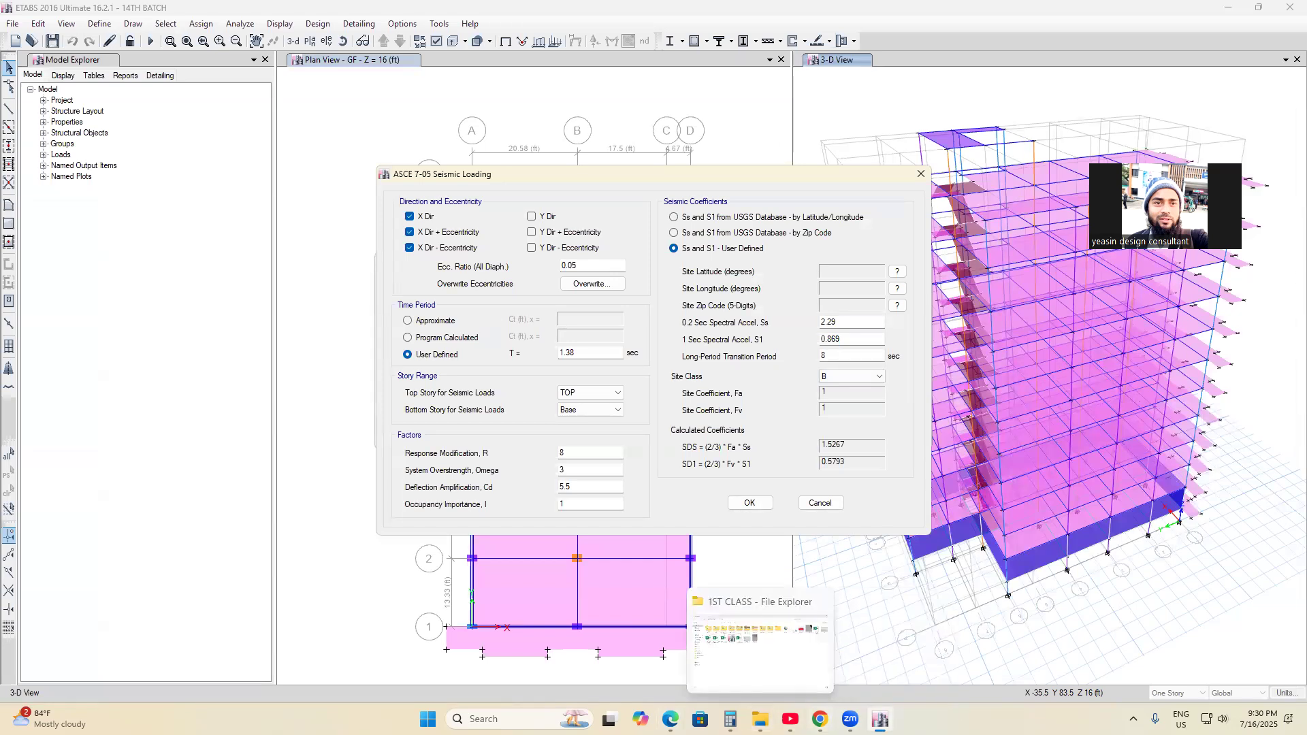
click(674, 716)
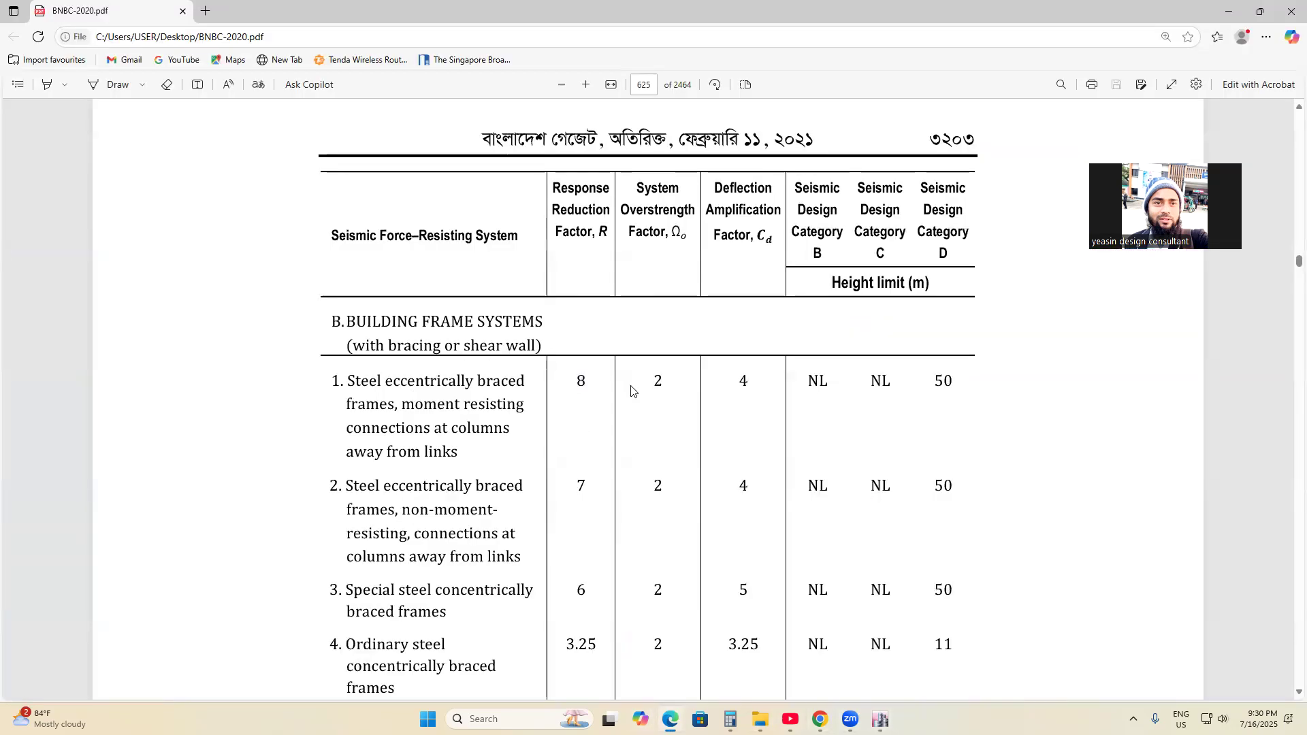
- Examine the building frame systems with bracing or shear wall in Table 6.2.19, comparing the steel and reinforced concrete shear wall entries
scroll(476, 553, down, 3)
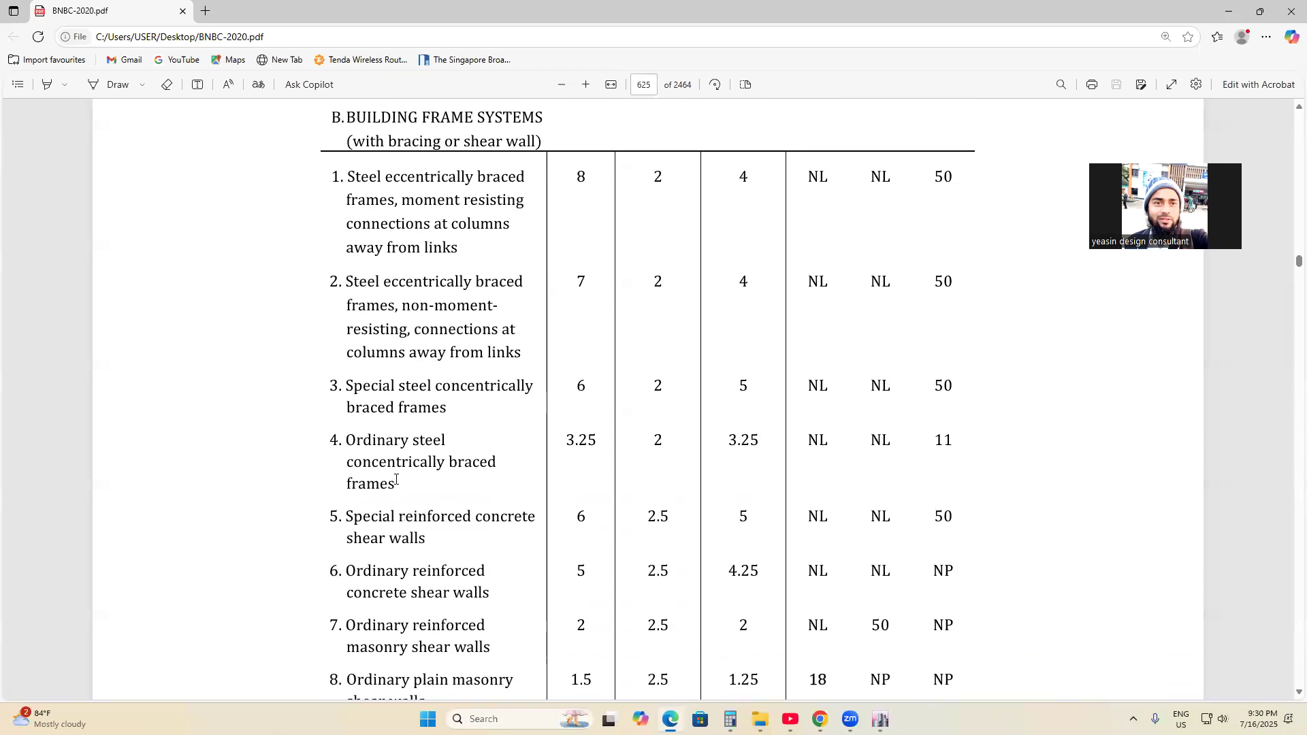
scroll(399, 482, down, 1)
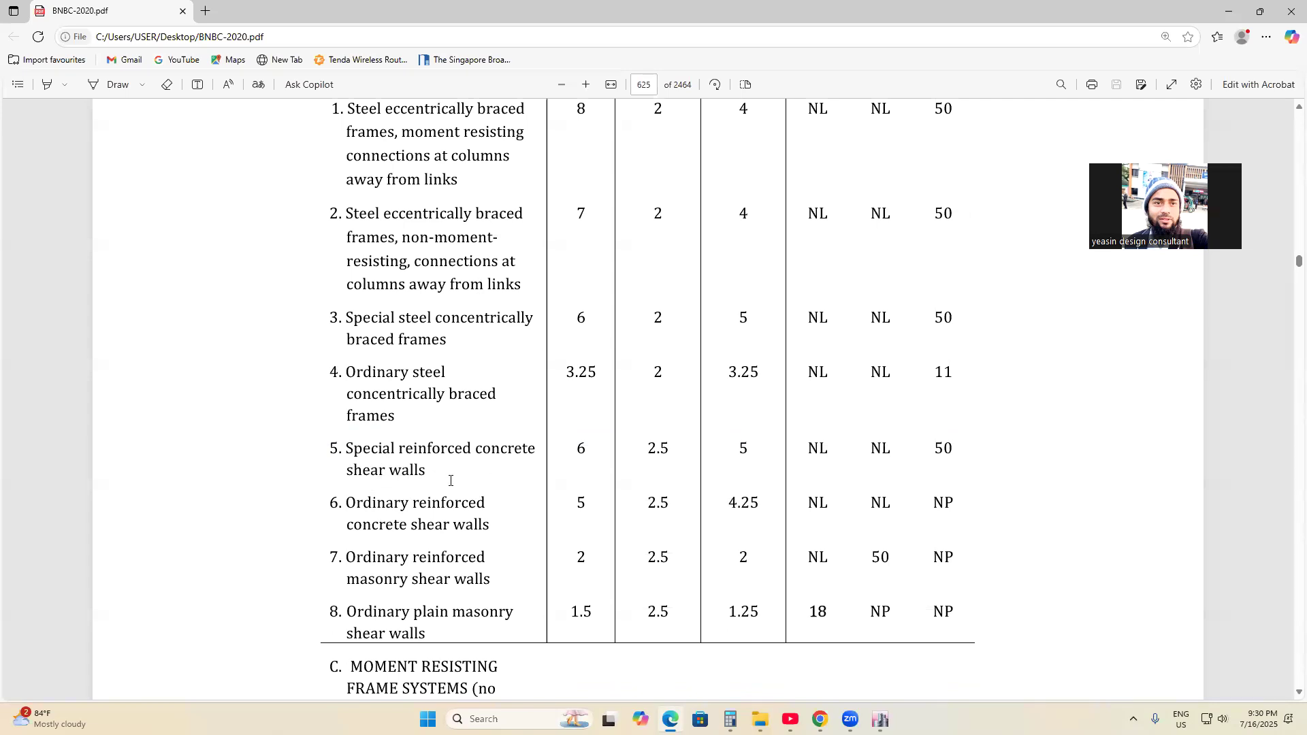
scroll(450, 482, up, 1)
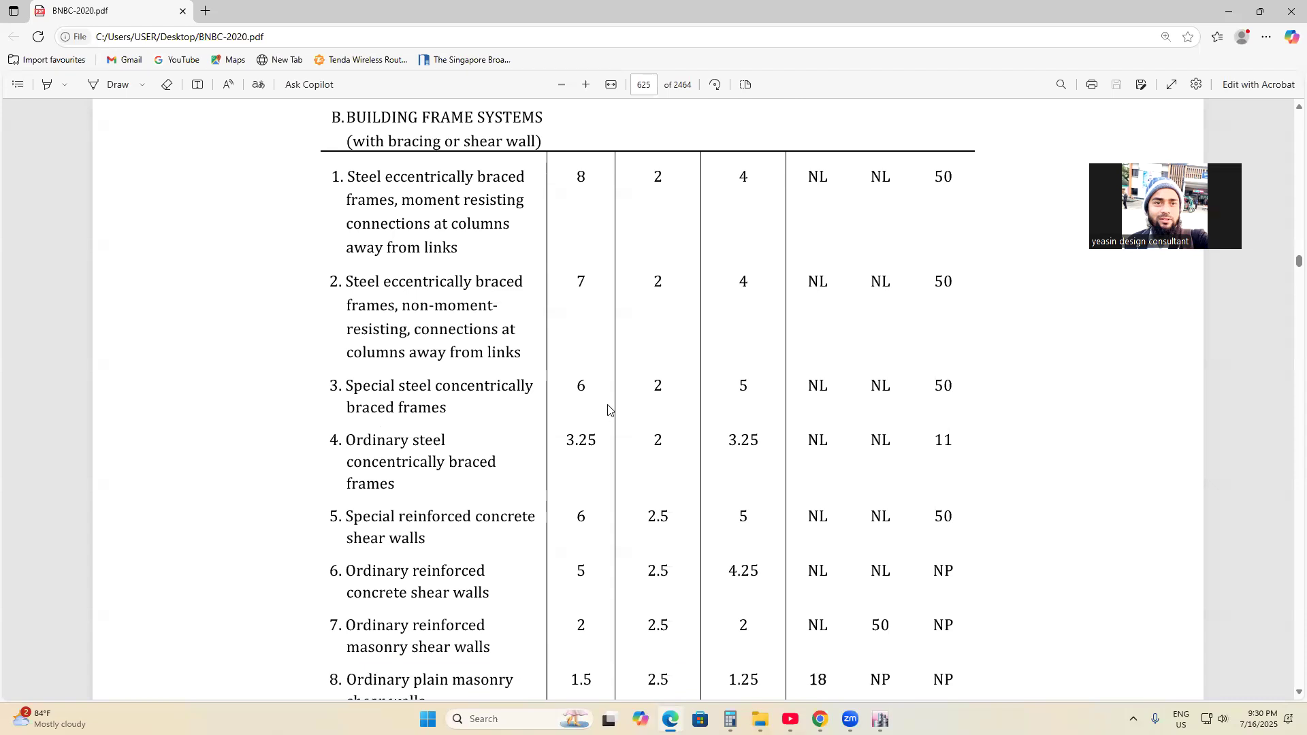
scroll(496, 423, down, 1)
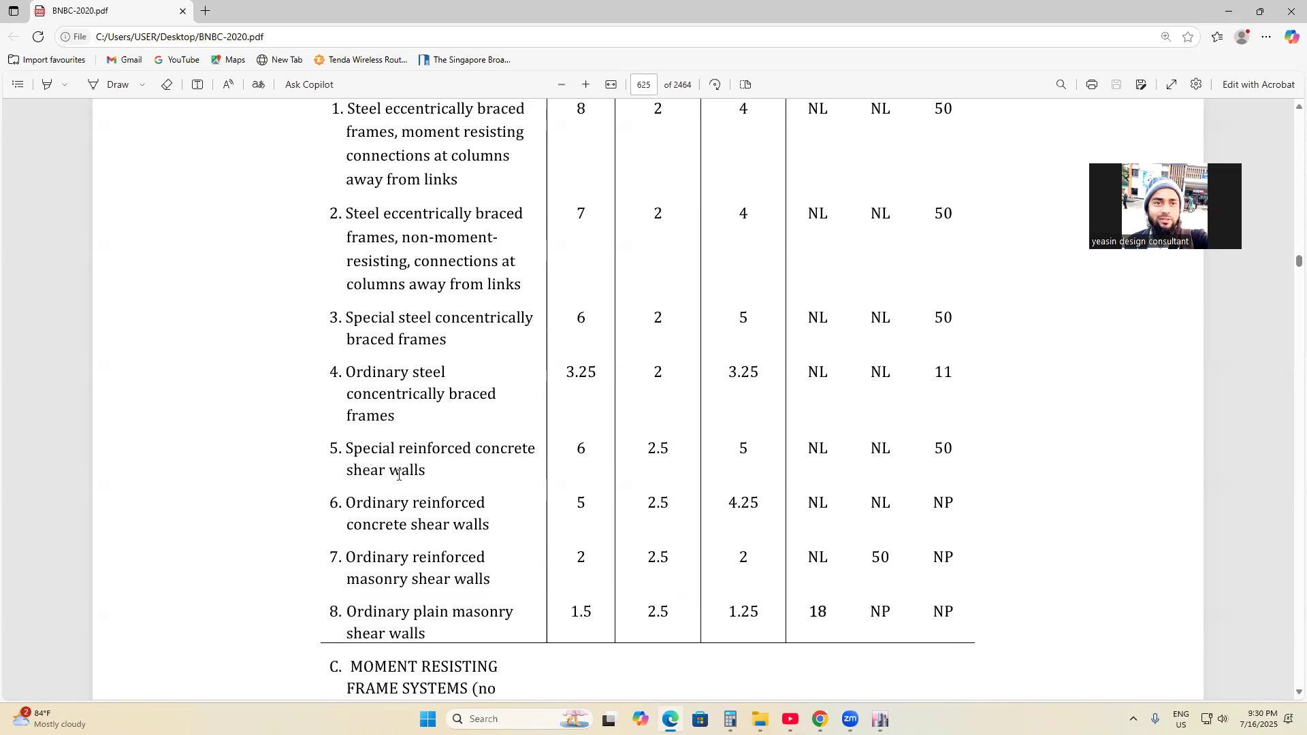
scroll(398, 474, down, 3)
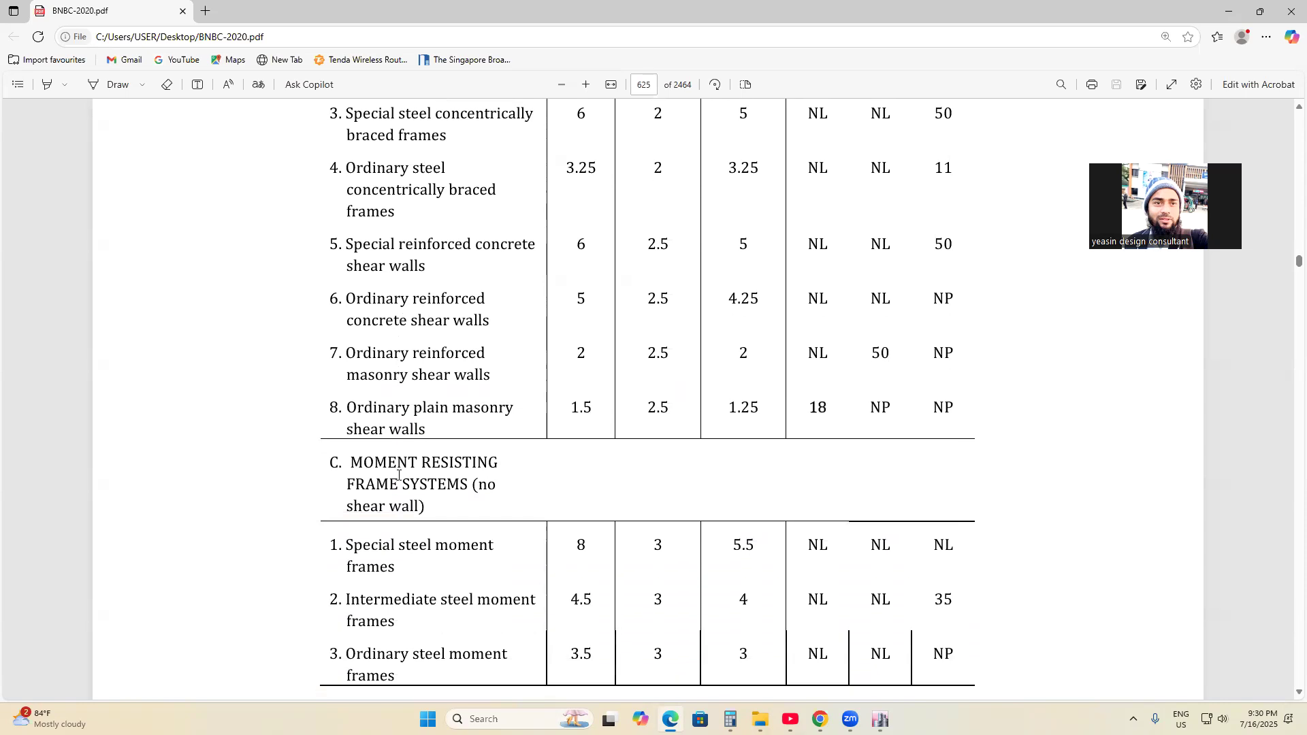
scroll(398, 474, up, 4)
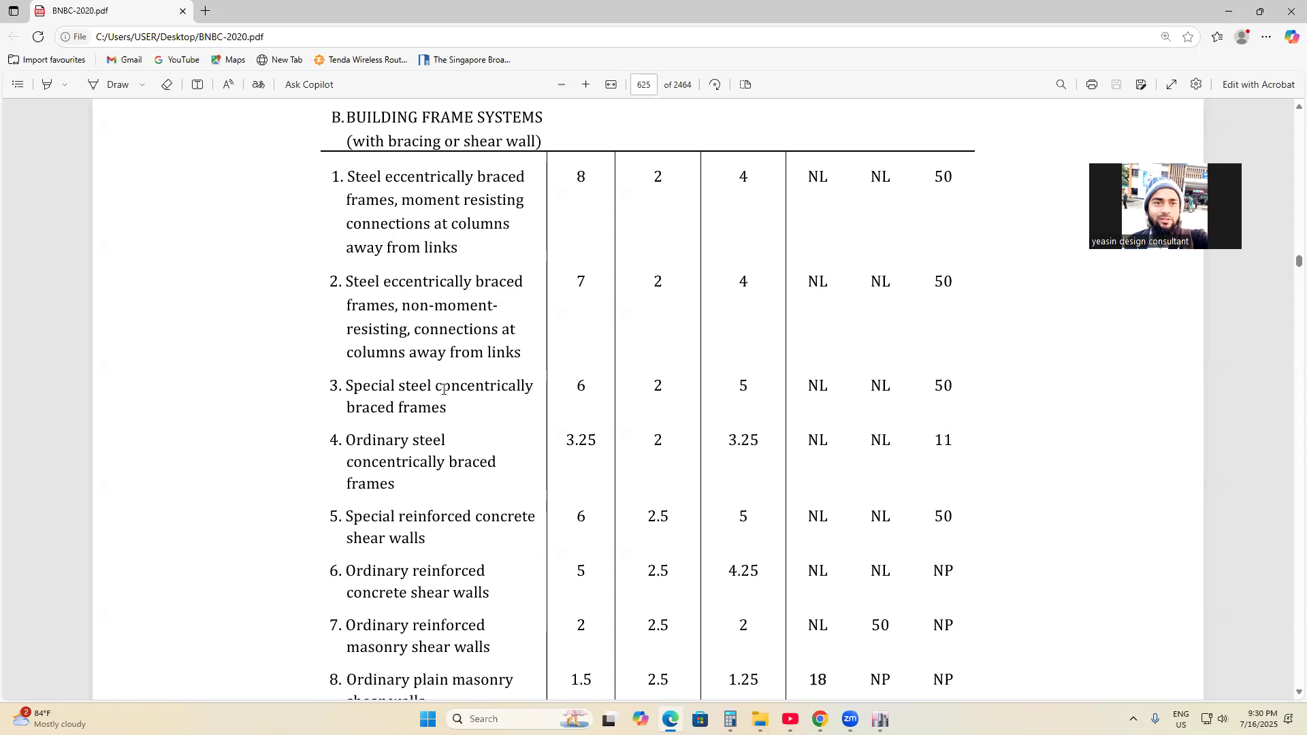
scroll(442, 366, down, 1)
scroll(424, 276, up, 2)
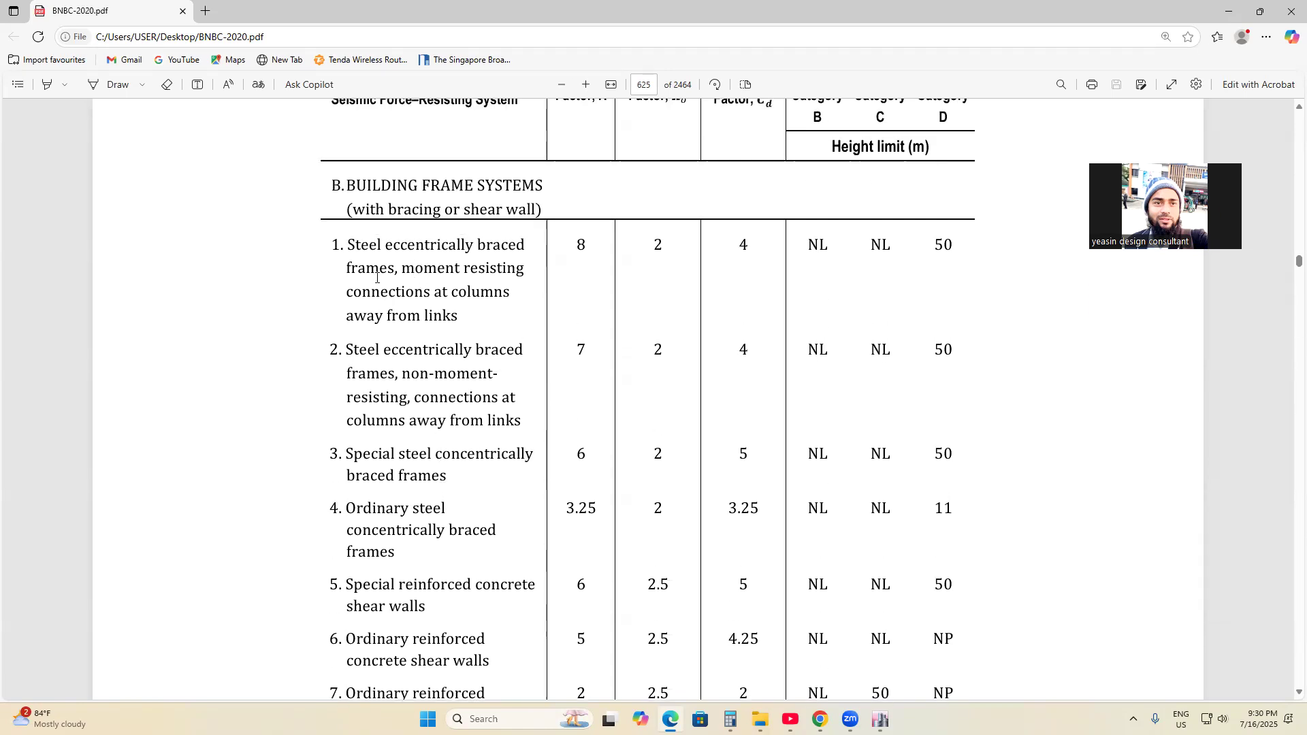
scroll(394, 479, down, 2)
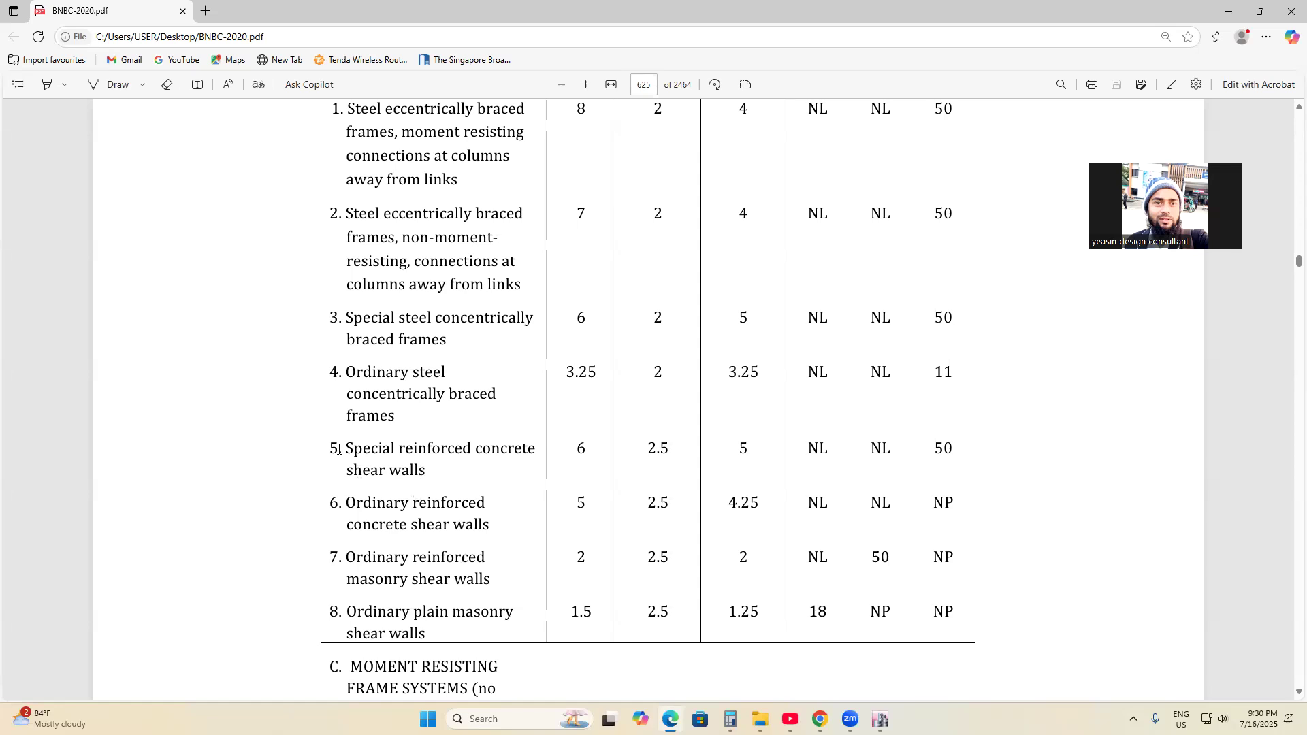
- Highlight the R, overstrength and Cd factors of the special reinforced concrete shear walls entry
drag(329, 449, 758, 448)
click(588, 461)
drag(570, 448, 752, 451)
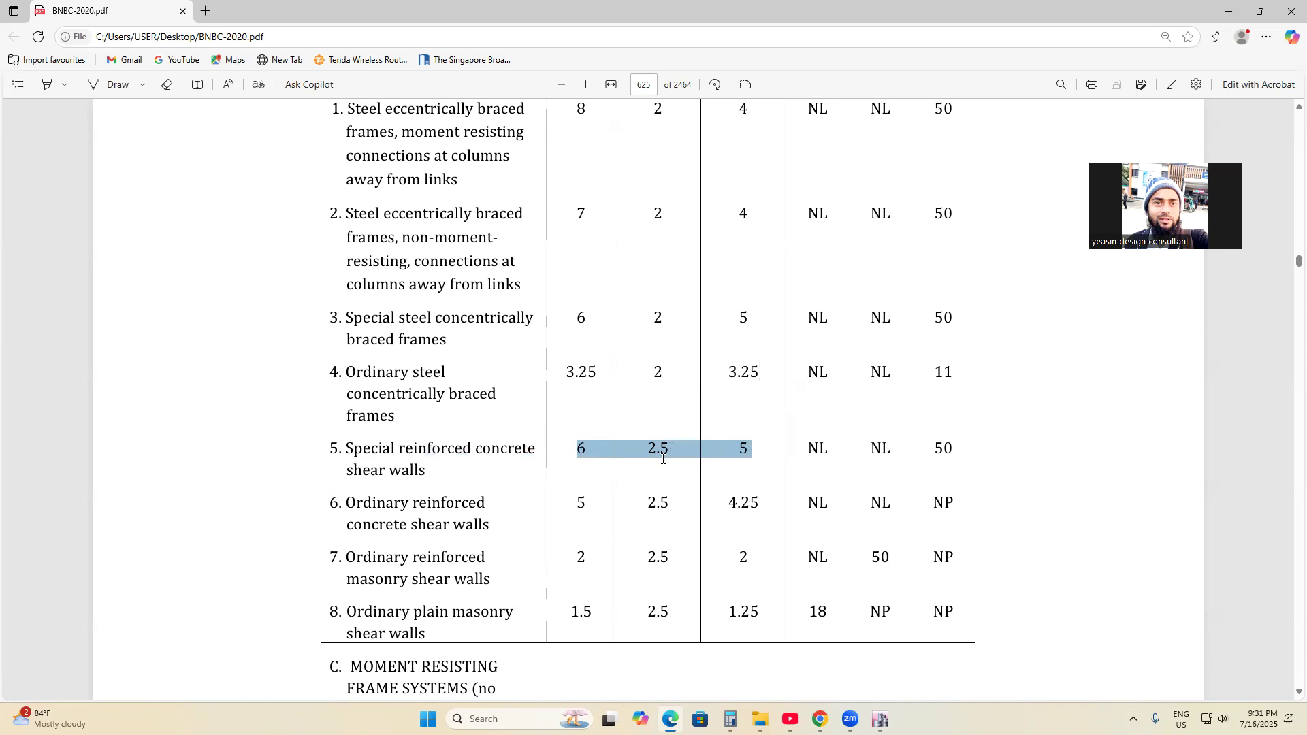
- Switch to ETABS and set the EX response modification R to 6, system overstrength to 2.5 and deflection amplification Cd to 5
key(alt+Tab)
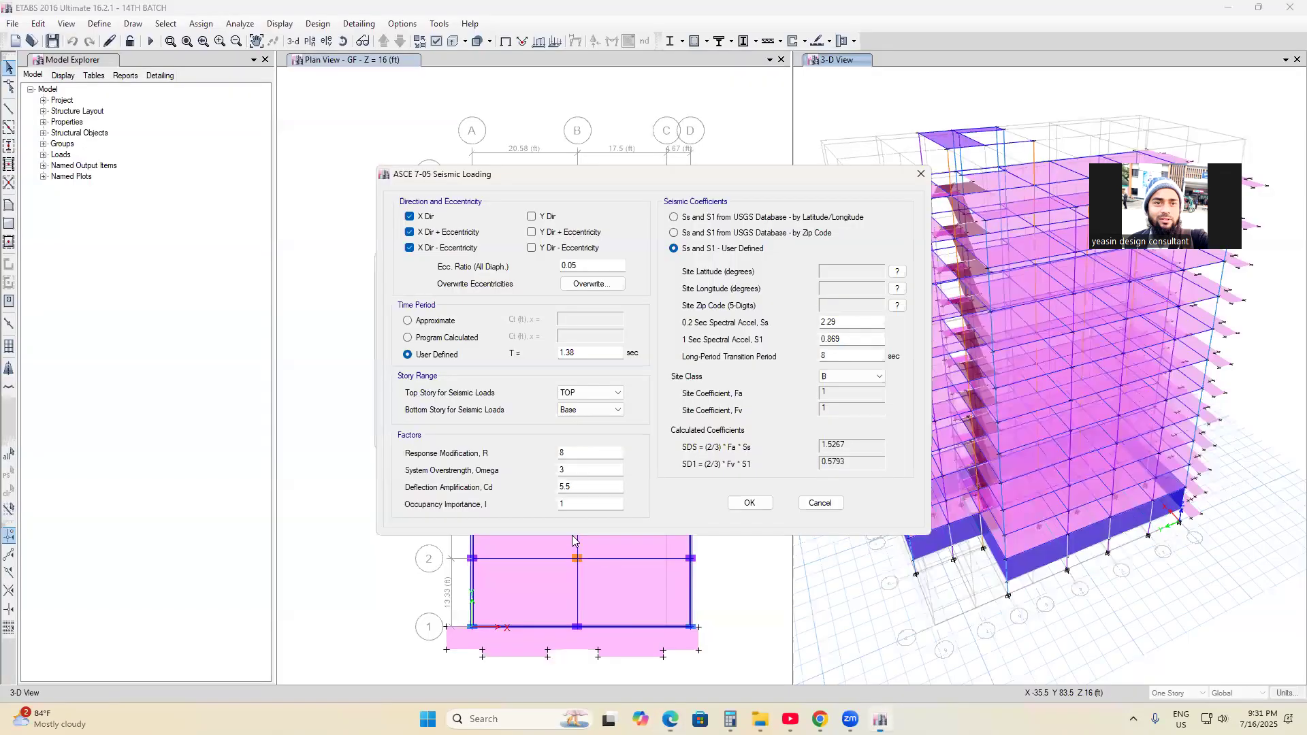
click(569, 452)
text(6)
click(567, 471)
text(2.5)
click(572, 488)
- Set the EX long-period transition period to 2 sec, keep site class B and accept the seismic loading
click(836, 358)
click(831, 378)
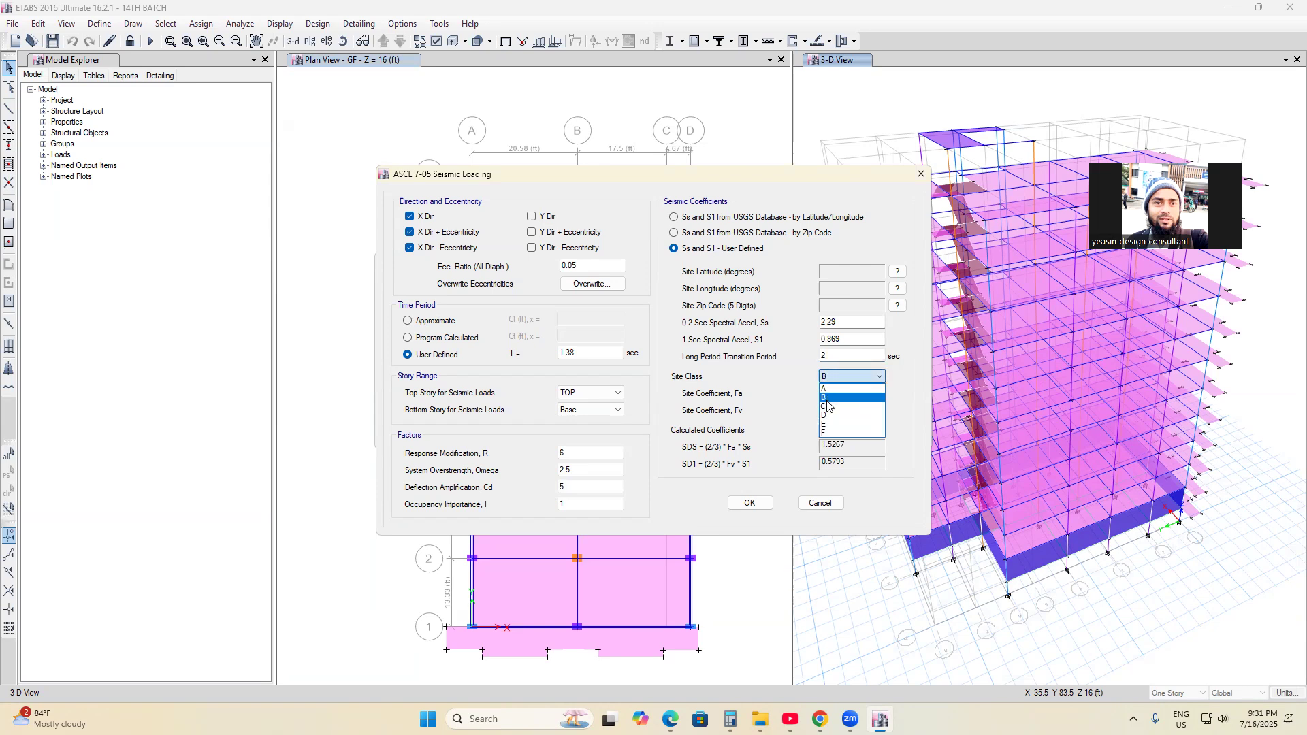
click(825, 398)
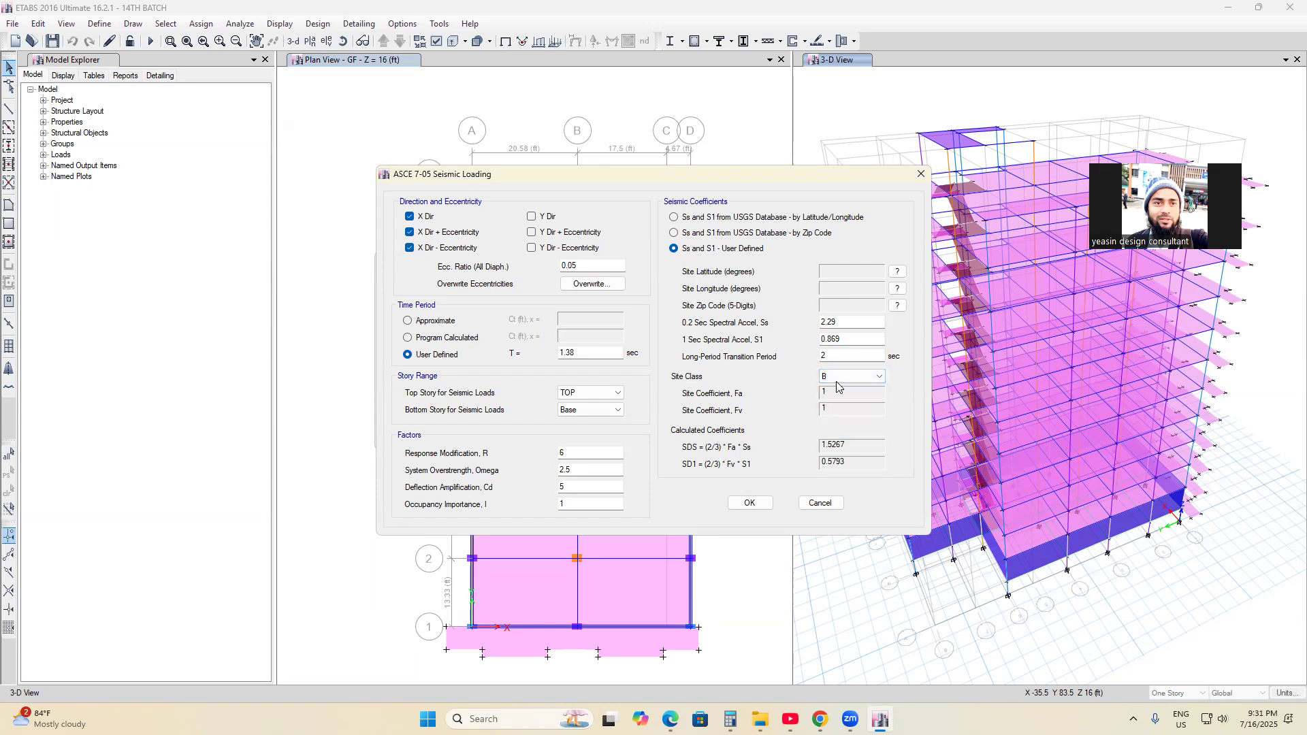
click(836, 382)
click(832, 386)
click(831, 383)
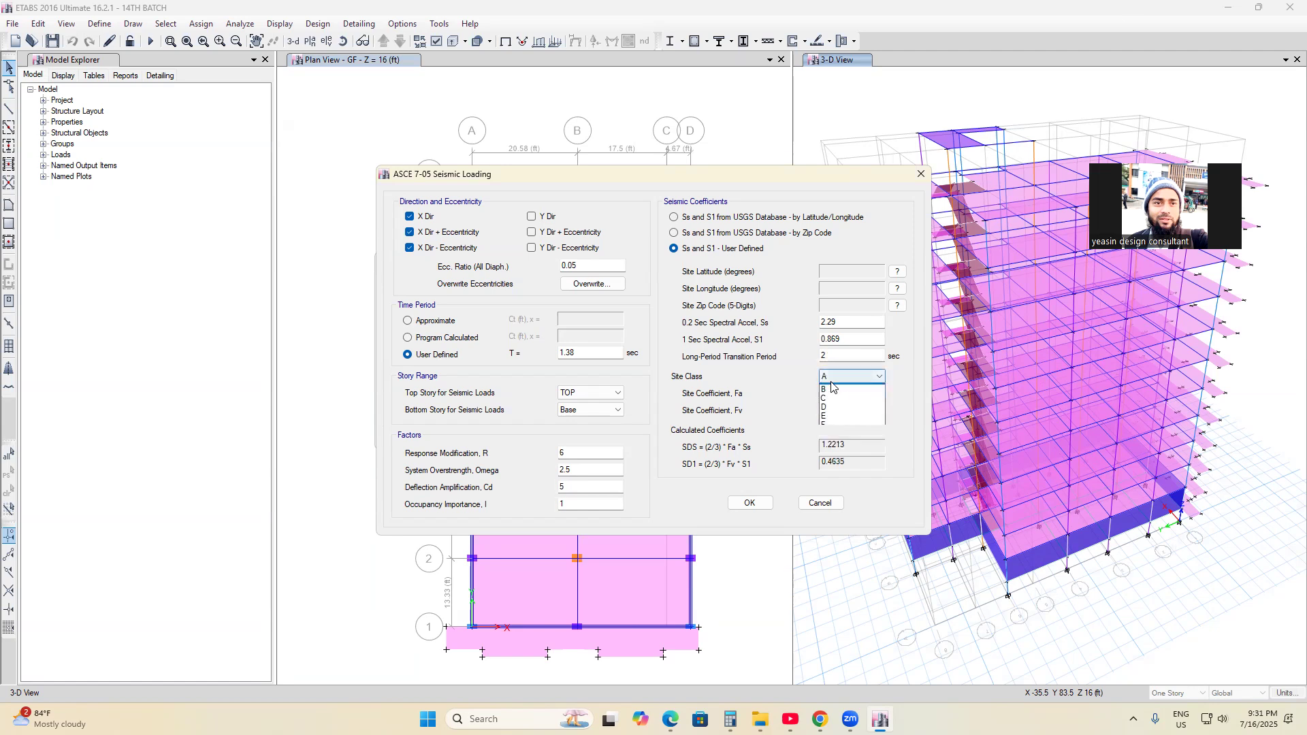
click(824, 393)
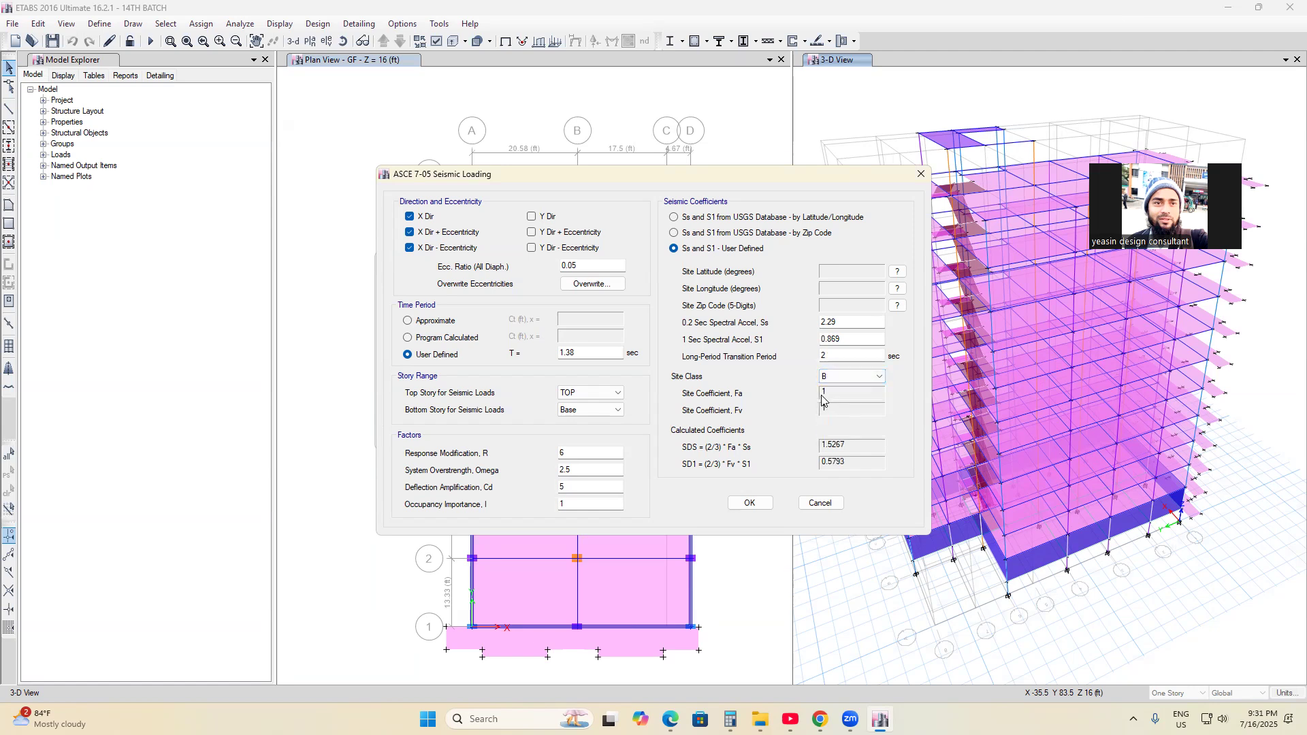
click(755, 509)
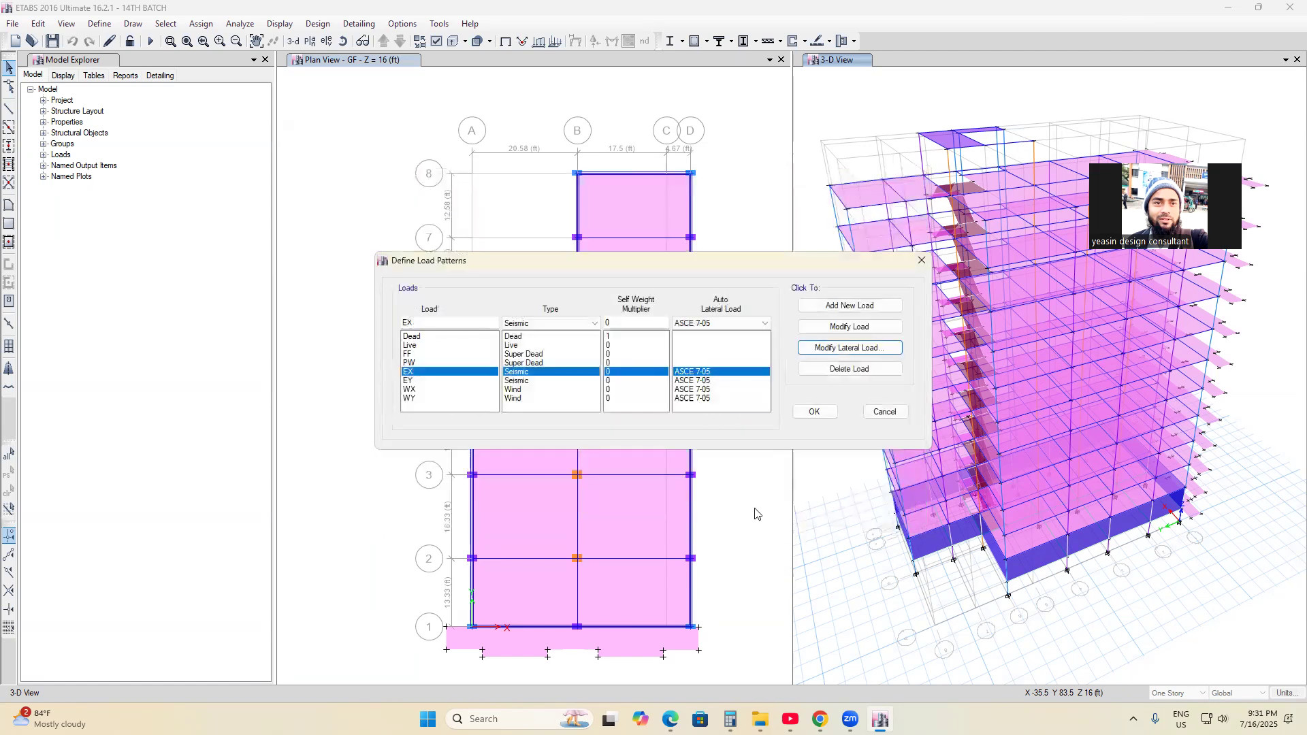
- Restrict the EY seismic load to the Y direction with both eccentricities and set its user-defined time period T to 1.38 sec
click(412, 382)
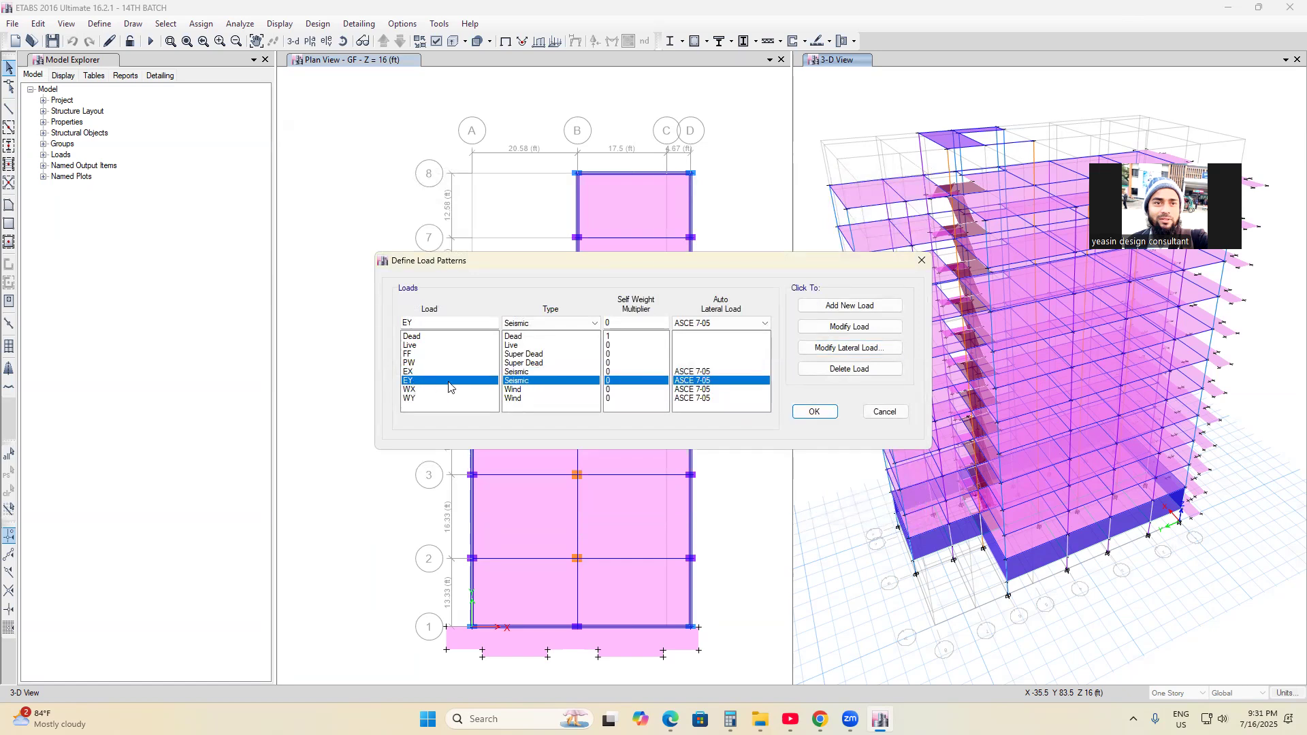
click(832, 350)
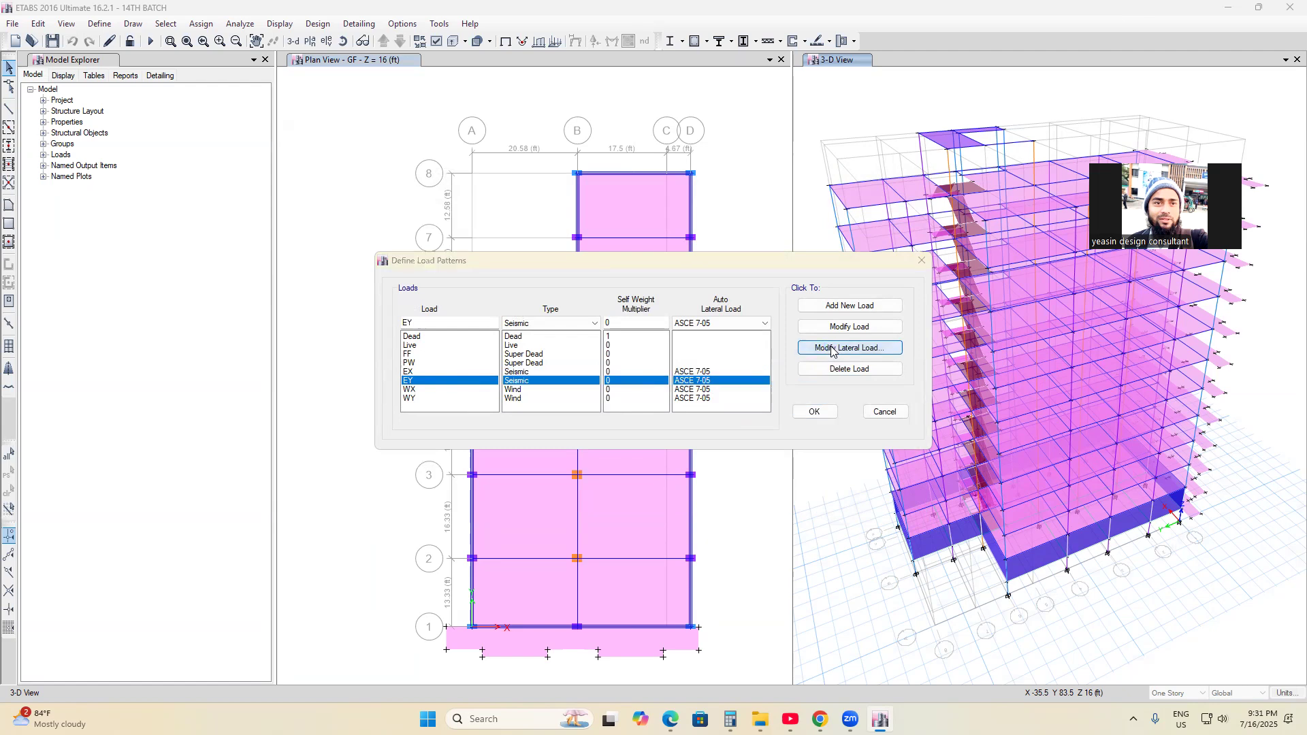
click(410, 232)
click(410, 248)
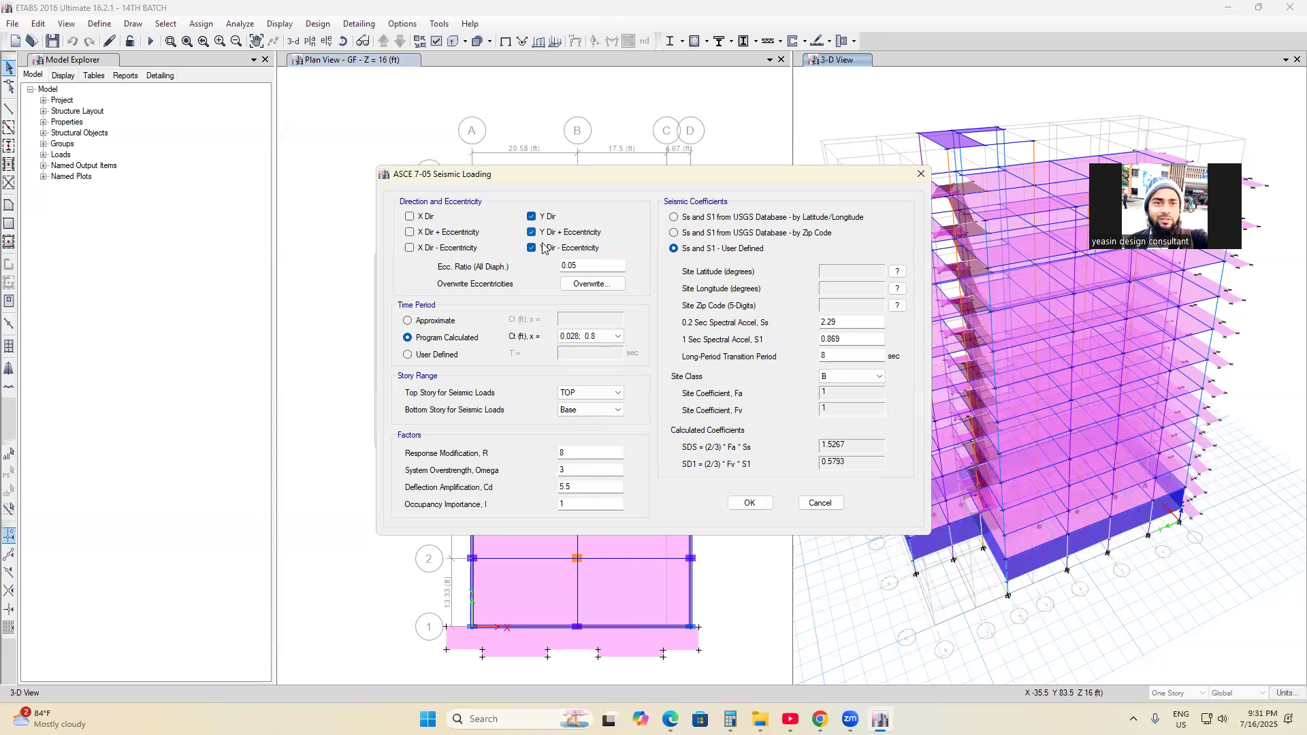
click(408, 359)
click(568, 353)
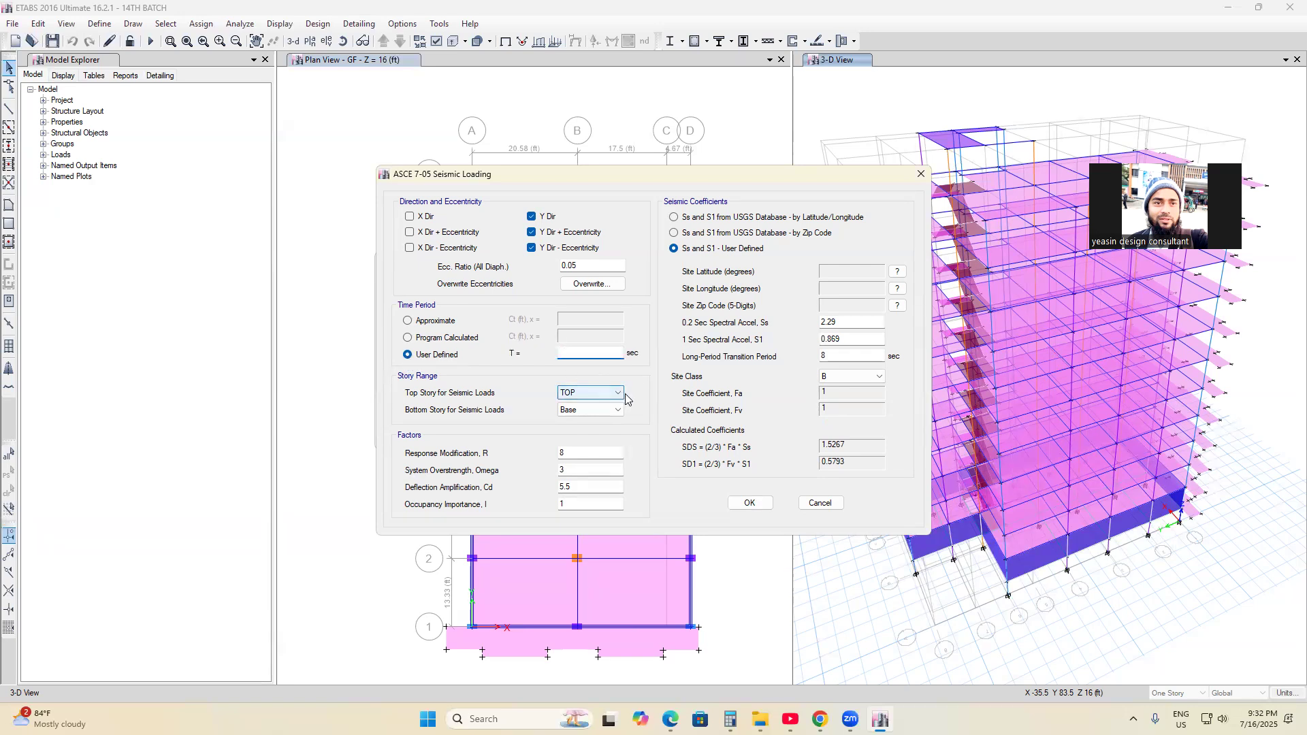
text(1.38)
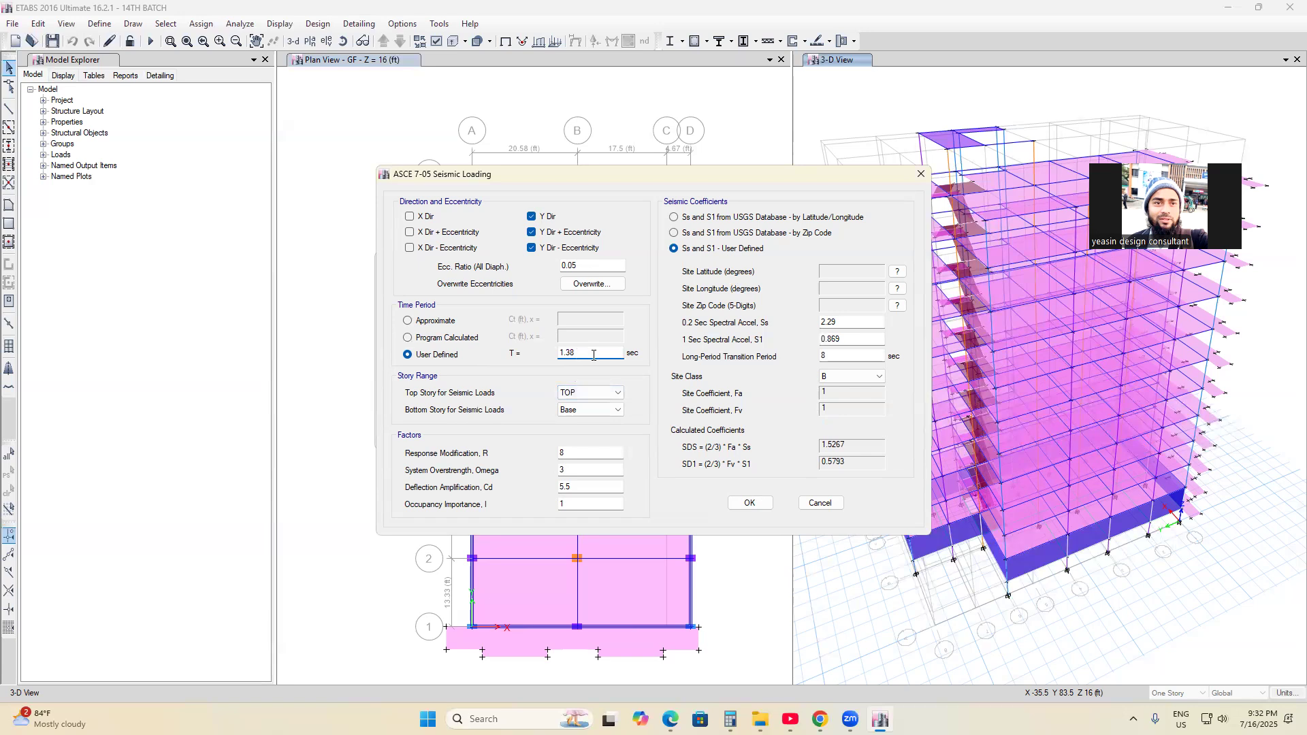
- Enter the same response factors for EY as for EX, set its long-period transition period to 2 sec and accept the loading
click(569, 453)
key(BackSpace)
text(6.5)
click(565, 471)
click(822, 359)
text(2)
click(750, 504)
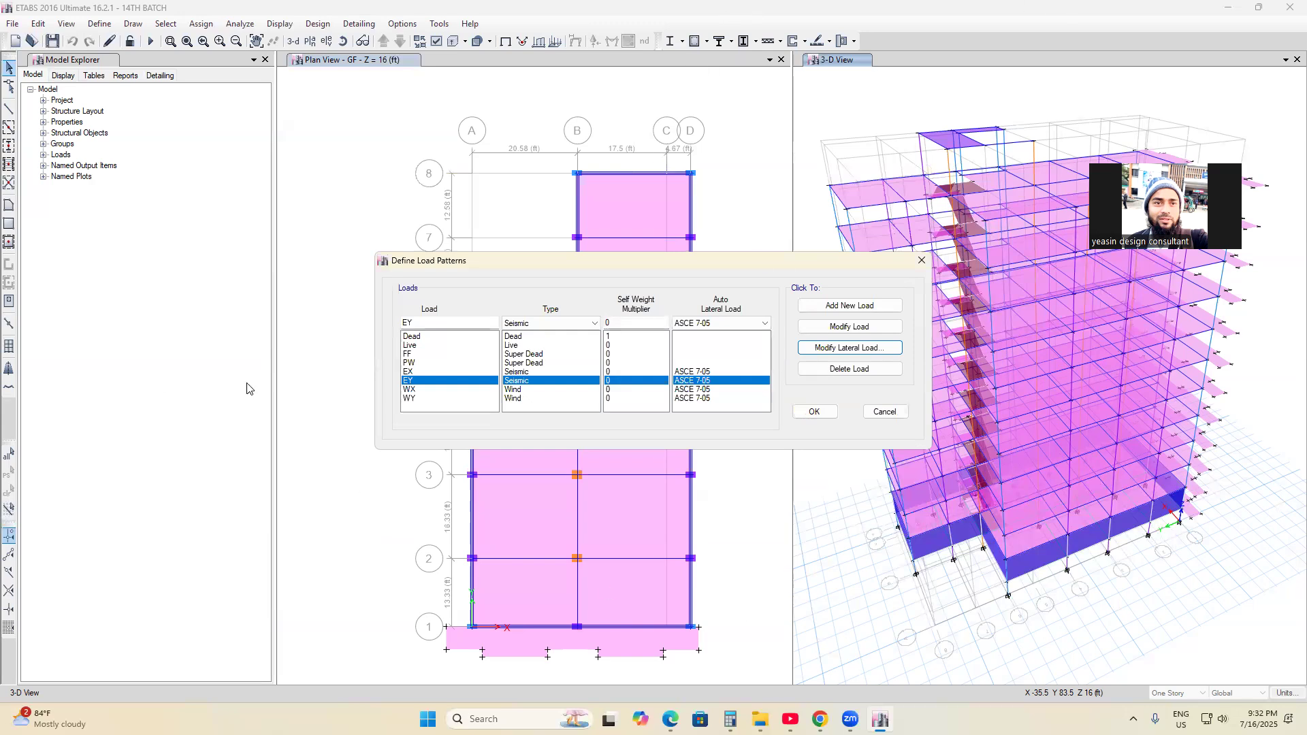
- Open the lateral load settings of the WX wind pattern and its wind speed for editing
click(415, 390)
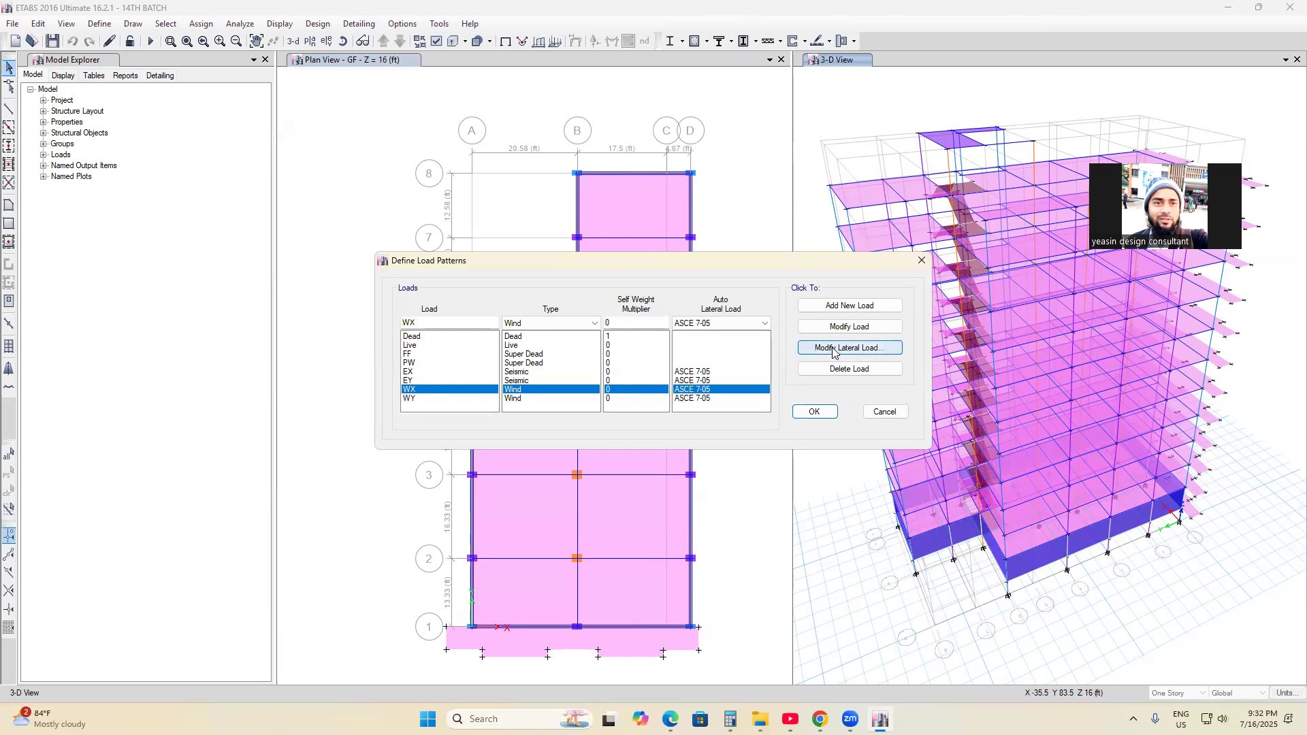
click(866, 348)
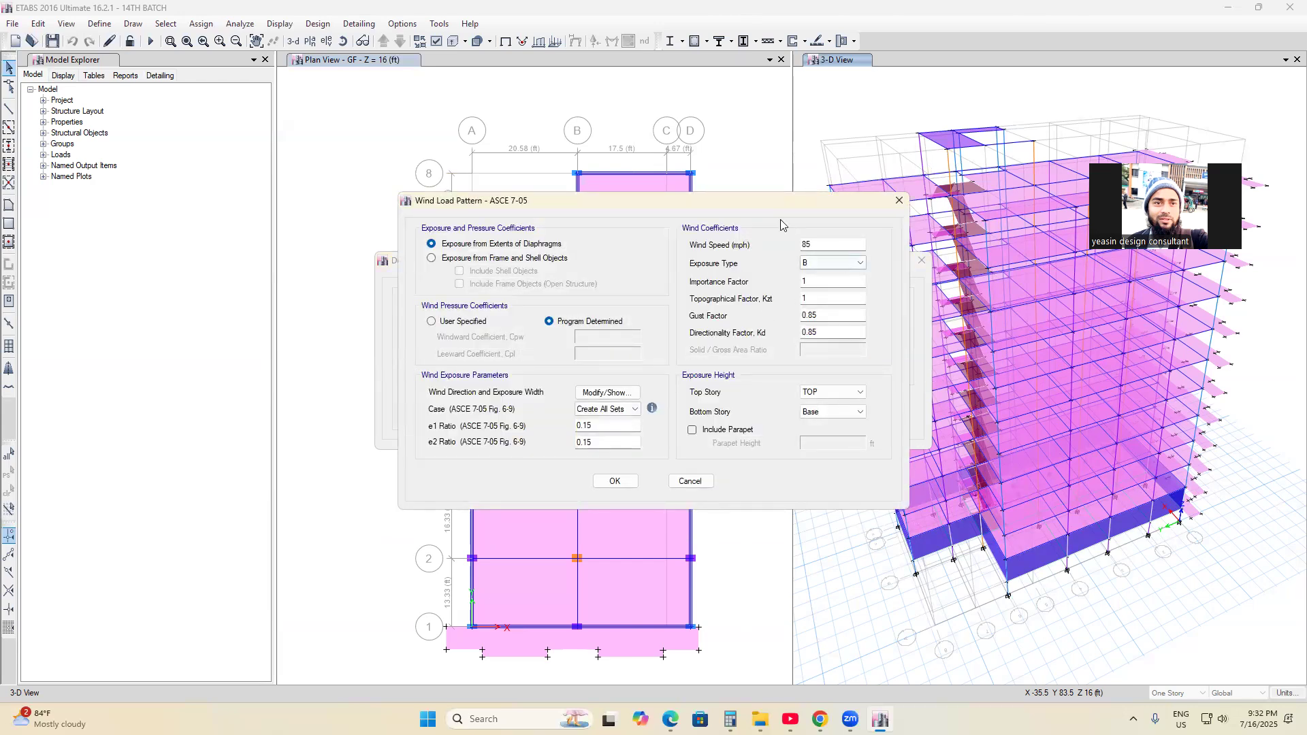
click(812, 245)
- Switch to the BNBC-2020 PDF and go to page 603 with Table 6.2.8 of basic wind speeds
click(671, 719)
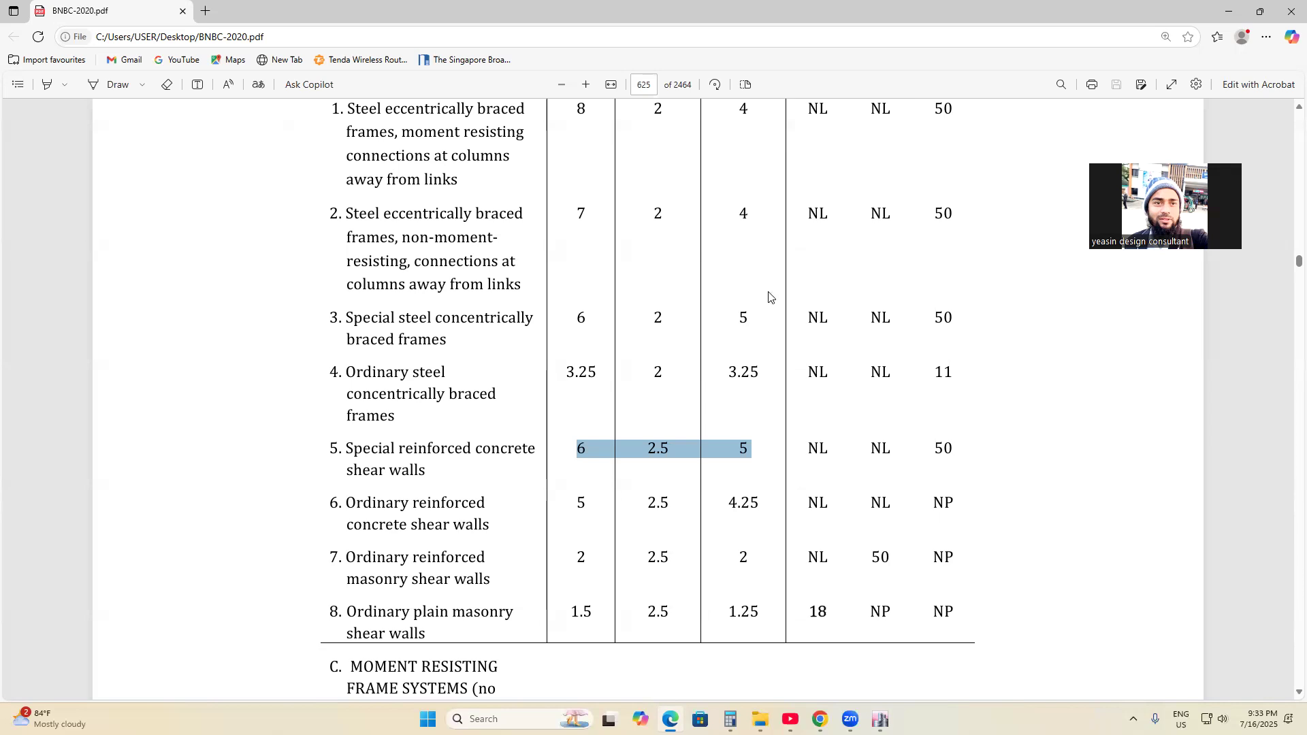
click(651, 86)
text(603)
key(Return)
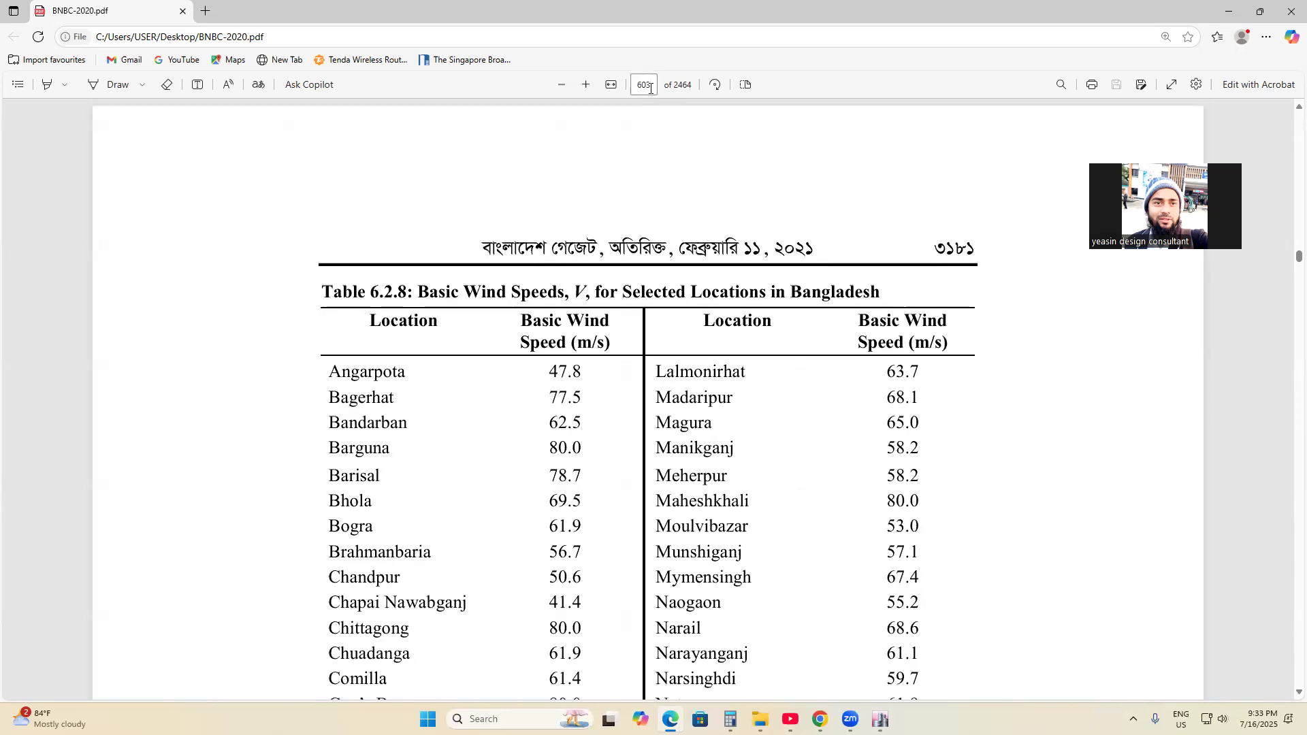
- Examine the basic wind speeds for the selected locations in Bangladesh in Table 6.2.8, including the Dhaka entry
scroll(477, 395, up, 1)
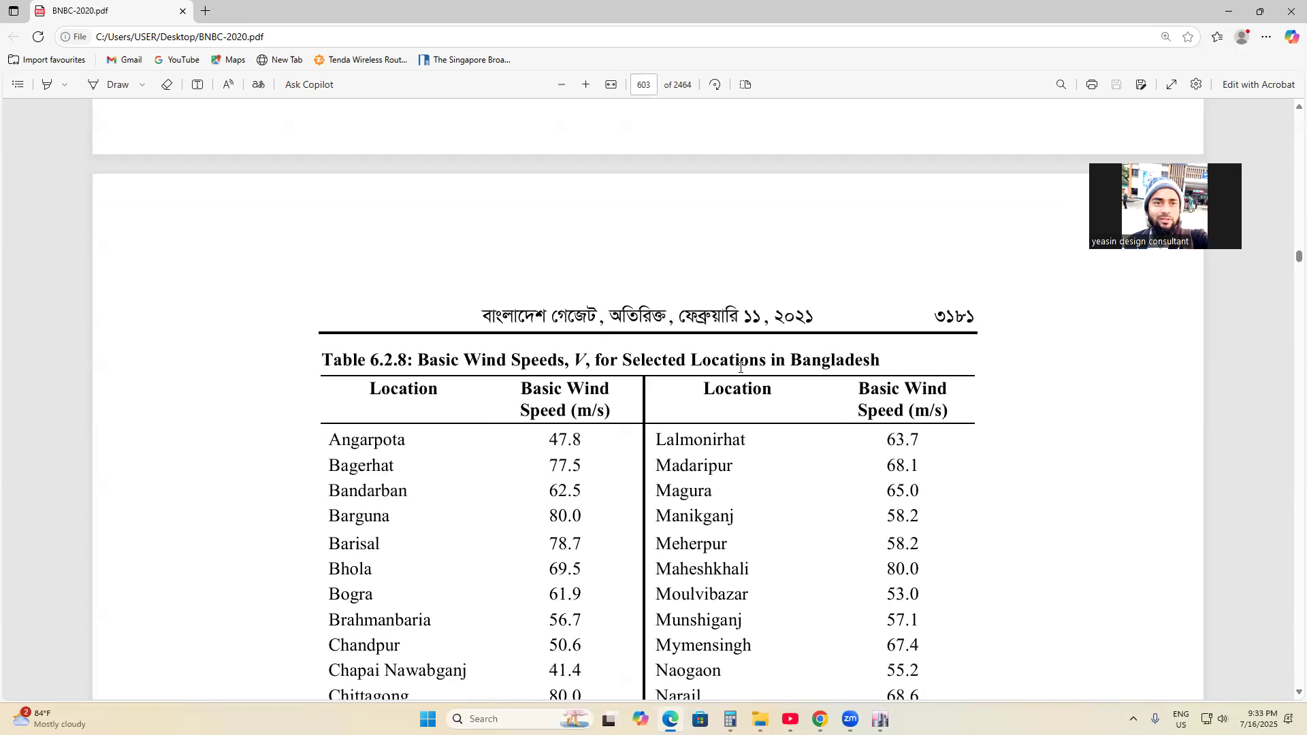
scroll(915, 375, down, 1)
scroll(713, 472, up, 5)
scroll(713, 473, up, 20)
scroll(692, 490, down, 6)
scroll(694, 511, down, 20)
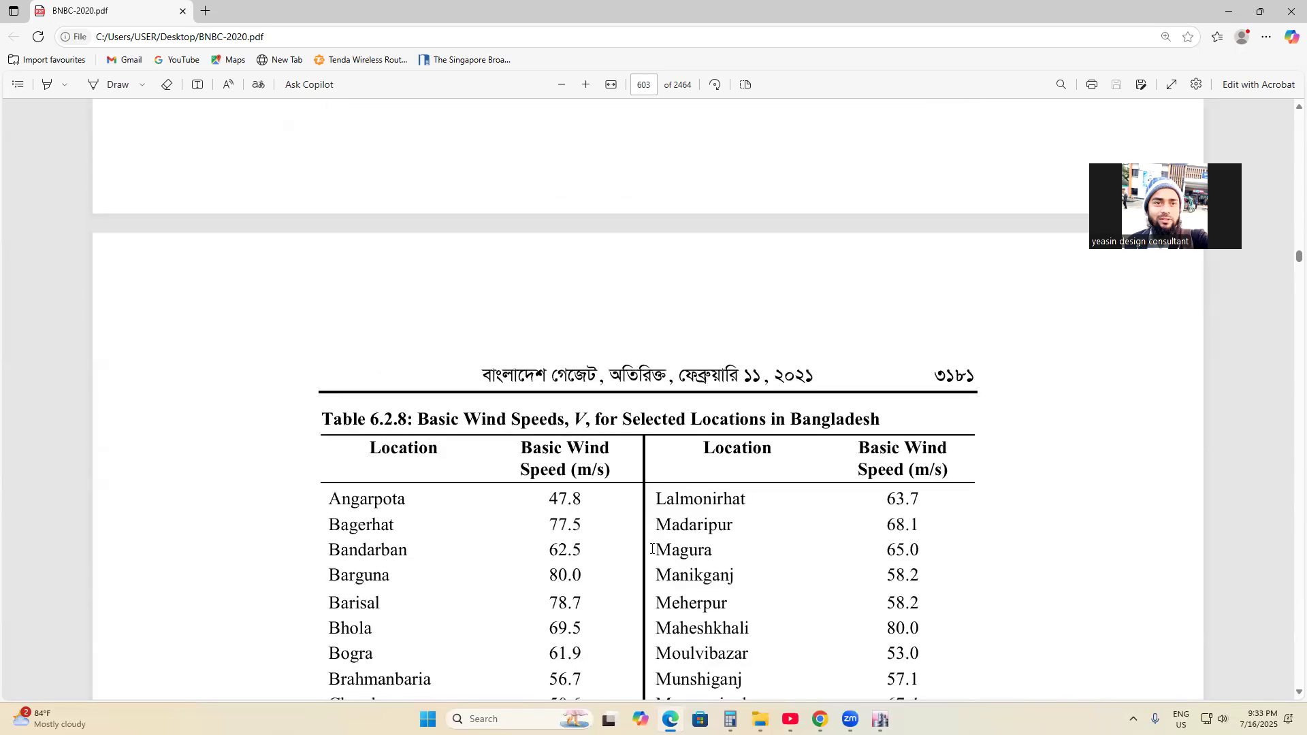
scroll(660, 537, down, 4)
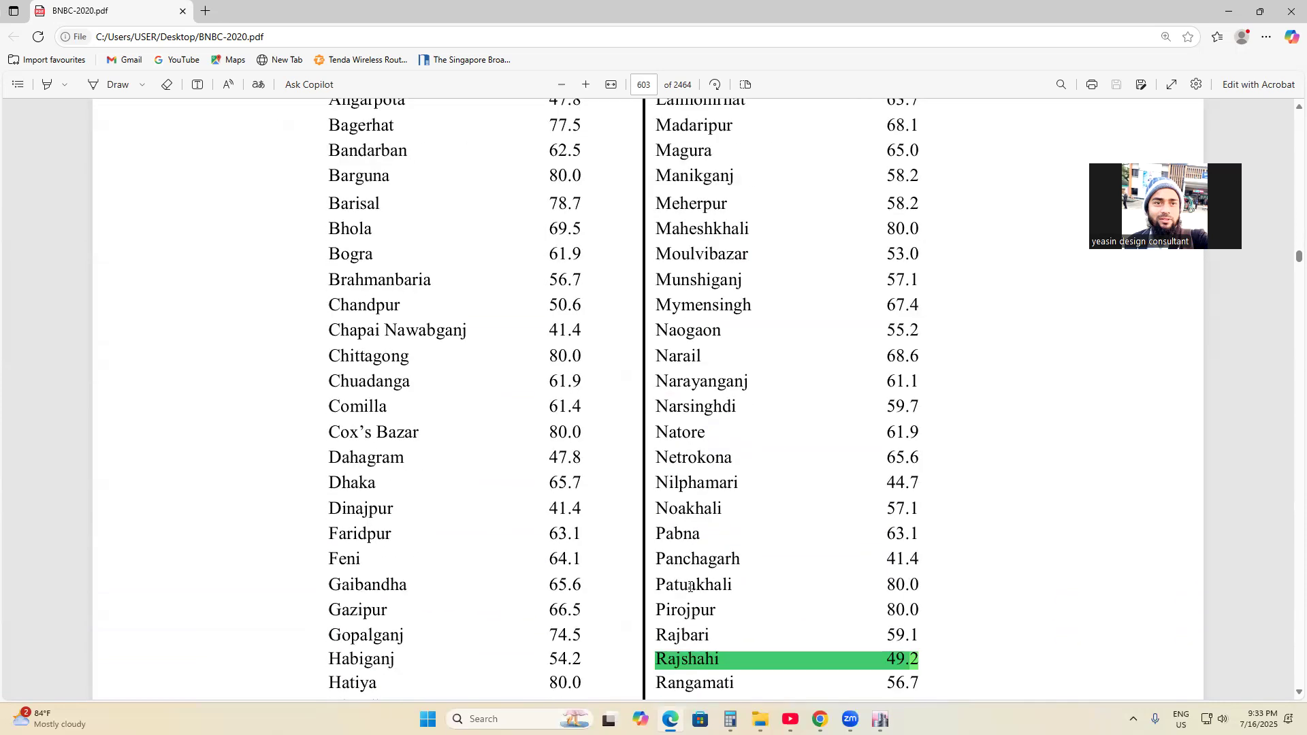
scroll(733, 491, down, 5)
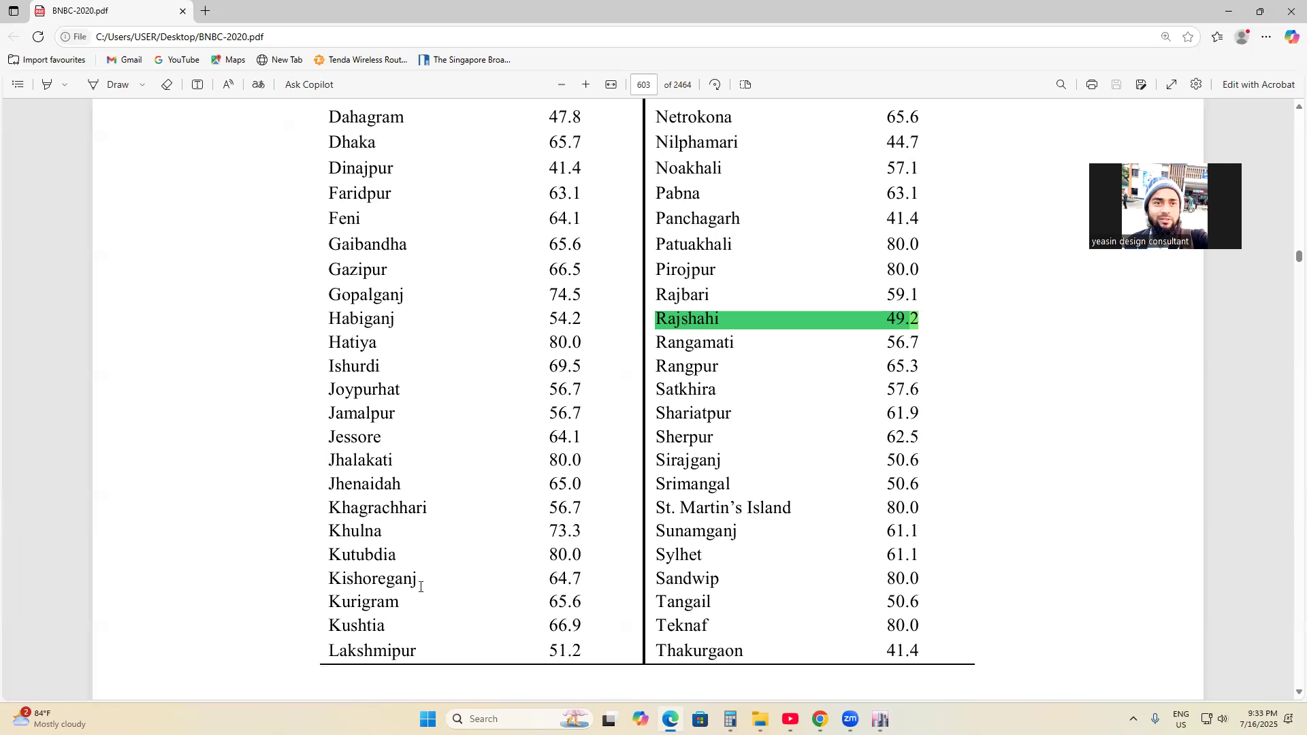
scroll(381, 419, up, 4)
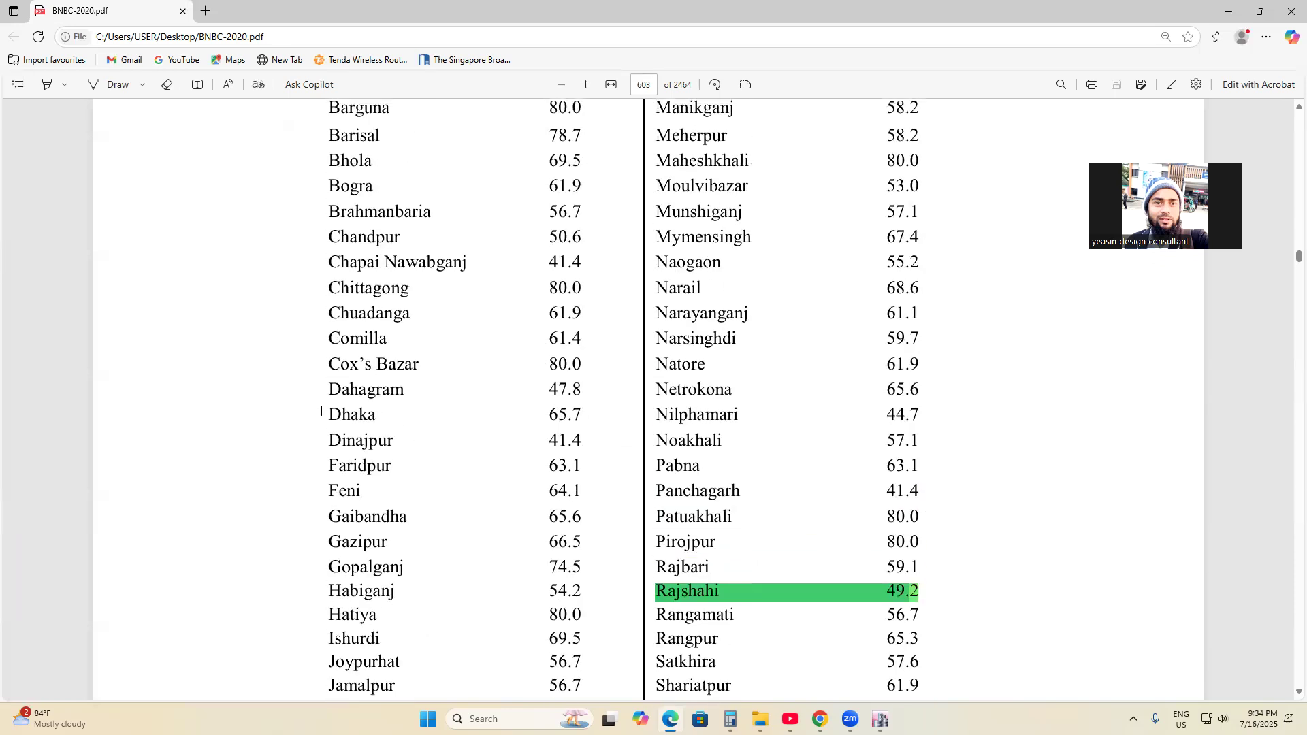
- Compare the m/s unit of Dhaka's basic wind speed in Table 6.2.8 with the mph wind speed unit in ETABS
drag(326, 414, 581, 416)
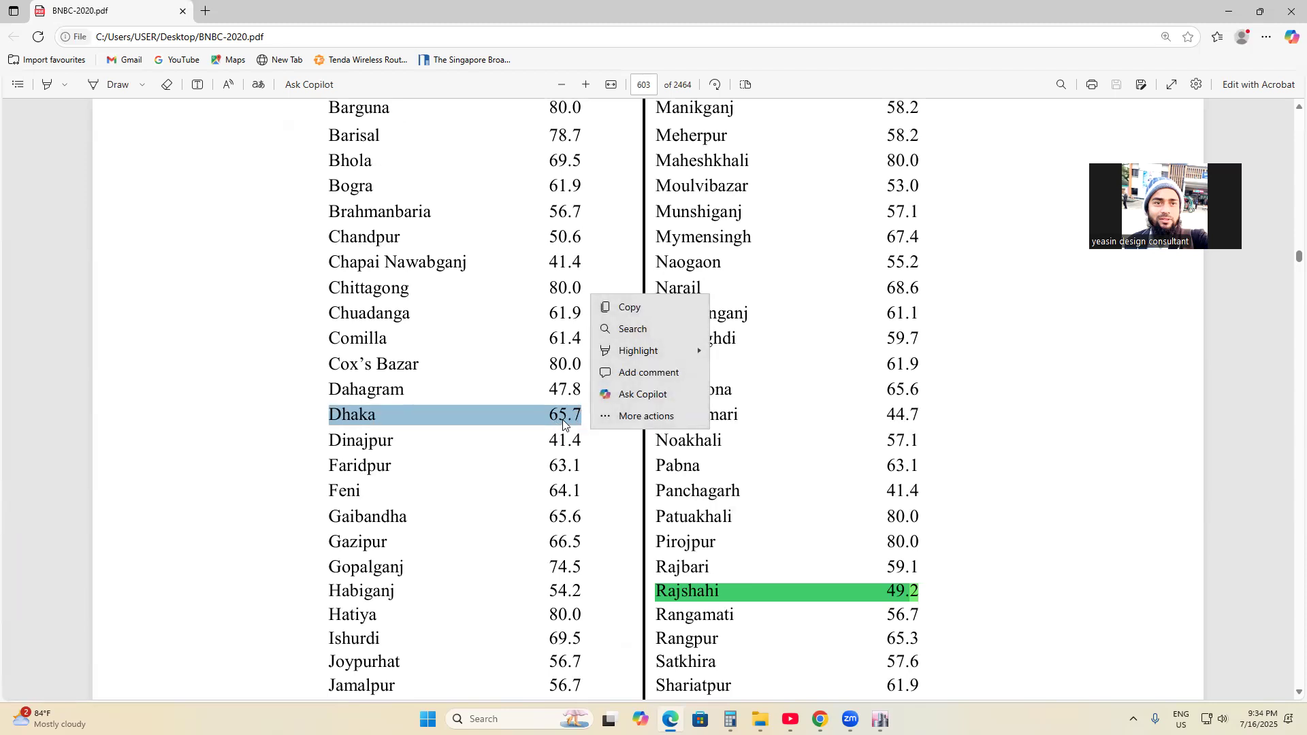
scroll(579, 426, up, 8)
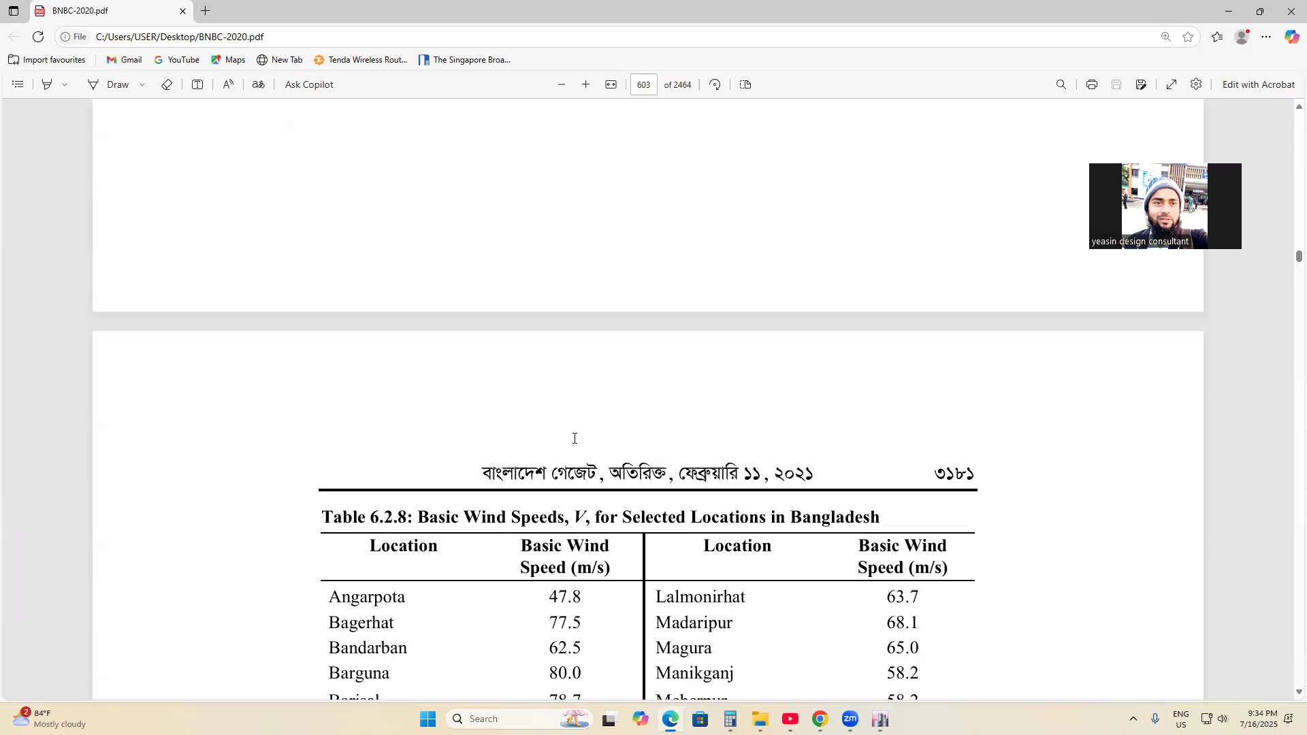
scroll(599, 578, down, 1)
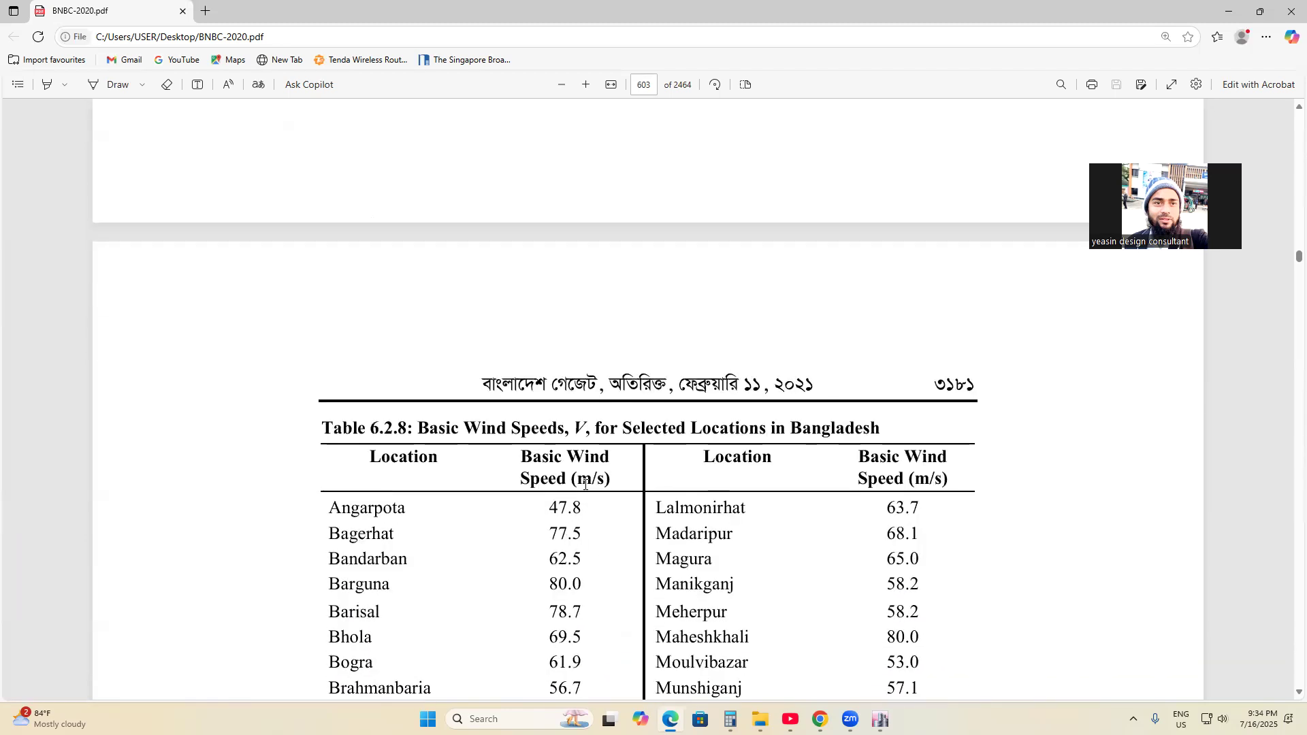
scroll(583, 487, down, 1)
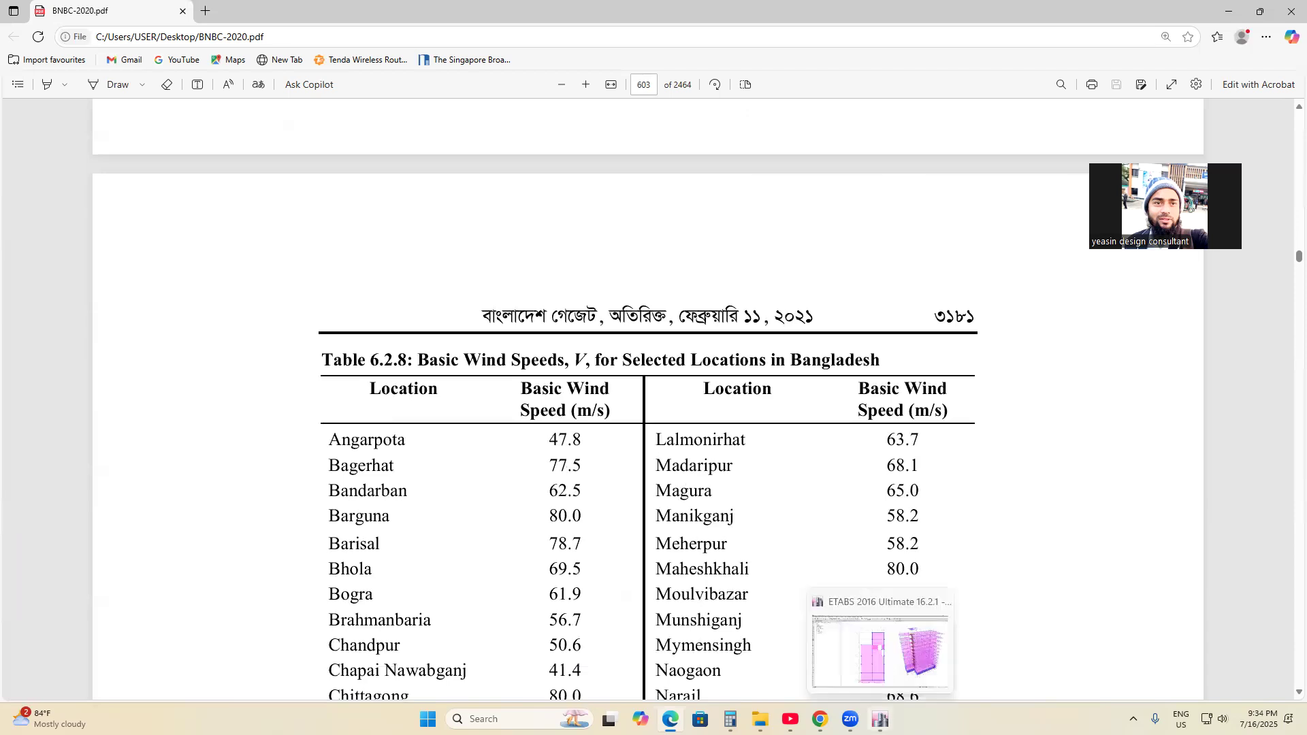
click(880, 720)
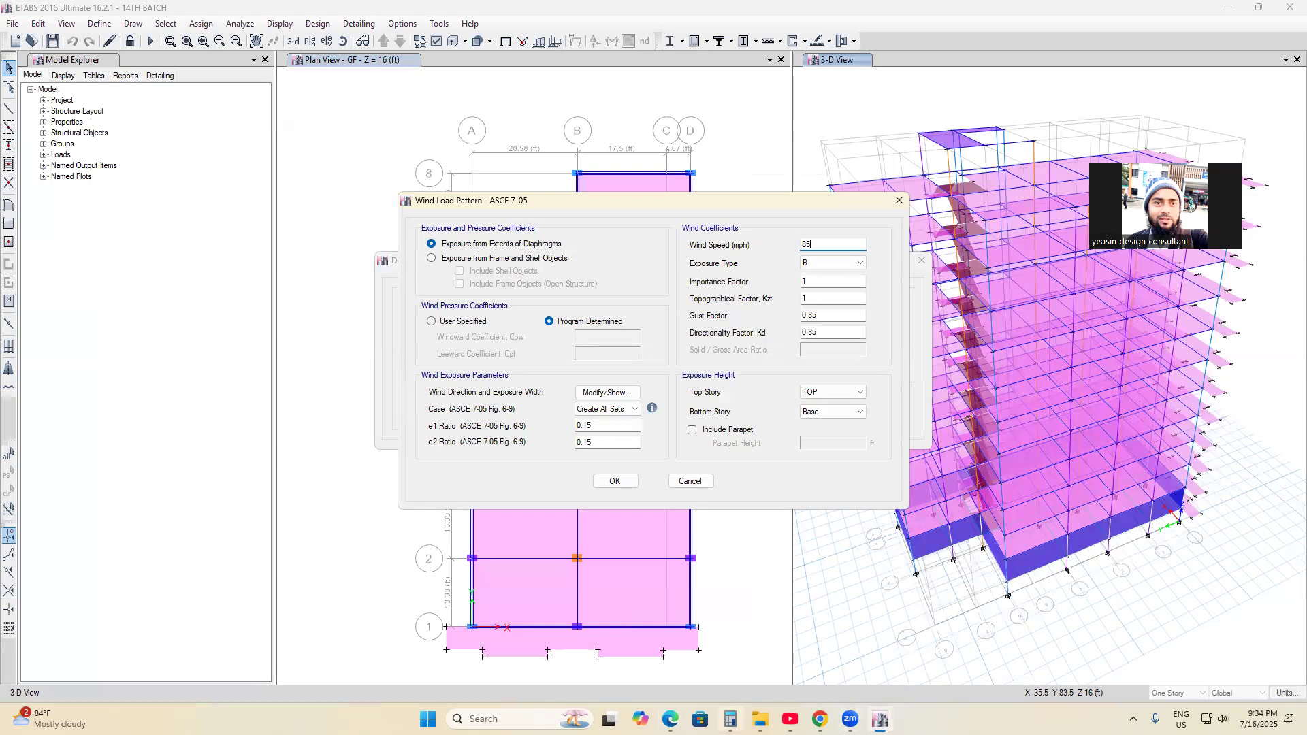
click(670, 720)
scroll(606, 425, down, 7)
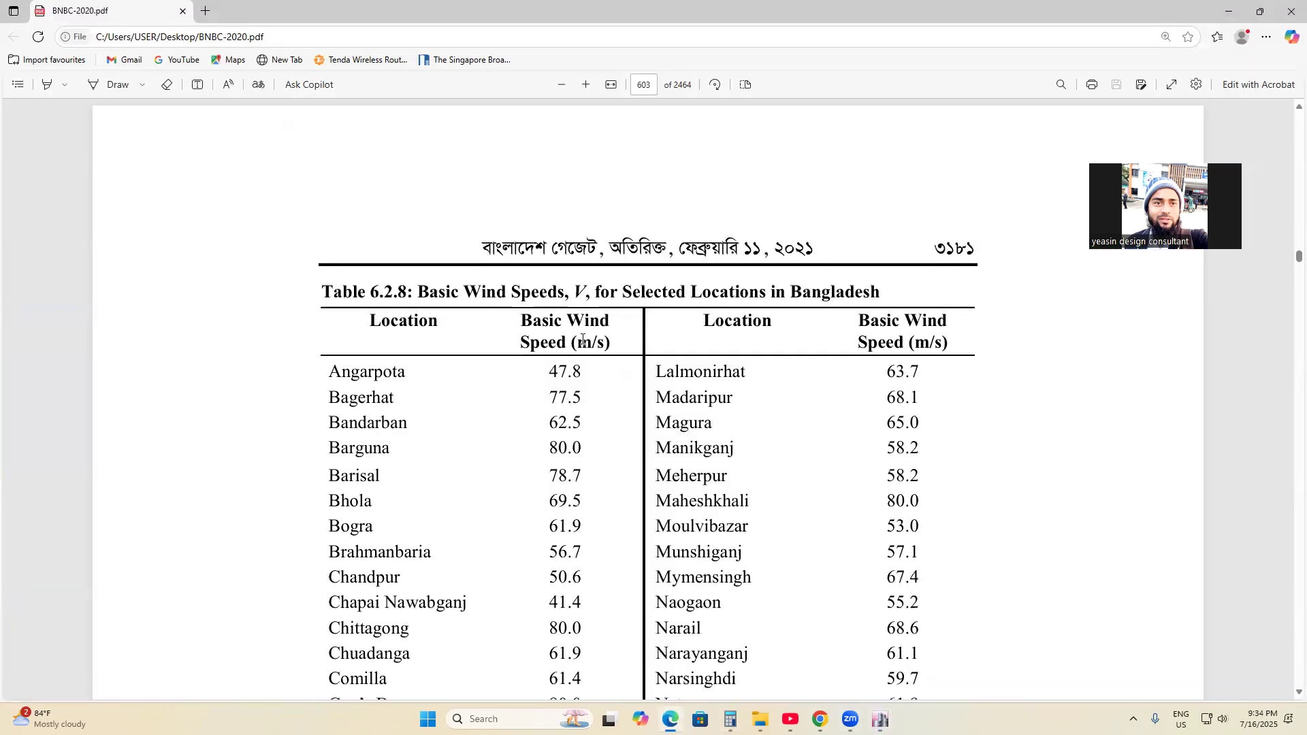
click(560, 346)
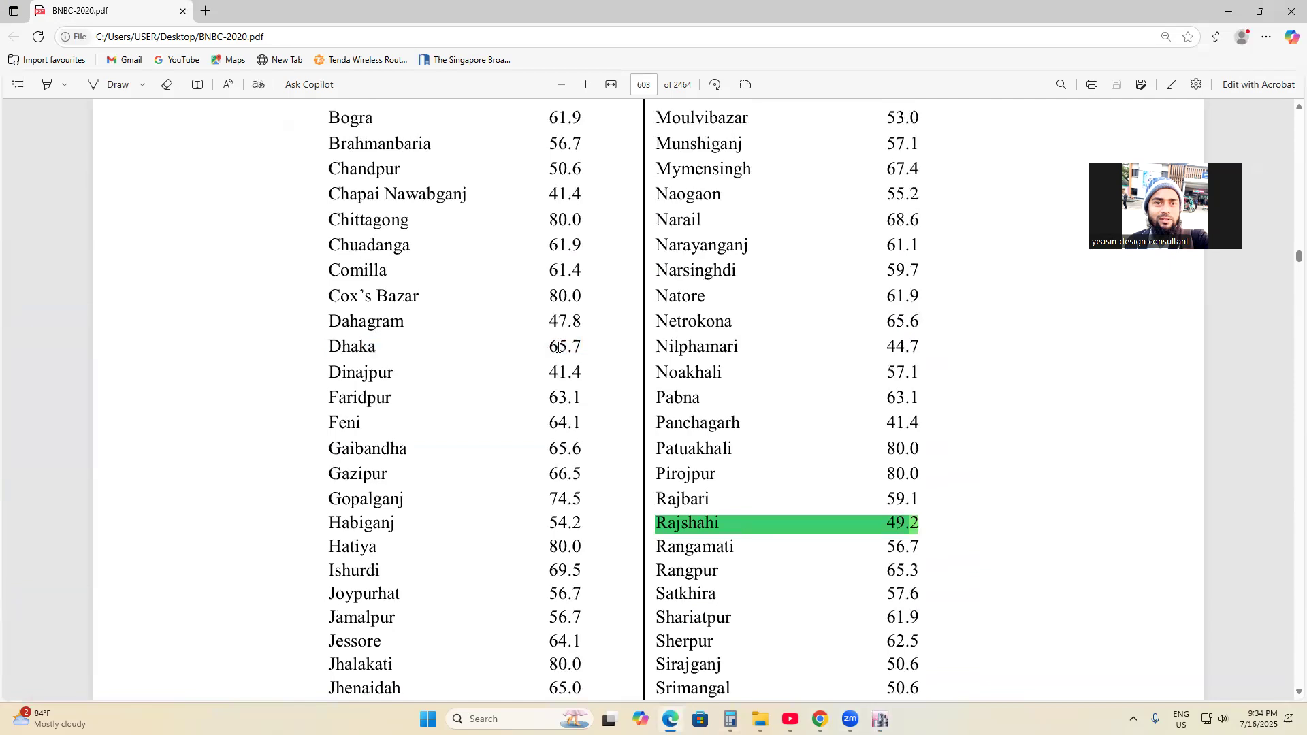
- Convert Dhaka's basic wind speed of 65.7 m/s to mph in Calculator by multiplying it by 2.24
drag(547, 346, 582, 347)
click(731, 719)
click(930, 308)
click(929, 401)
click(886, 401)
click(930, 448)
click(843, 378)
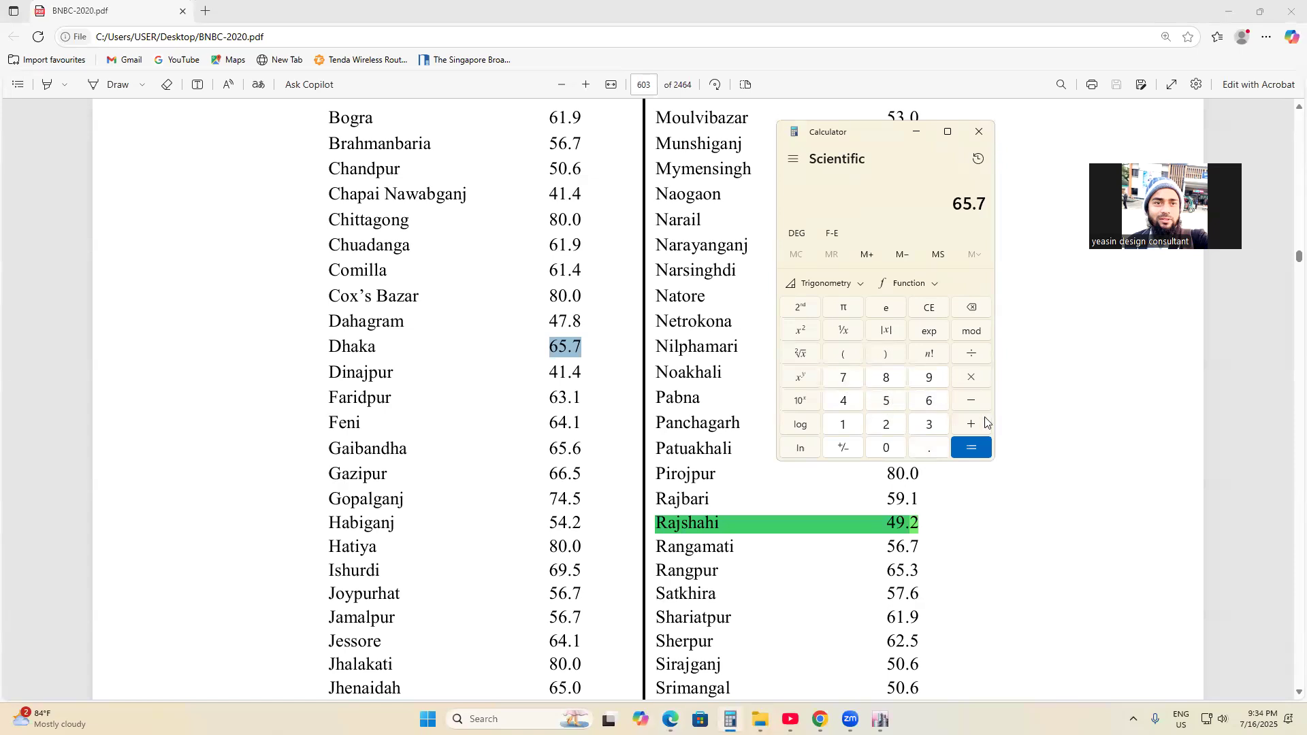
click(972, 378)
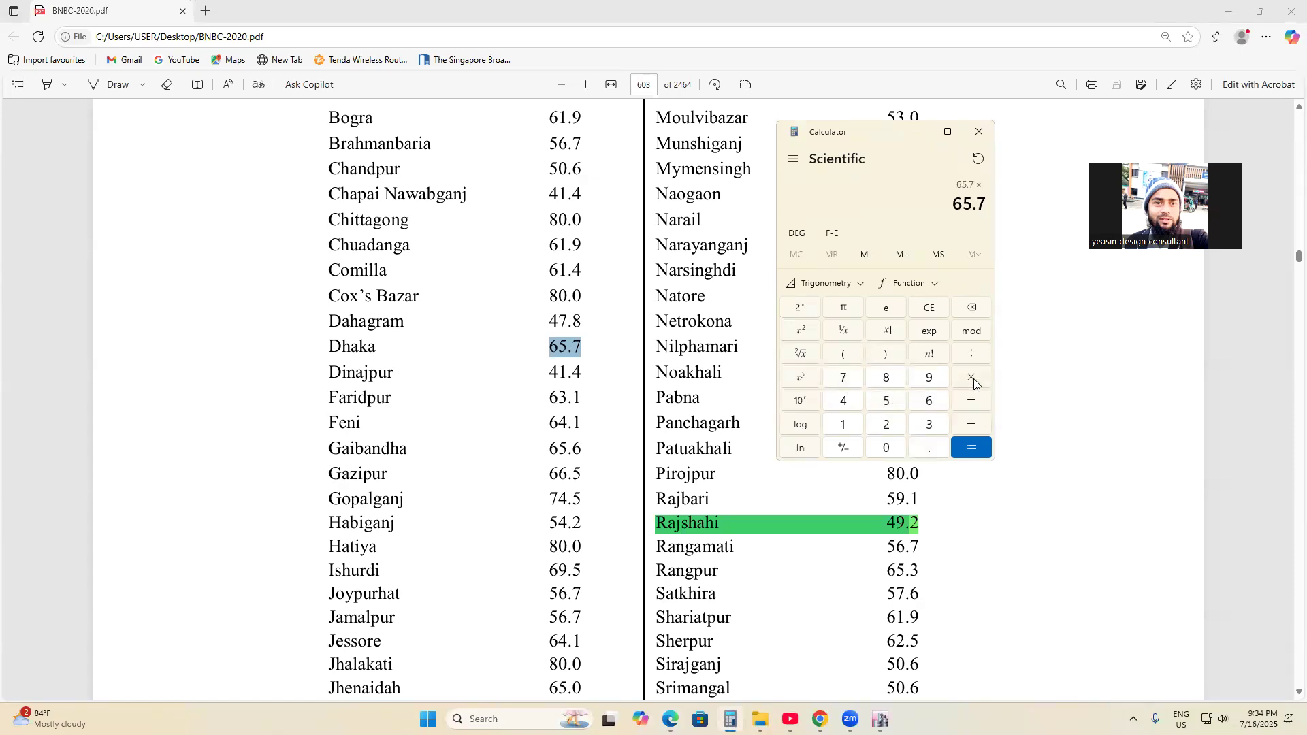
click(887, 425)
click(919, 451)
click(879, 424)
click(851, 407)
click(975, 452)
- Switch to ETABS and set the wind speed of the WX wind load pattern to 147 mph
click(880, 720)
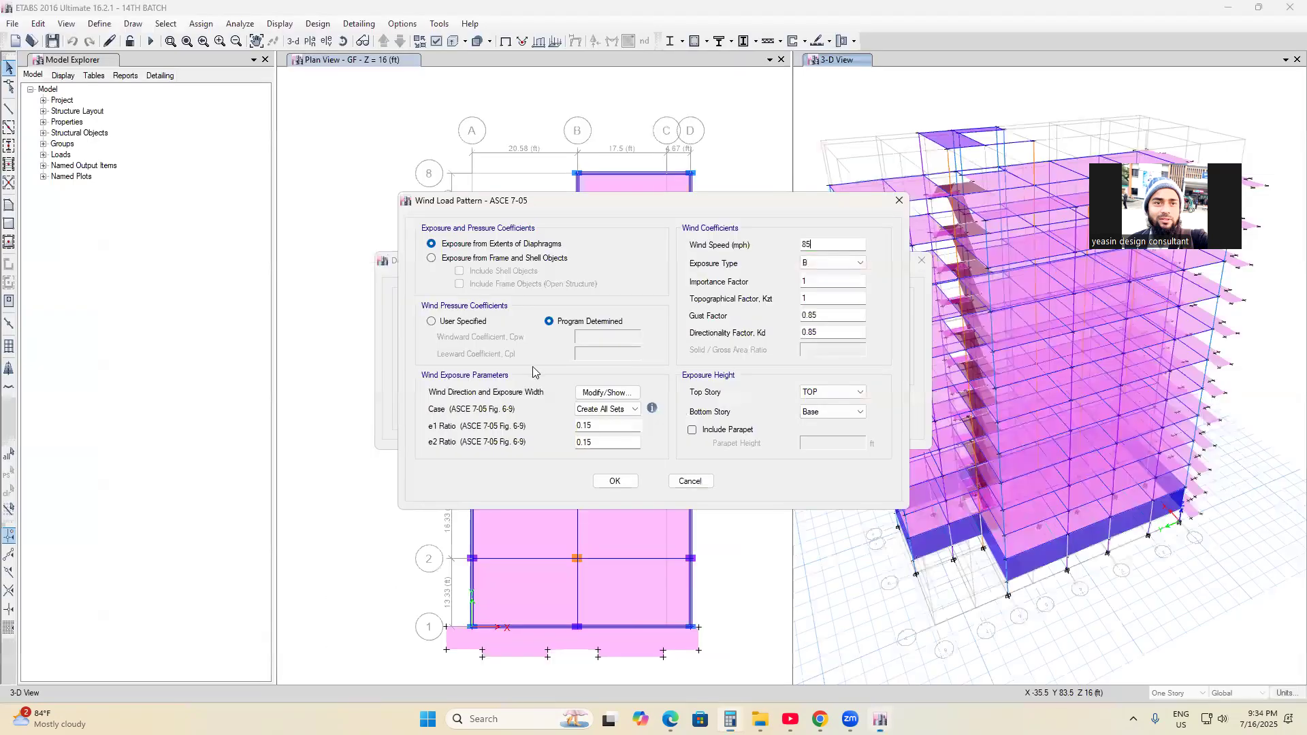
click(827, 241)
key(BackSpace)
key(BackSpace)
text(147)
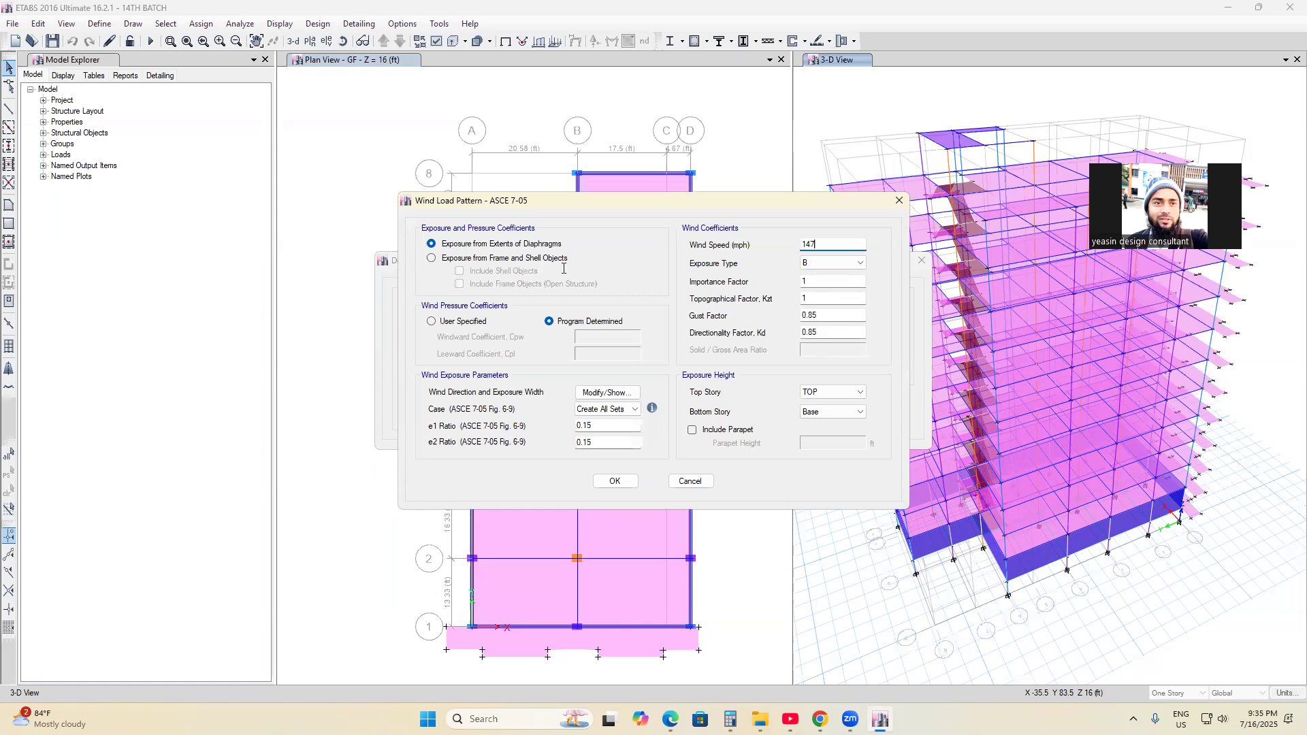
- Switch back to the BNBC-2020 PDF and examine the basic wind speeds of the other locations throughout Table 6.2.8
key(alt+Tab)
scroll(581, 269, up, 1)
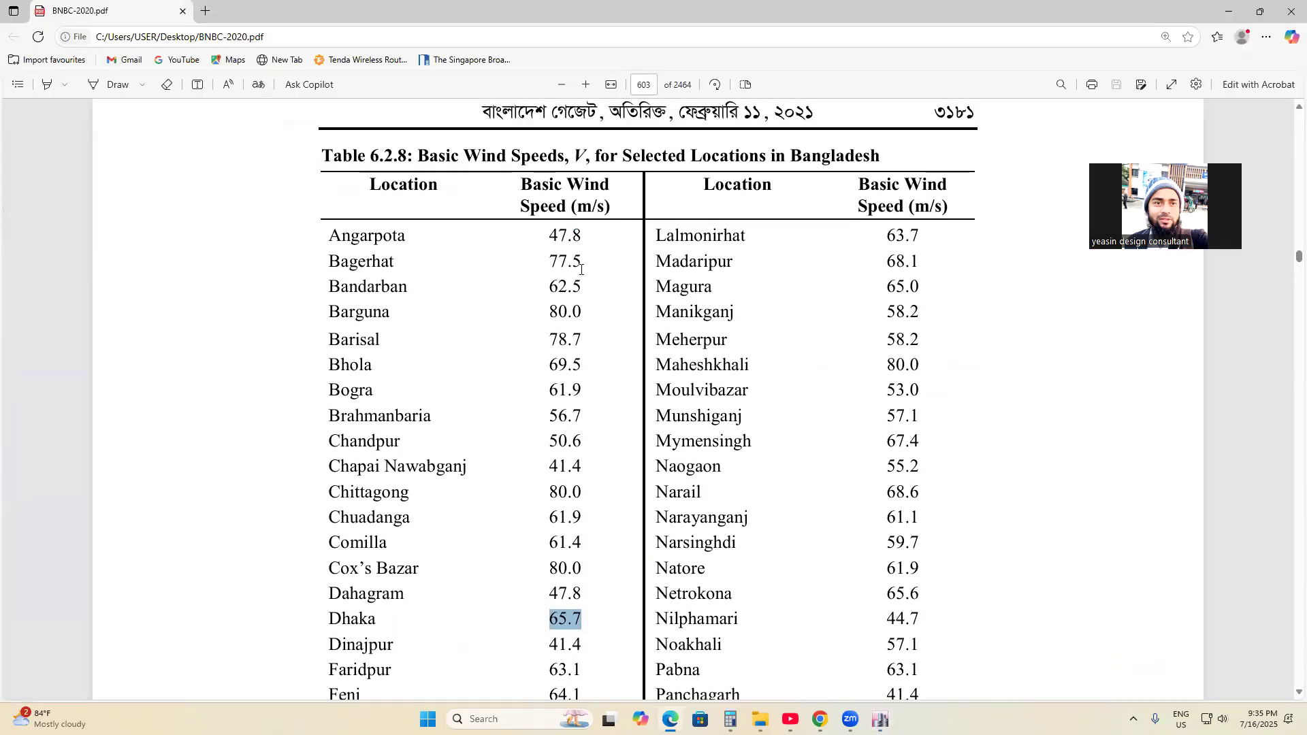
scroll(581, 269, down, 4)
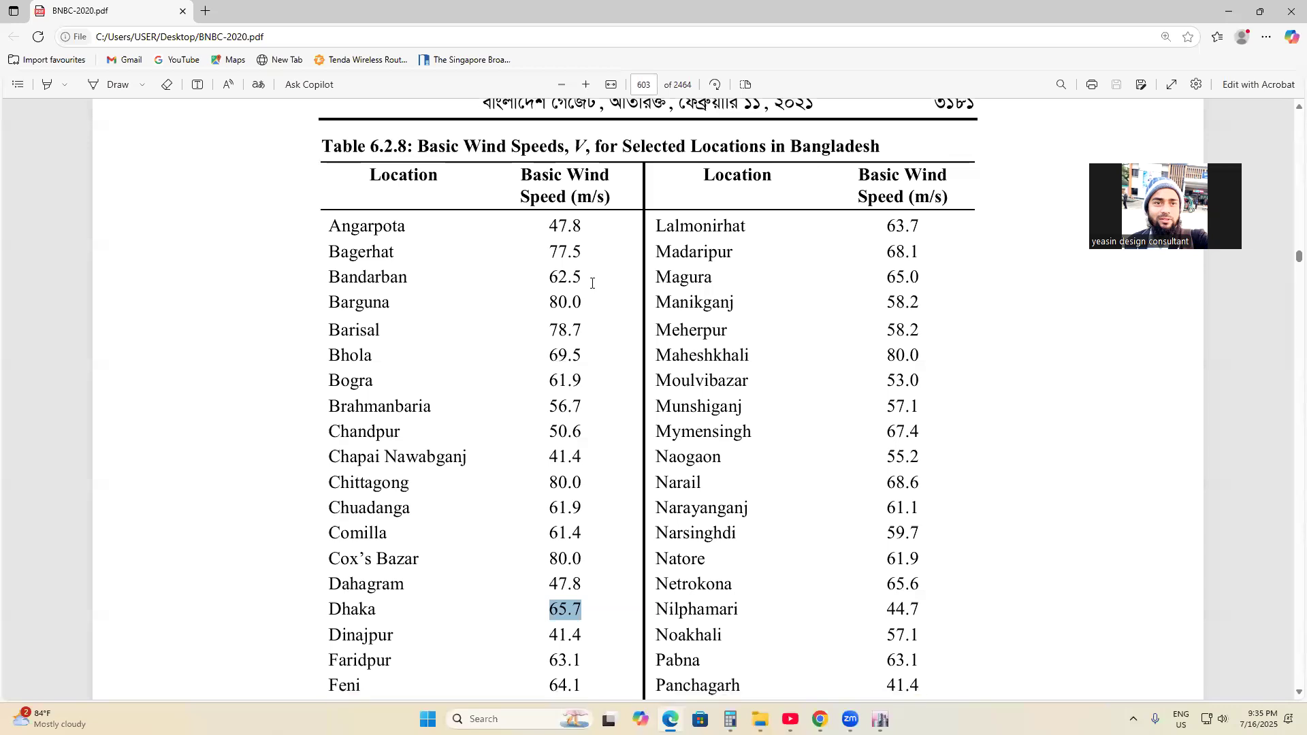
scroll(600, 367, up, 3)
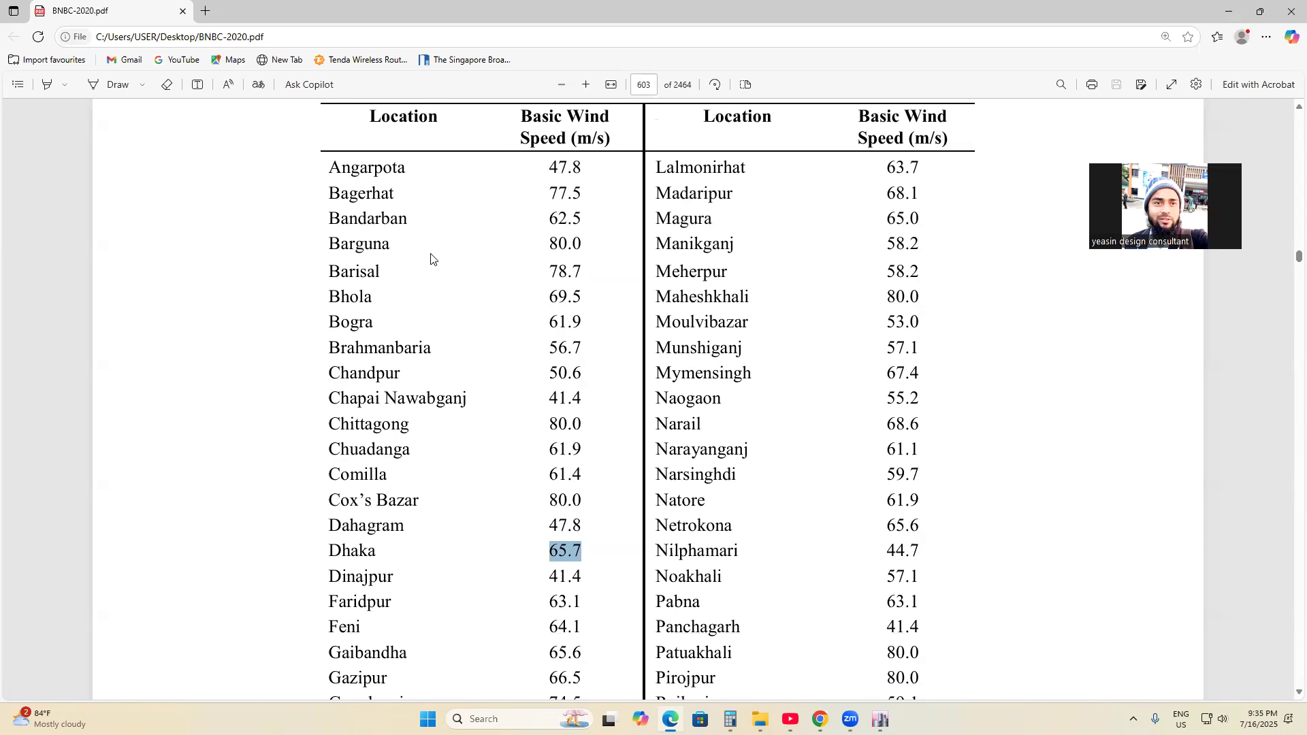
scroll(585, 272, down, 5)
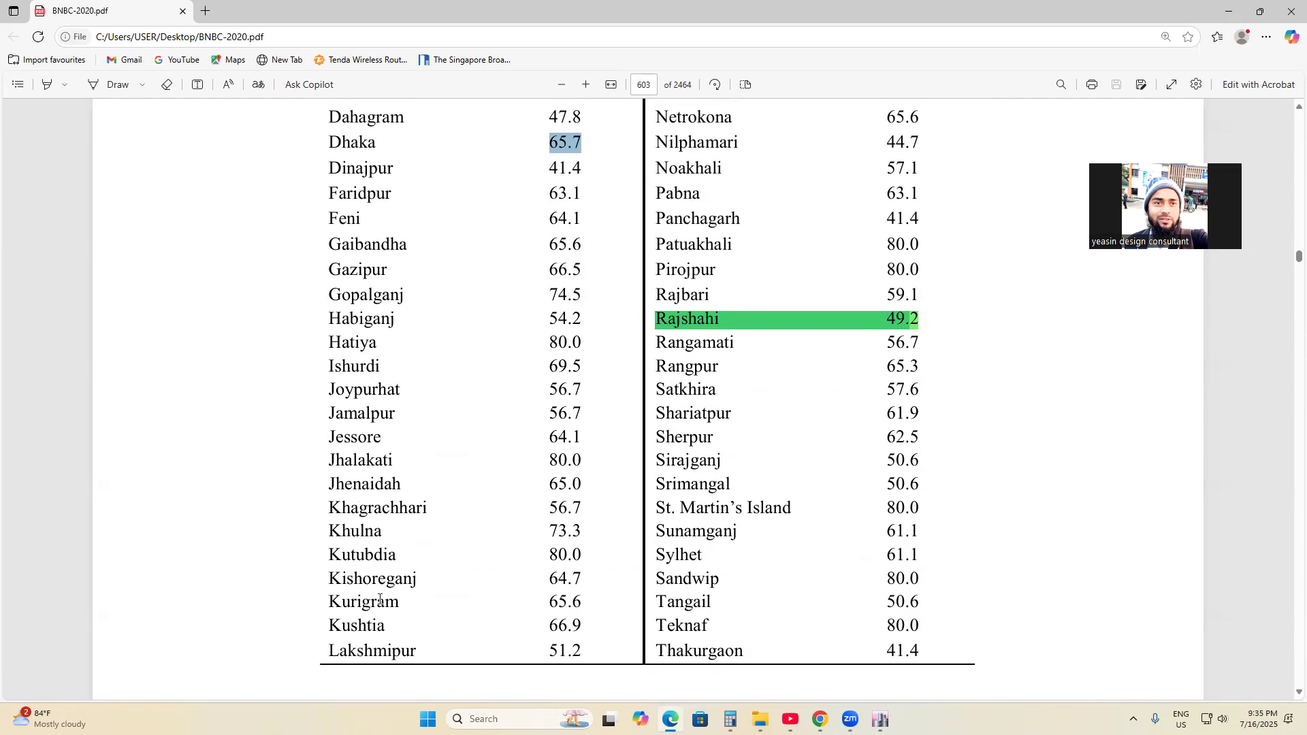
scroll(422, 455, up, 1)
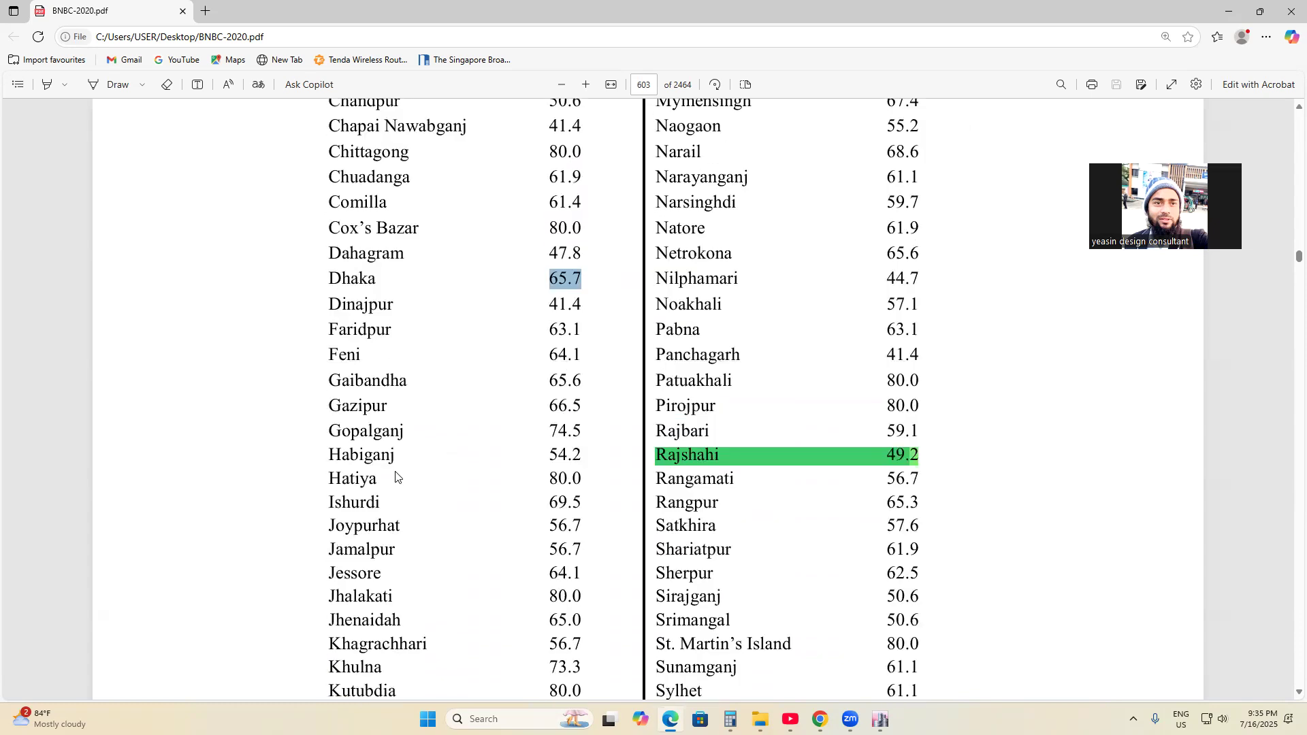
scroll(393, 473, down, 1)
scroll(390, 463, down, 1)
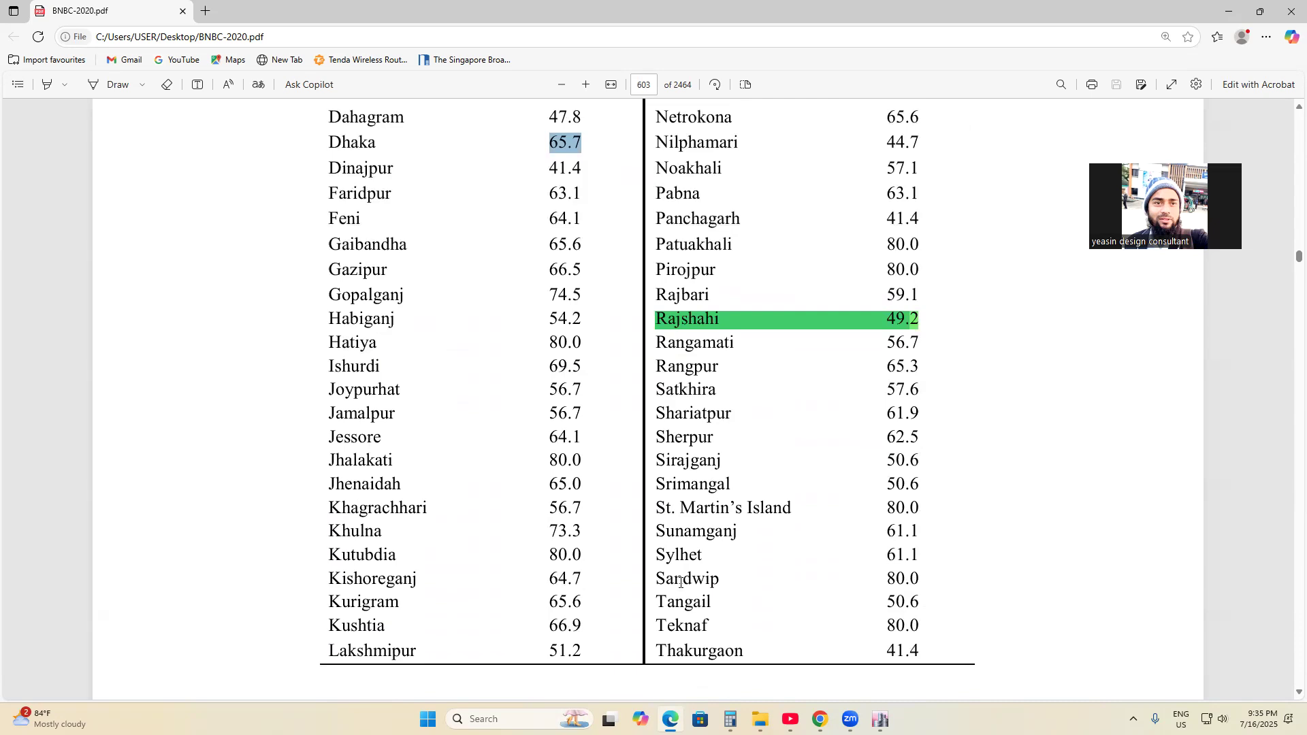
scroll(530, 535, up, 7)
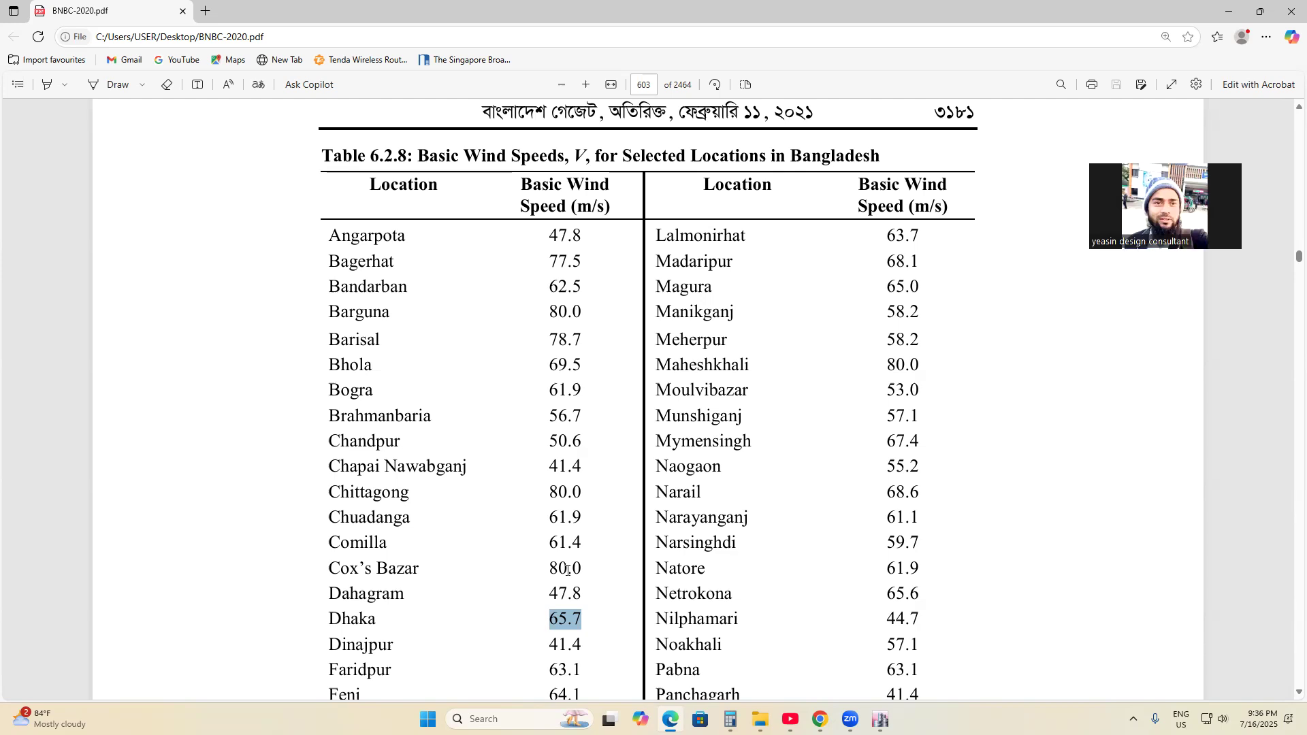
scroll(810, 449, down, 3)
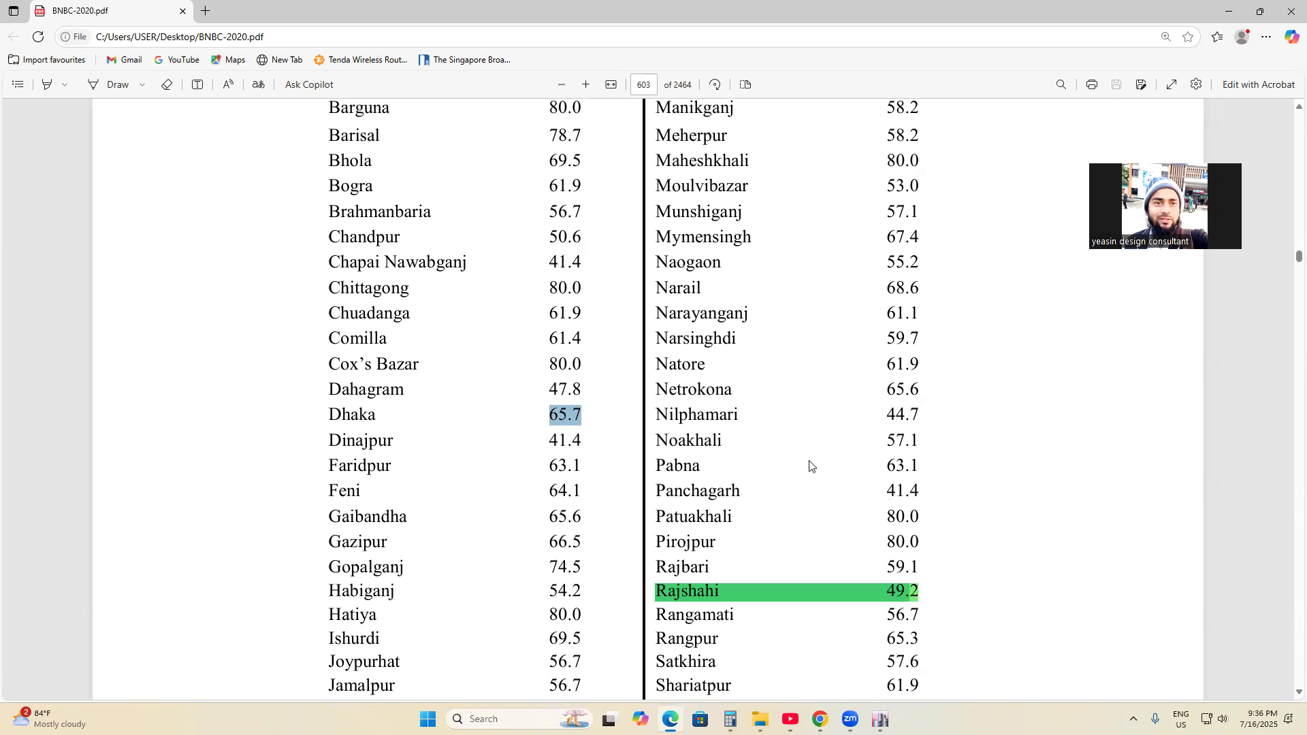
scroll(724, 386, up, 3)
scroll(734, 435, up, 2)
scroll(741, 461, down, 7)
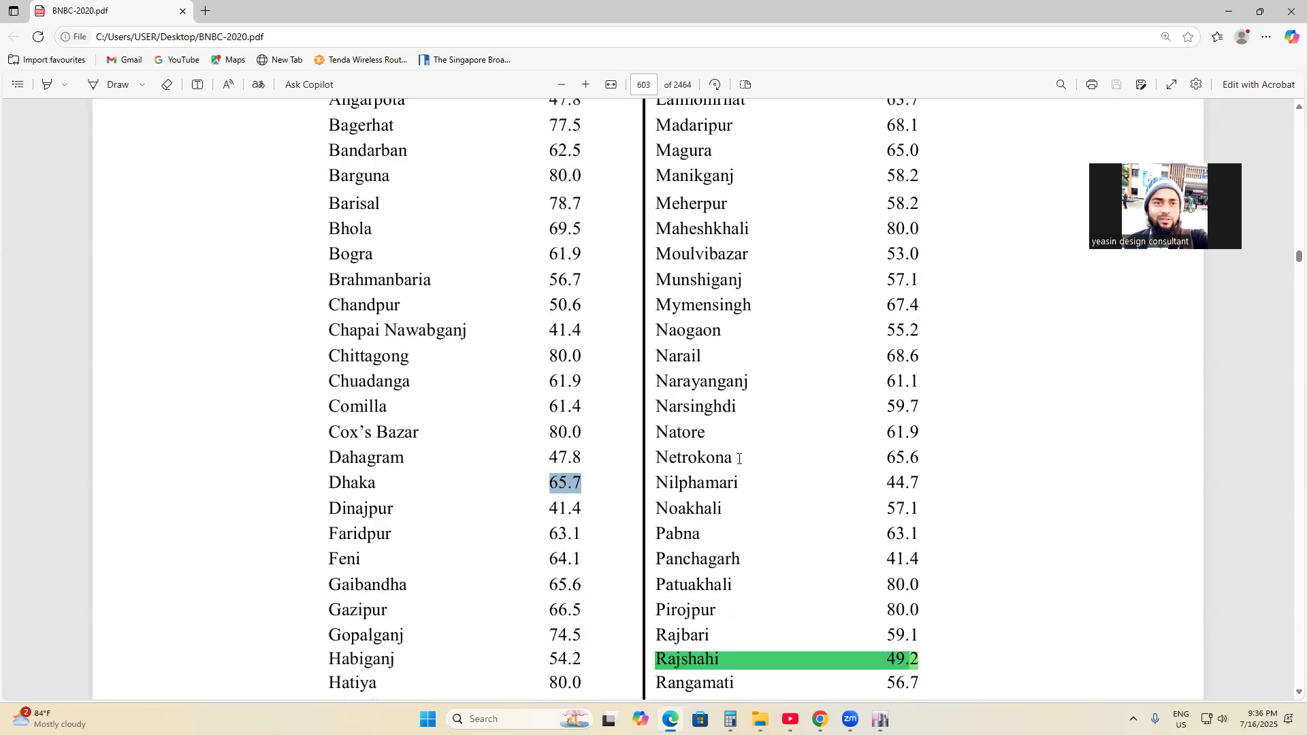
scroll(627, 345, up, 3)
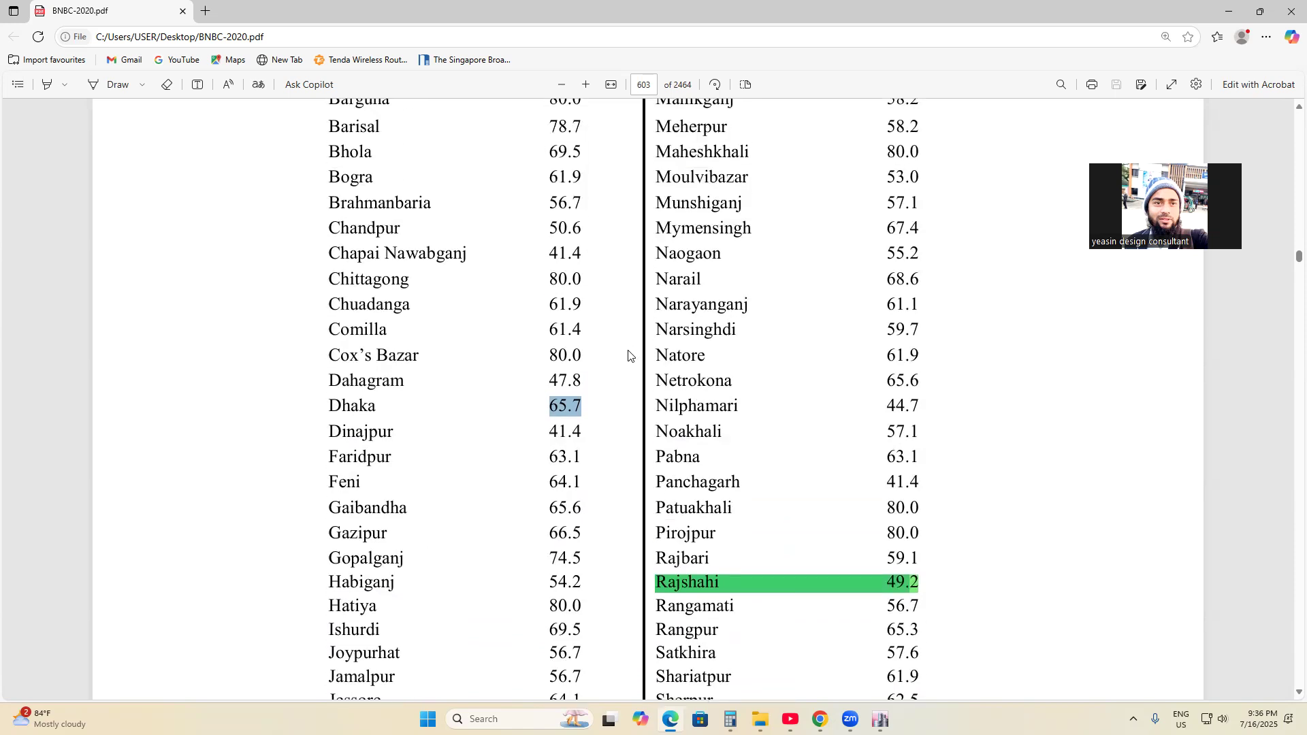
scroll(625, 388, up, 2)
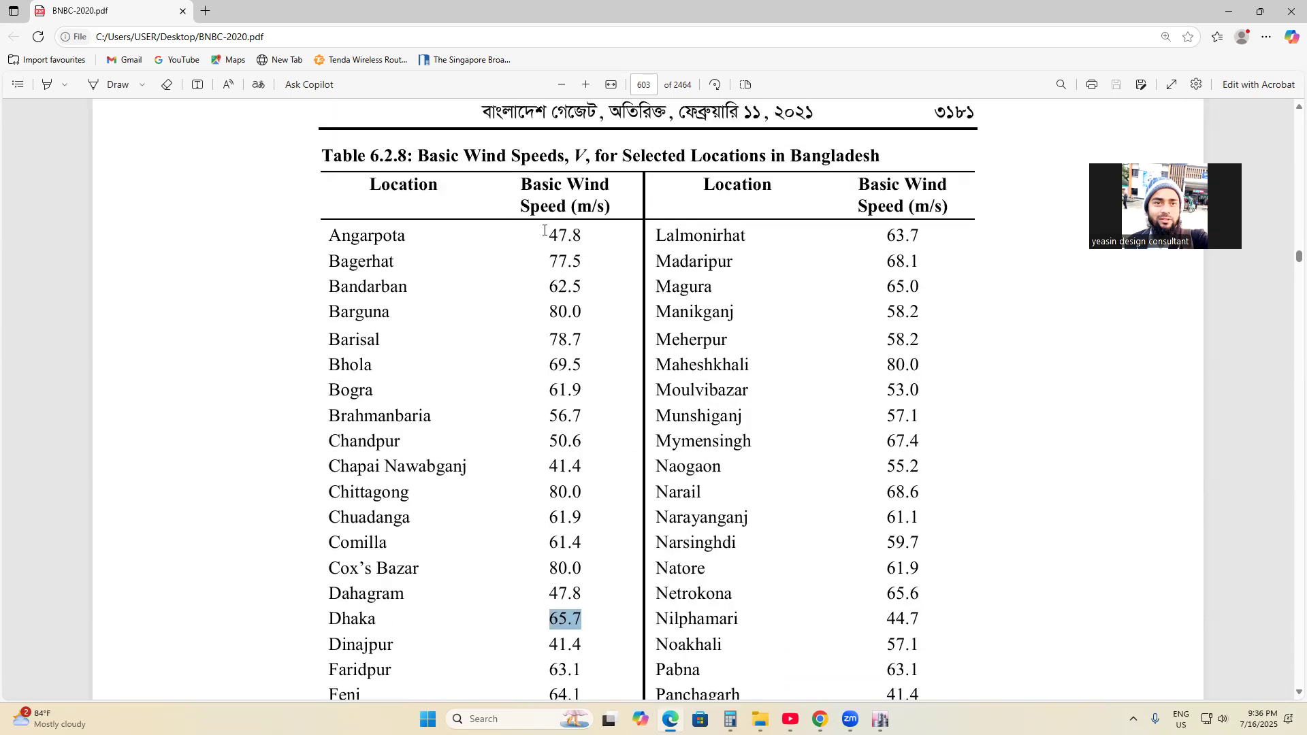
scroll(433, 467, down, 2)
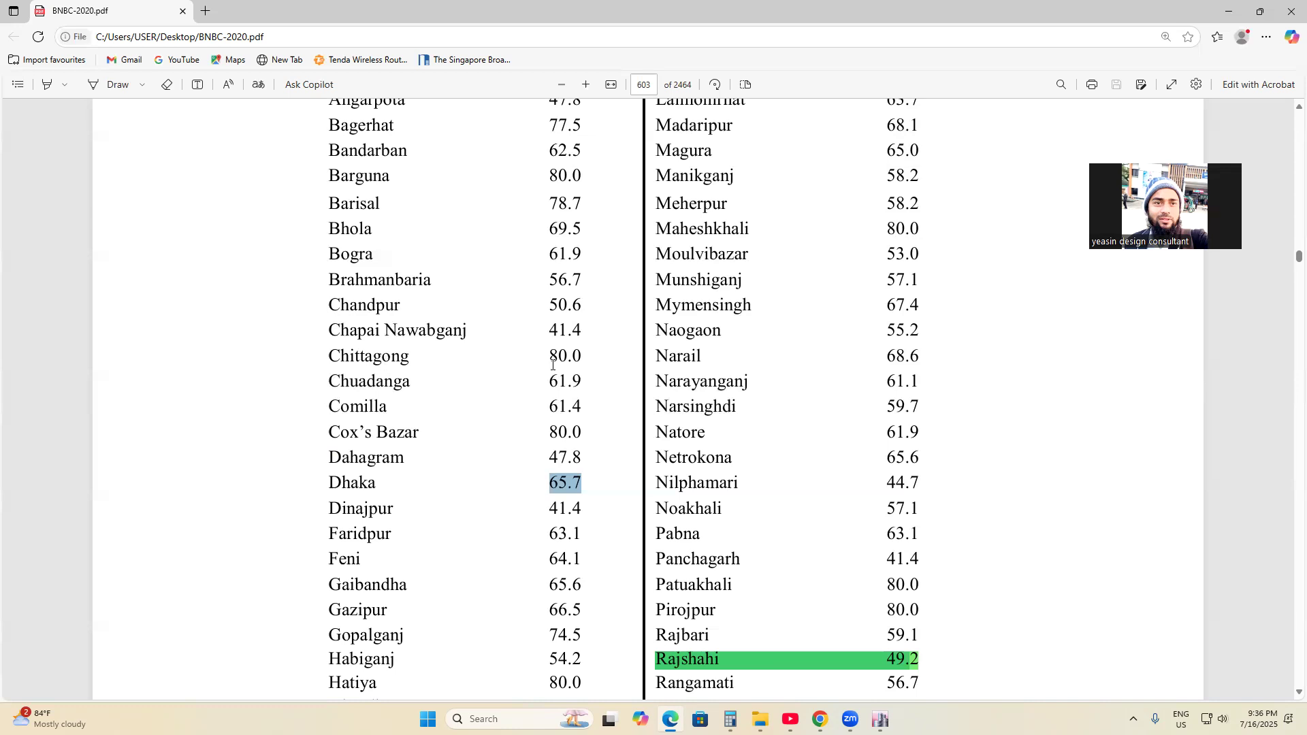
scroll(599, 377, up, 2)
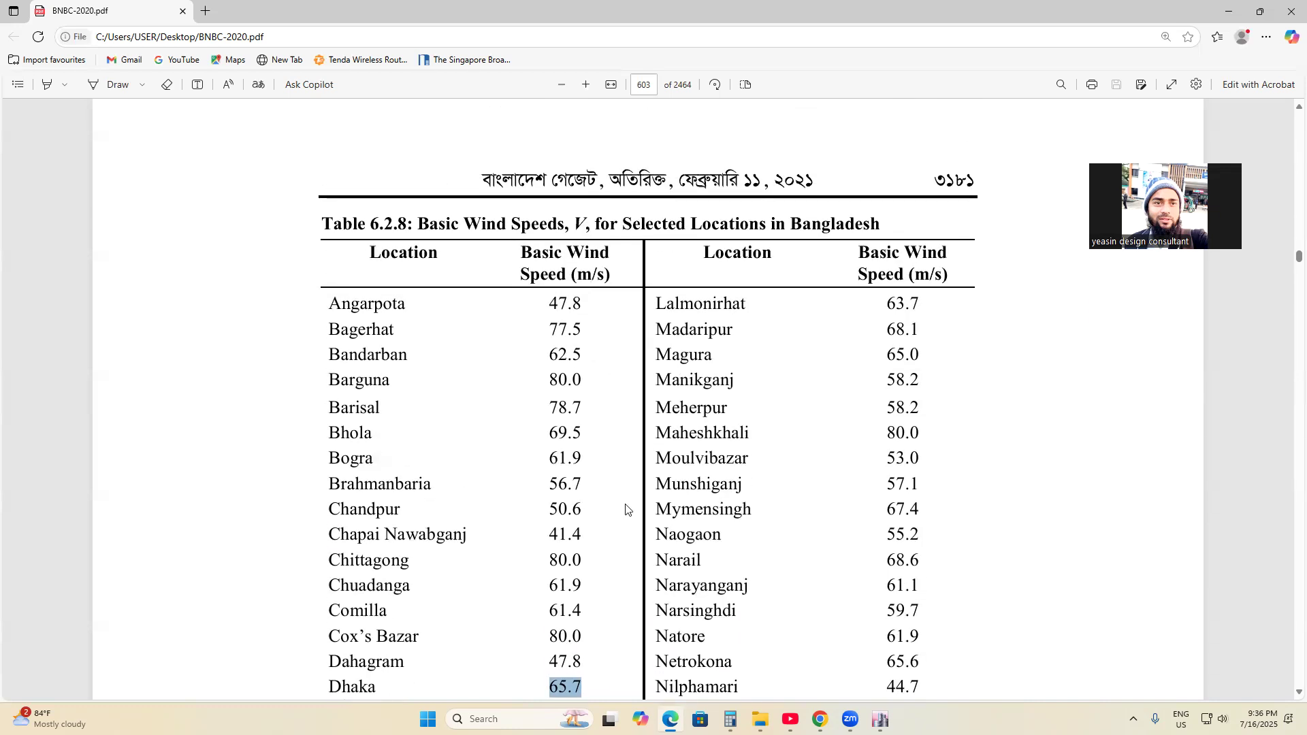
scroll(627, 508, down, 9)
scroll(725, 444, up, 4)
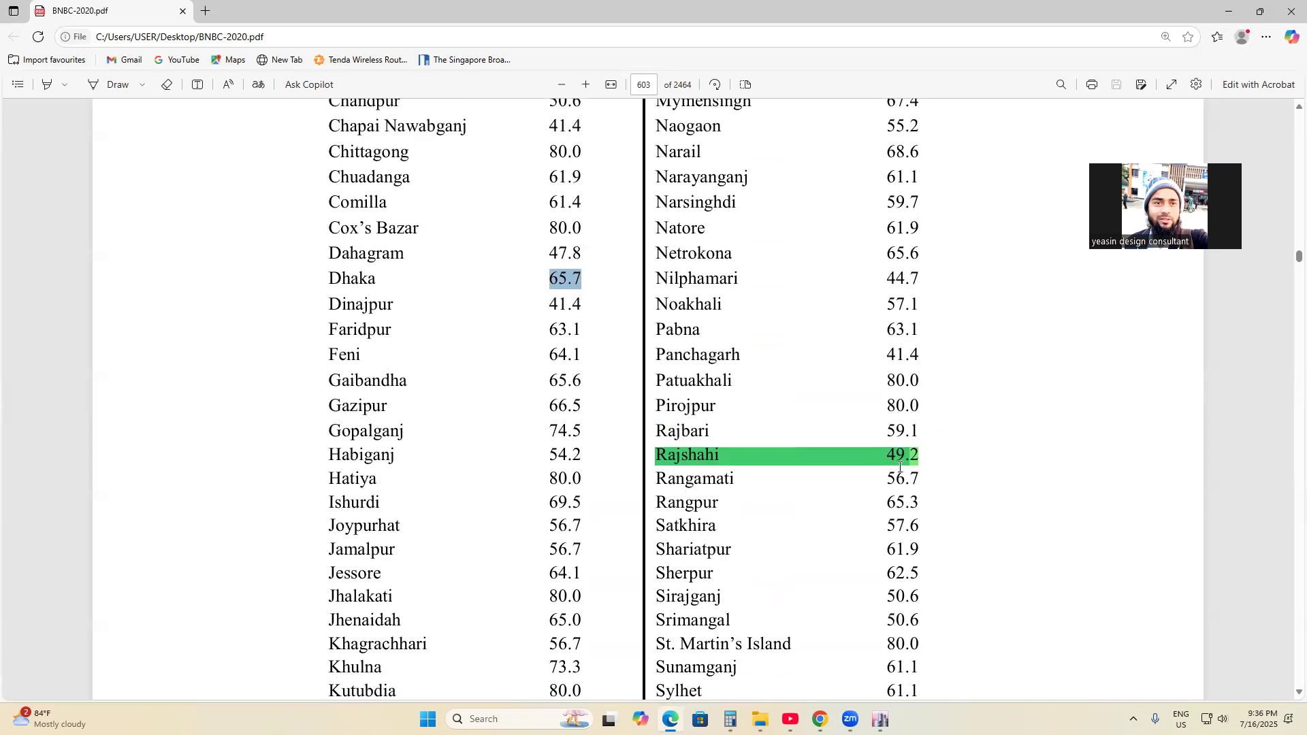
scroll(878, 529, down, 3)
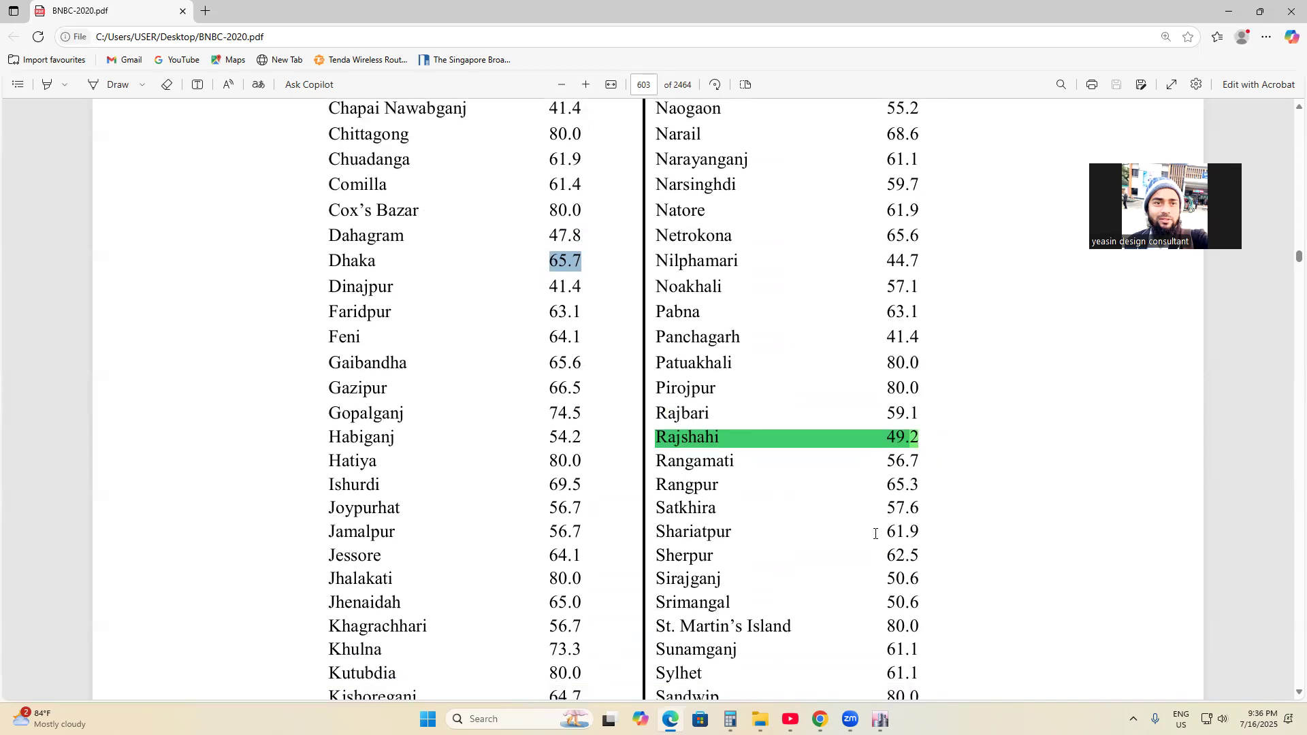
scroll(727, 510, up, 1)
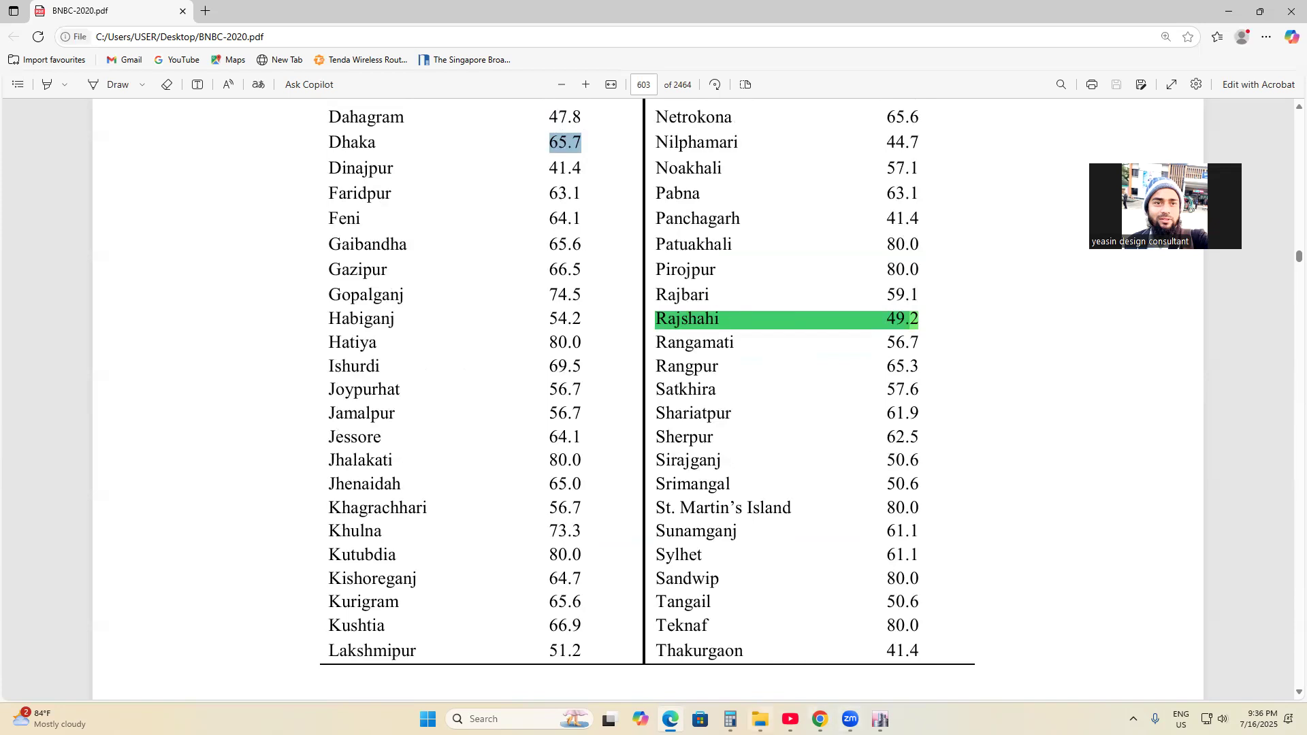
- Return to ETABS and change the WX wind load's exposure type through B and C to D
click(880, 720)
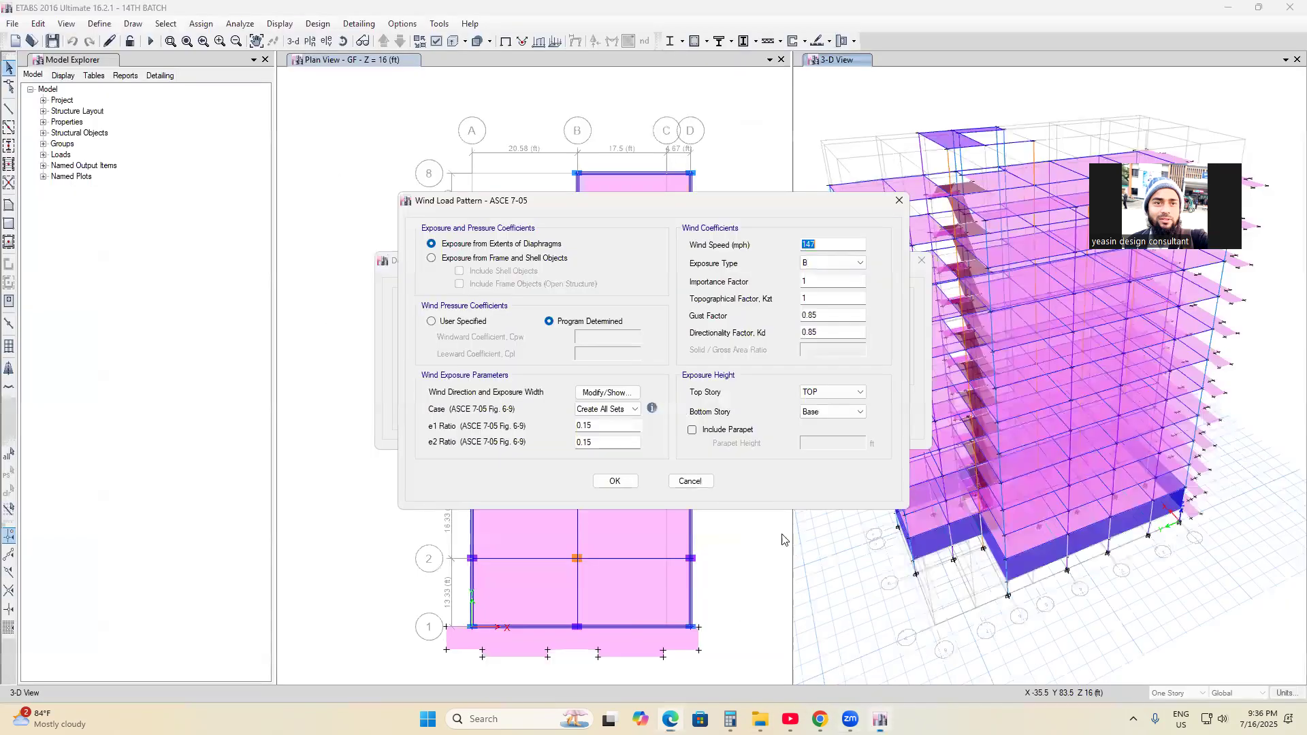
click(833, 246)
click(827, 264)
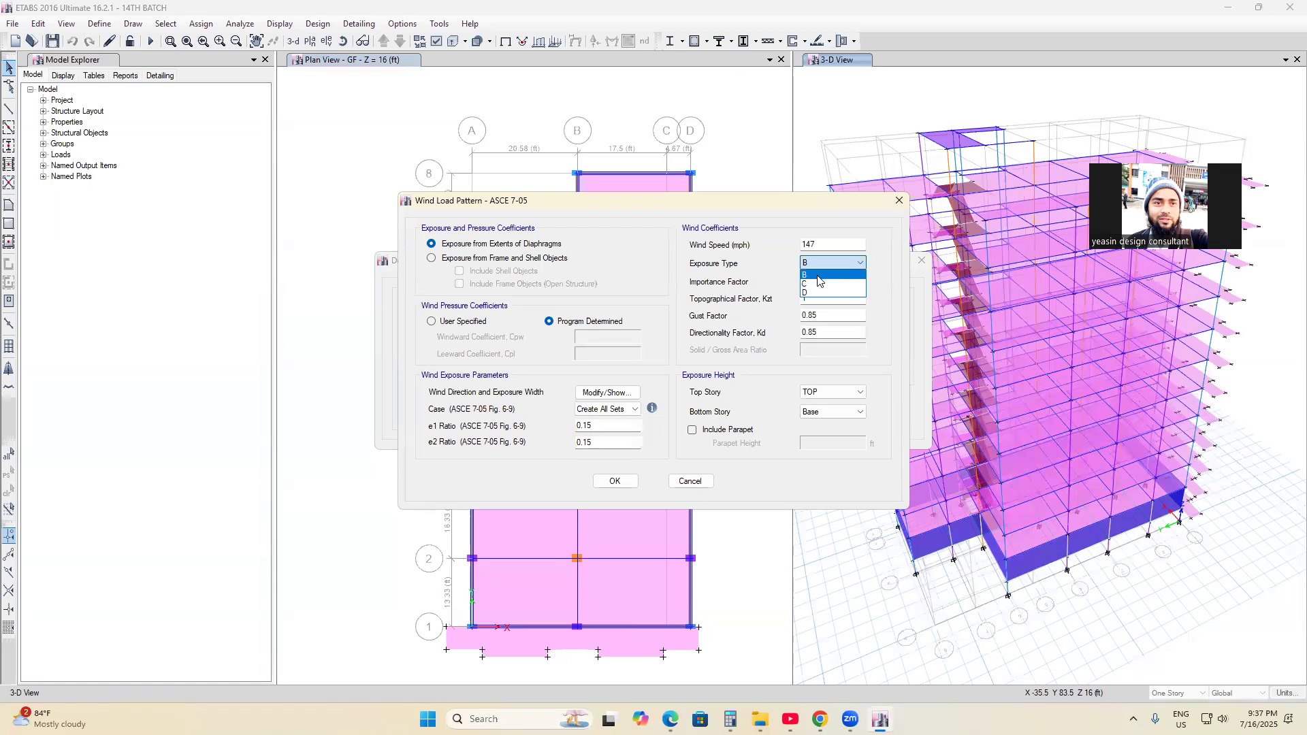
click(818, 276)
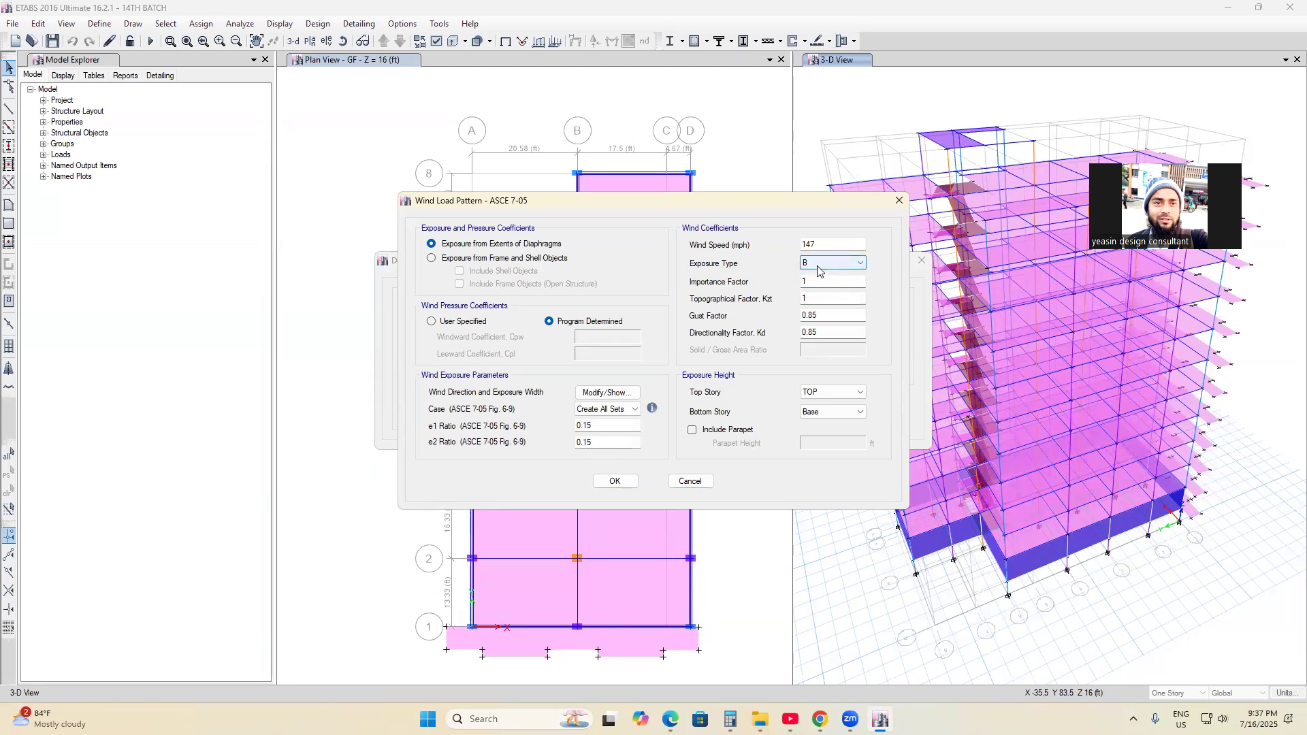
click(818, 266)
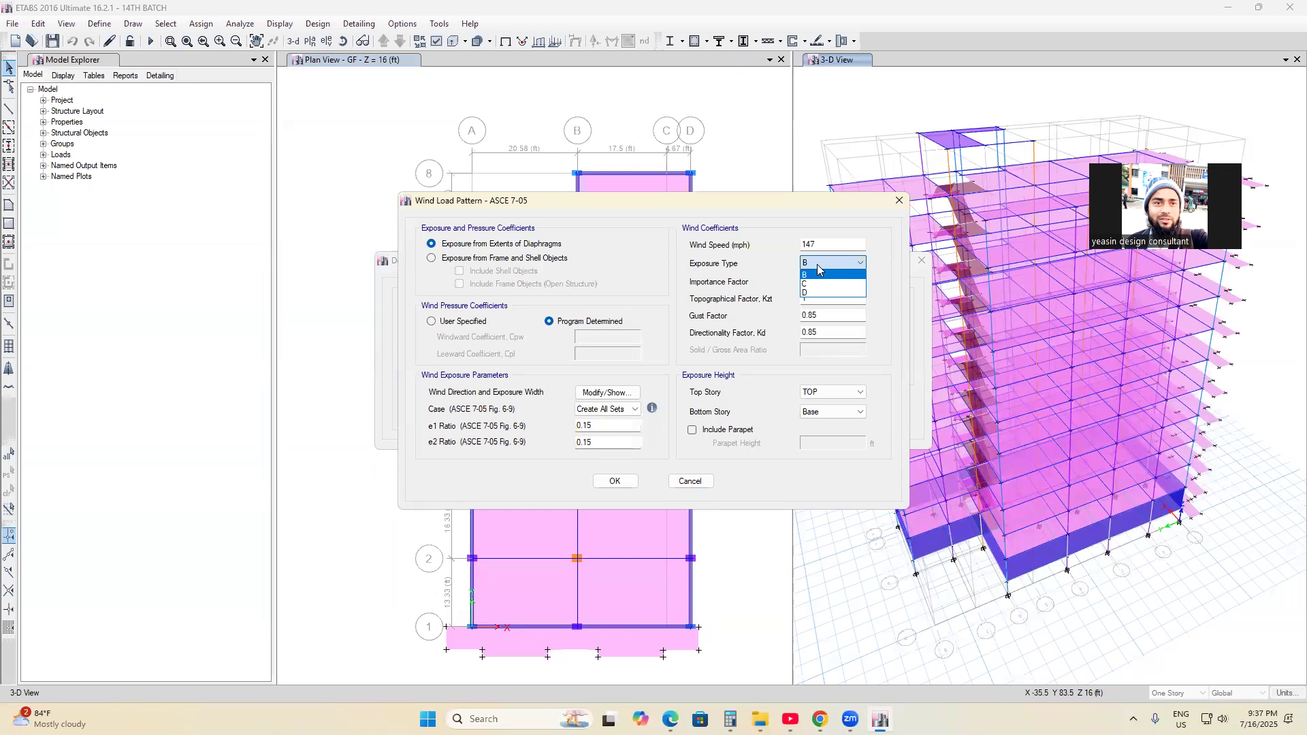
click(816, 271)
click(817, 267)
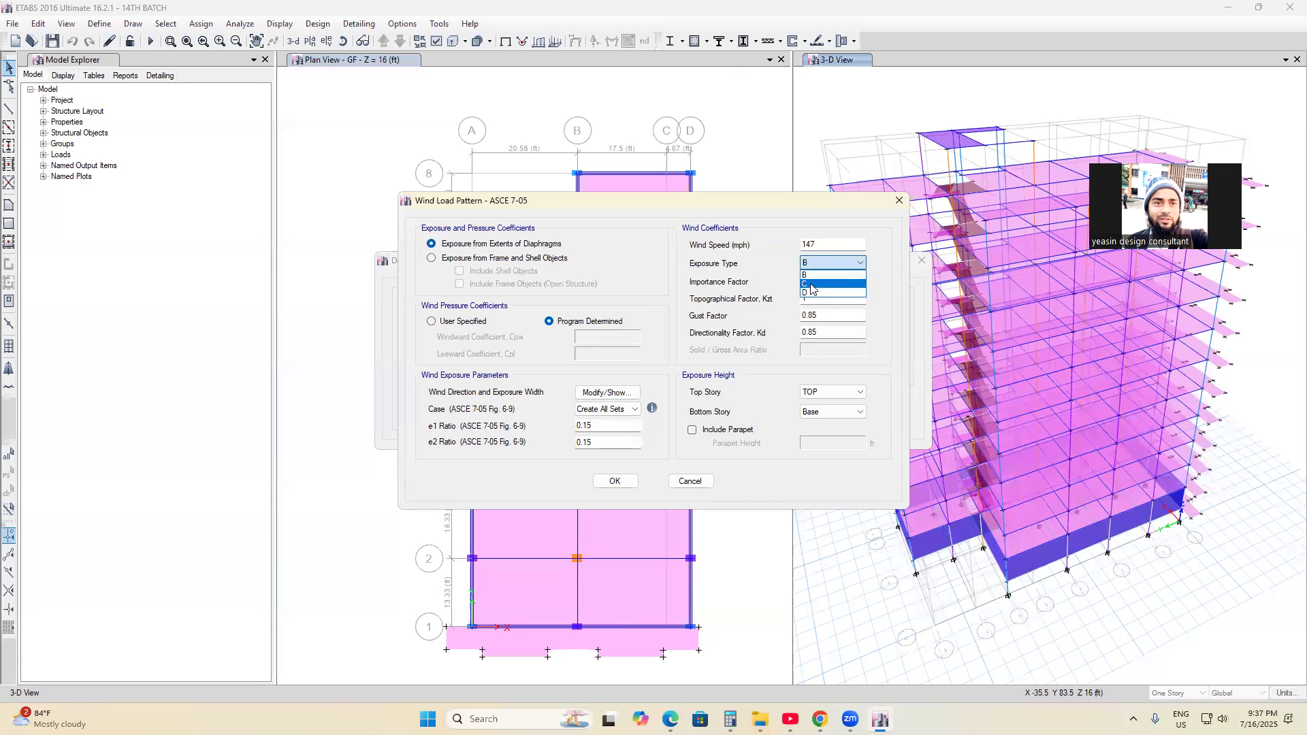
click(810, 285)
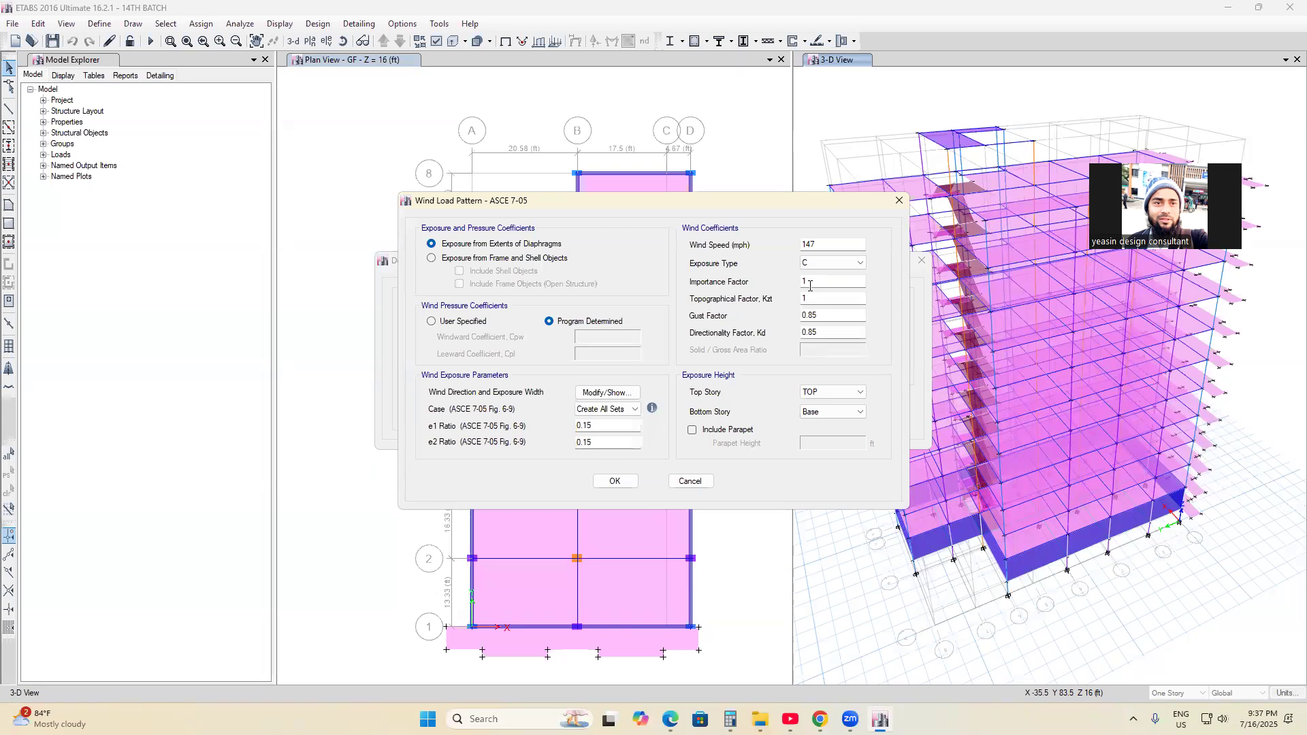
click(834, 264)
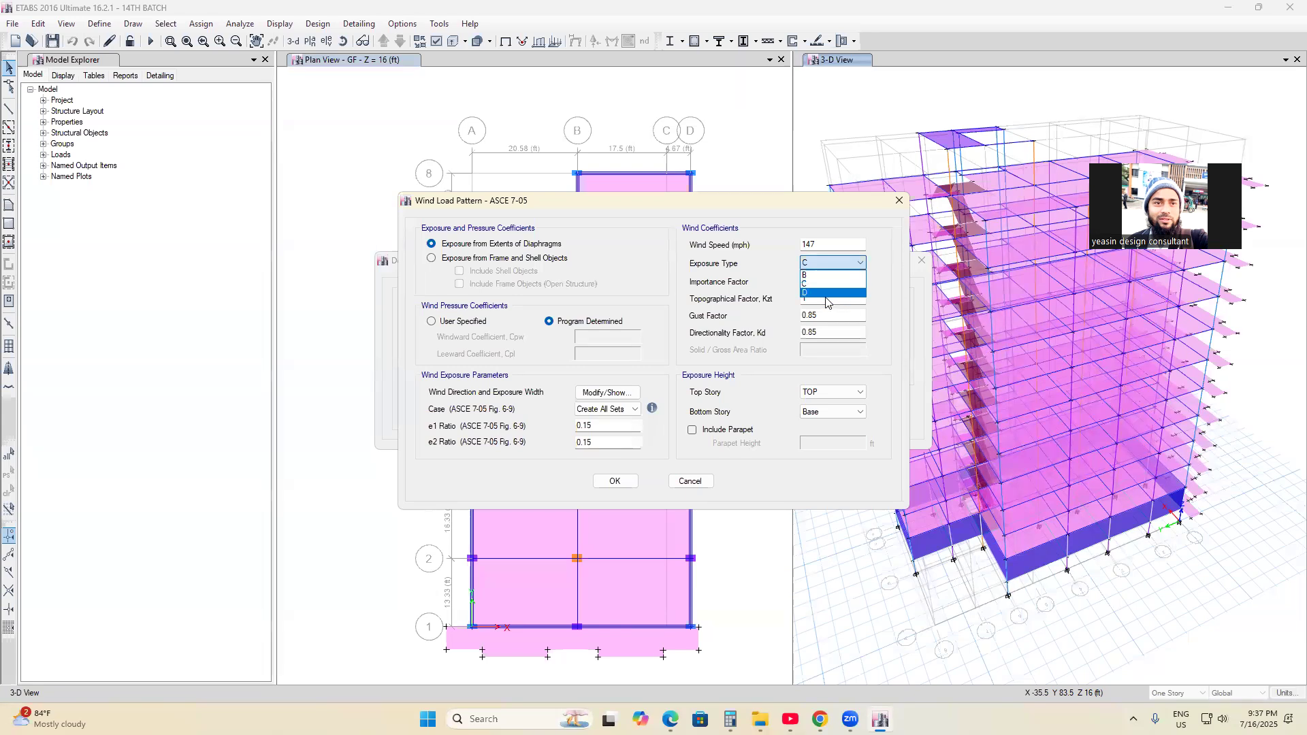
click(825, 293)
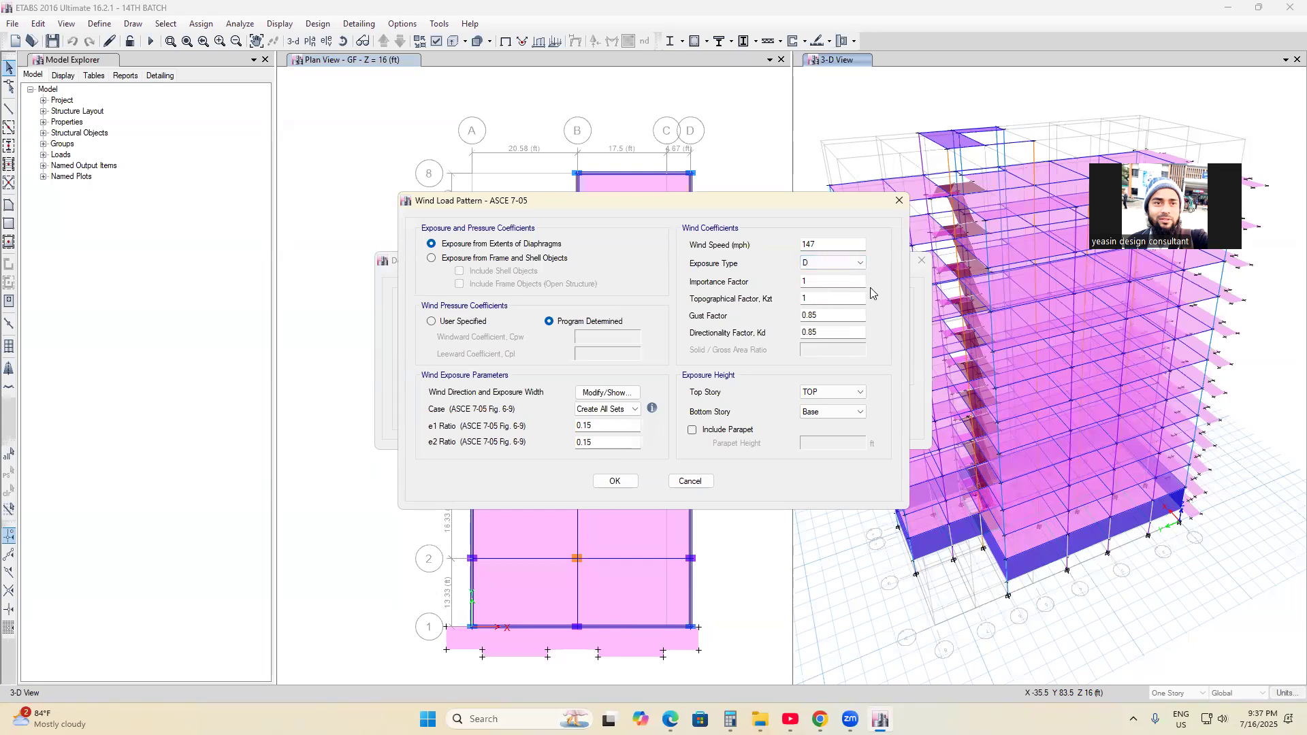
- Set the WX wind load's exposure type to B and the bottom story of its exposure height to GF
click(817, 265)
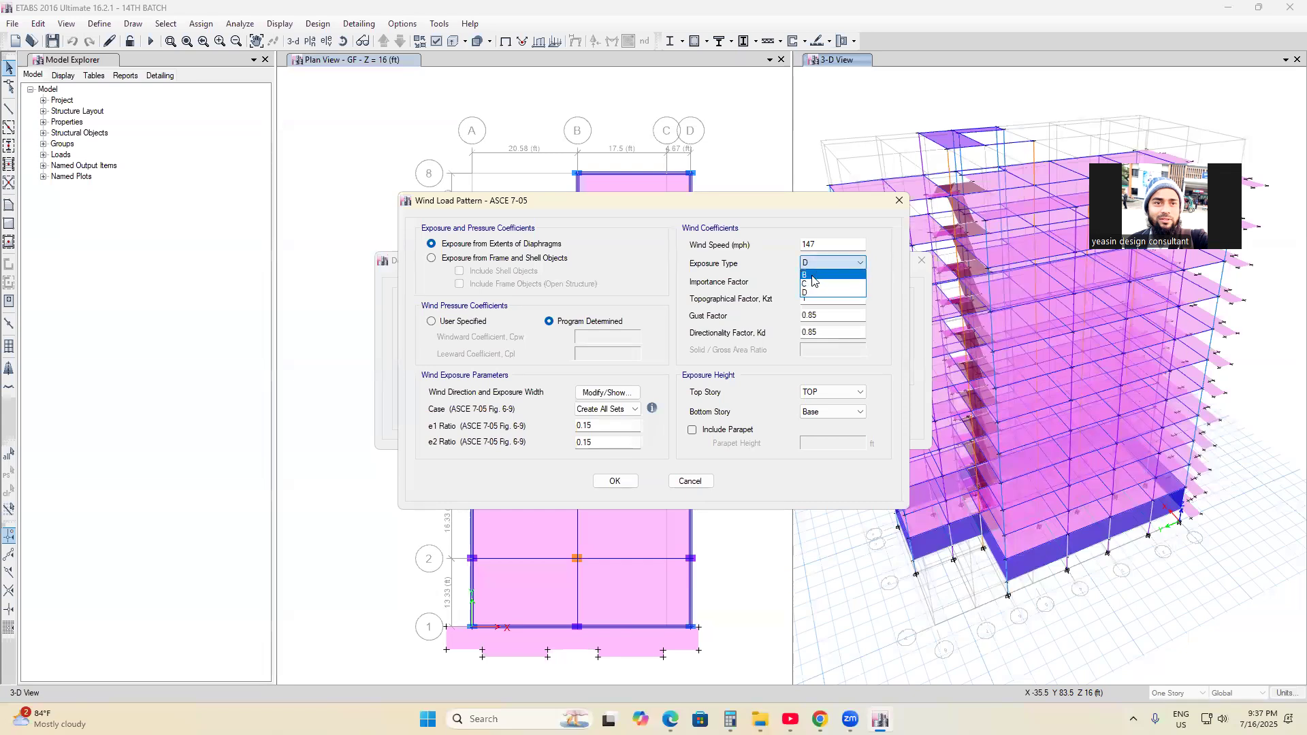
click(815, 275)
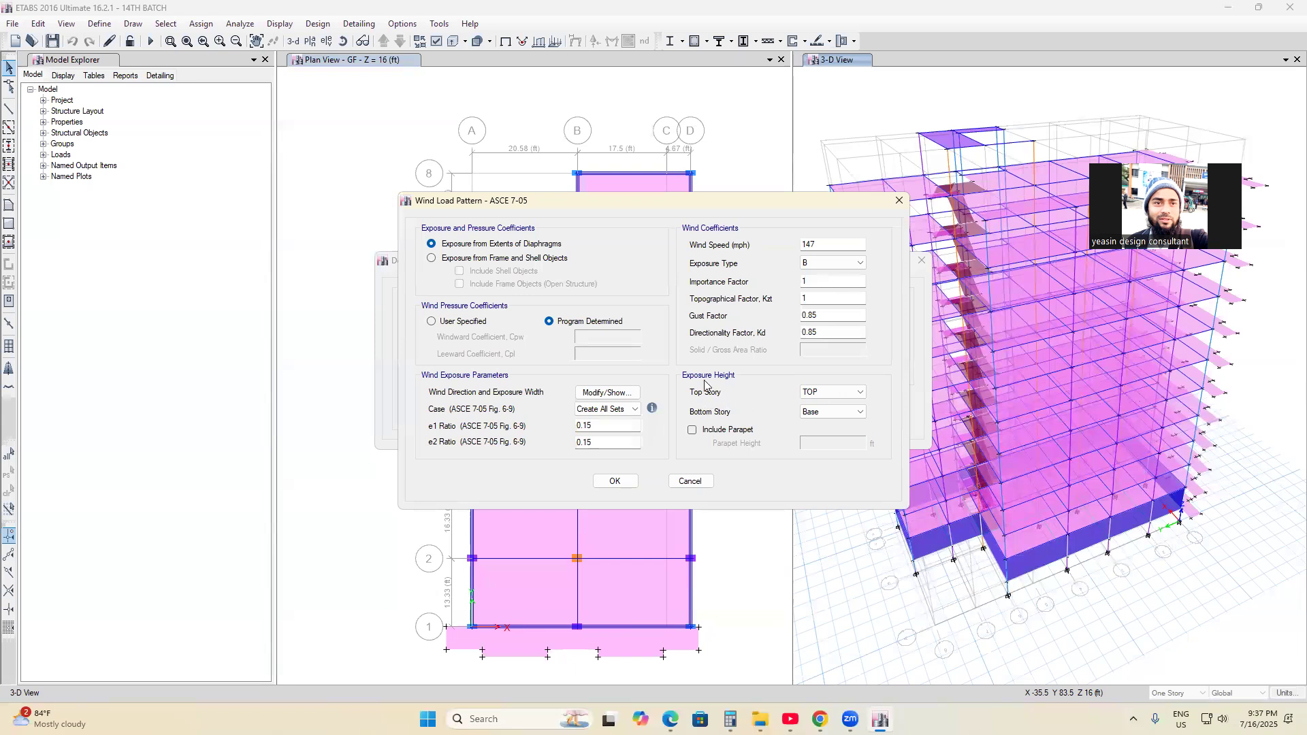
click(817, 412)
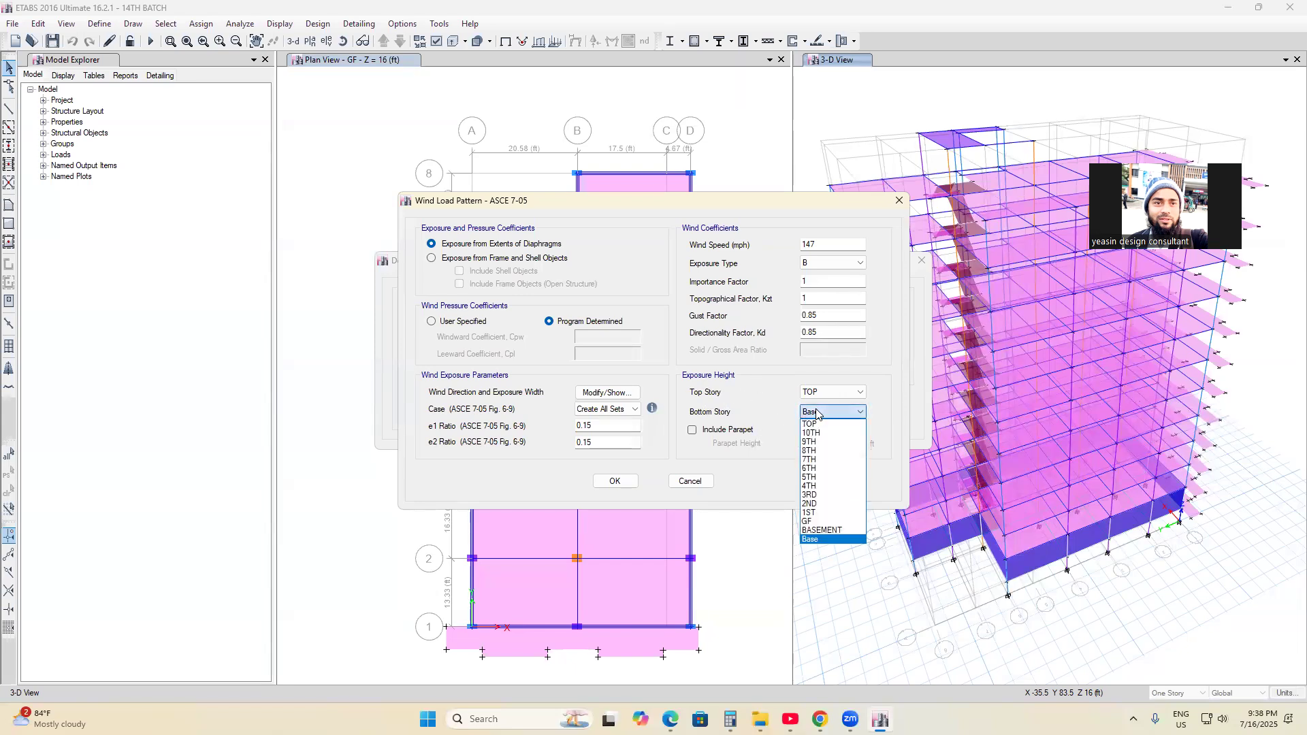
click(810, 523)
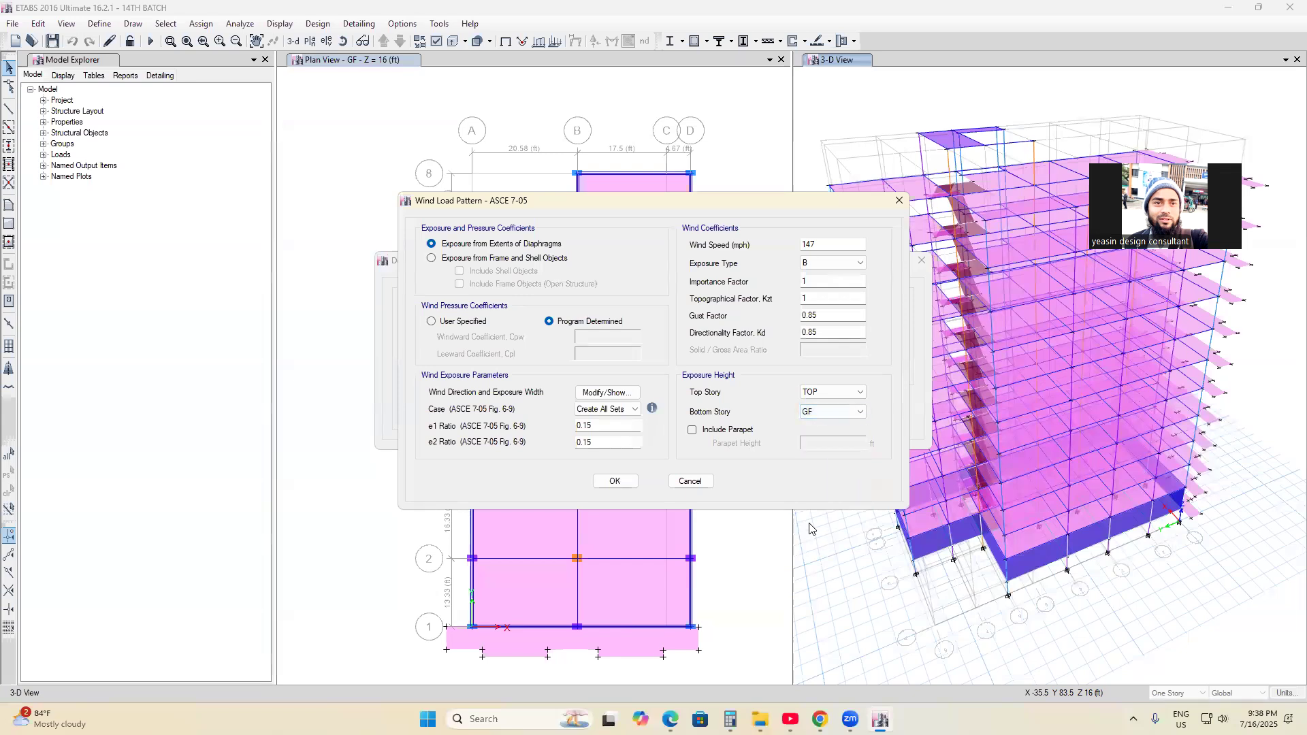
click(810, 412)
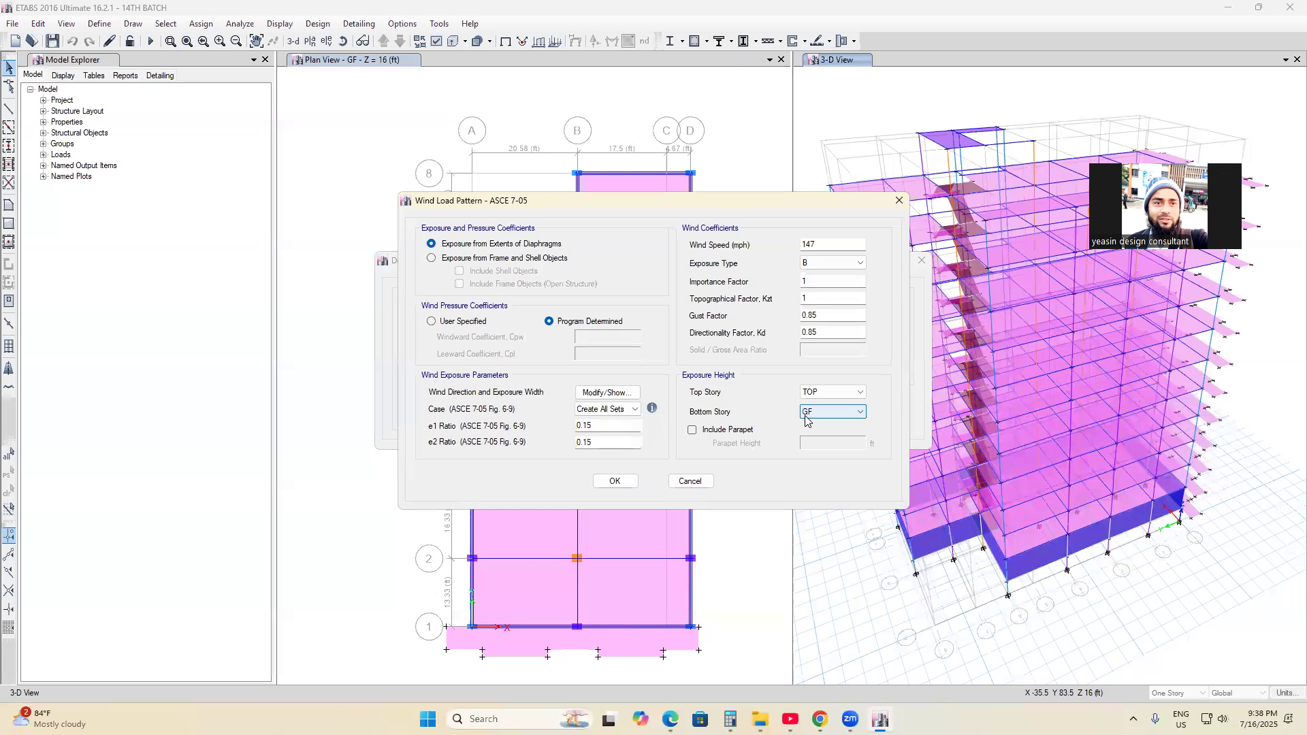
- Include a parapet in the WX wind load's exposure height, with a parapet height of 3 ft
click(693, 434)
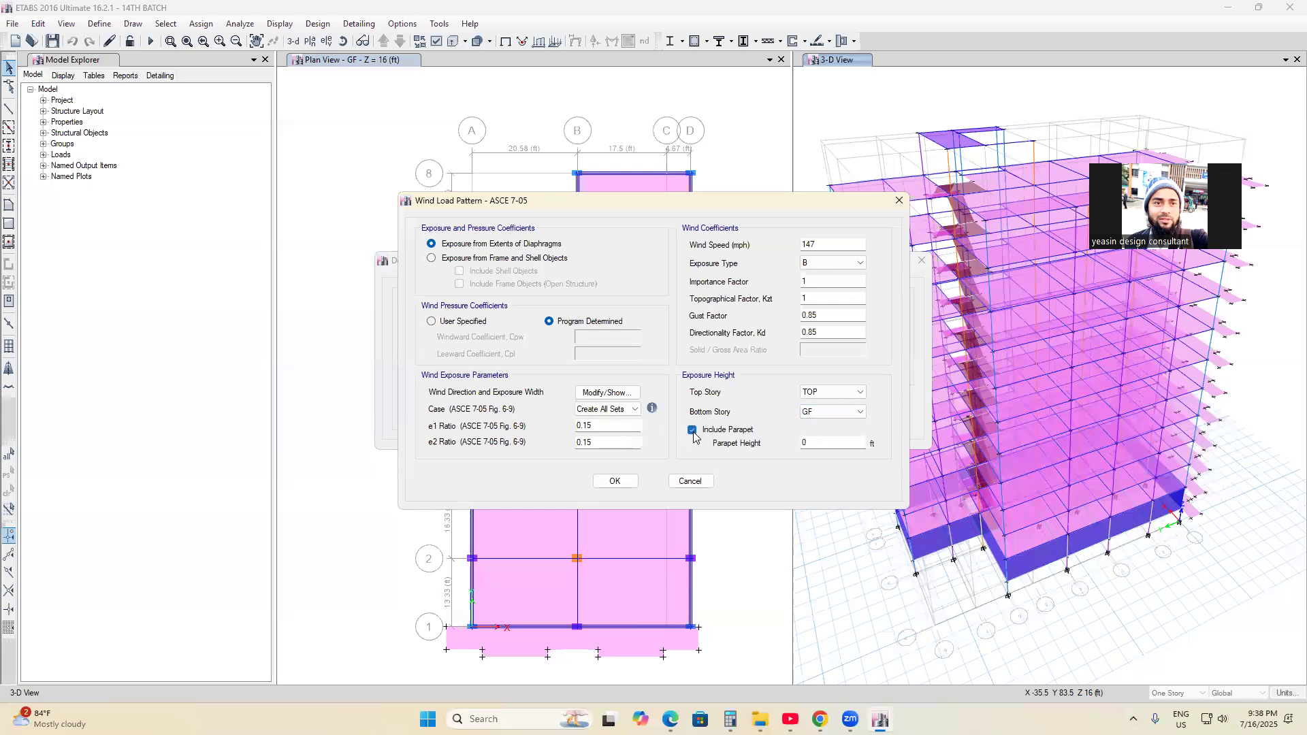
click(819, 444)
text(3)
- Use user-specified wind pressure coefficients for WX and set the leeward coefficient Cpl to 0.001
click(431, 322)
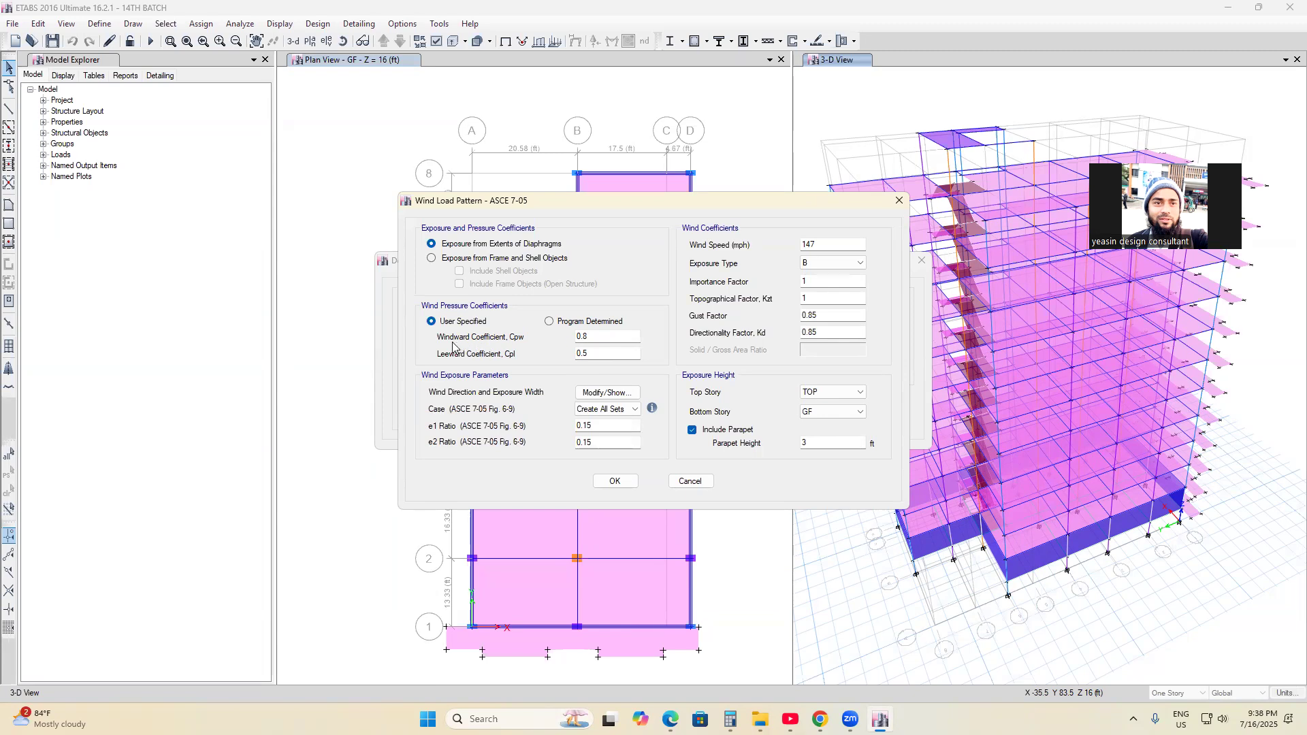
click(595, 357)
key(BackSpace)
text(.001)
- Switch to the BNBC-2020 PDF and examine the wall pressure coefficients Cp on page 574
key(alt+Tab)
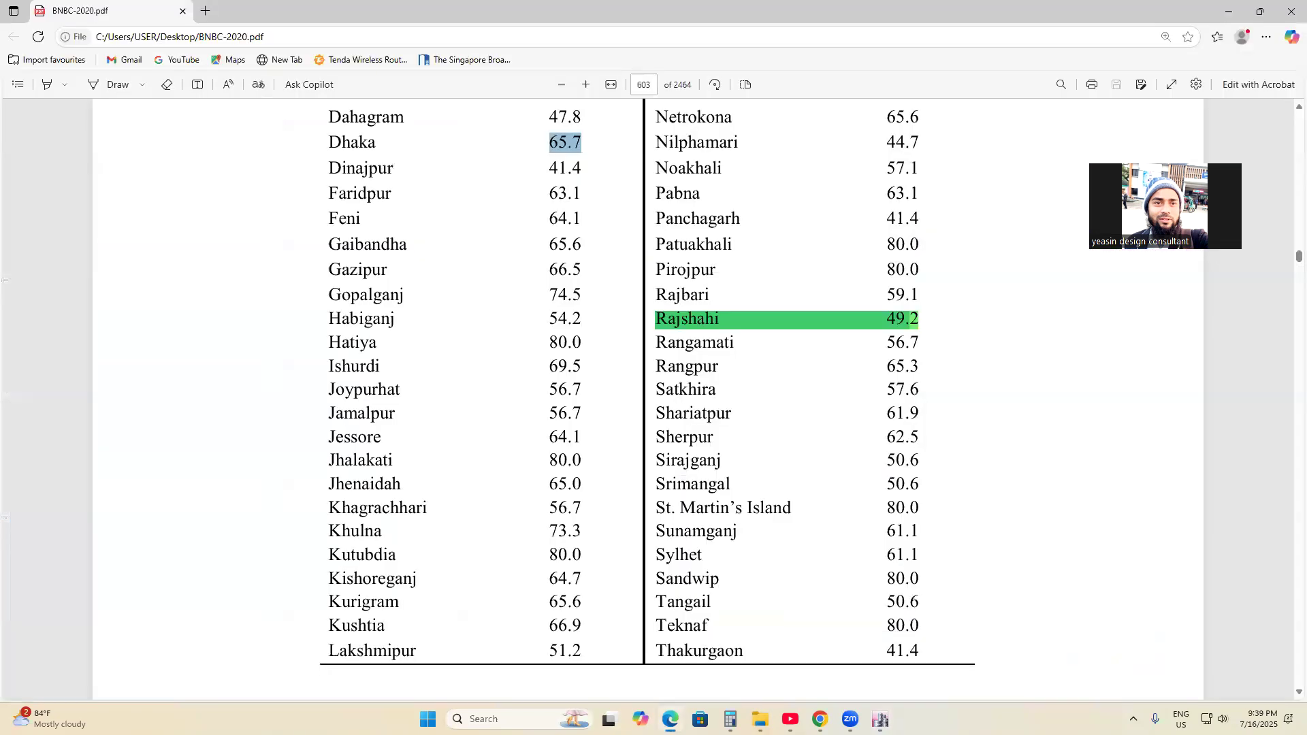
click(637, 86)
text(574)
key(Return)
scroll(754, 418, down, 1)
scroll(755, 408, down, 5)
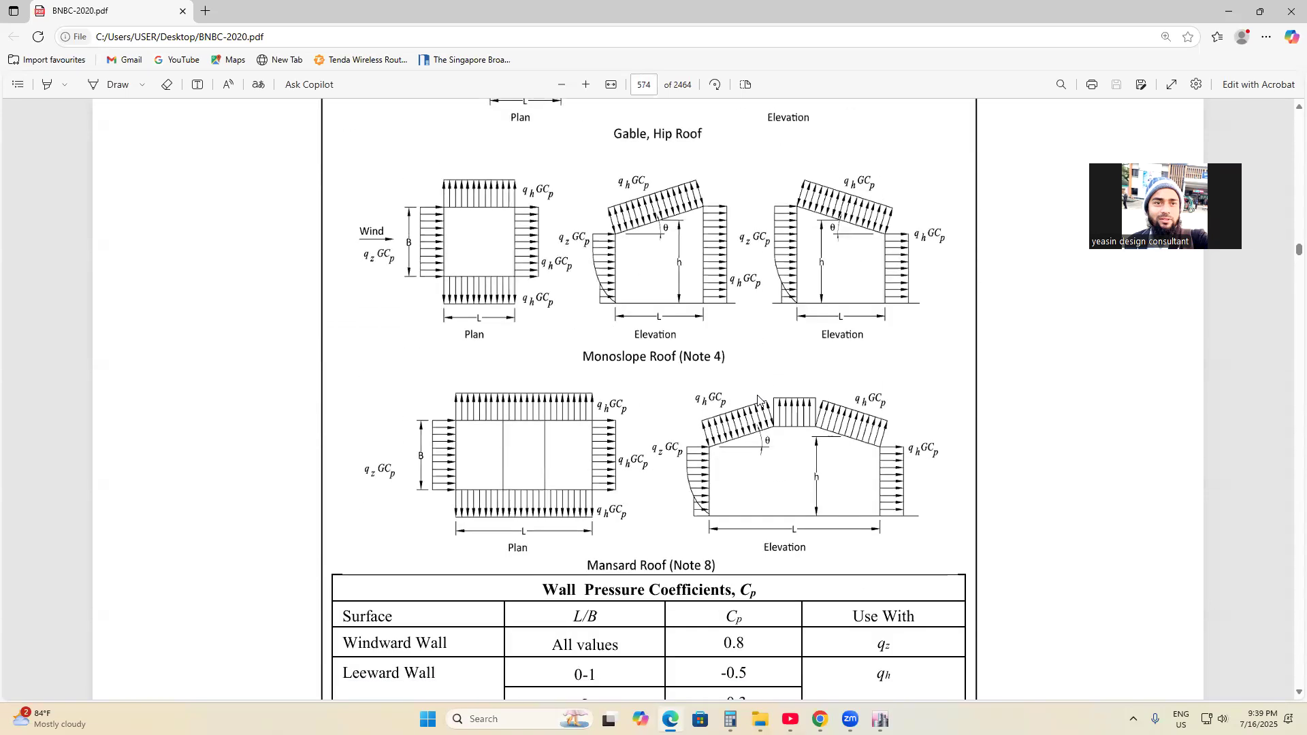
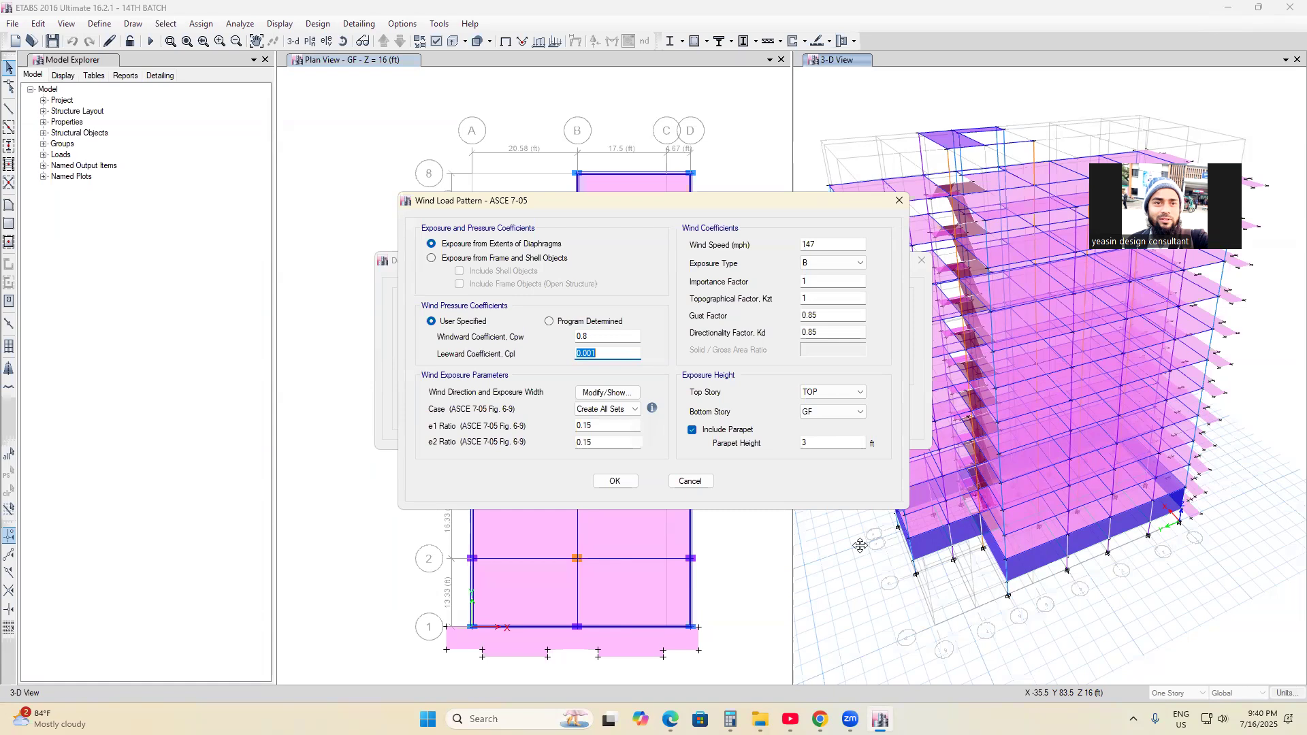
- Return to ETABS, accept the WX wind load settings and close the load pattern definitions
click(615, 480)
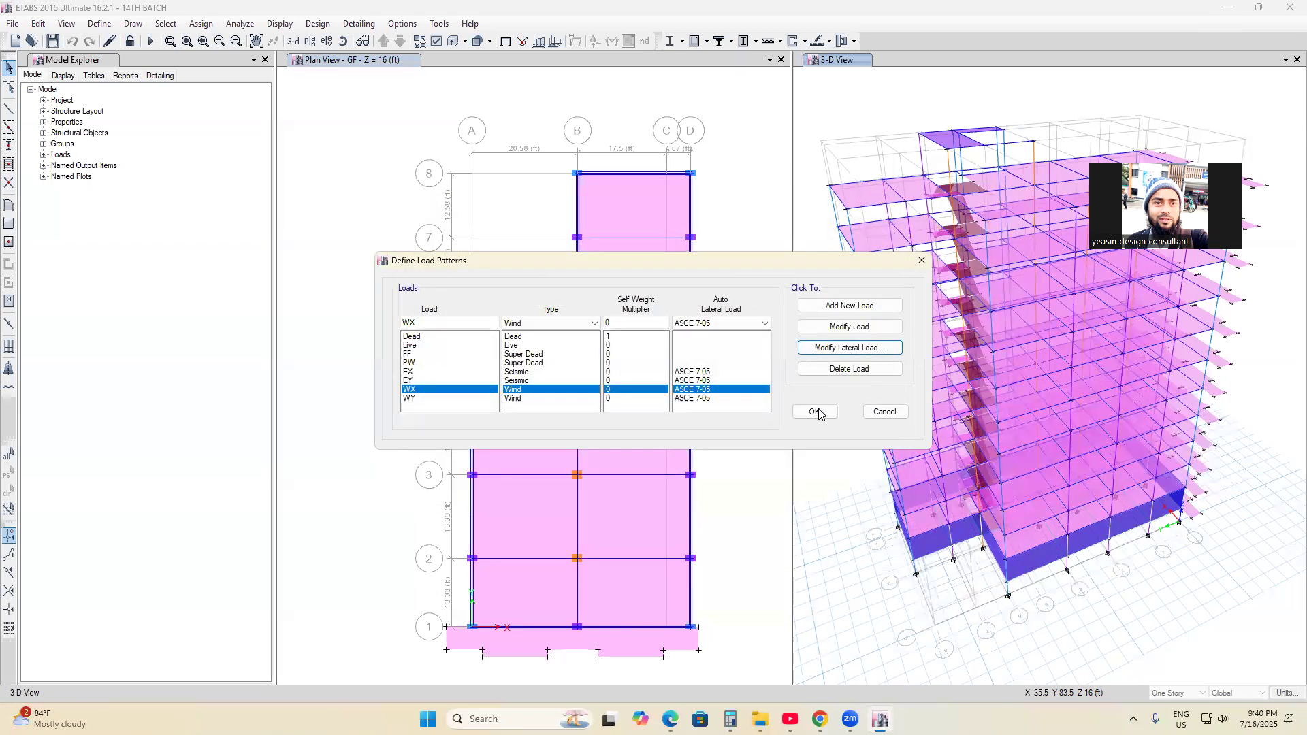
click(809, 410)
- Examine the GF plan view for the building's overall extents in the X and Y directions
middle_drag(685, 512, 668, 459)
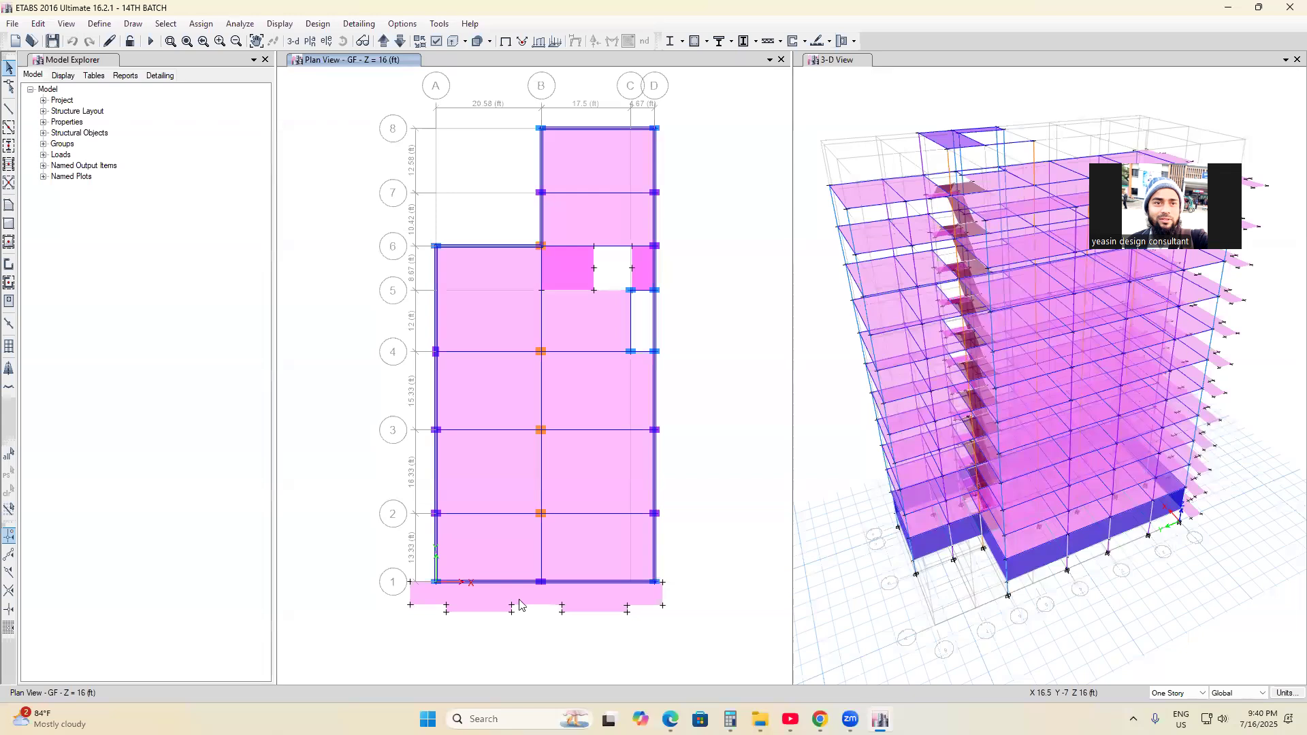
scroll(618, 564, down, 4)
scroll(570, 584, up, 4)
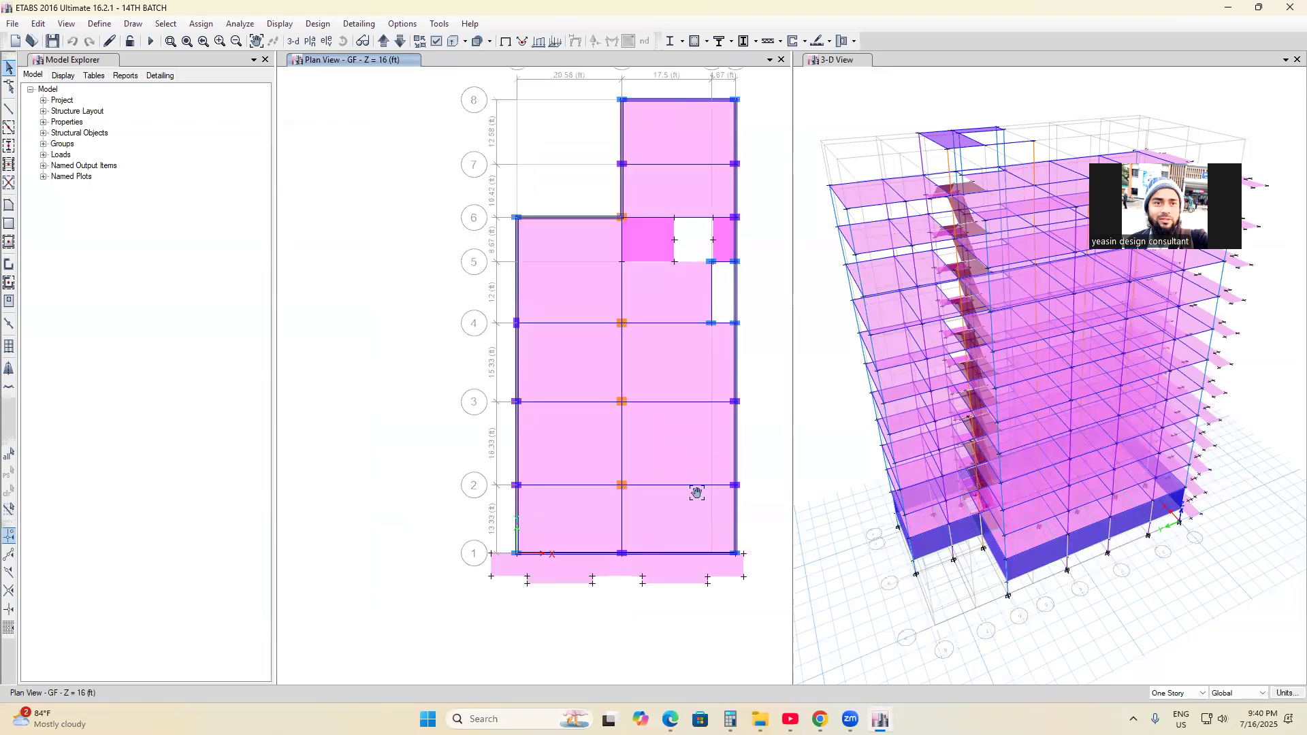
middle_drag(697, 492, 668, 505)
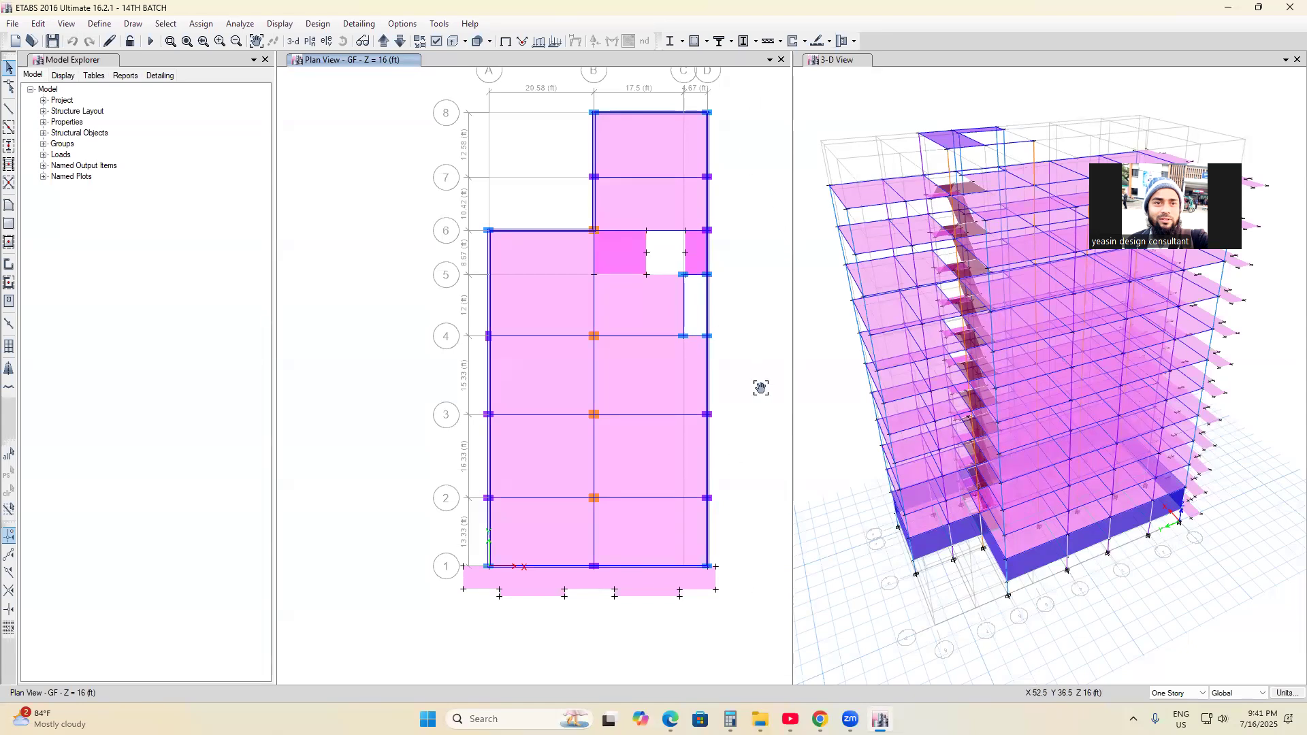
middle_drag(758, 385, 740, 380)
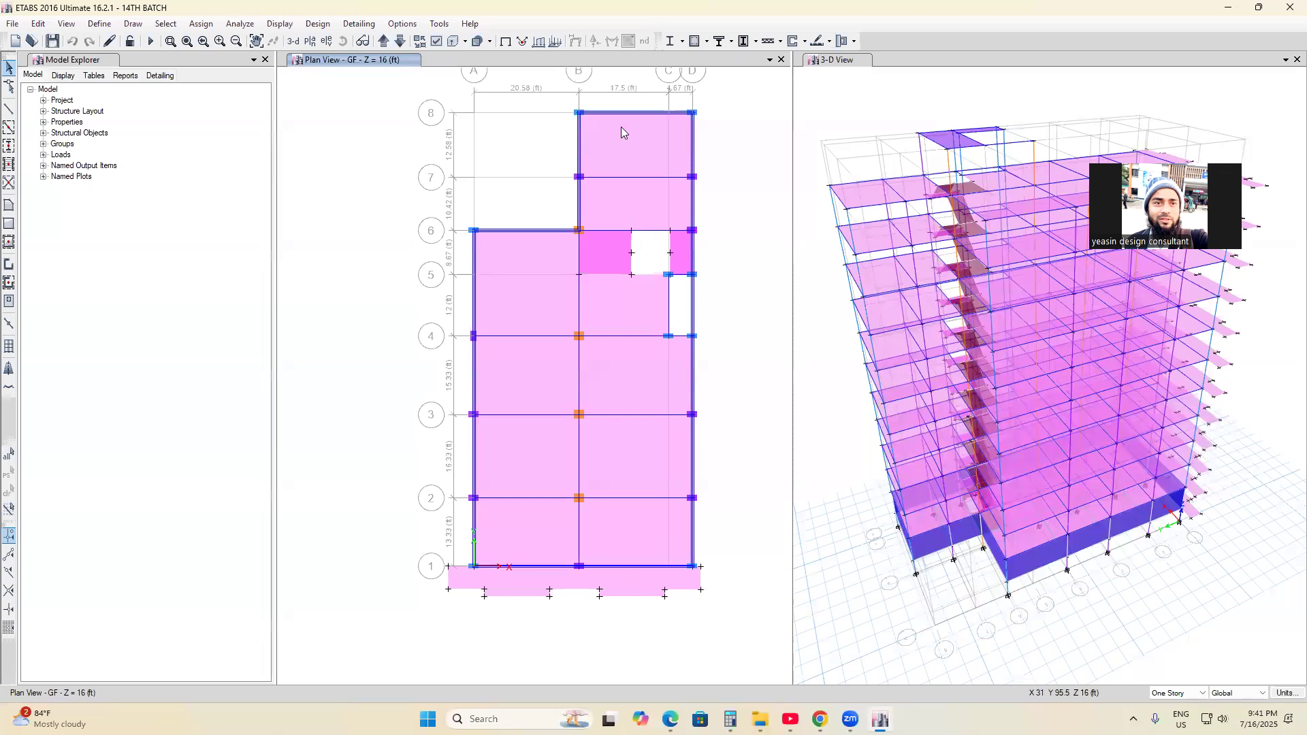
middle_drag(645, 361, 633, 371)
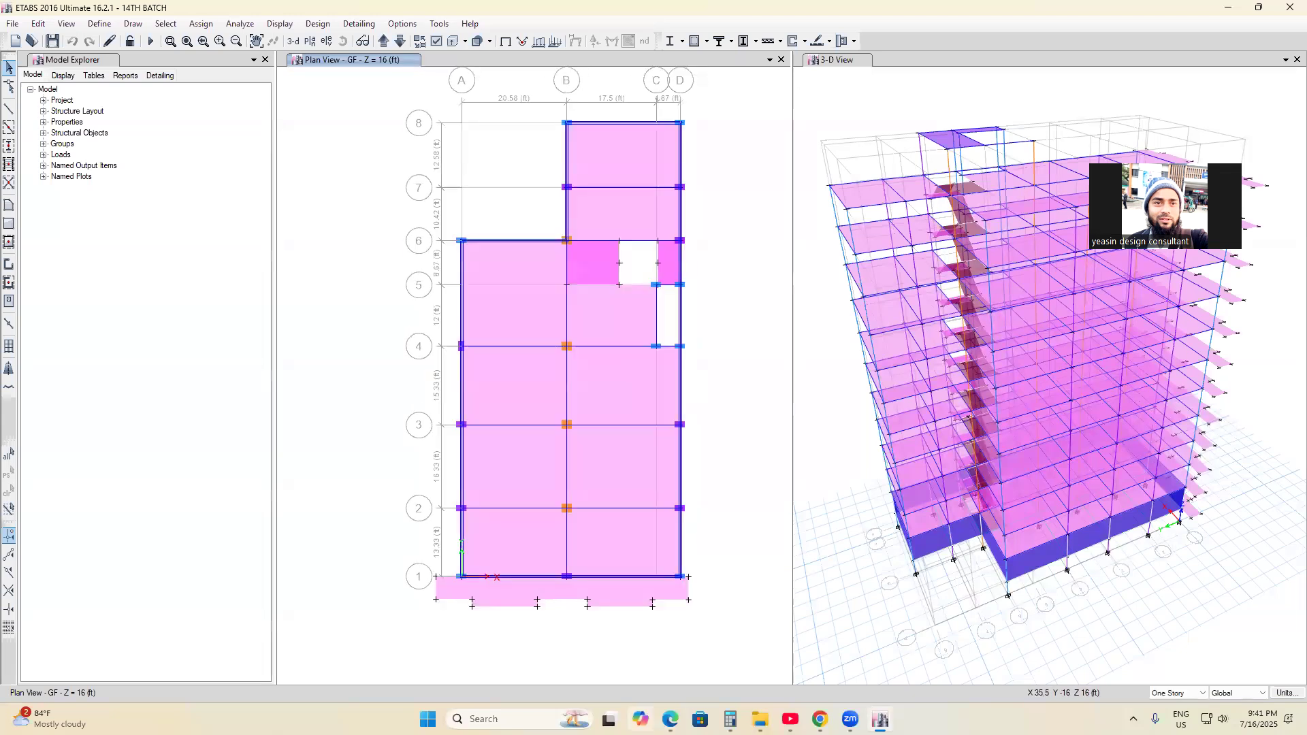
key(alt+Tab)
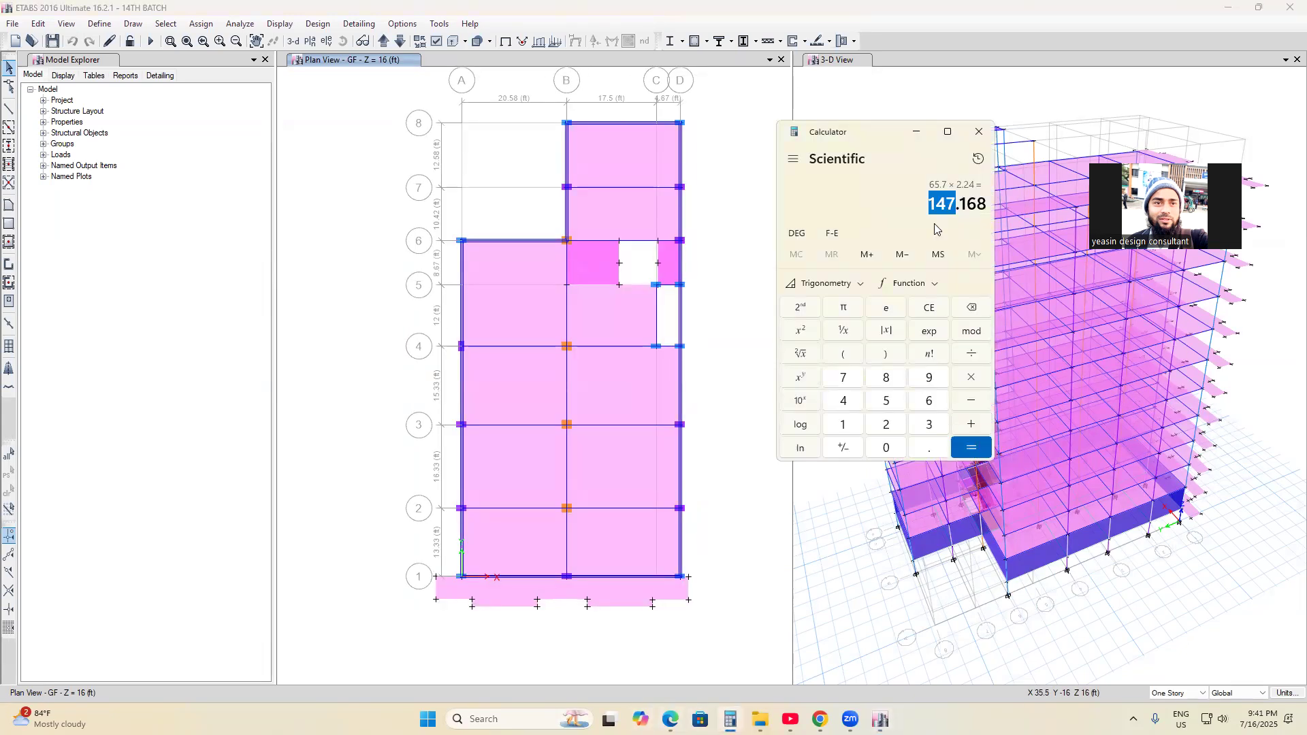
click(930, 307)
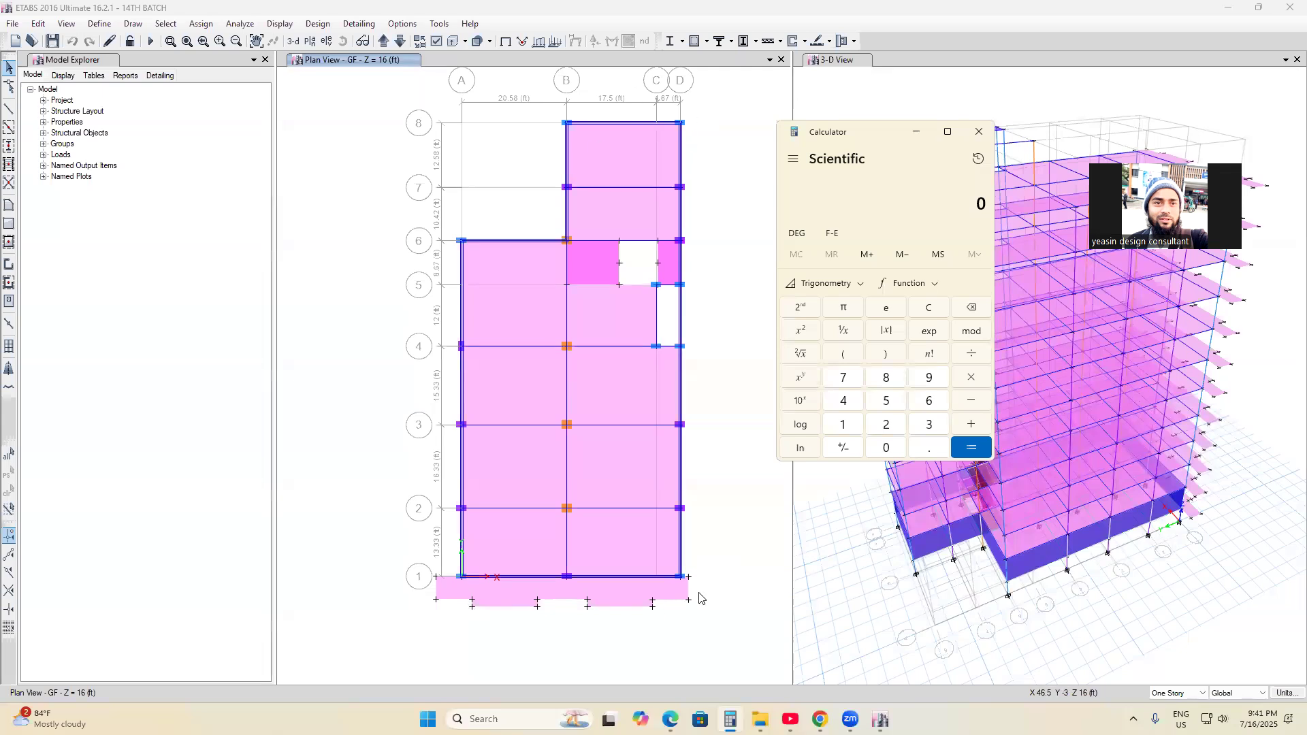
click(844, 382)
click(887, 456)
click(972, 354)
click(930, 425)
double_click(937, 314)
- Switch to the BNBC-2020 PDF and check how the wall pressure coefficients depend on the L/B ratio
mouse_move(756, 719)
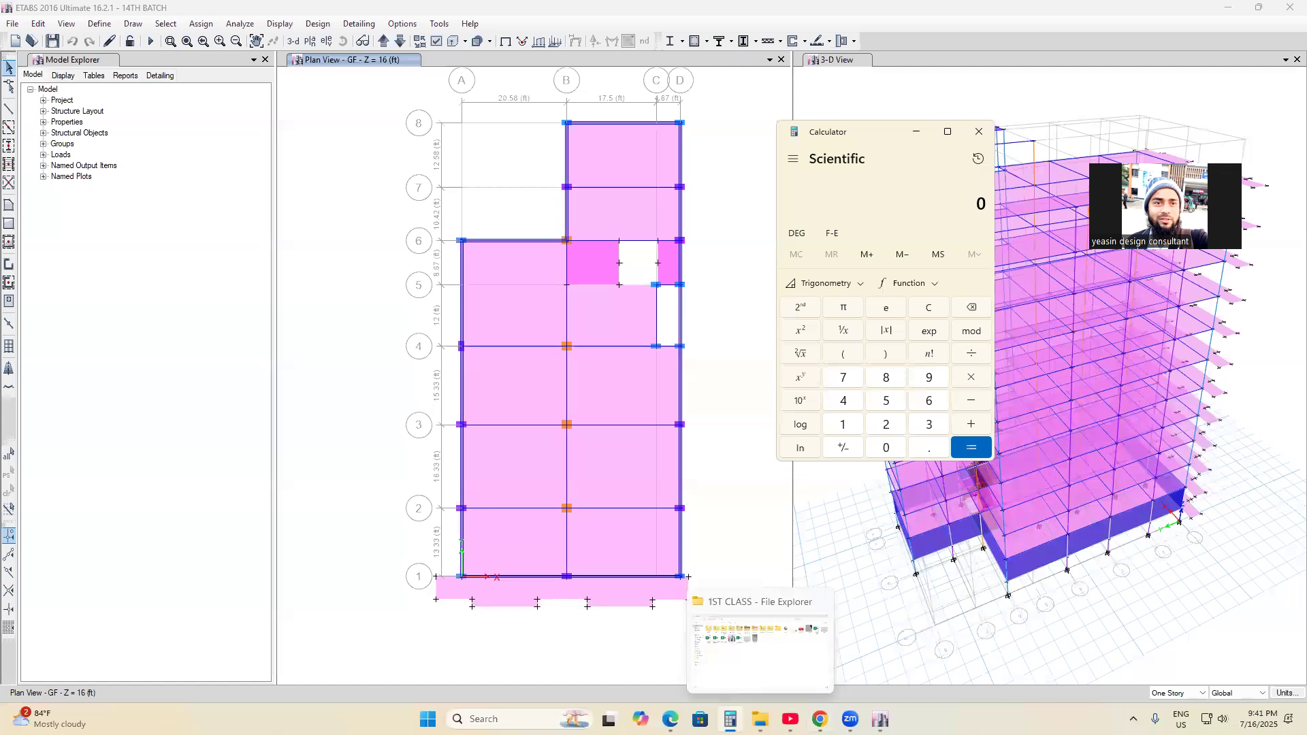
click(671, 720)
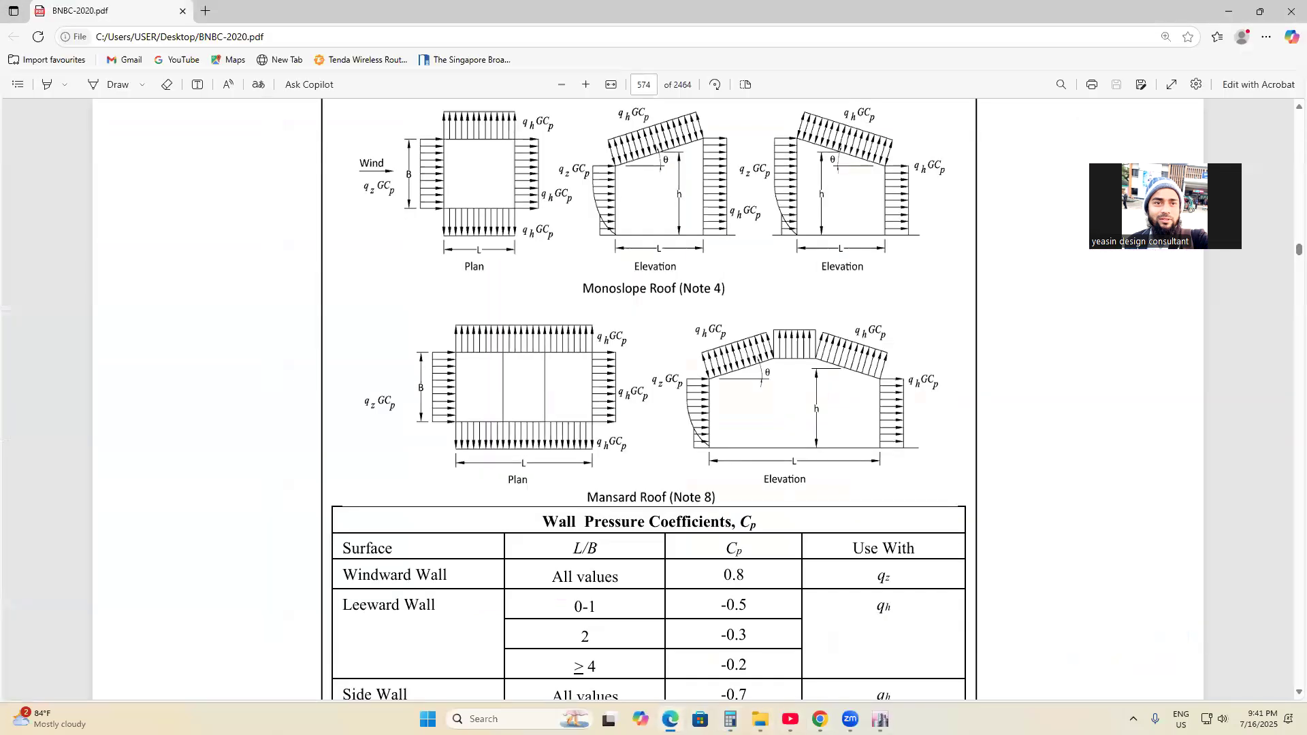
scroll(647, 409, down, 2)
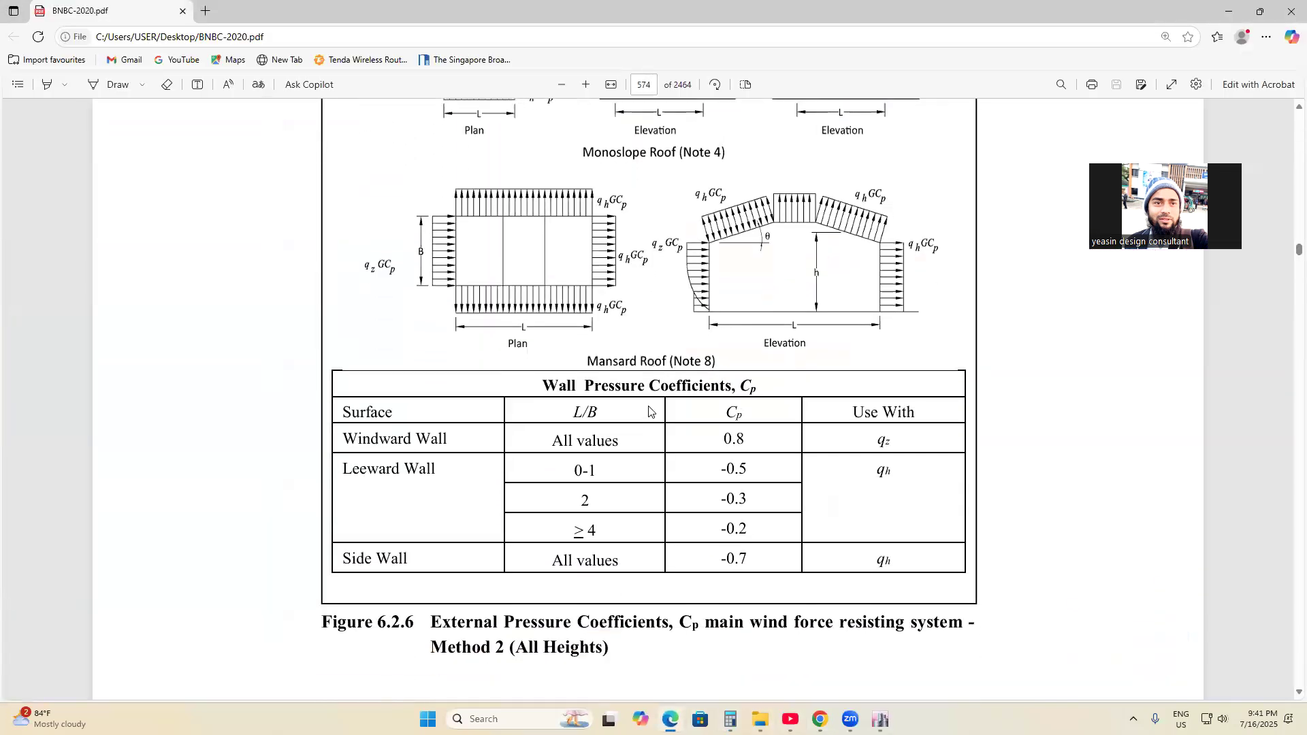
scroll(649, 416, up, 1)
scroll(649, 426, down, 1)
scroll(649, 430, up, 2)
- Return to ETABS and calculate an example L/B ratio of 70 ÷ 30 in Calculator
click(881, 720)
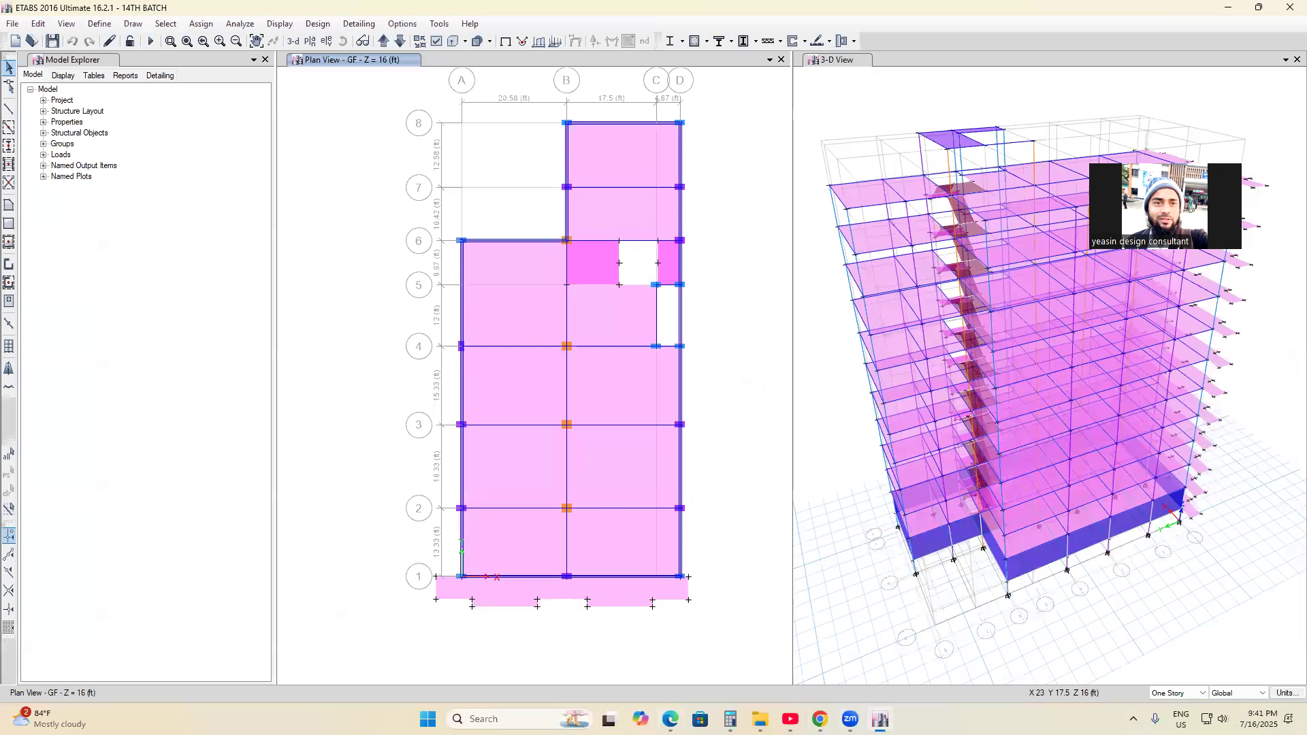
key(XF86Calculator)
click(848, 380)
click(885, 448)
click(972, 354)
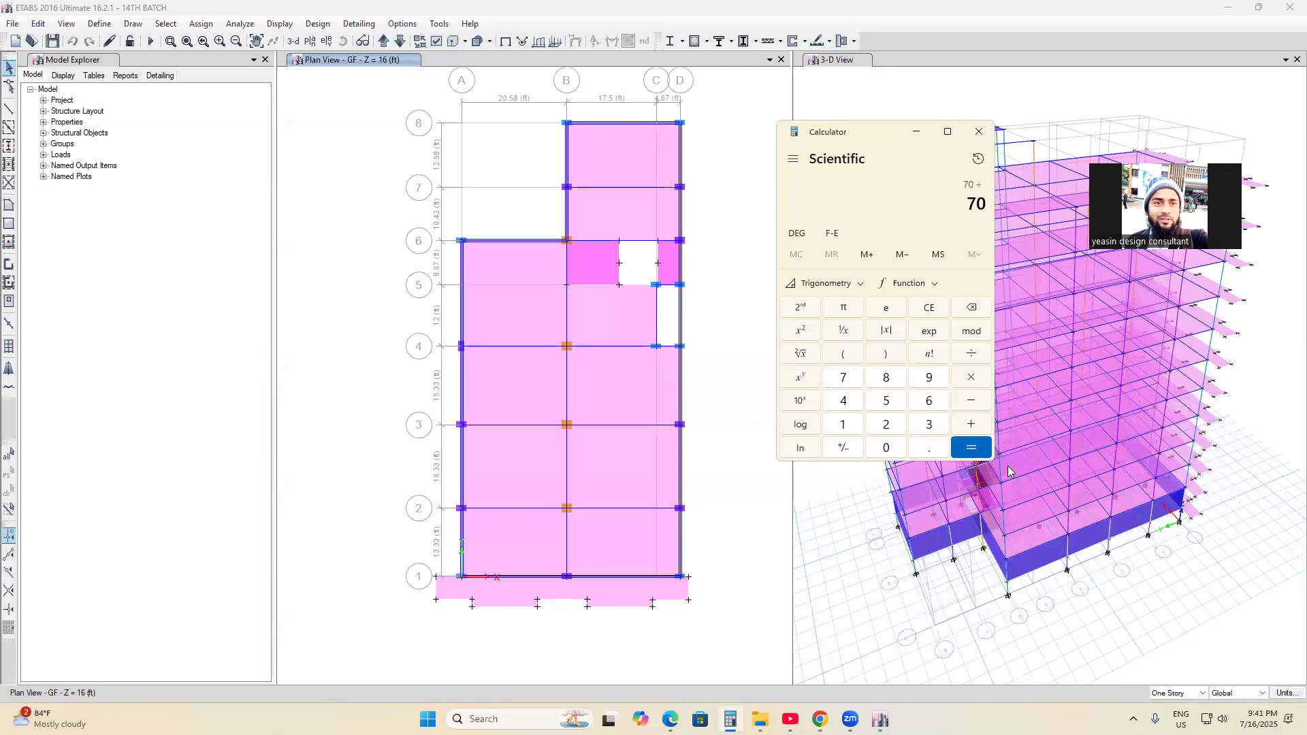
click(925, 427)
click(887, 449)
click(967, 450)
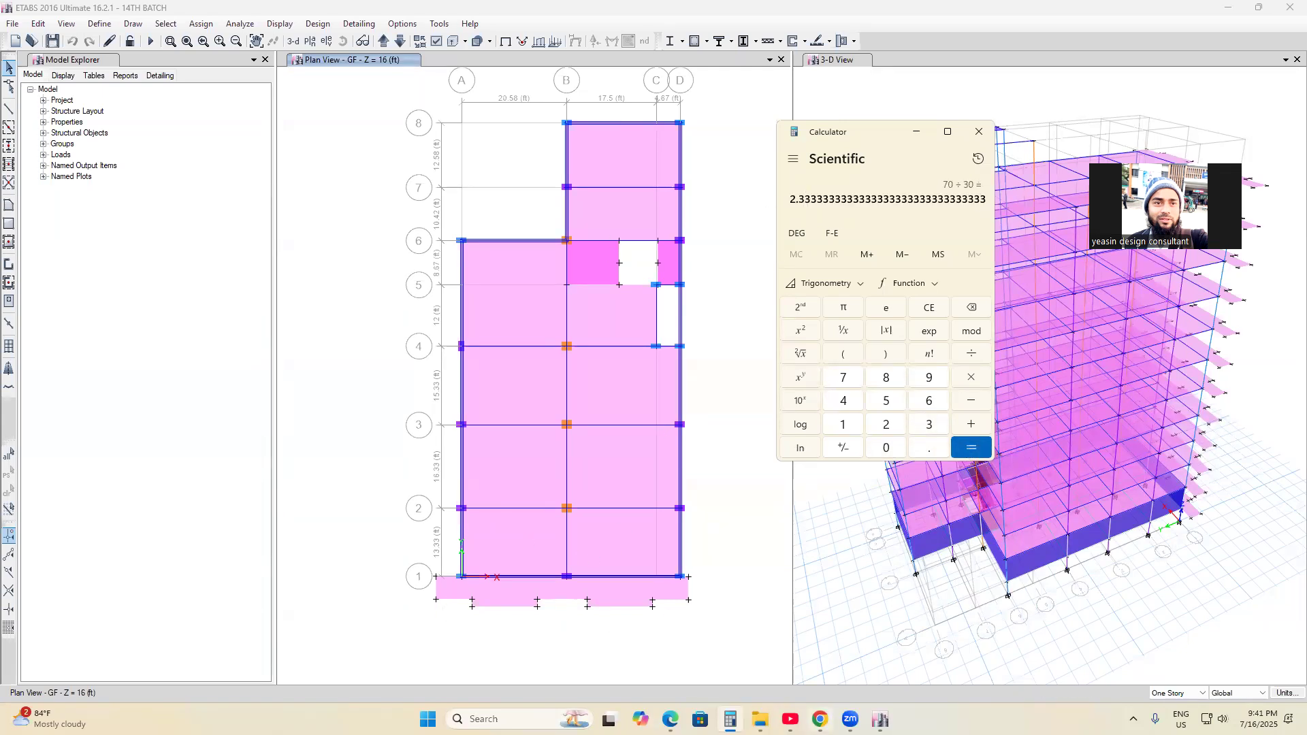
click(730, 719)
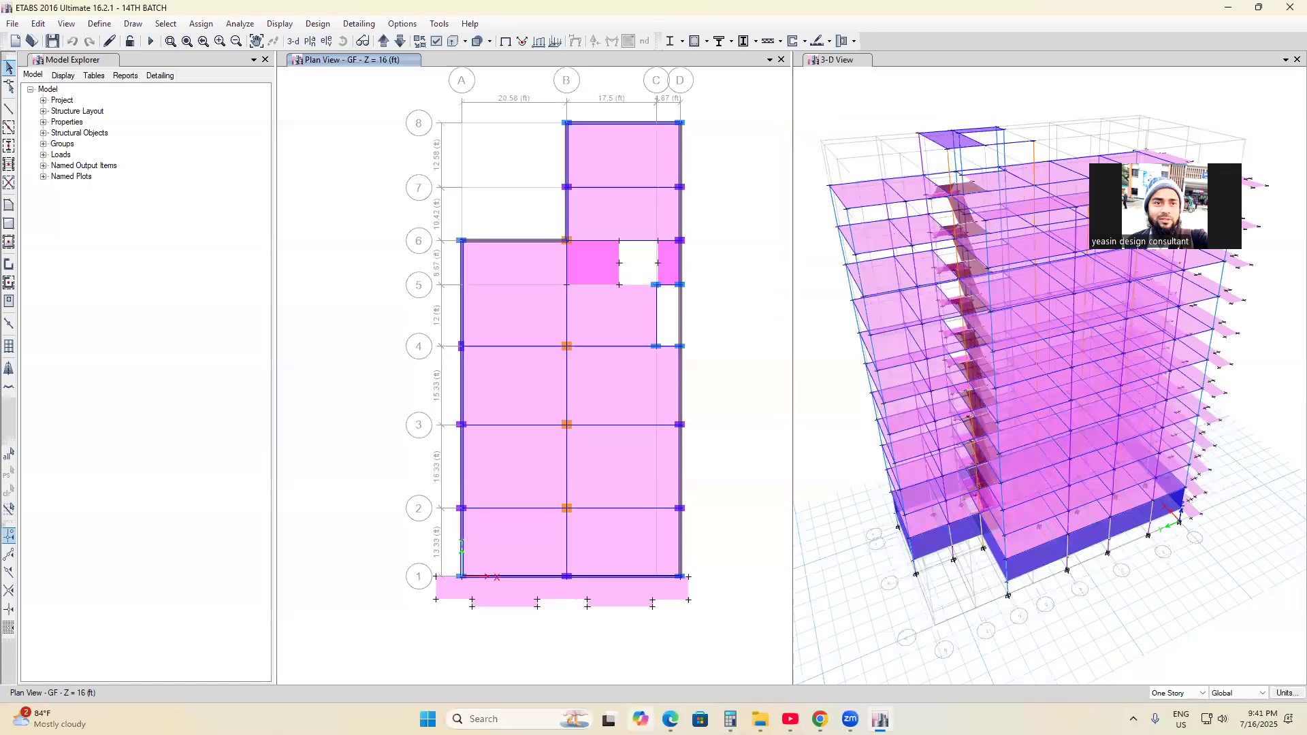
- Compare the ratio with the leeward wall coefficients in the BNBC-2020 PDF, then return to ETABS
key(alt+Tab)
scroll(584, 509, up, 1)
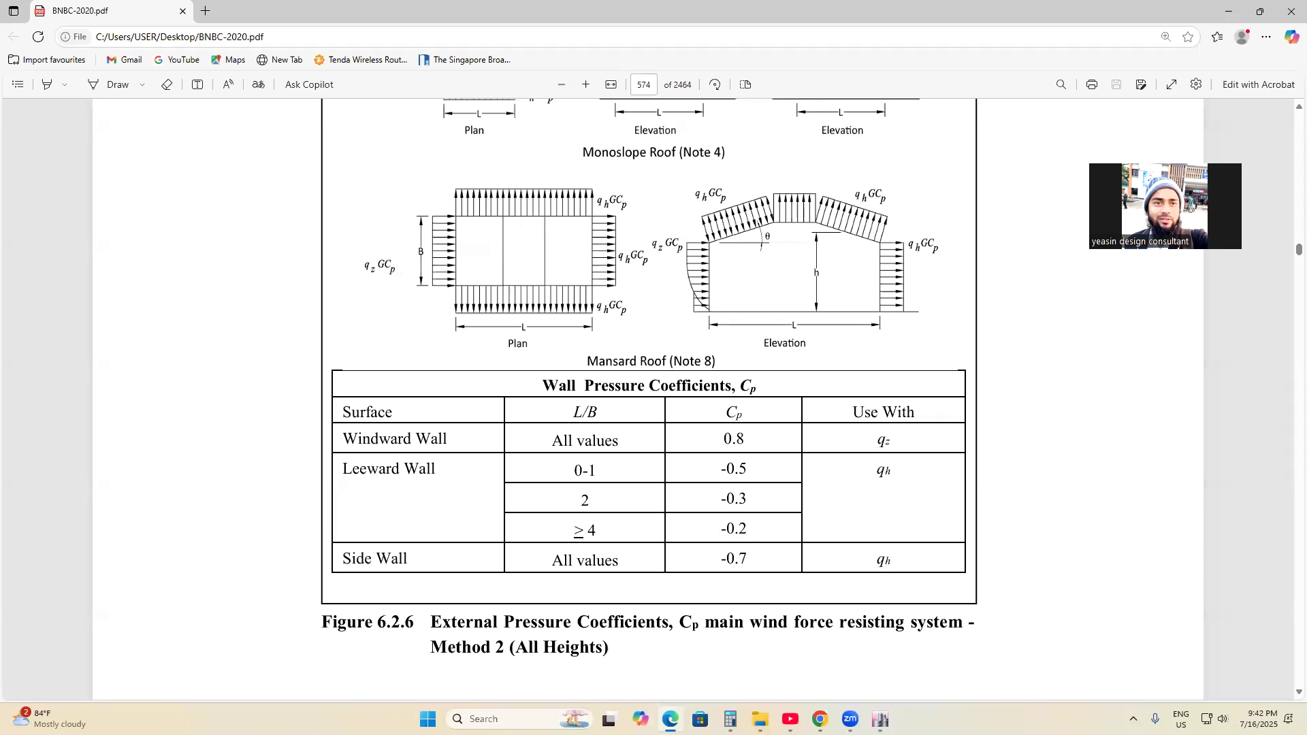
key(alt+Tab)
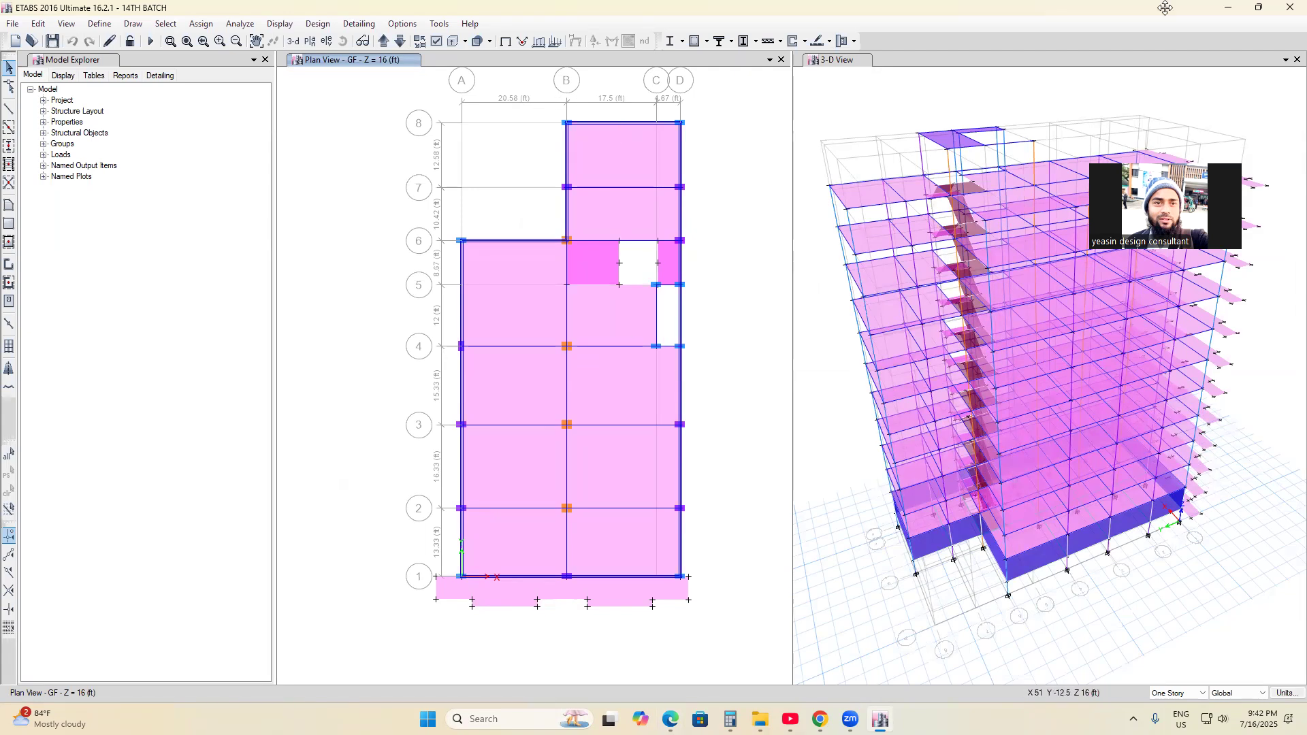
- Leave ETABS for the 14th batch floor plan drawing in AutoCAD and dismiss the missing-references notice
click(1227, 8)
click(1229, 8)
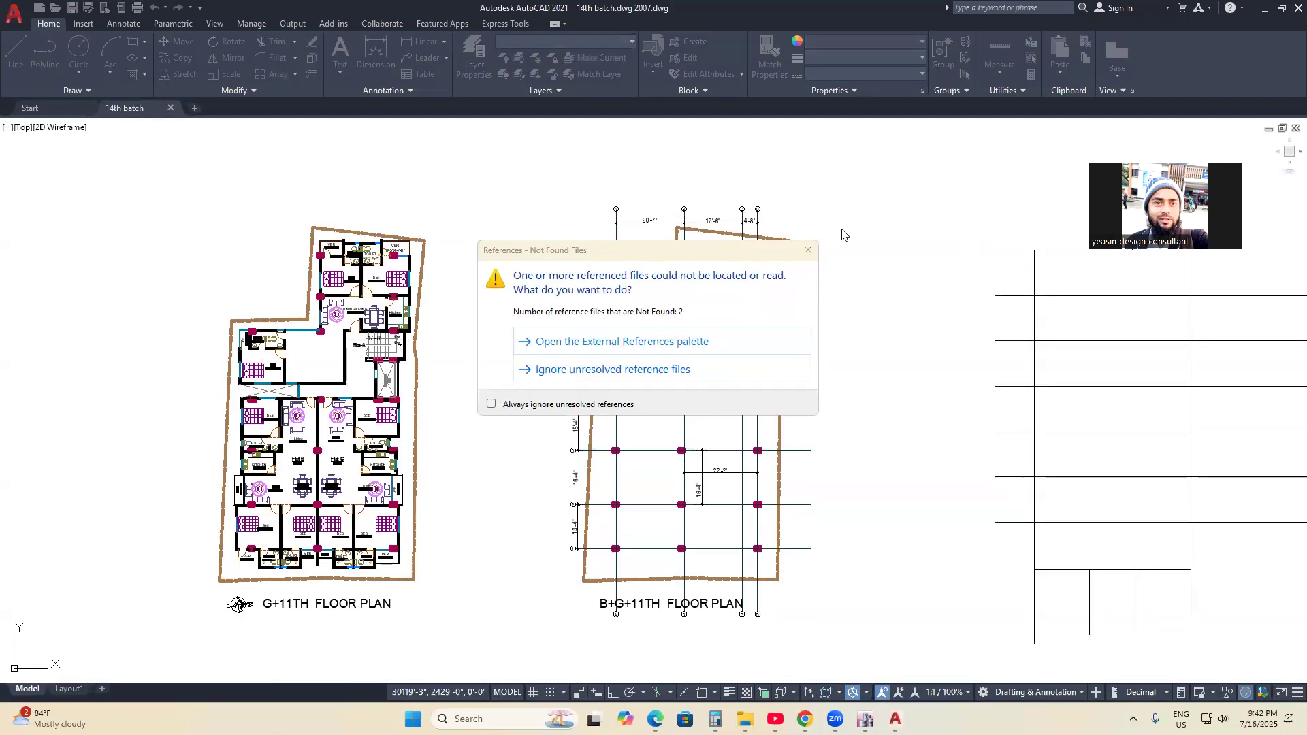
click(808, 250)
- Add a linear dimension for the overall width of the G+11th floor plan, placed below the plan title
mouse_move(469, 455)
middle_down()
mouse_move(469, 365)
mouse_move(763, 339)
middle_up()
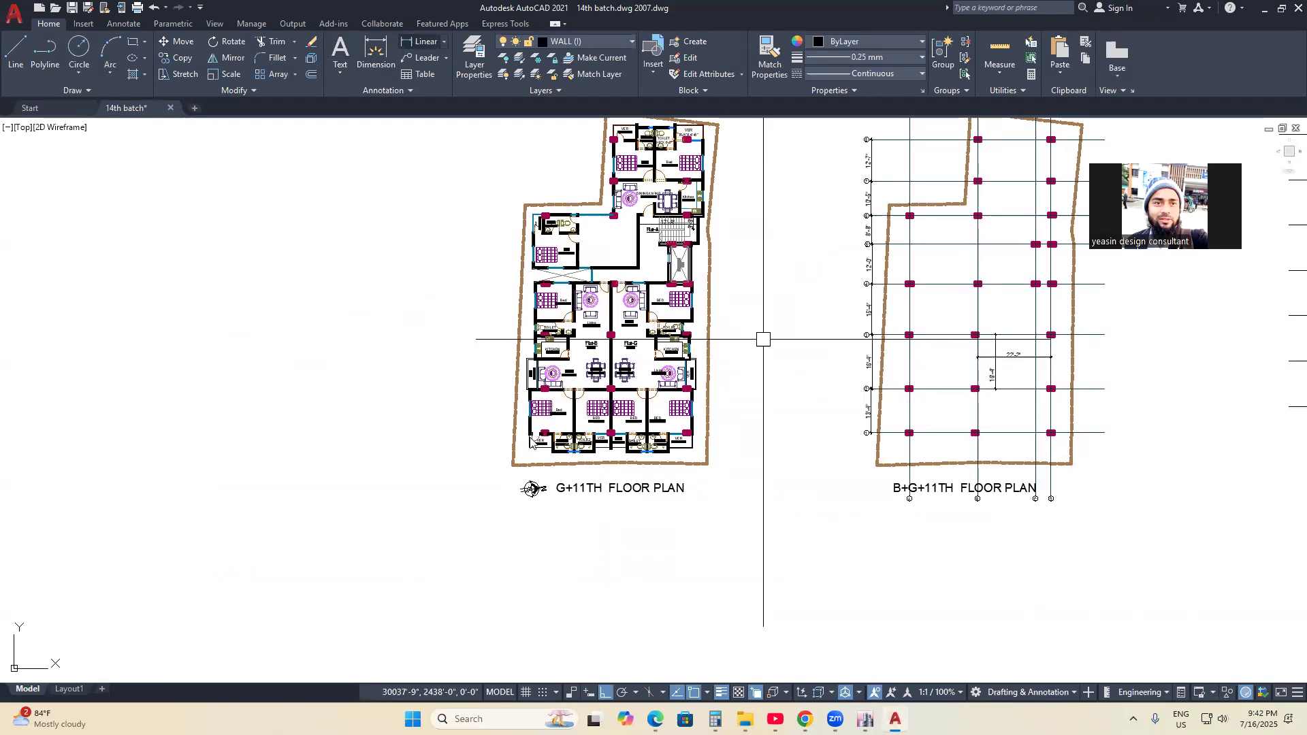
scroll(537, 455, up, 2)
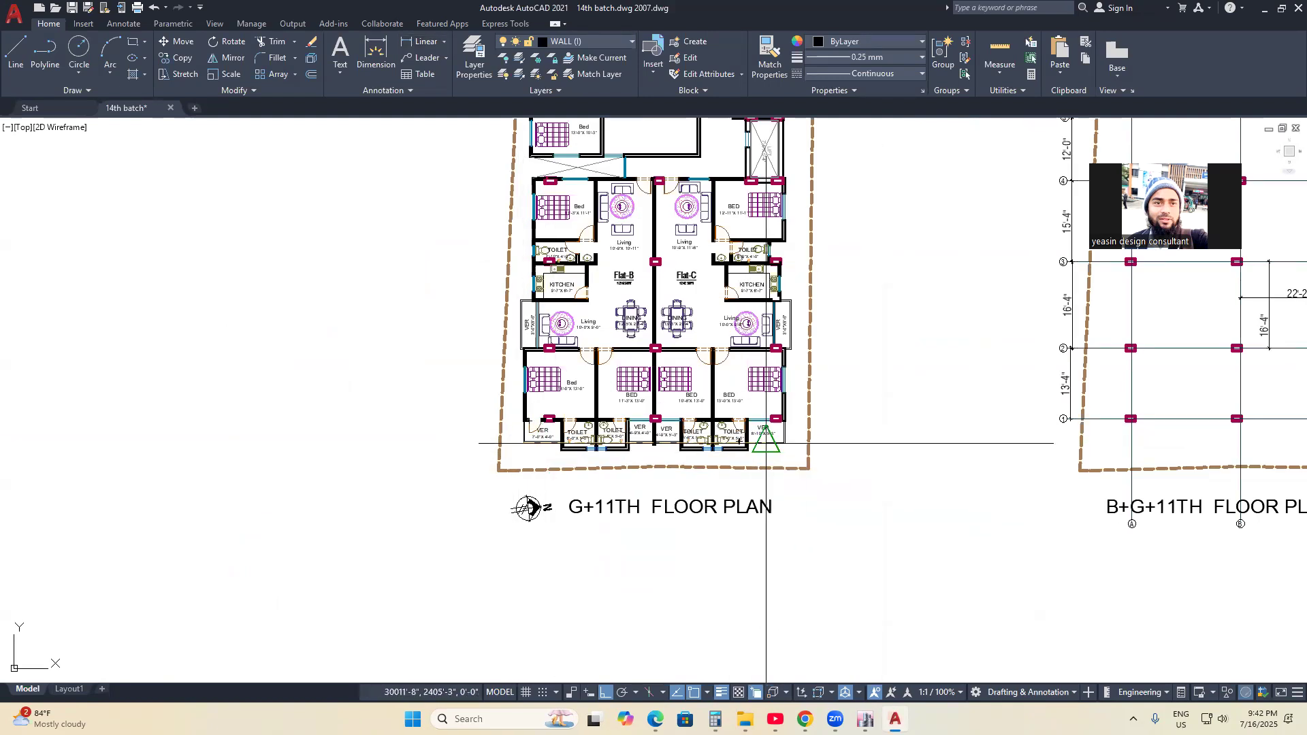
click(783, 442)
click(790, 540)
middle_drag(821, 529, 732, 616)
- Add a vertical linear dimension for the overall length of the G+11th floor plan, placed beside the building
click(425, 42)
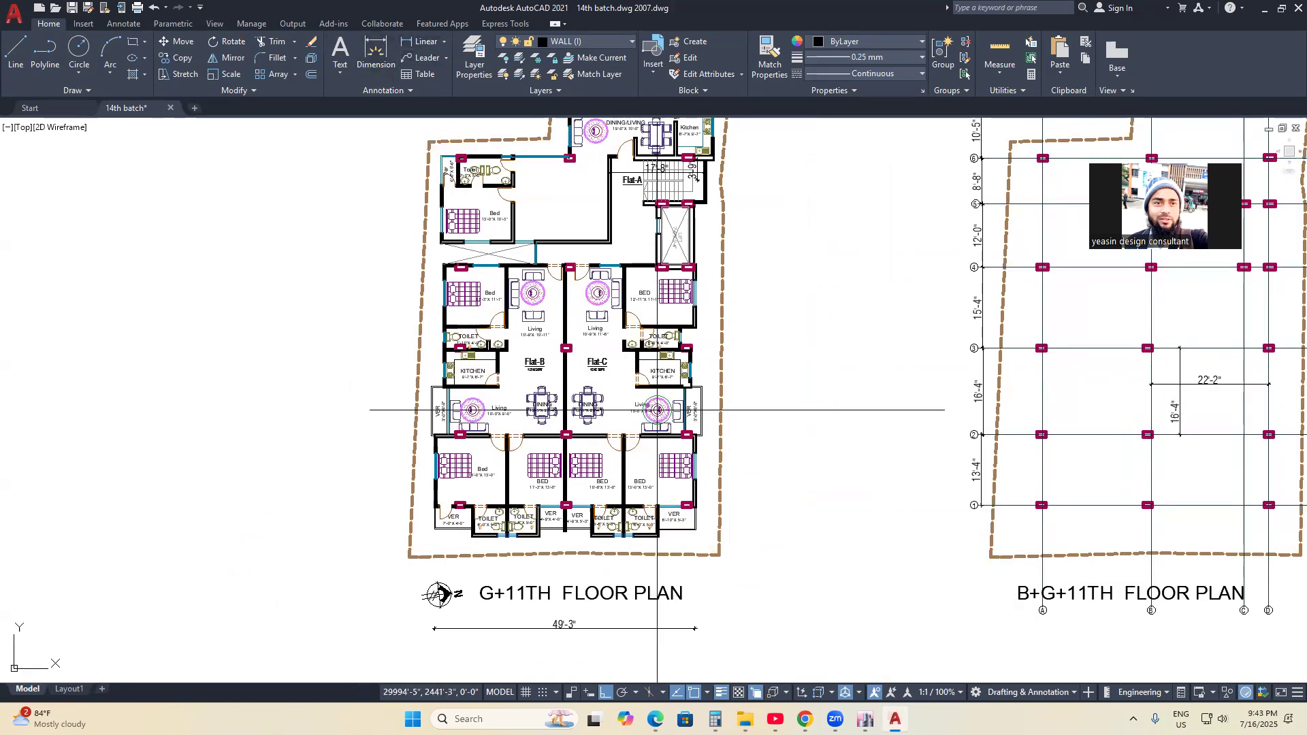
scroll(783, 238, down, 2)
scroll(684, 276, up, 4)
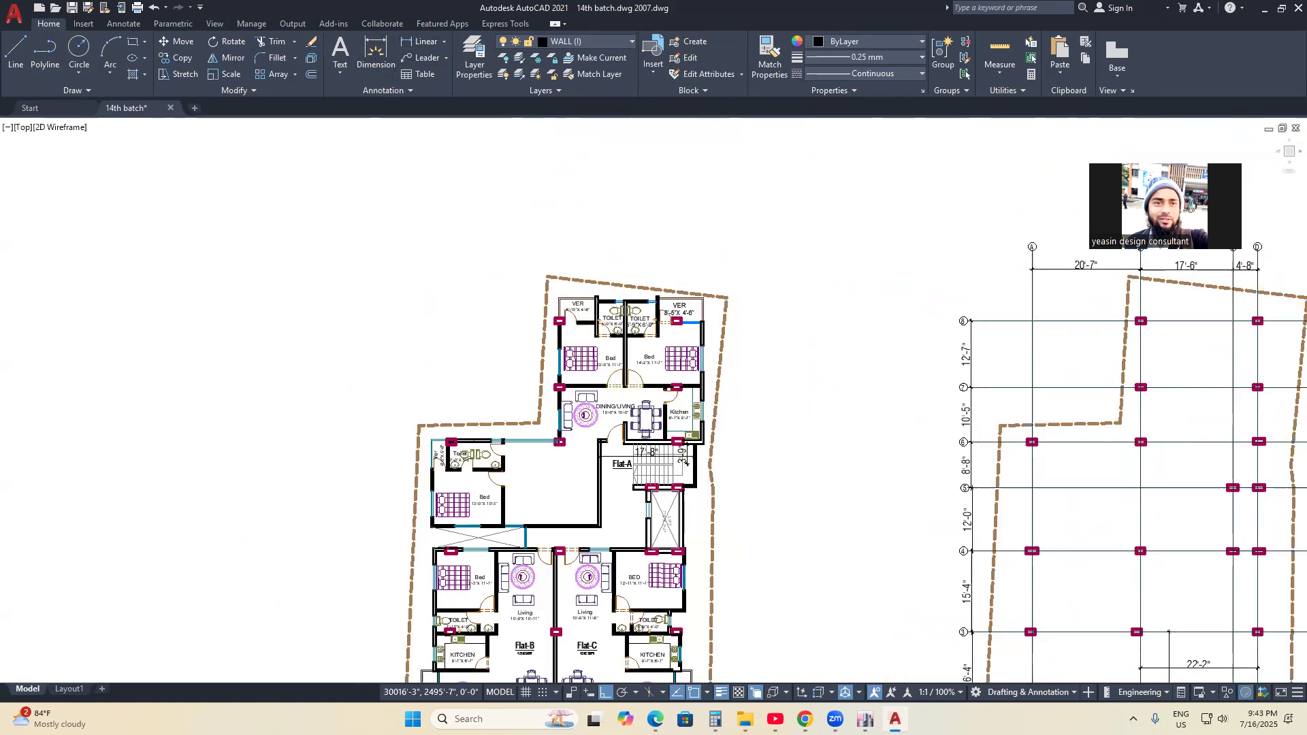
click(685, 276)
click(820, 340)
scroll(834, 439, down, 2)
middle_drag(883, 511, 837, 297)
scroll(796, 449, up, 2)
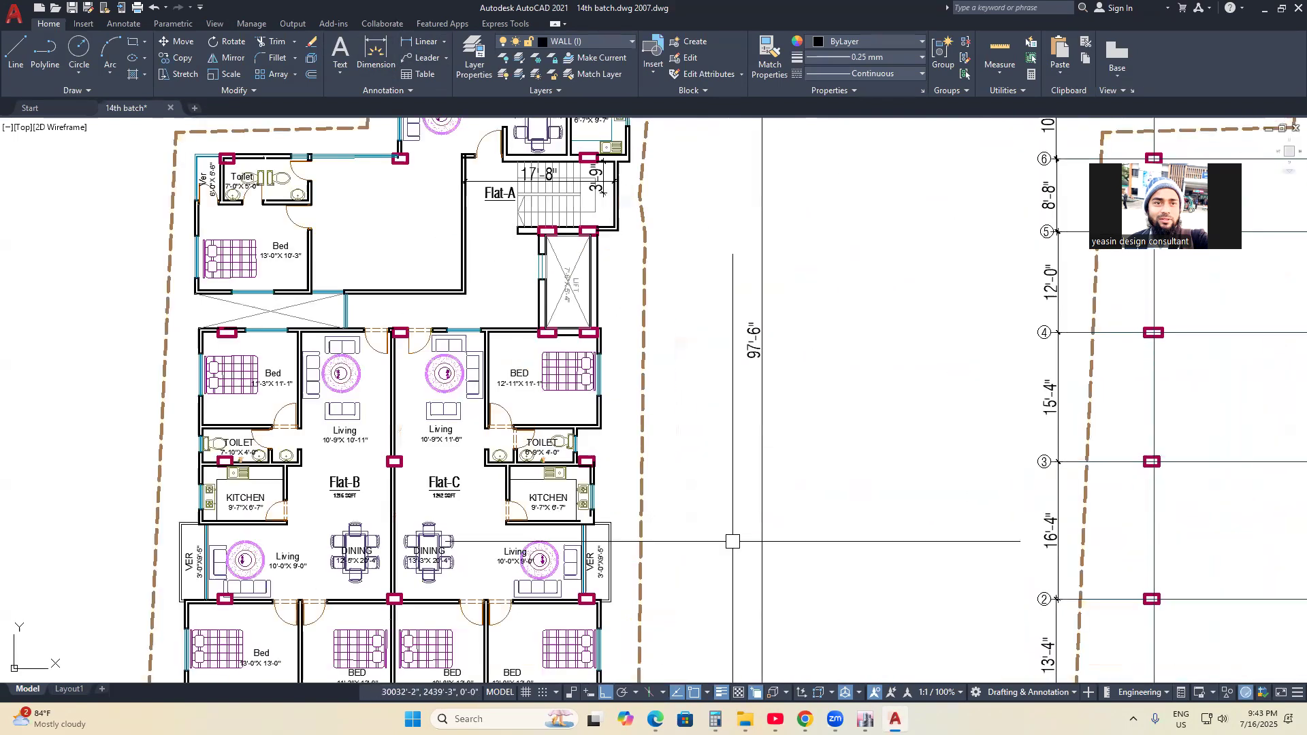
- Open the Calculator and divide the building length of 97 by the width of 49 to get the L/B ratio
click(715, 719)
key(Escape)
click(930, 377)
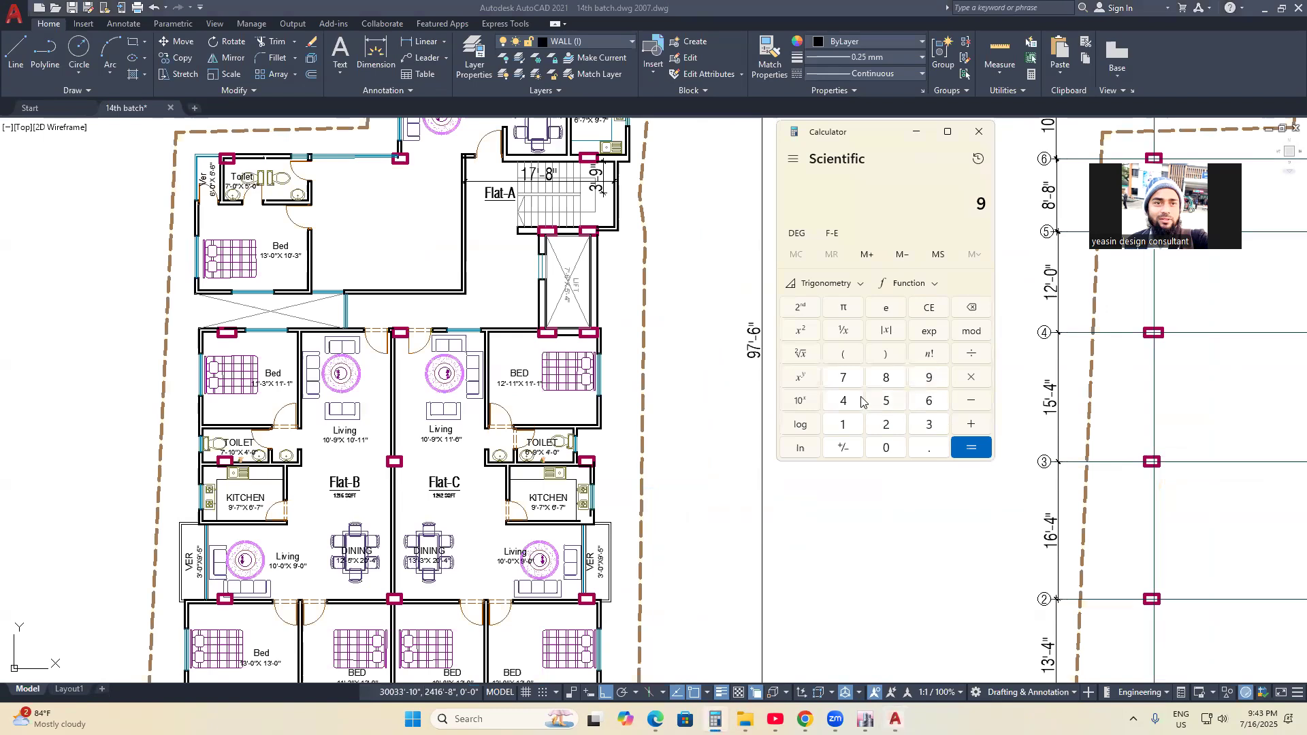
click(843, 378)
click(969, 352)
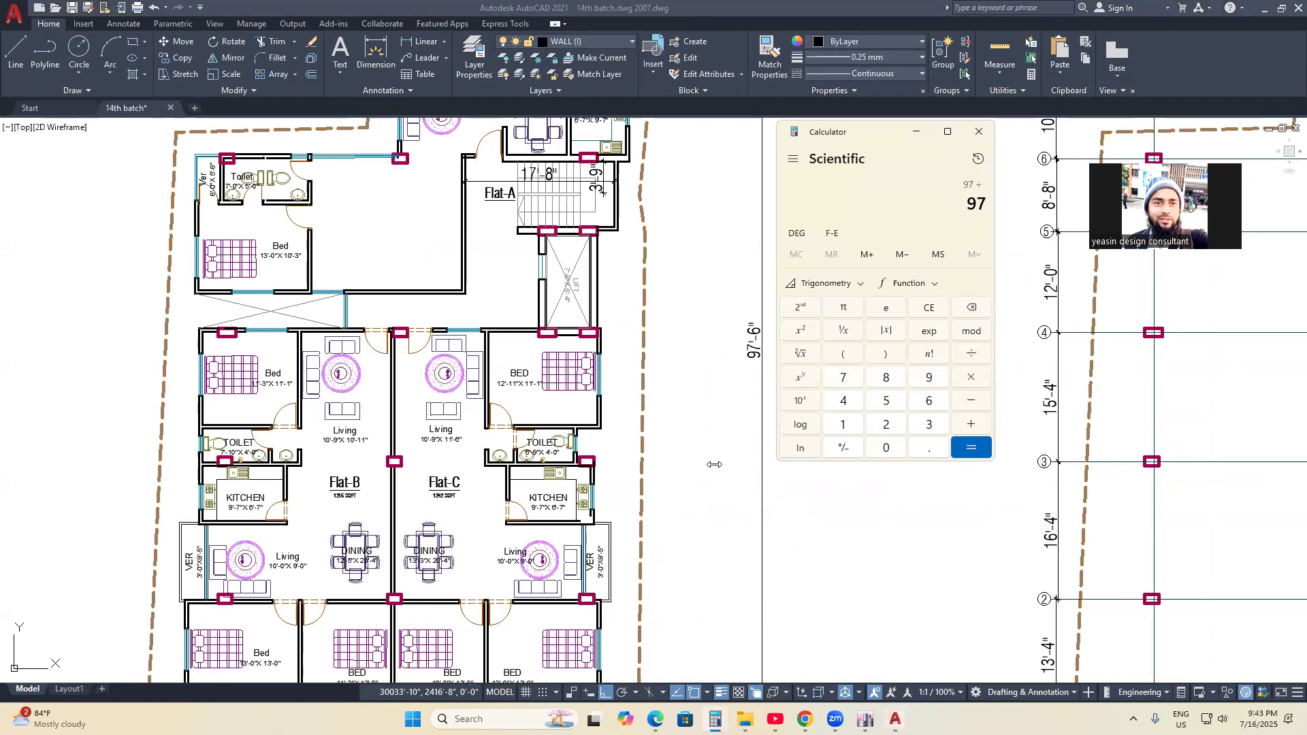
click(844, 401)
click(929, 377)
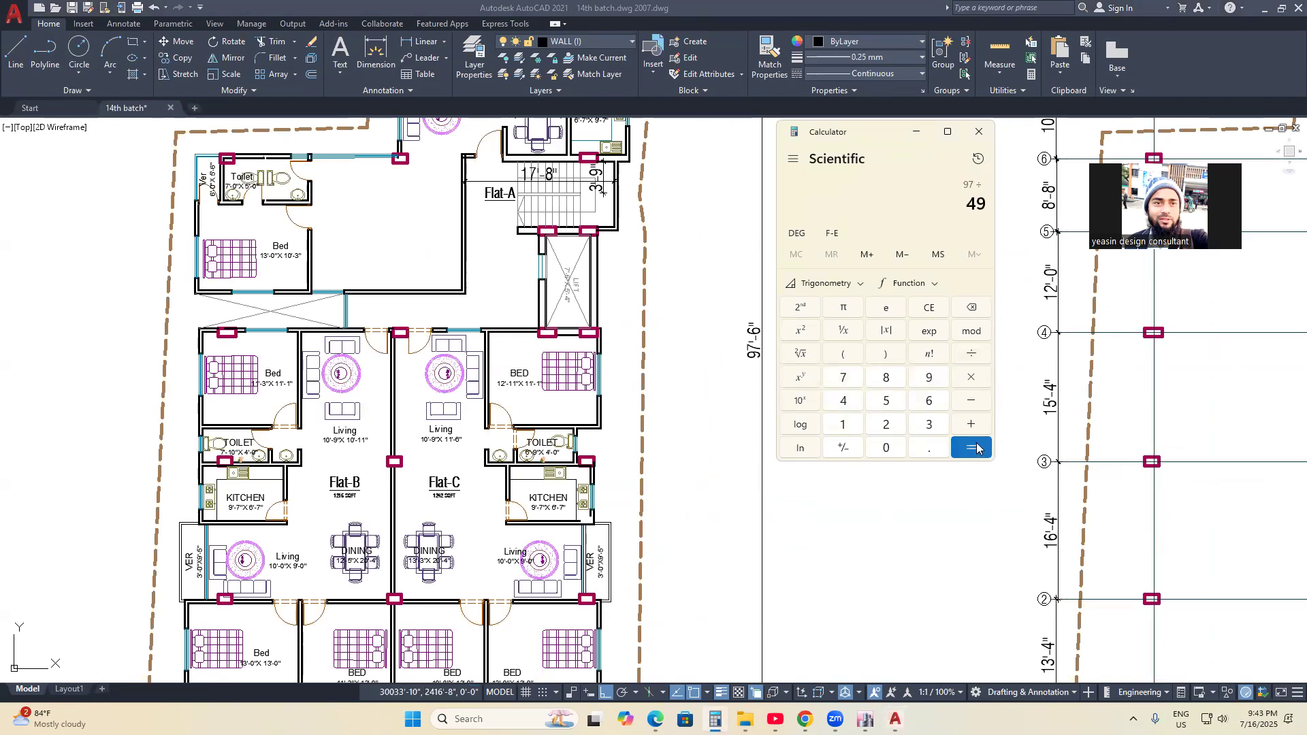
click(971, 447)
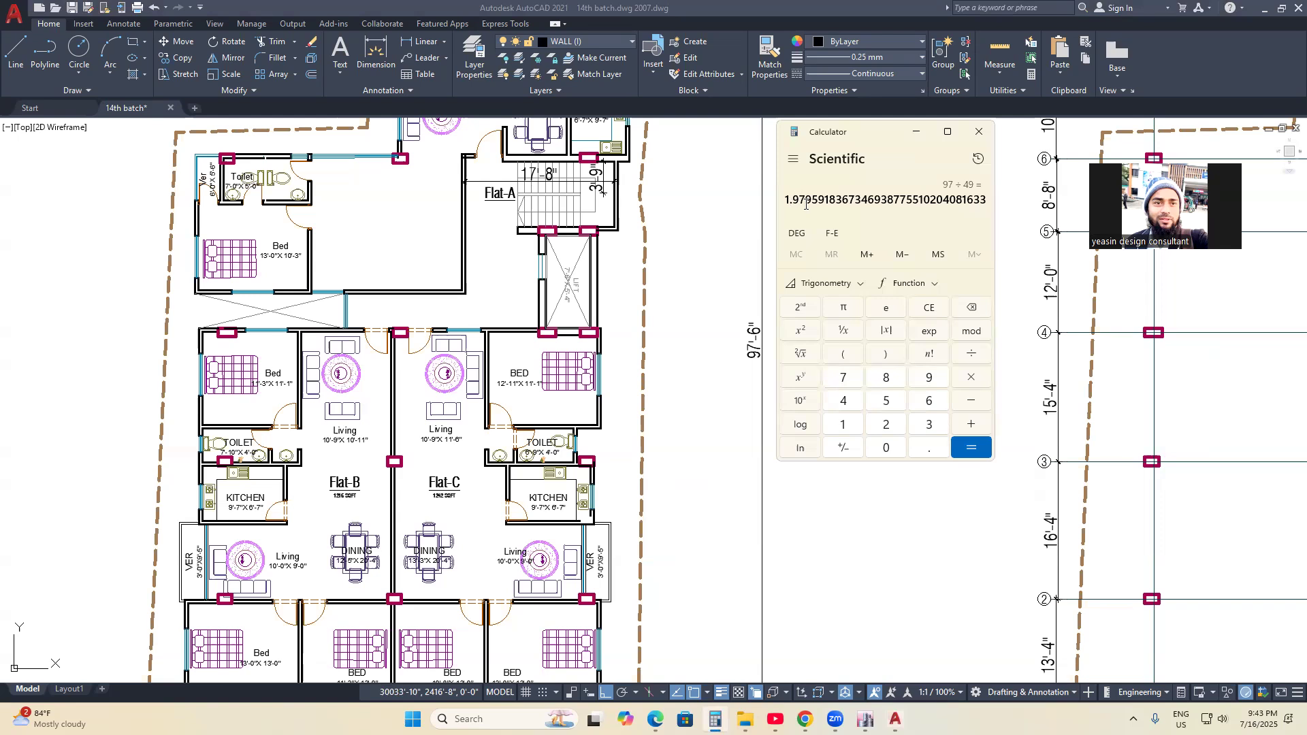
- Look up the leeward wall coefficient for the ratio in the BNBC-2020 PDF, then return to ETABS
key(alt+Tab)
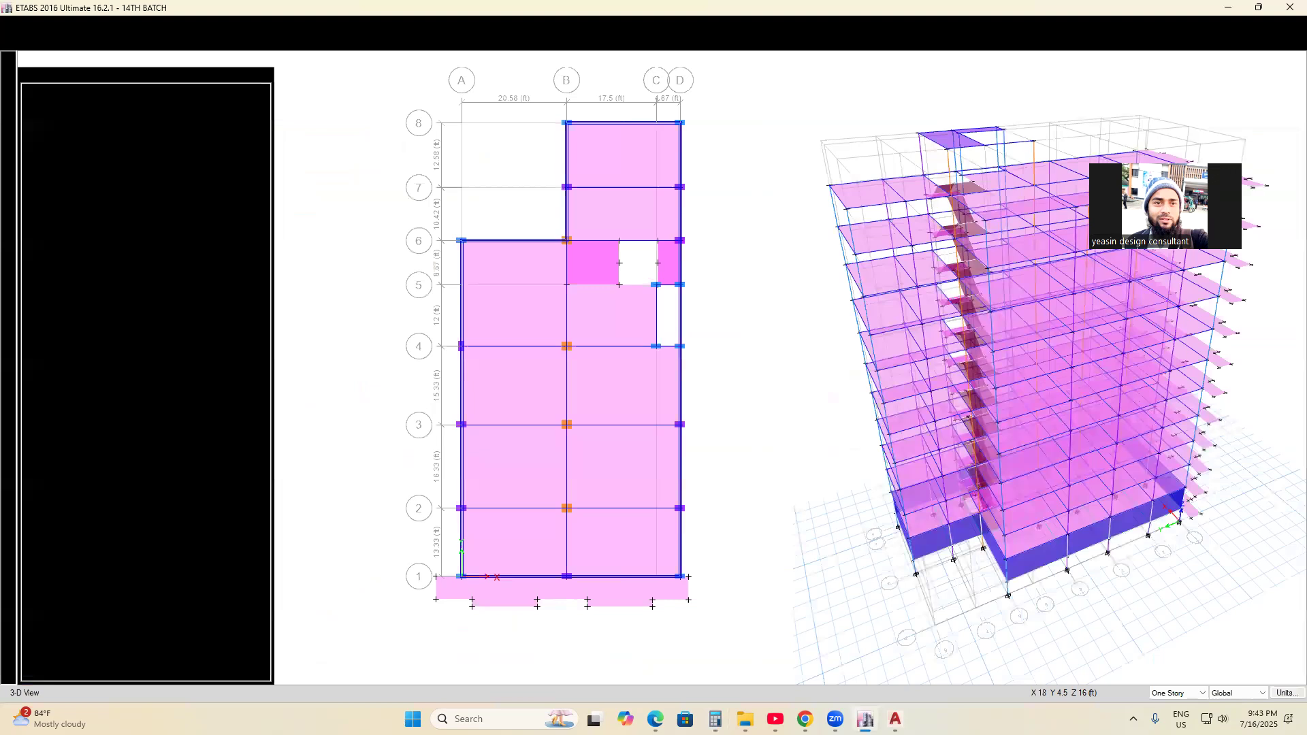
key(alt+Tab)
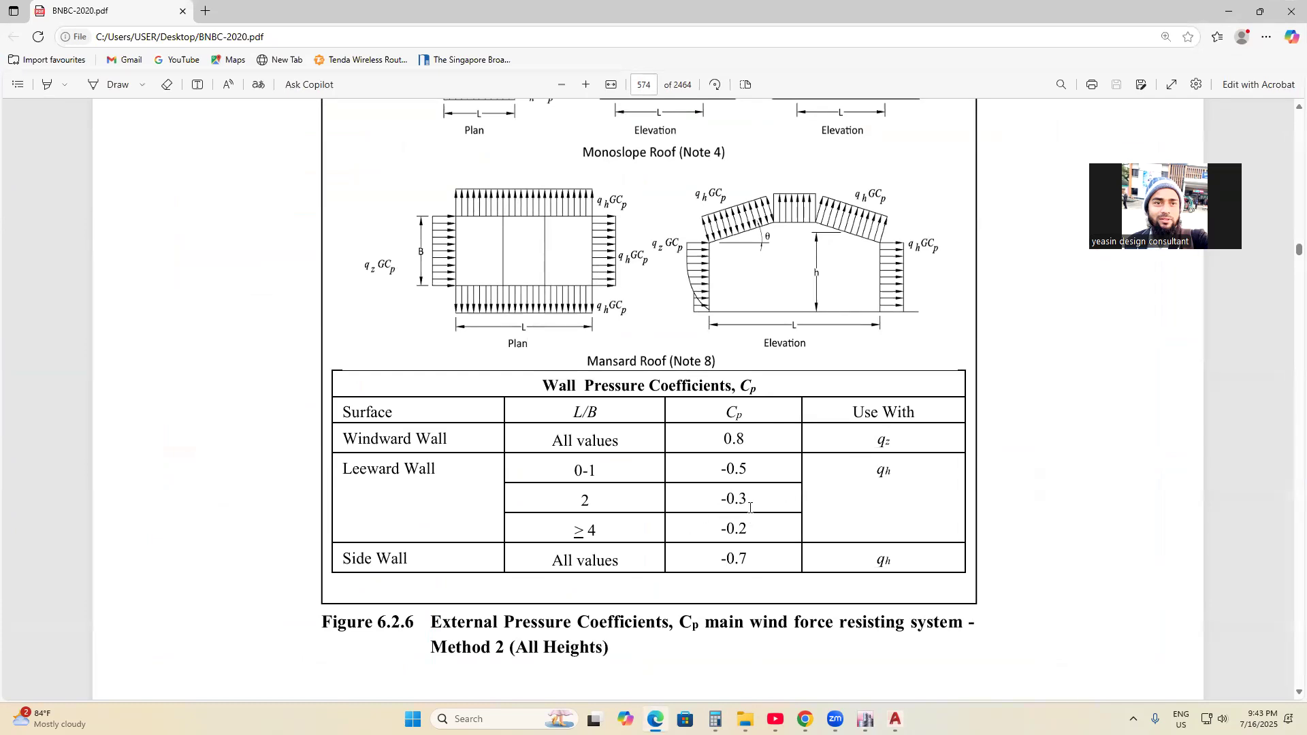
click(865, 719)
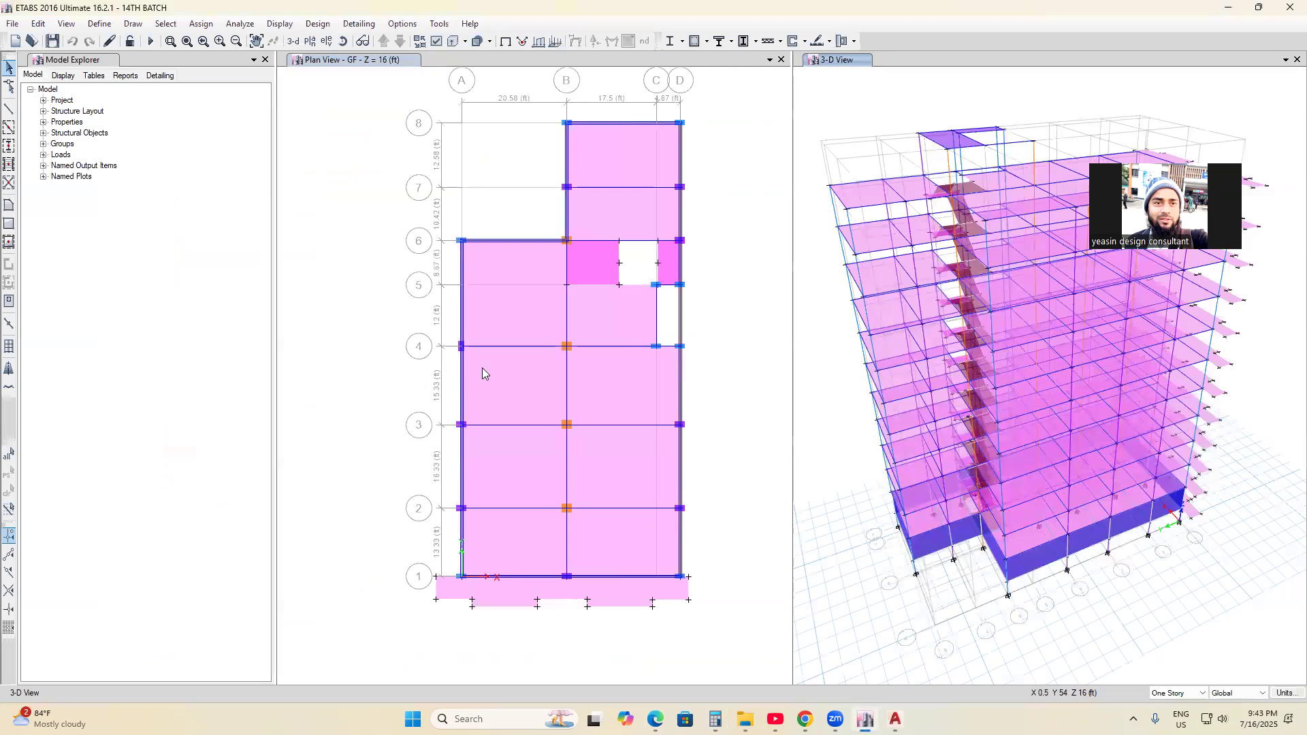
- Set the leeward coefficient Cpl of the WX wind load pattern to 0.3, rechecking it against the BNBC-2020 table
click(99, 23)
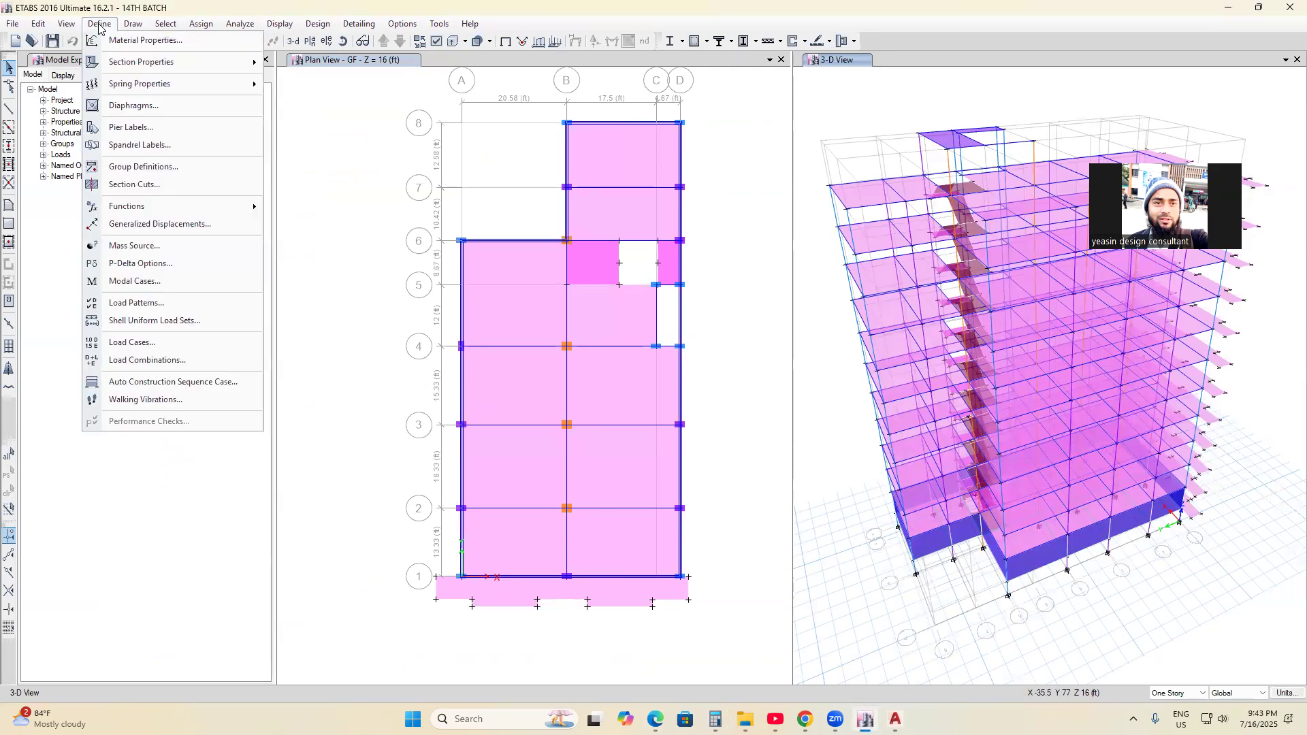
click(136, 303)
click(416, 390)
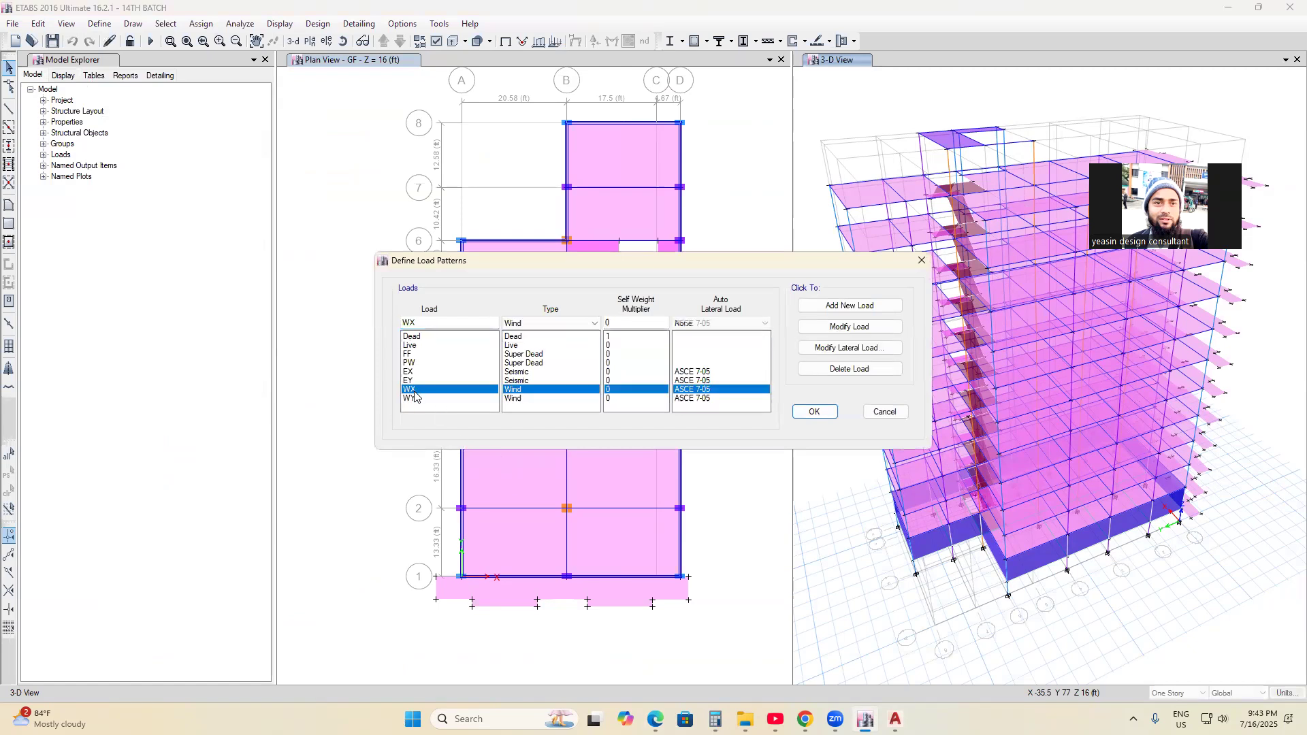
click(837, 351)
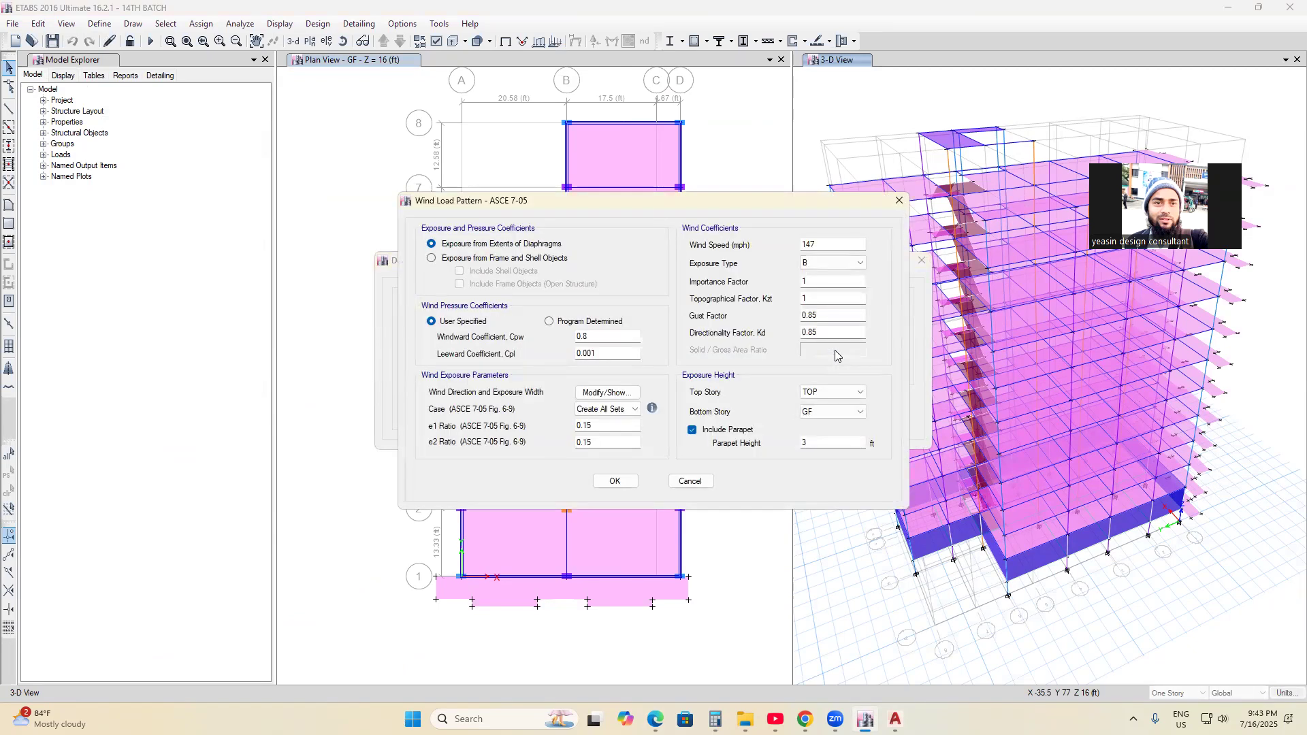
click(596, 353)
key(alt+Tab)
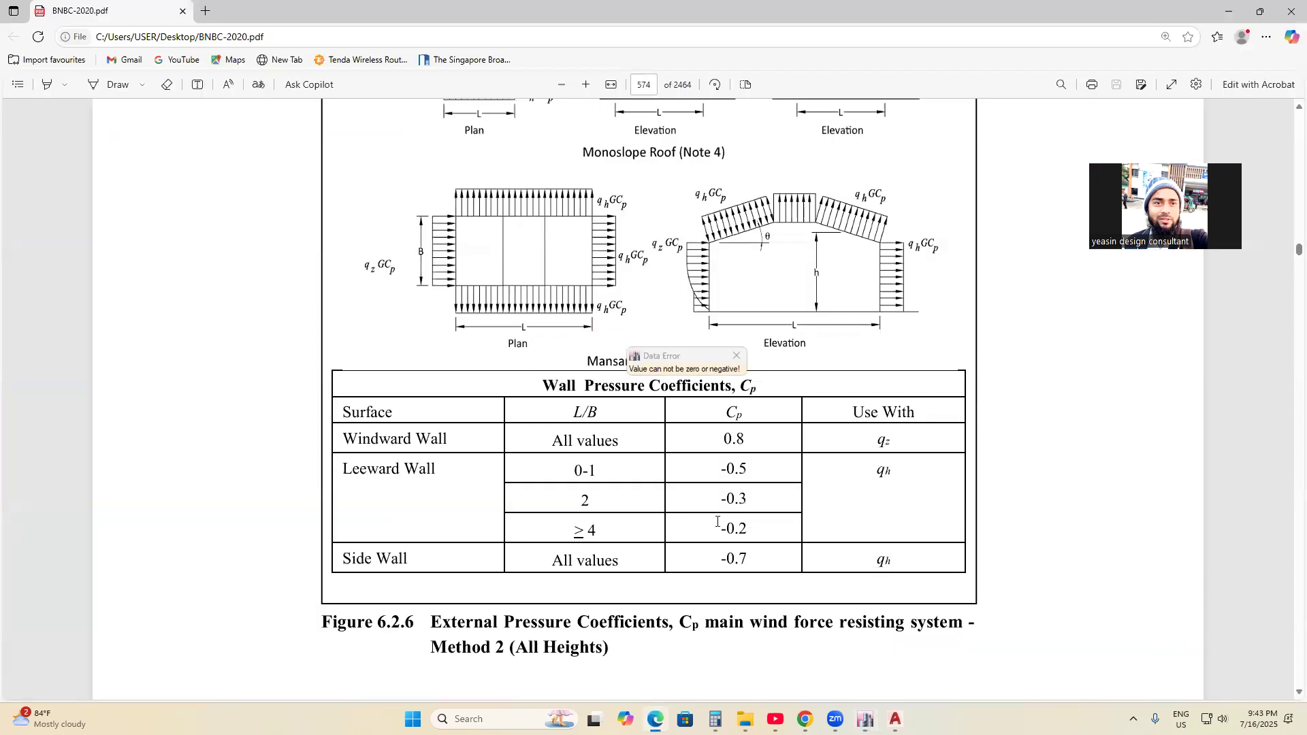
key(alt+Tab)
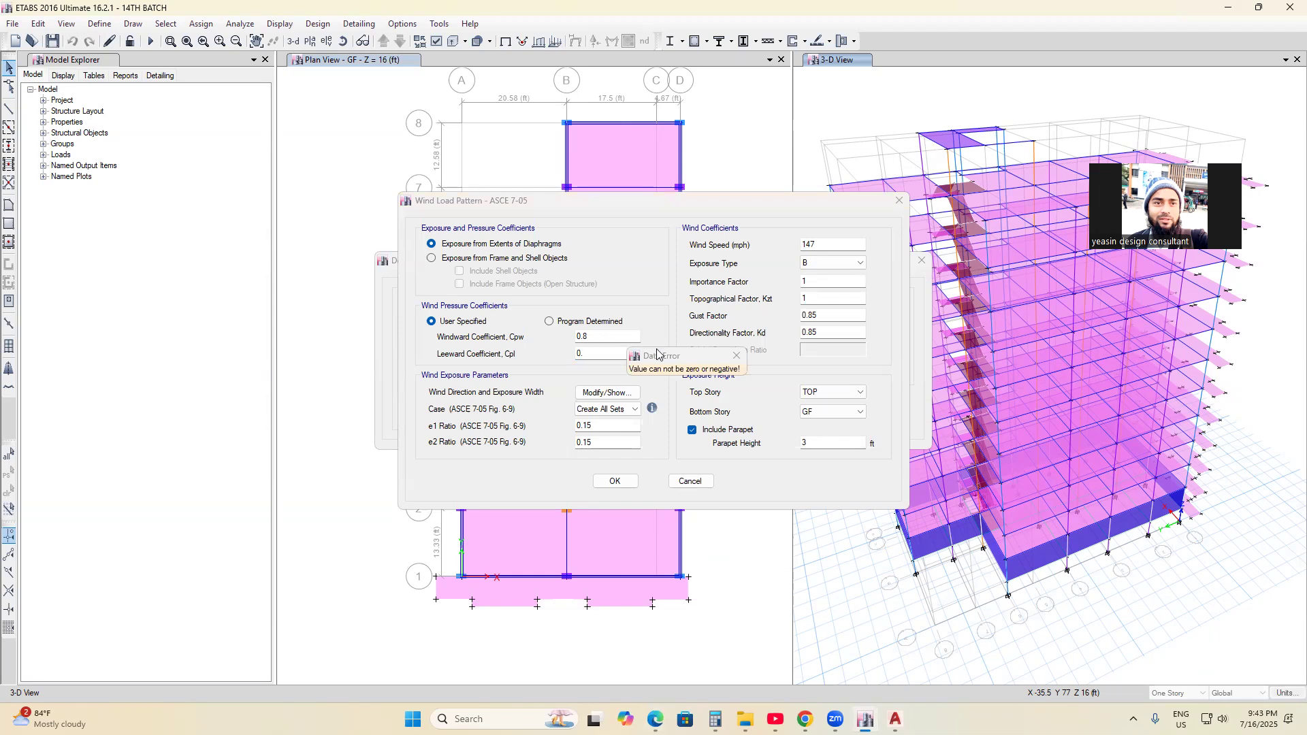
click(599, 355)
text(8)
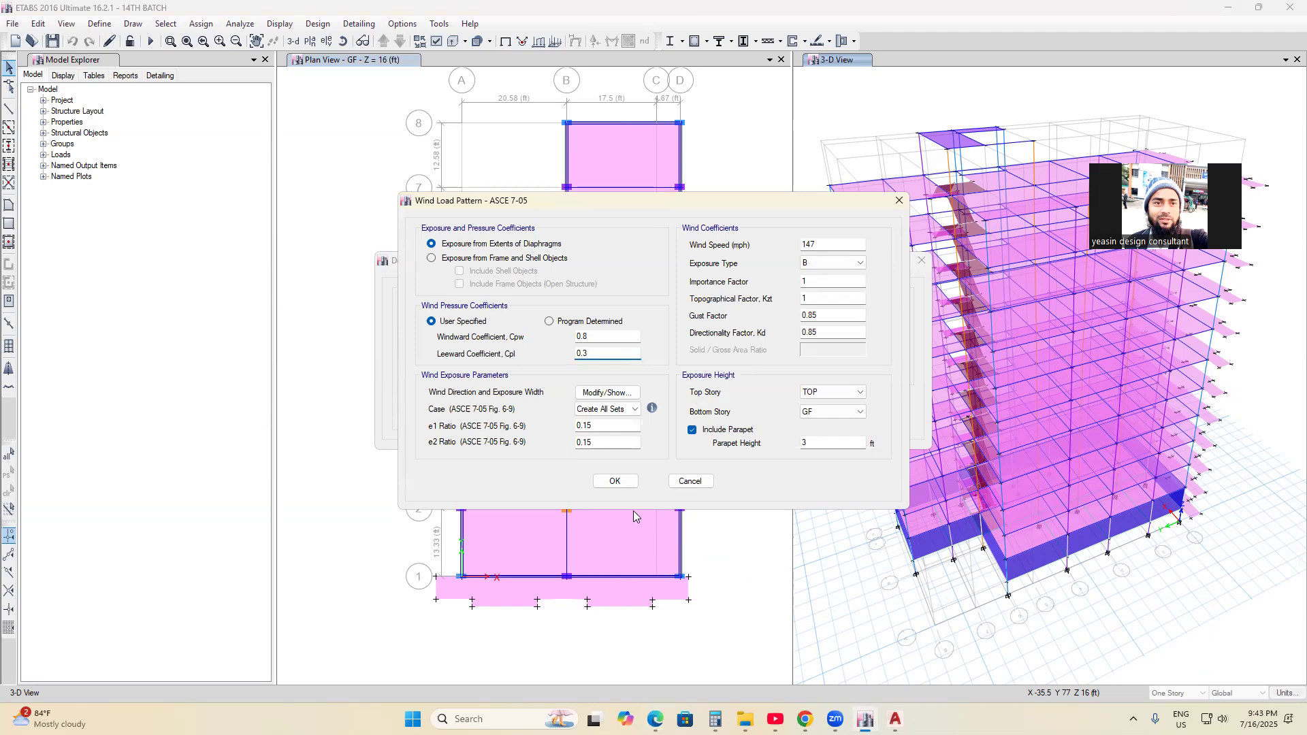
click(615, 481)
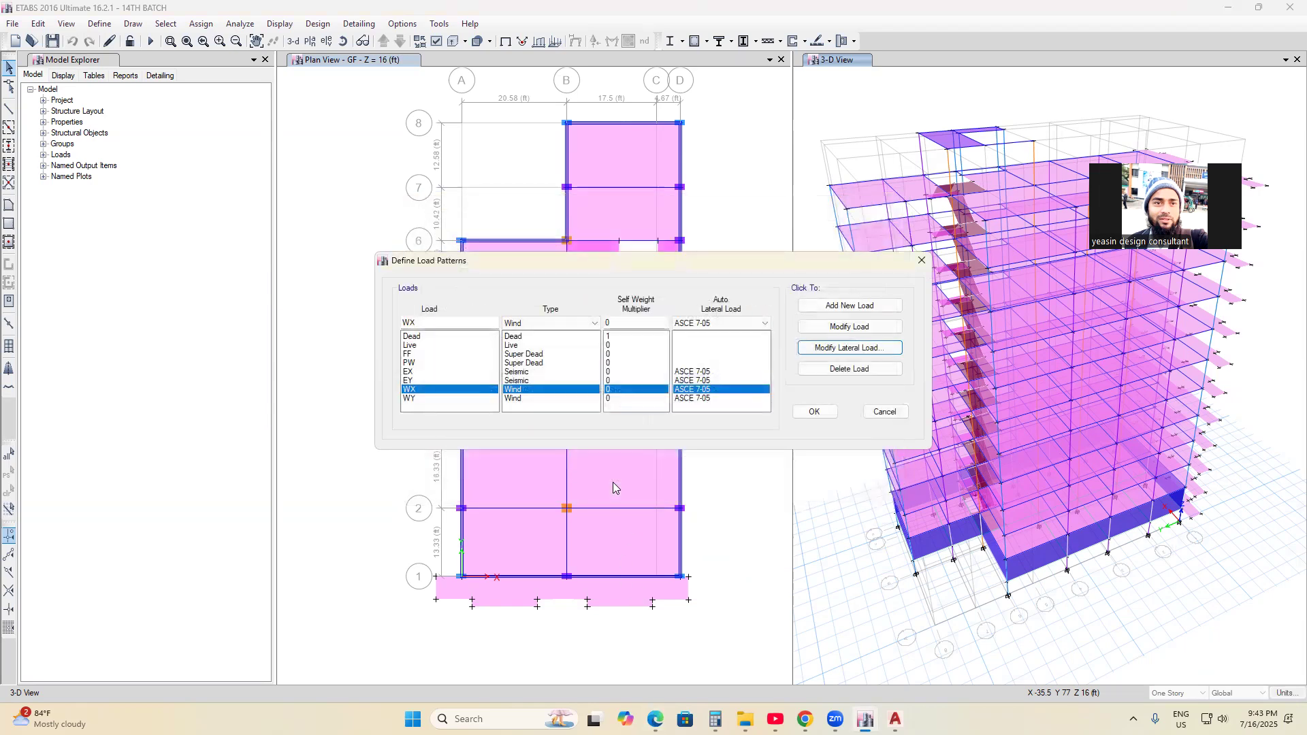
- Set the WY wind load pattern to 147 mph wind speed, bottom story GF and an included parapet 3 ft high
click(410, 399)
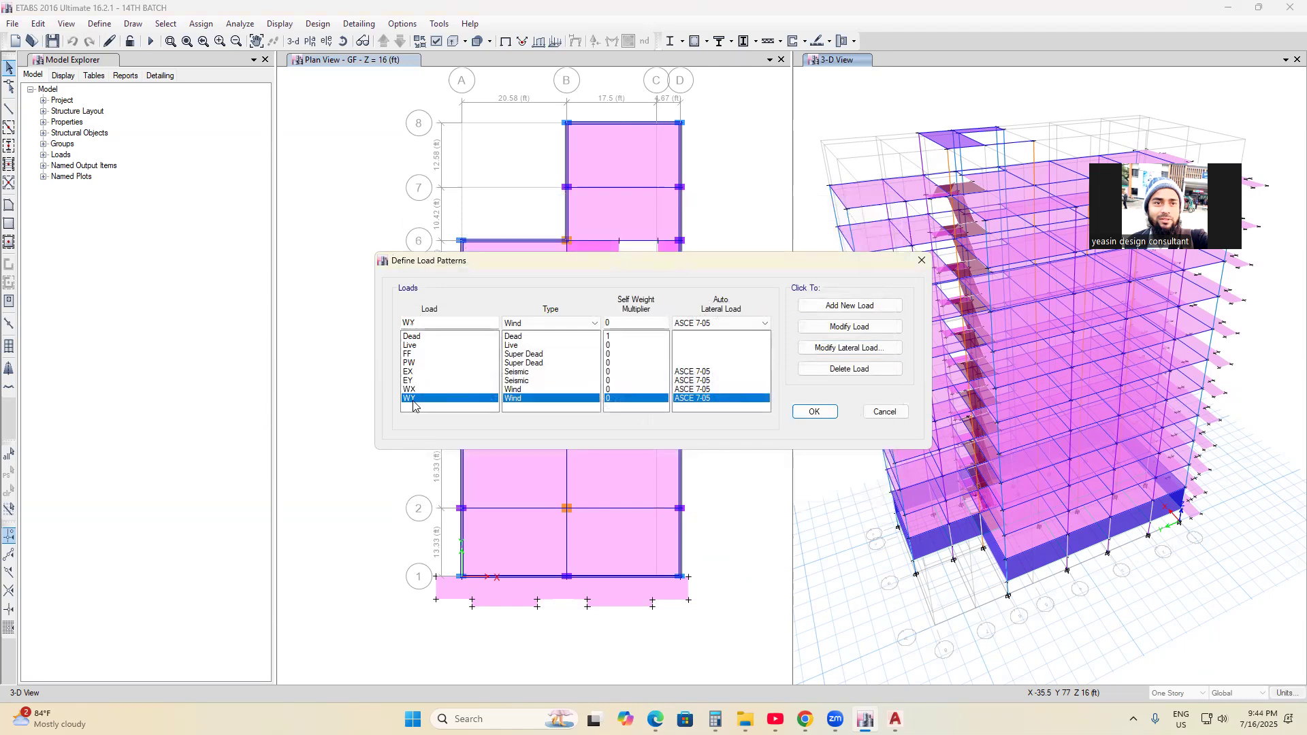
click(832, 348)
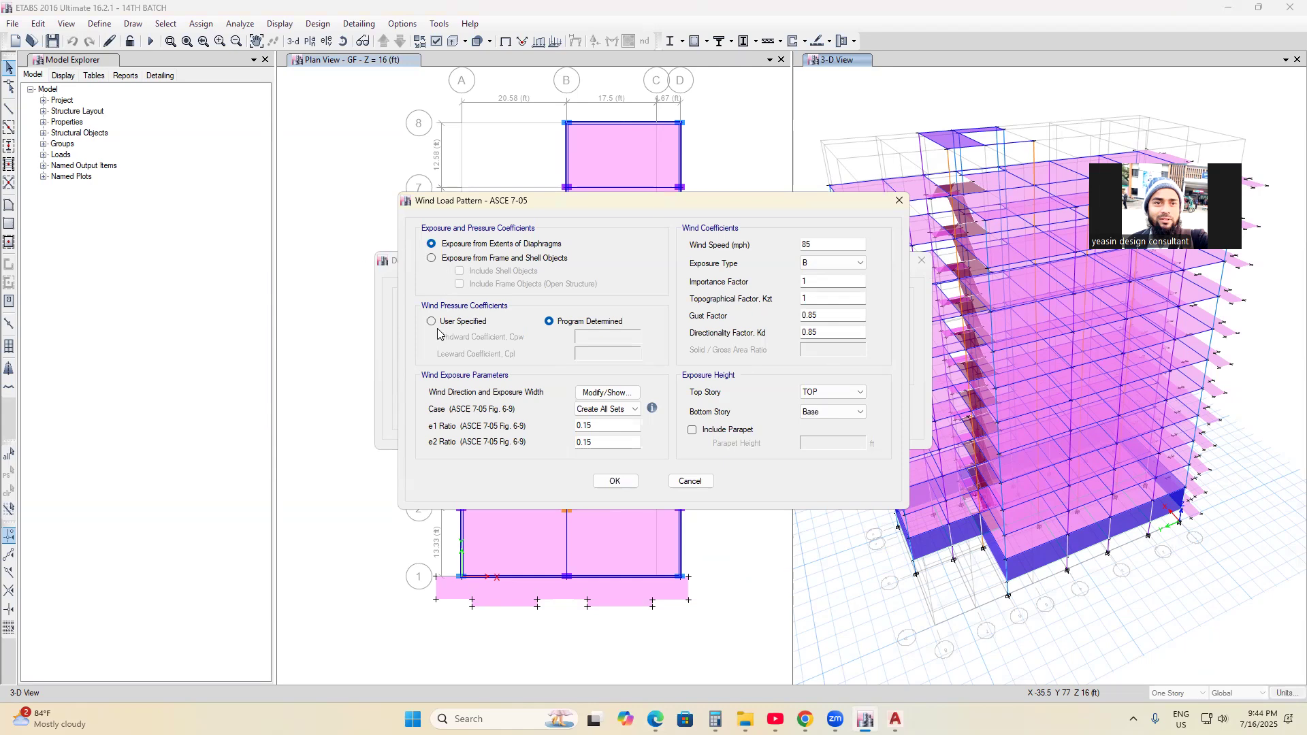
click(819, 245)
click(822, 412)
click(817, 521)
click(693, 429)
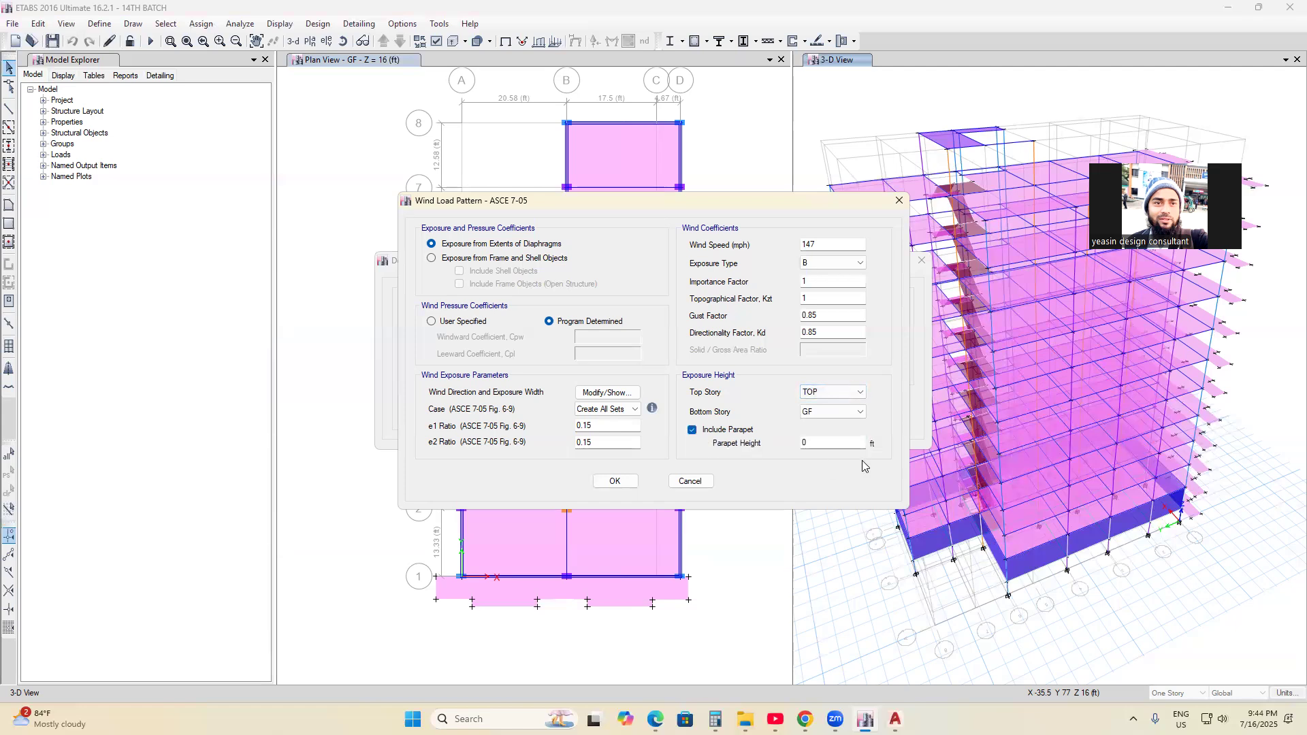
click(821, 441)
- Switch WY to user-specified wind pressure coefficients, adjust the leeward coefficient, and accept the load patterns
click(430, 322)
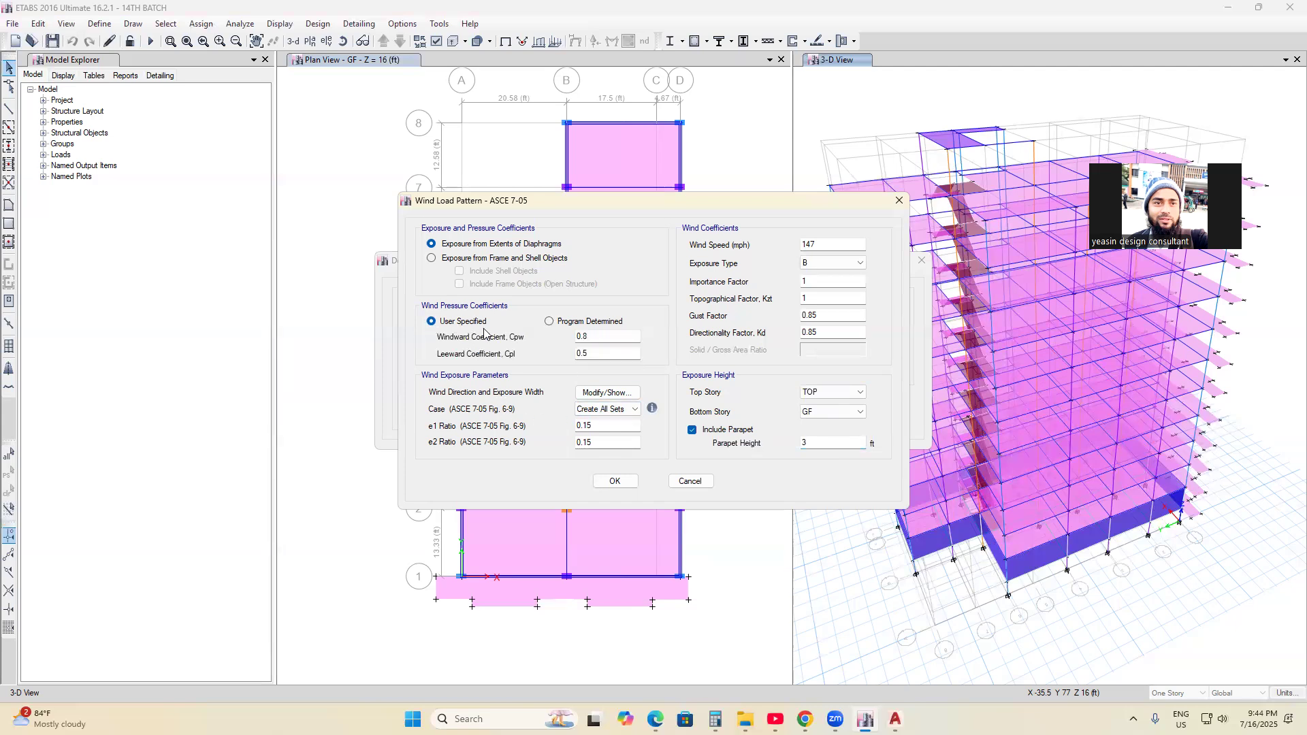
click(594, 353)
click(620, 488)
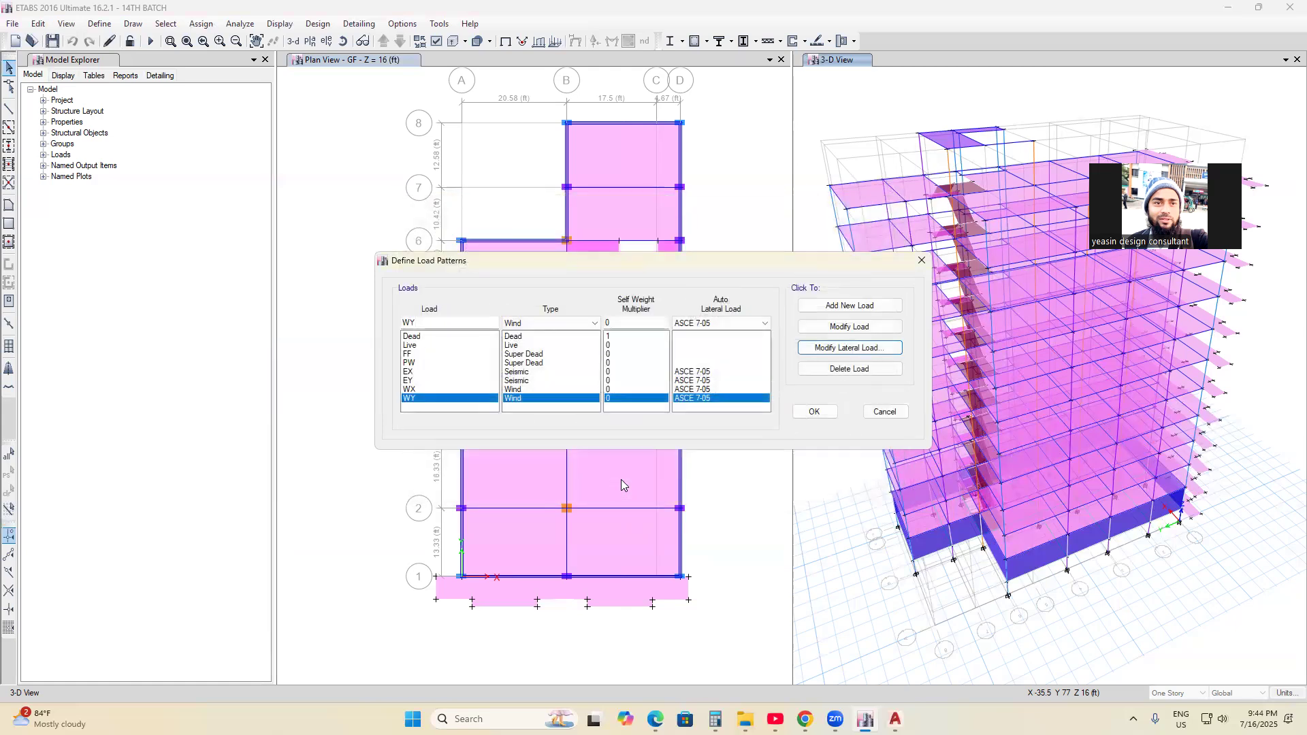
click(814, 412)
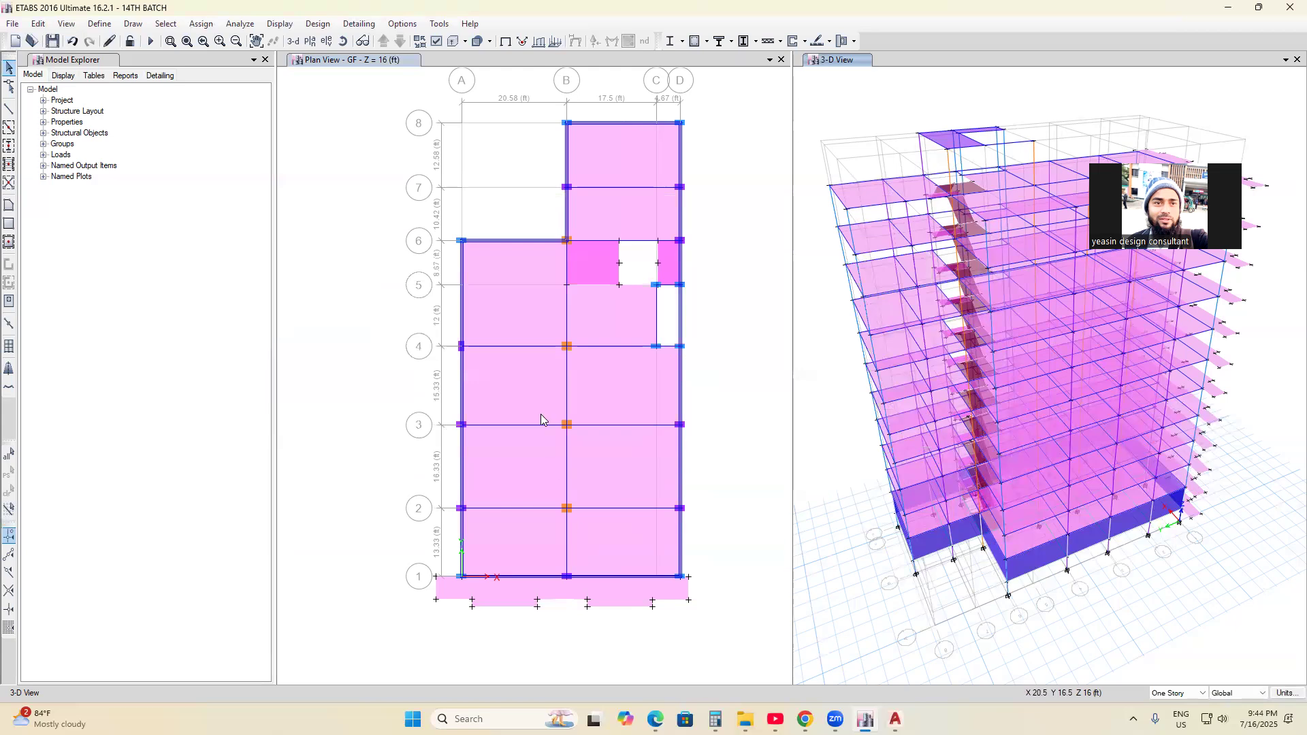
- Save the model and run a model check with all checks and both fix options enabled
click(54, 41)
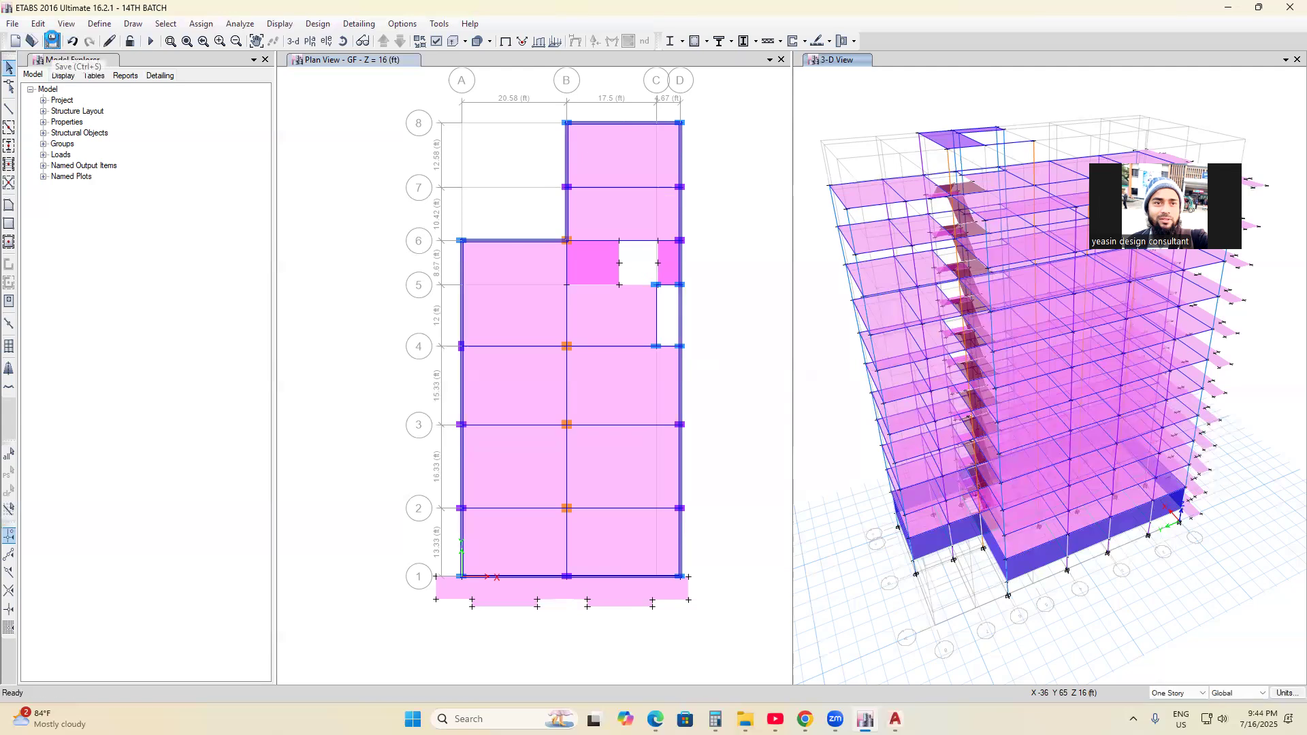
click(242, 24)
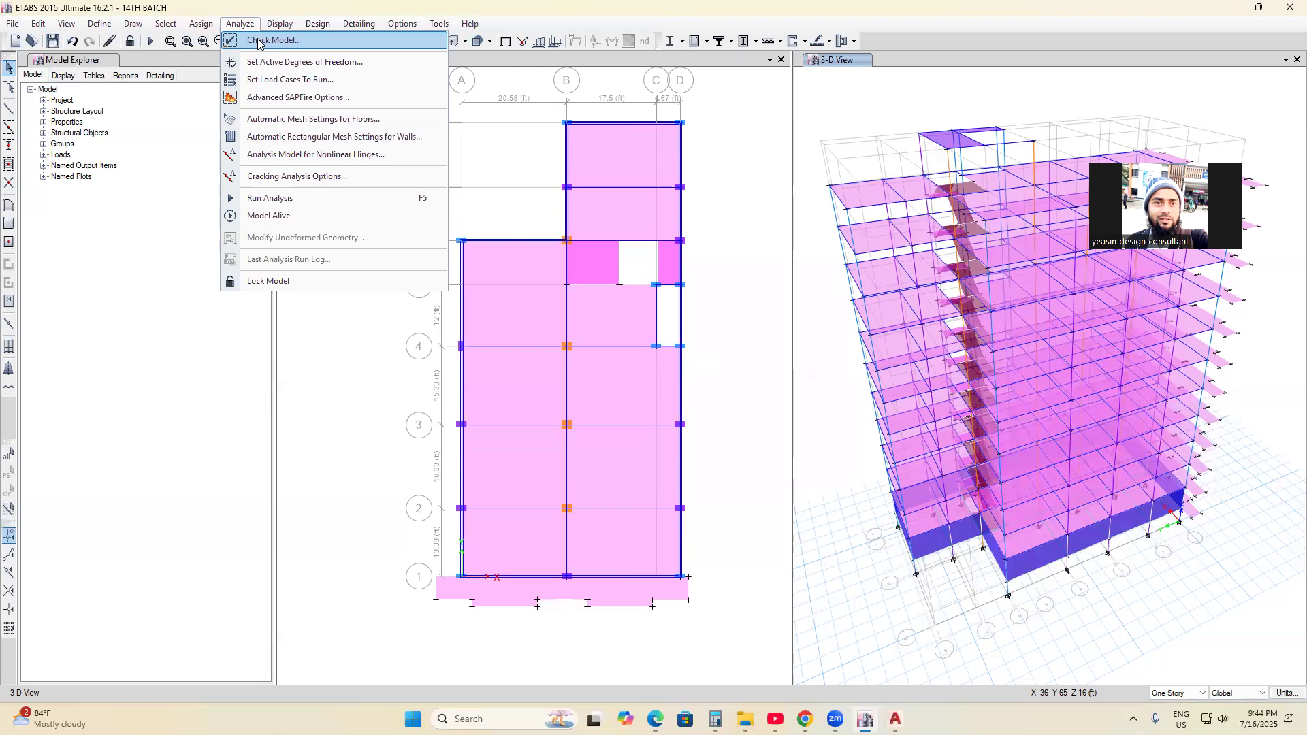
click(259, 42)
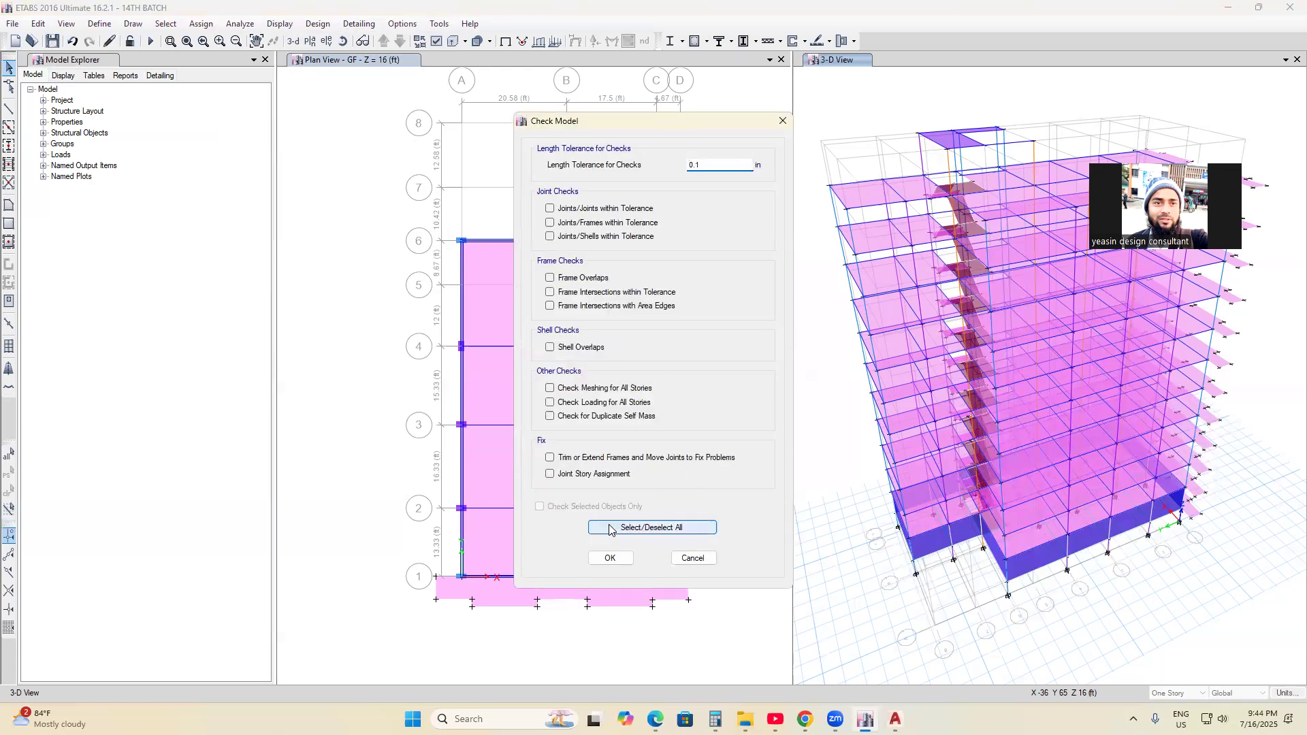
click(636, 529)
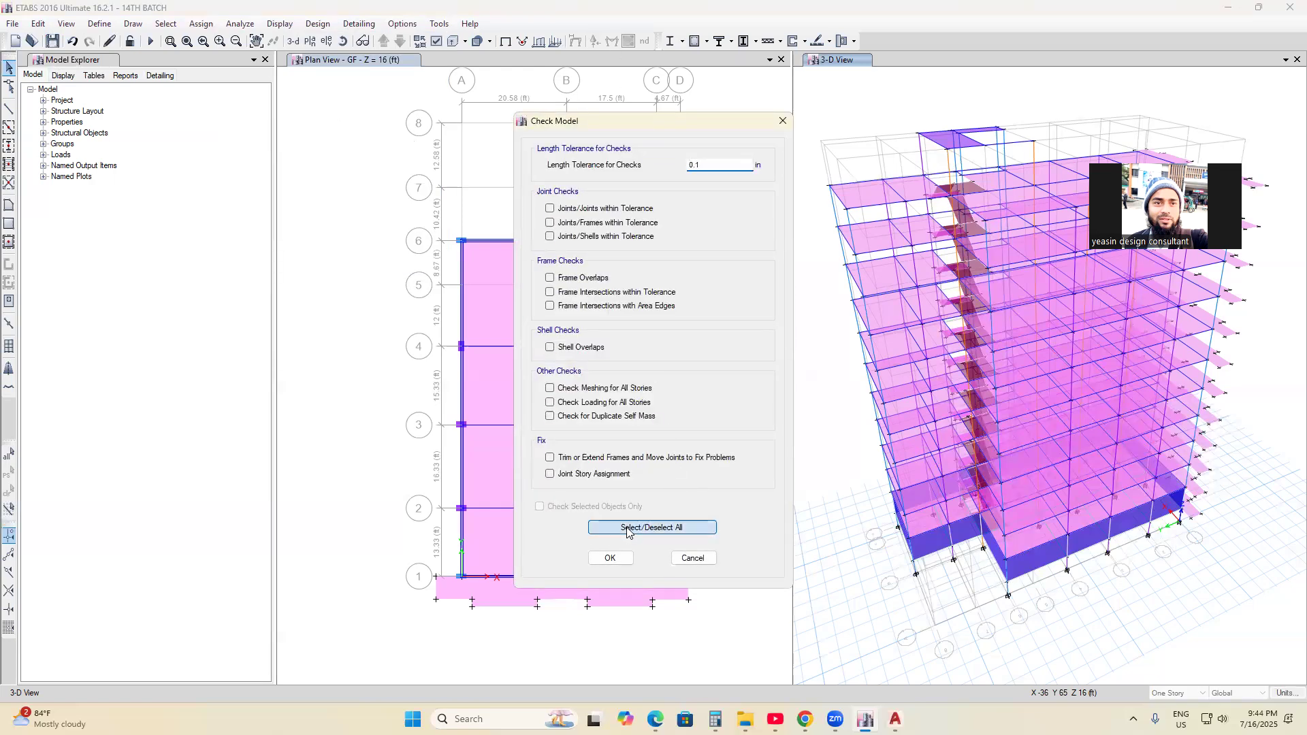
click(550, 474)
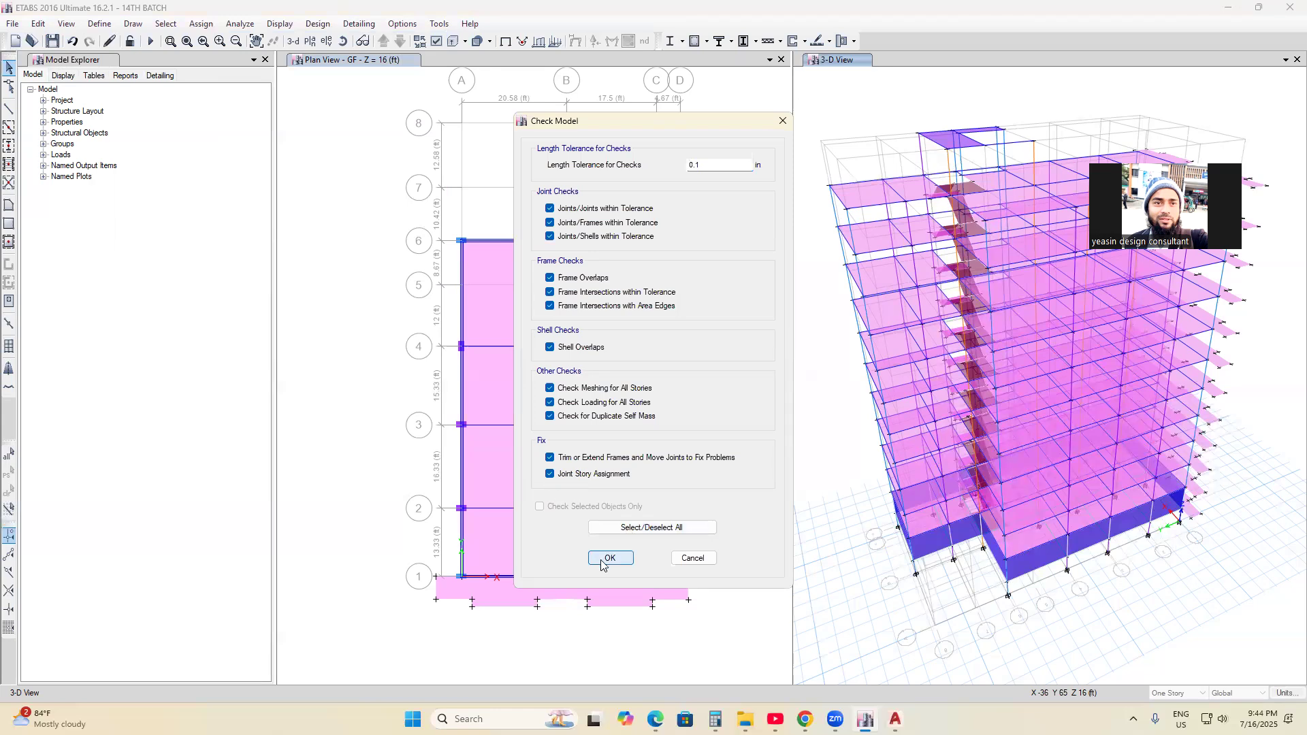
click(602, 560)
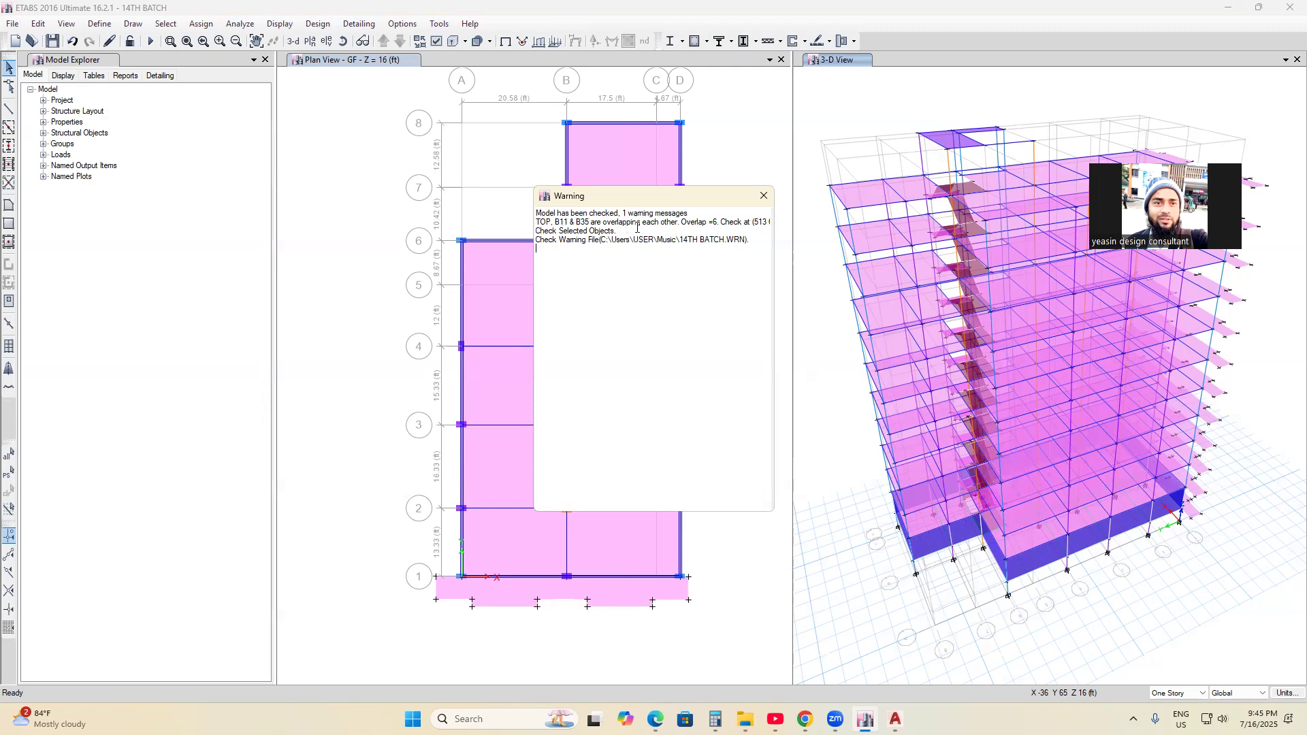
- Read the warning about overlapping beams in the model check report, then close the report
drag(555, 226, 674, 226)
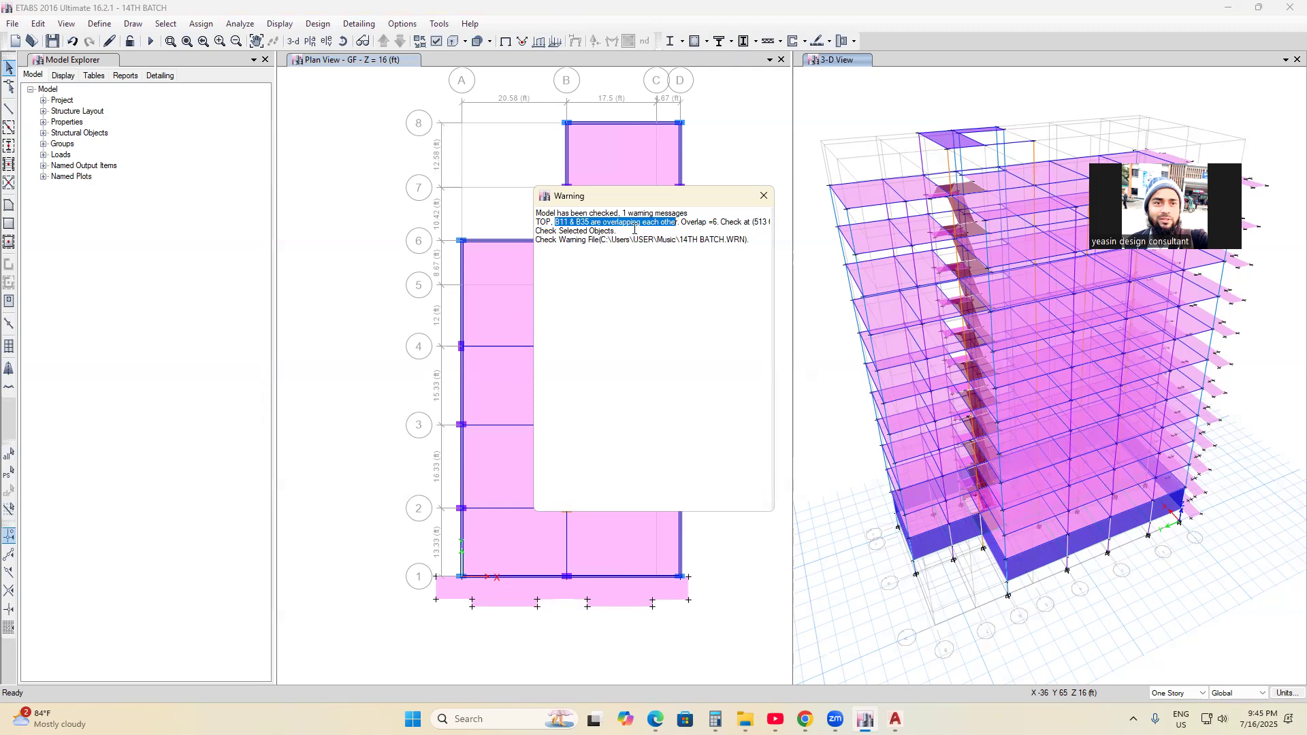
click(569, 245)
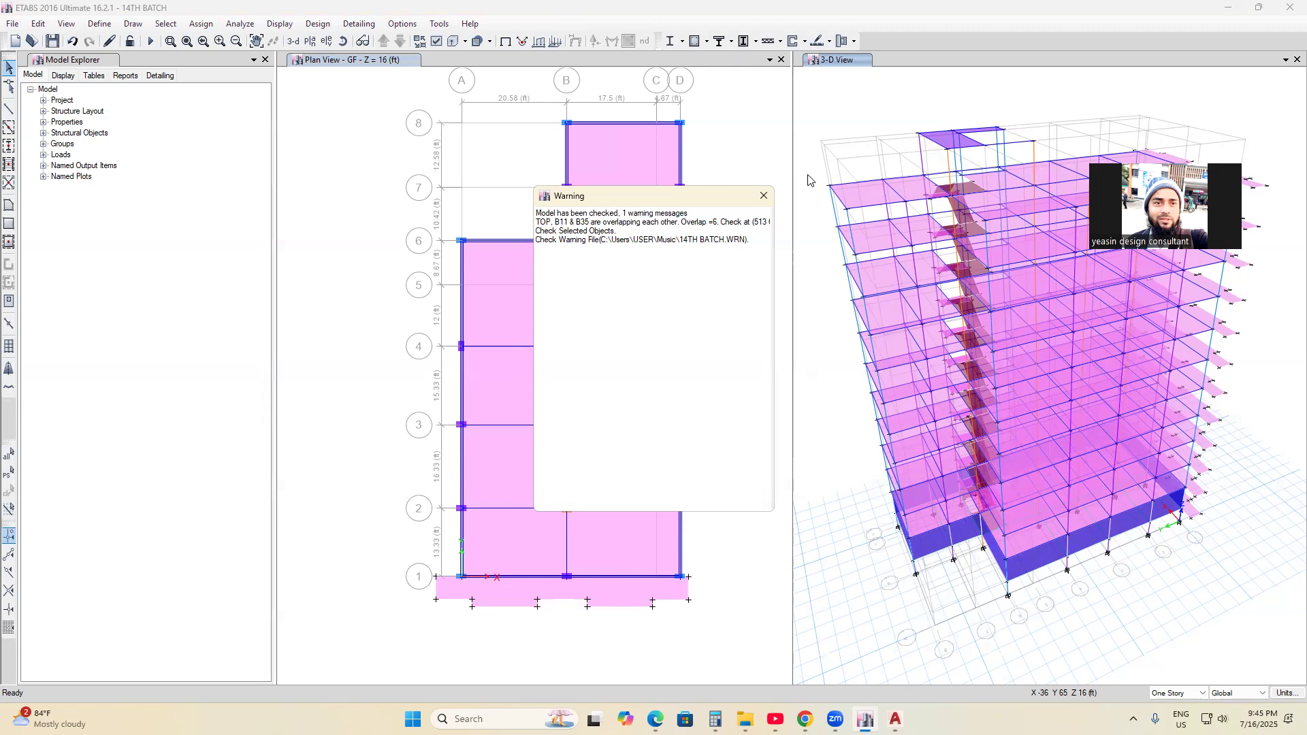
click(764, 196)
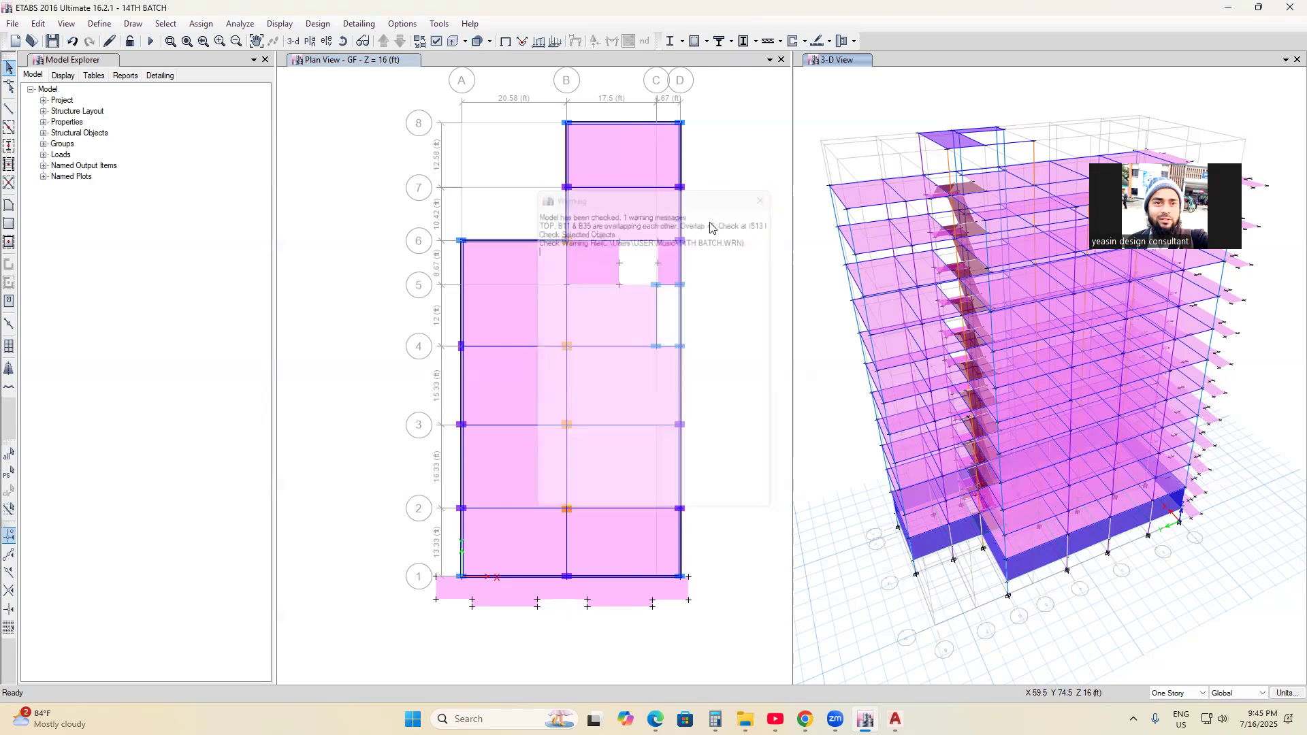
- Display the TOP story plan in the window of the 3-D view
click(310, 42)
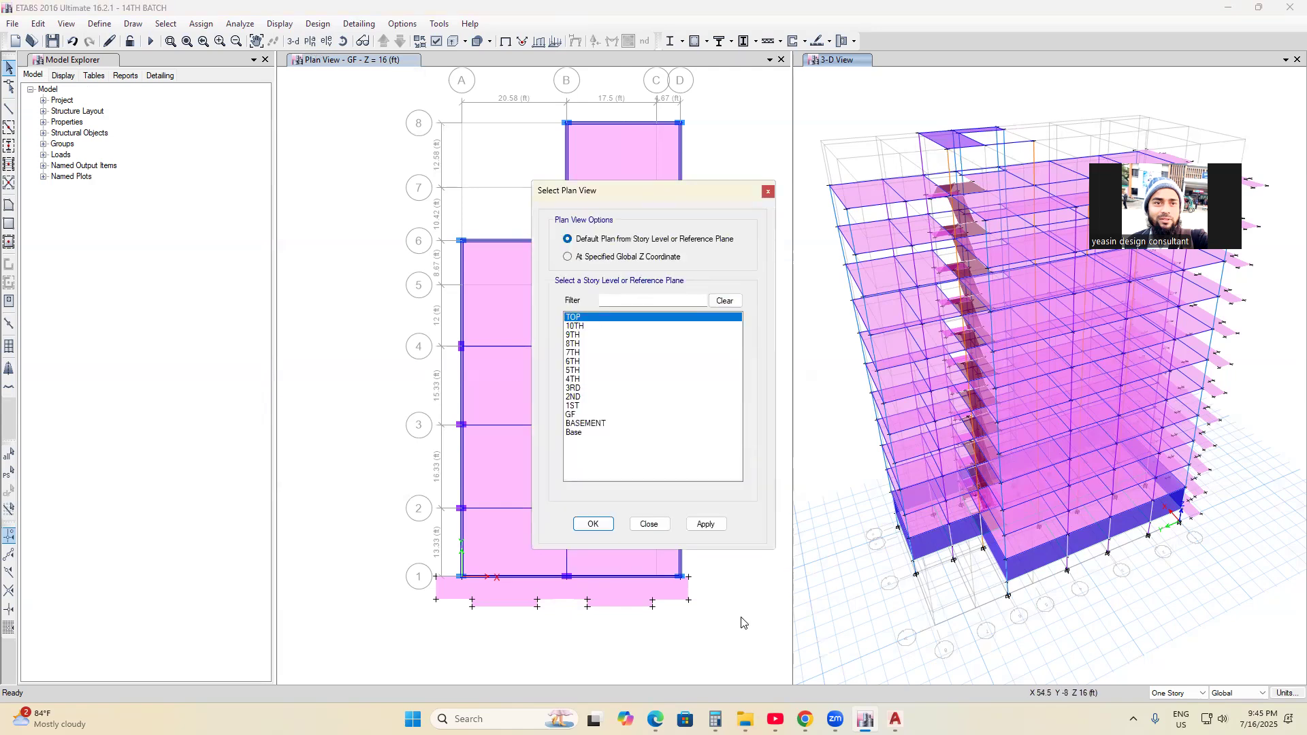
click(705, 525)
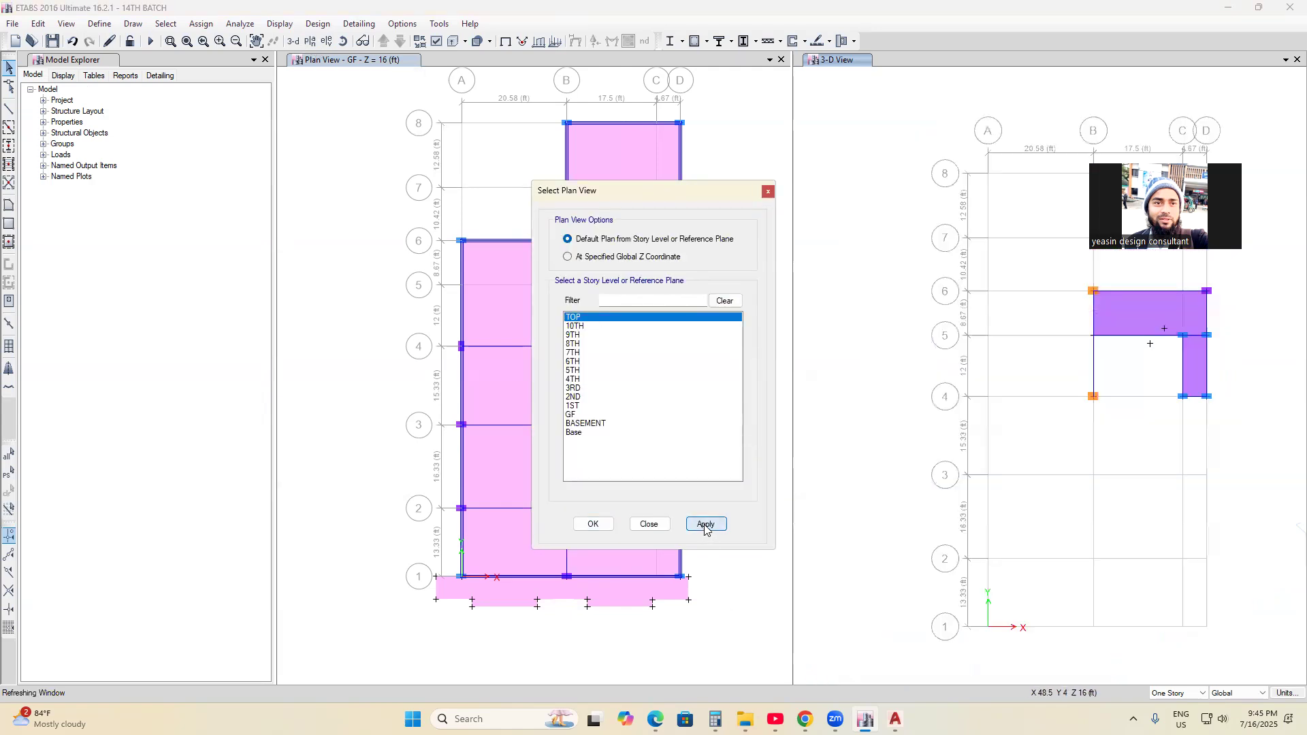
click(649, 525)
- Close the second view window and display the TOP story plan in the remaining view
click(706, 241)
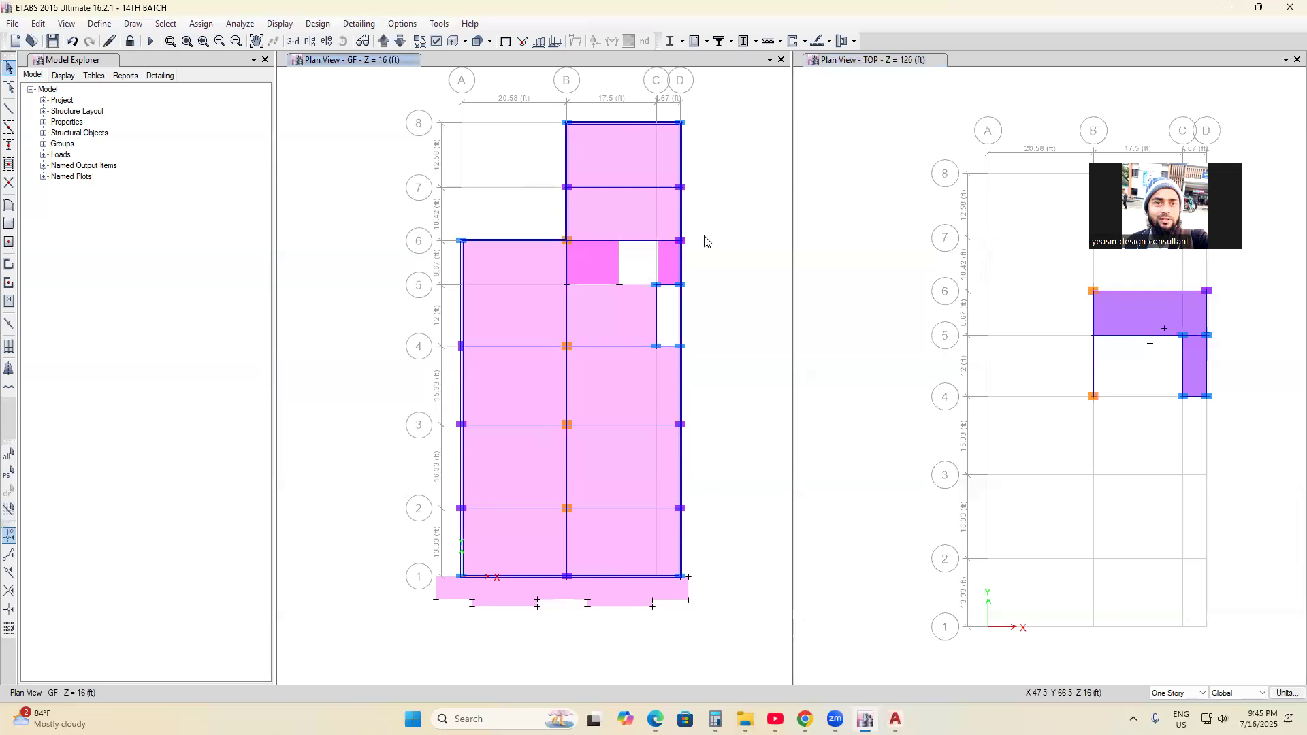
click(1297, 60)
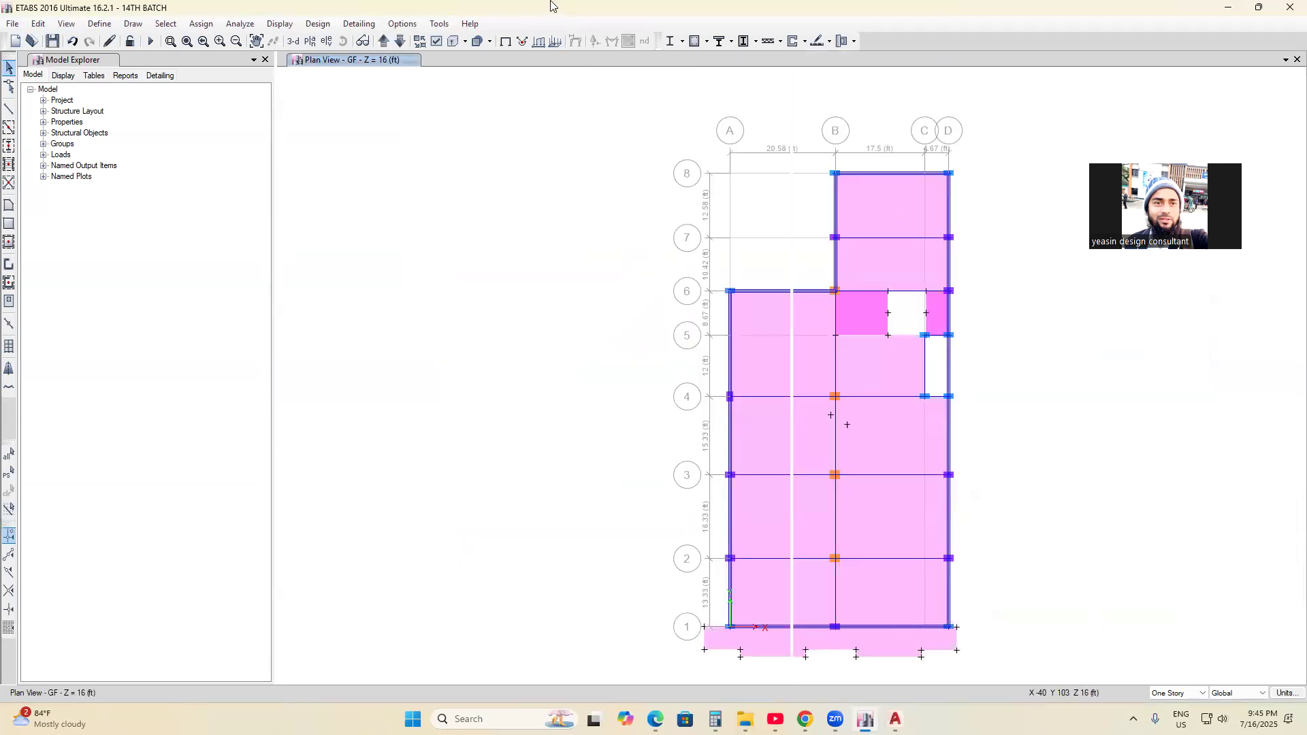
click(311, 42)
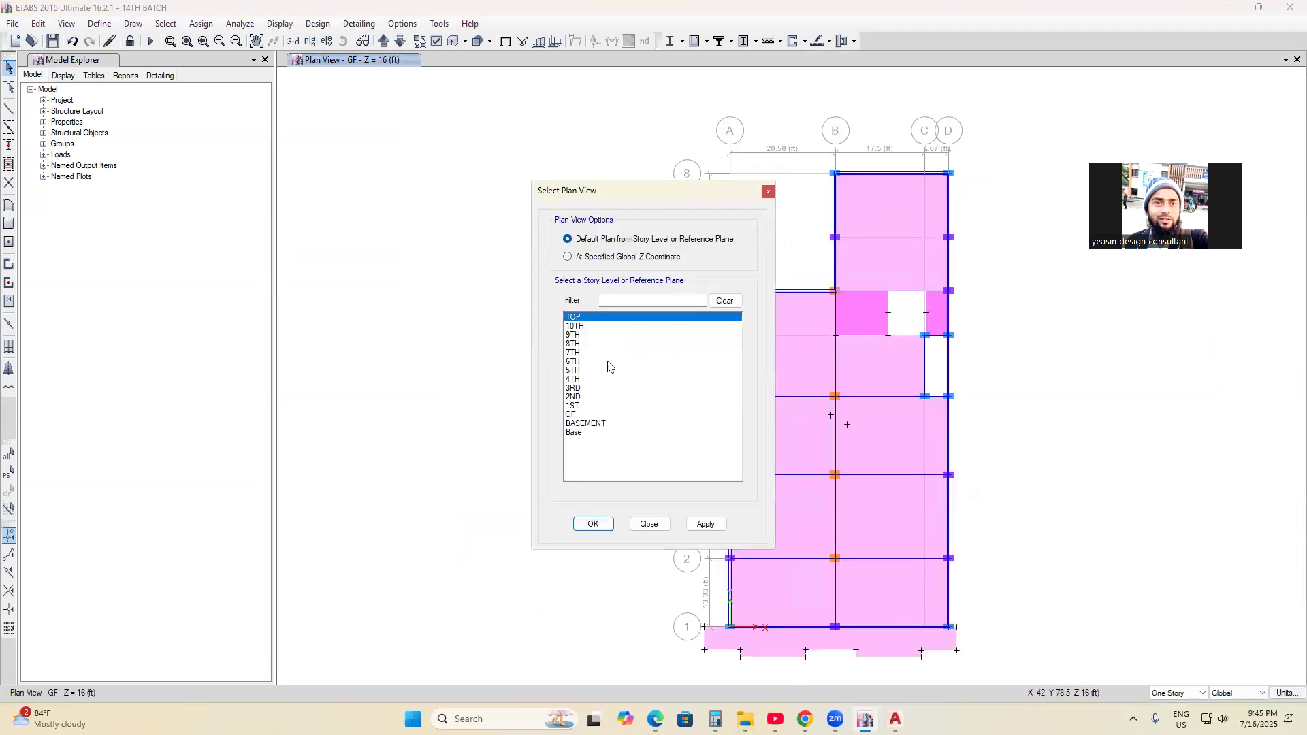
click(706, 525)
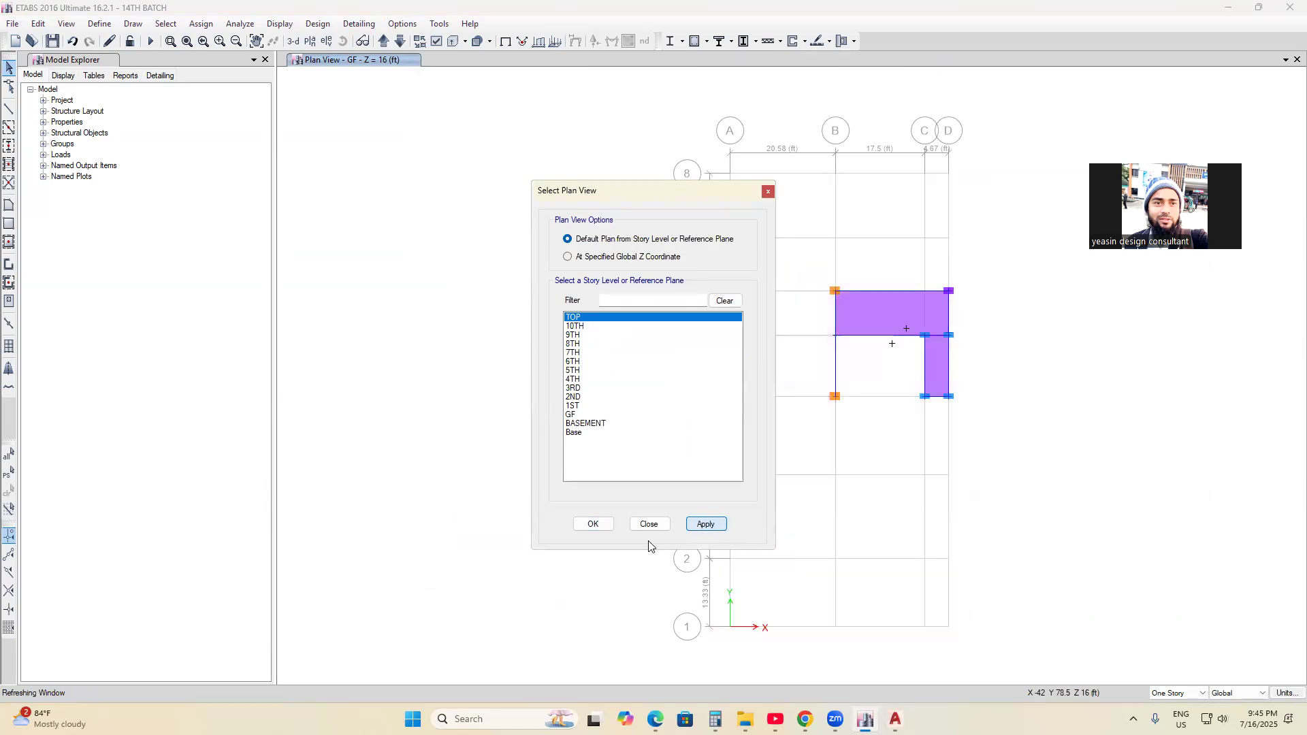
- Show the frame labels in the TOP story plan view
click(649, 525)
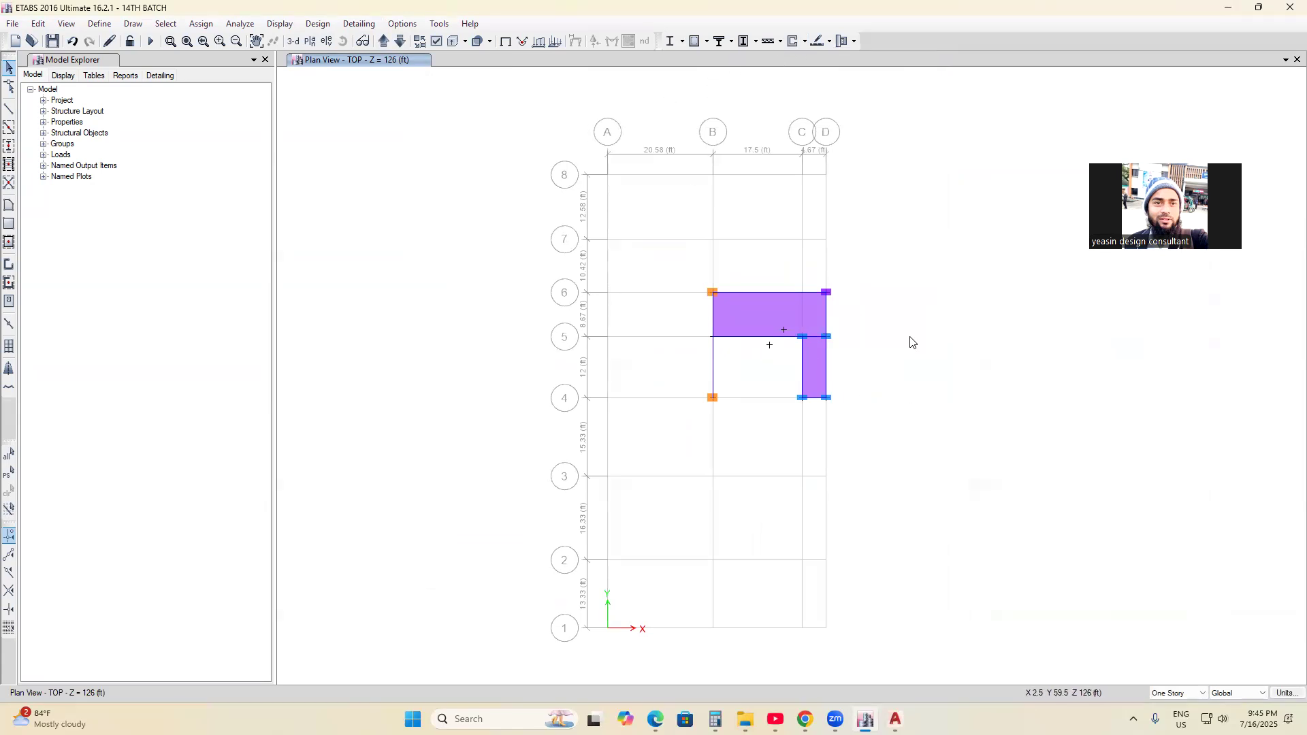
click(436, 42)
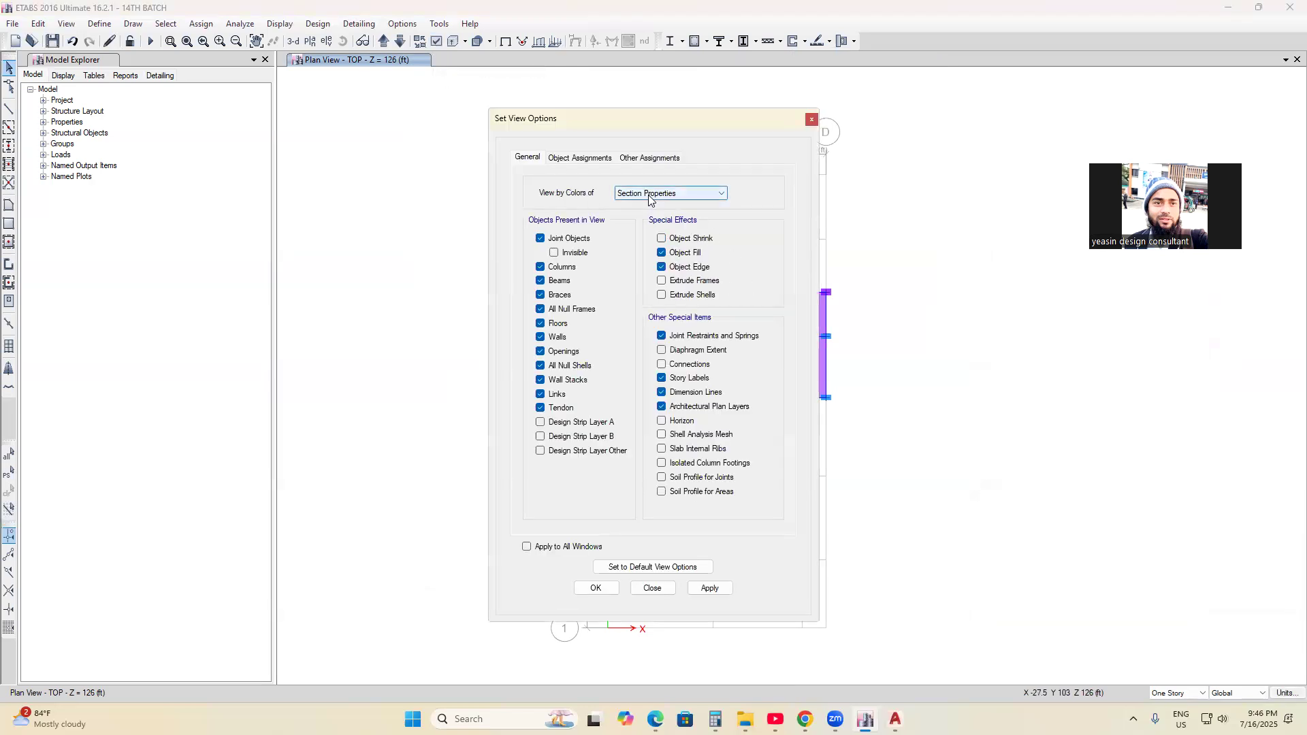
click(582, 159)
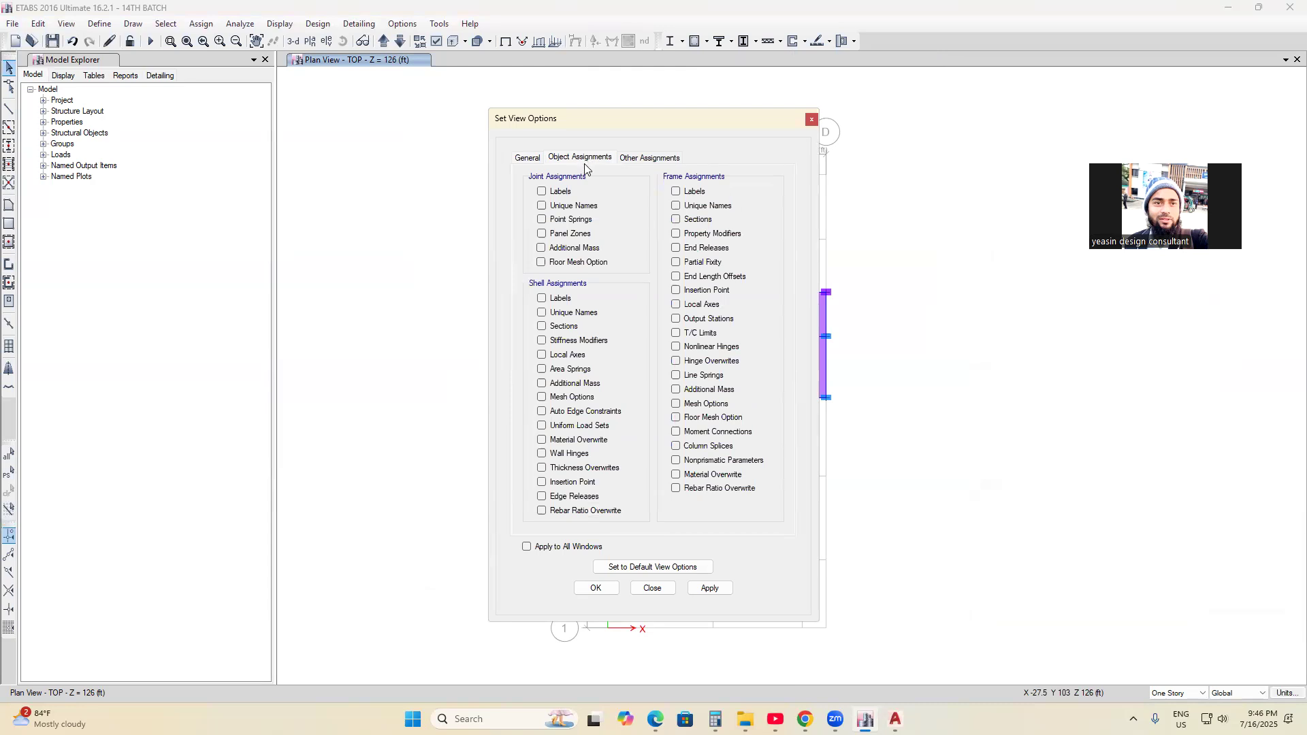
click(676, 192)
click(710, 589)
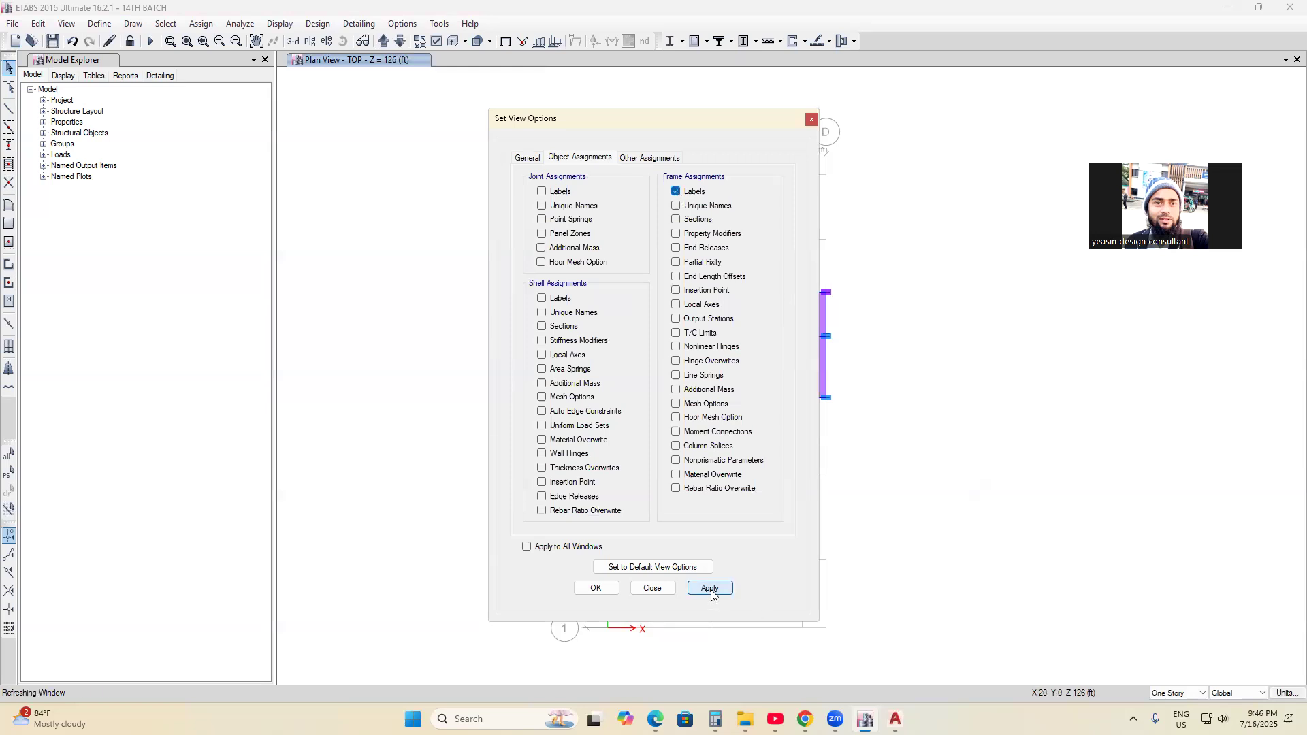
click(597, 589)
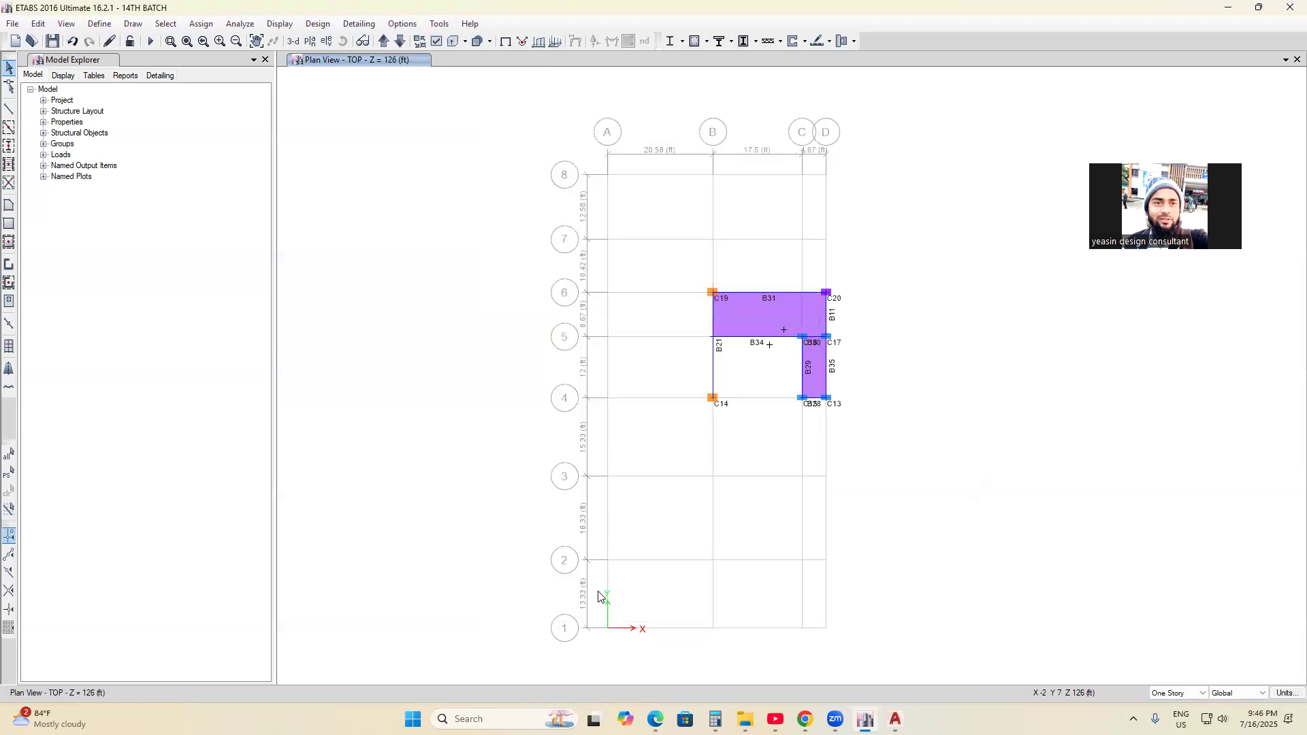
- Delete the overlapping beams on grid line D between grids 4 and 6 of the TOP story
scroll(723, 371, up, 4)
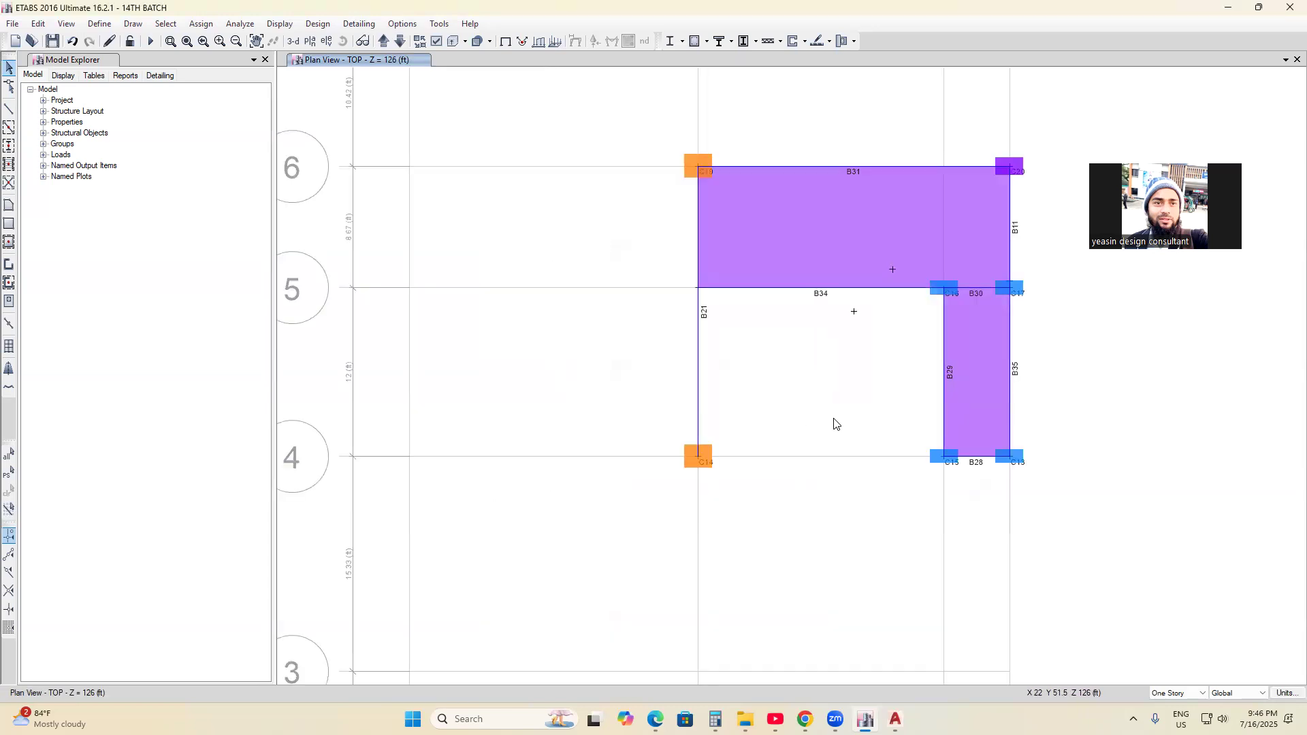
middle_drag(837, 424, 774, 444)
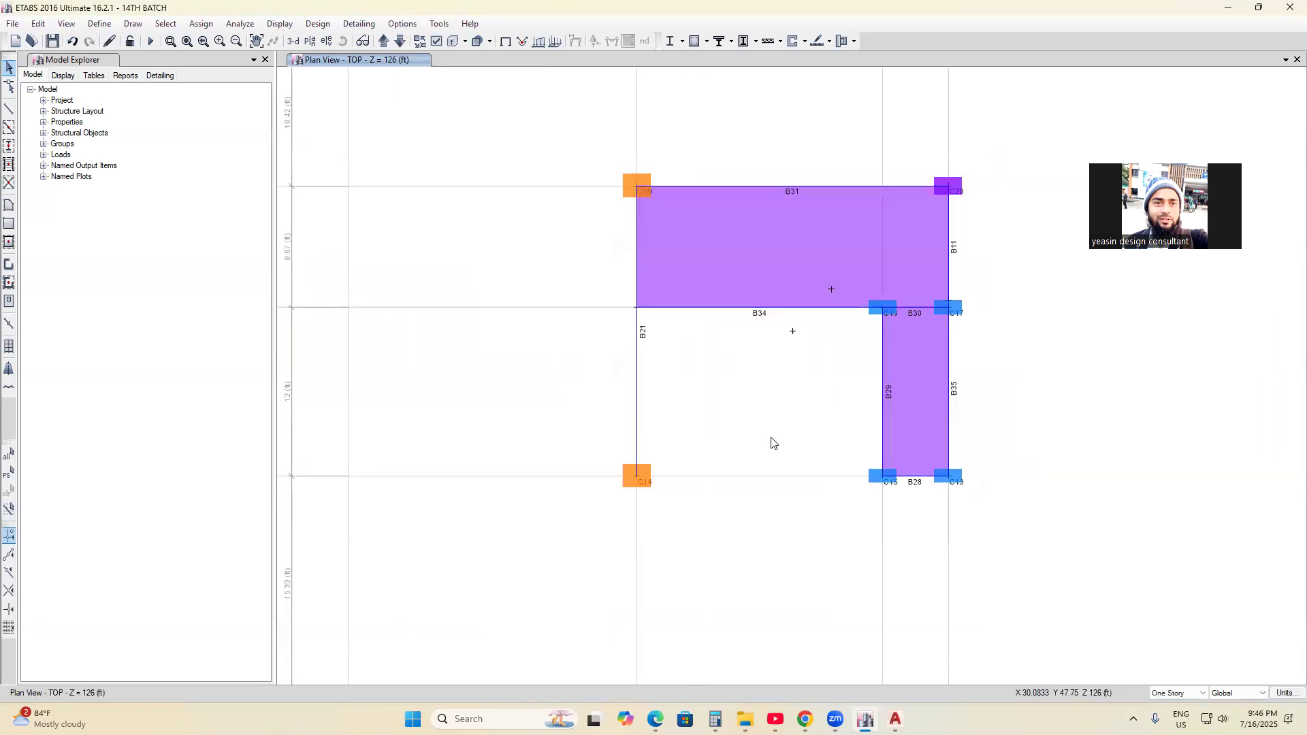
click(884, 374)
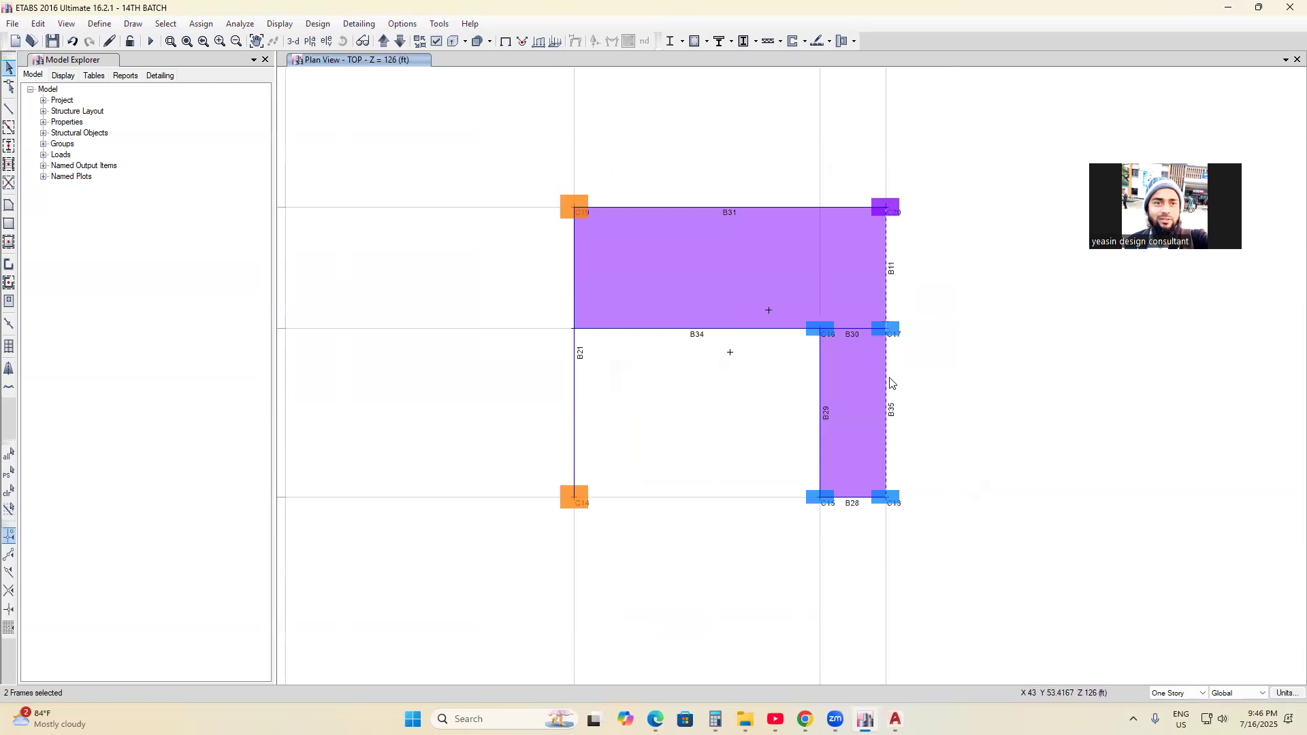
click(39, 24)
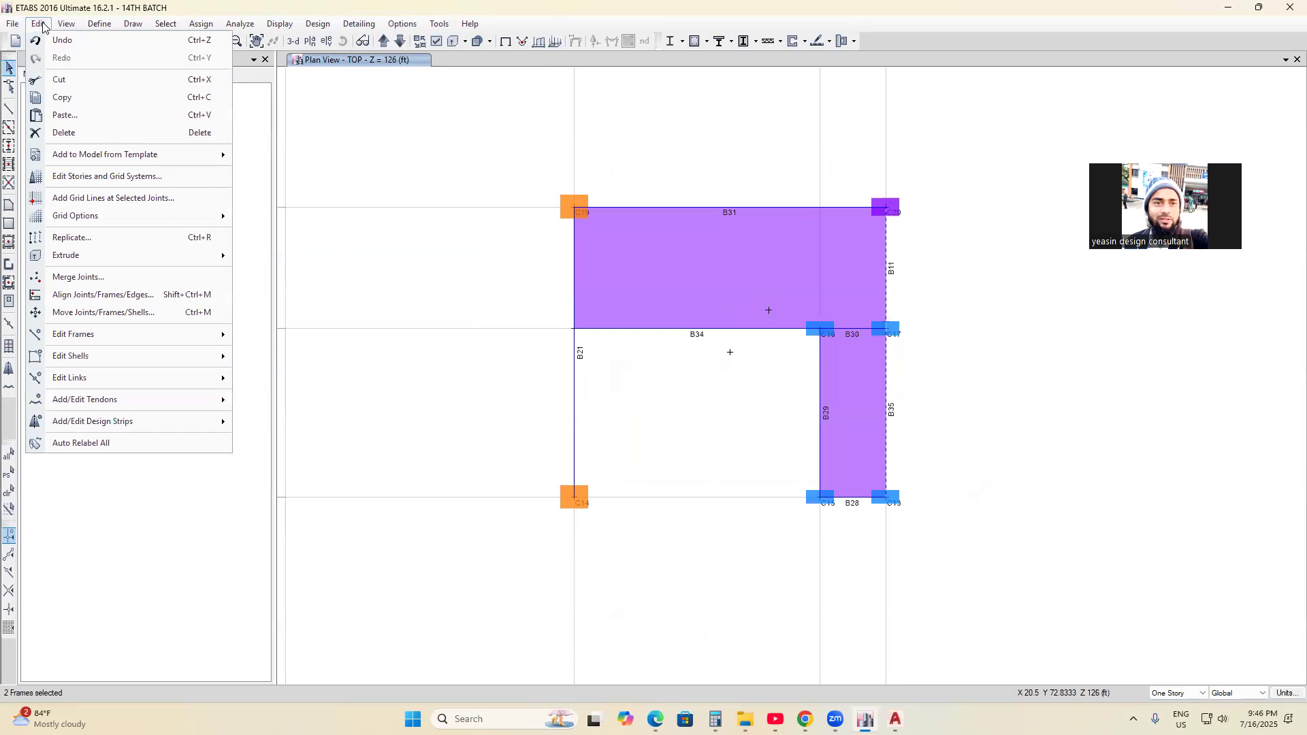
click(77, 133)
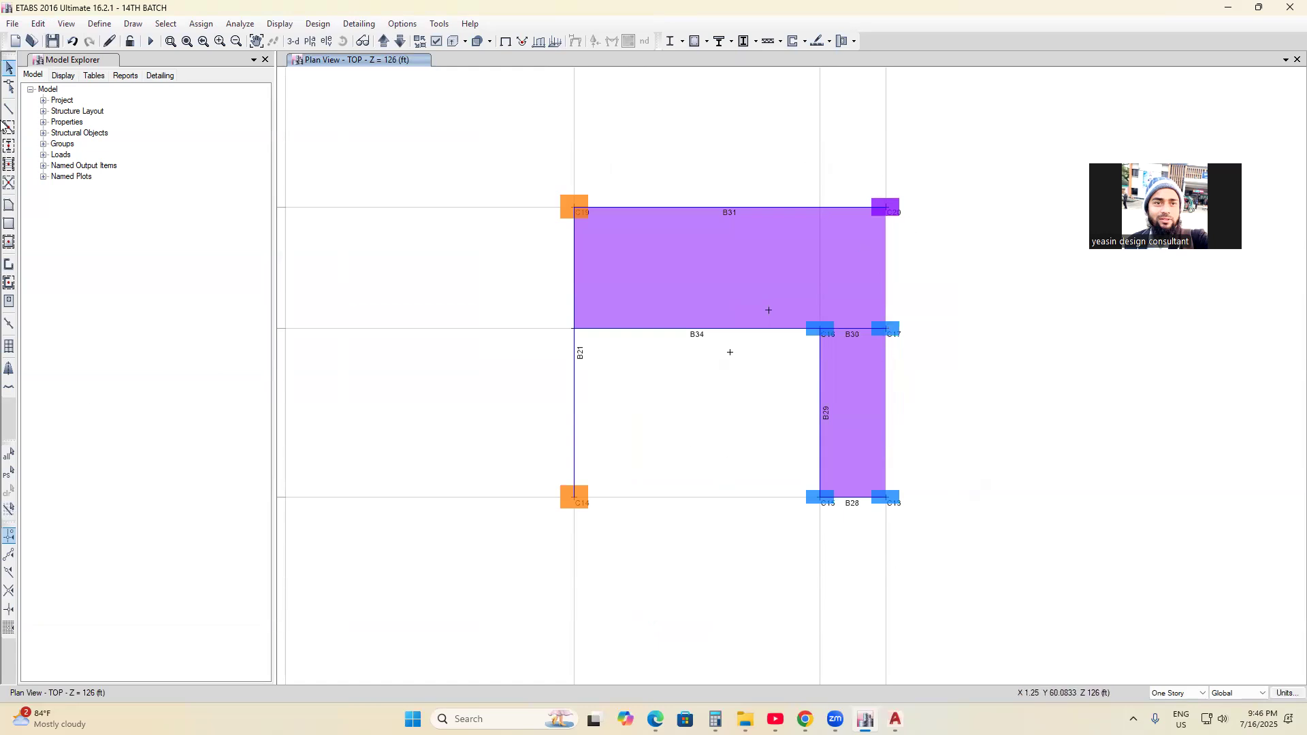
- Draw two FB=10X21 beams on grid line D of the TOP story, from grid 6 to 5 and from 5 to 4
click(7, 111)
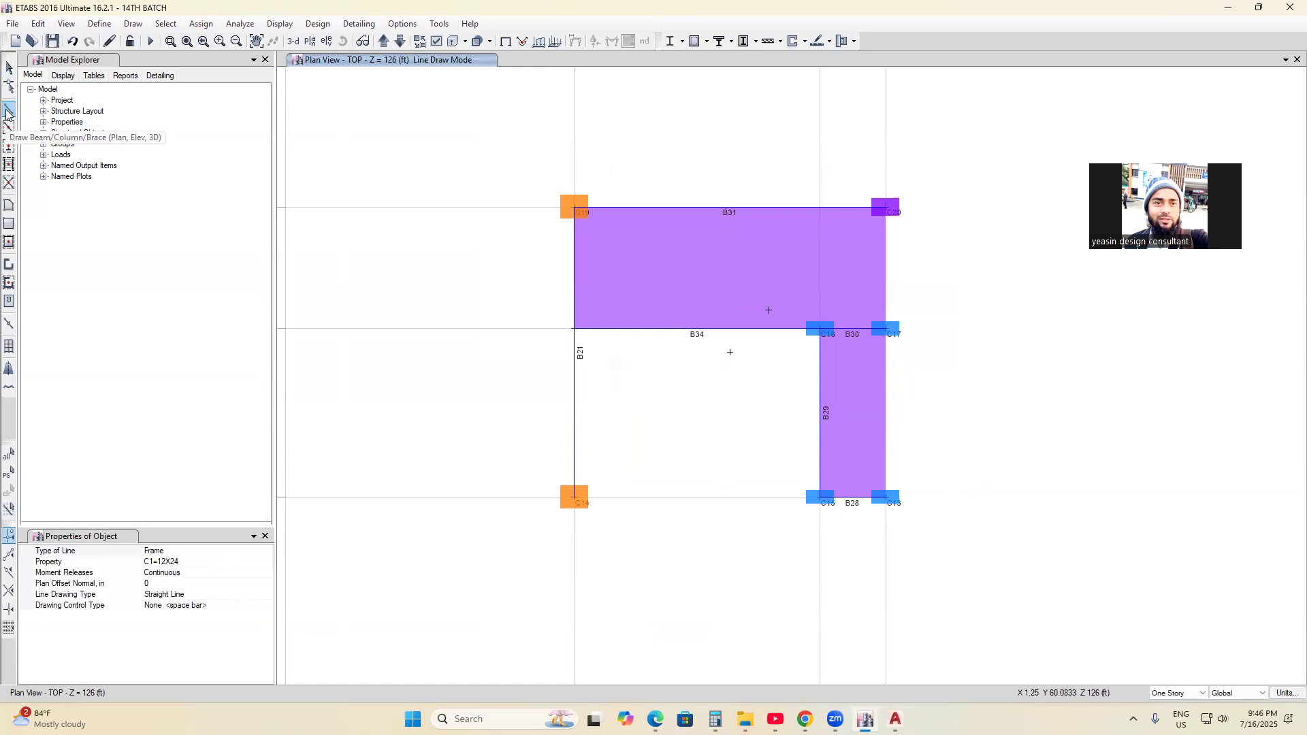
click(175, 561)
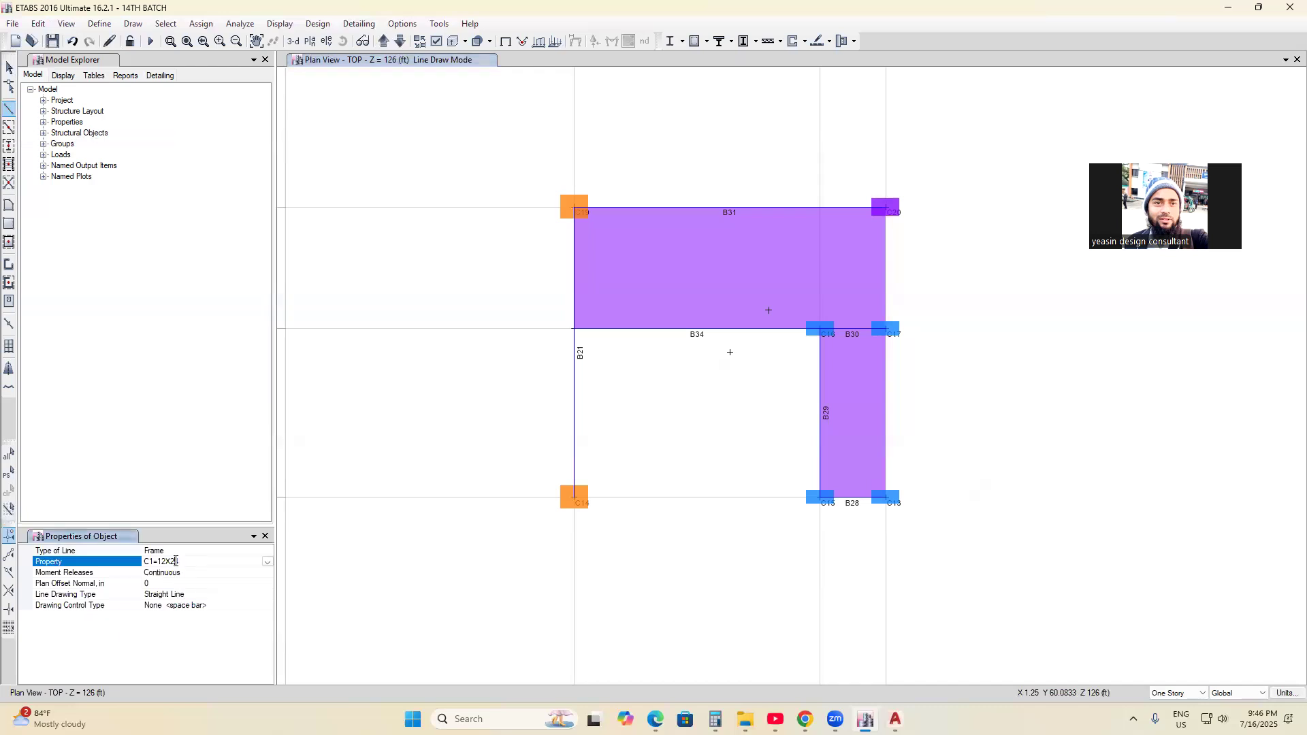
click(267, 562)
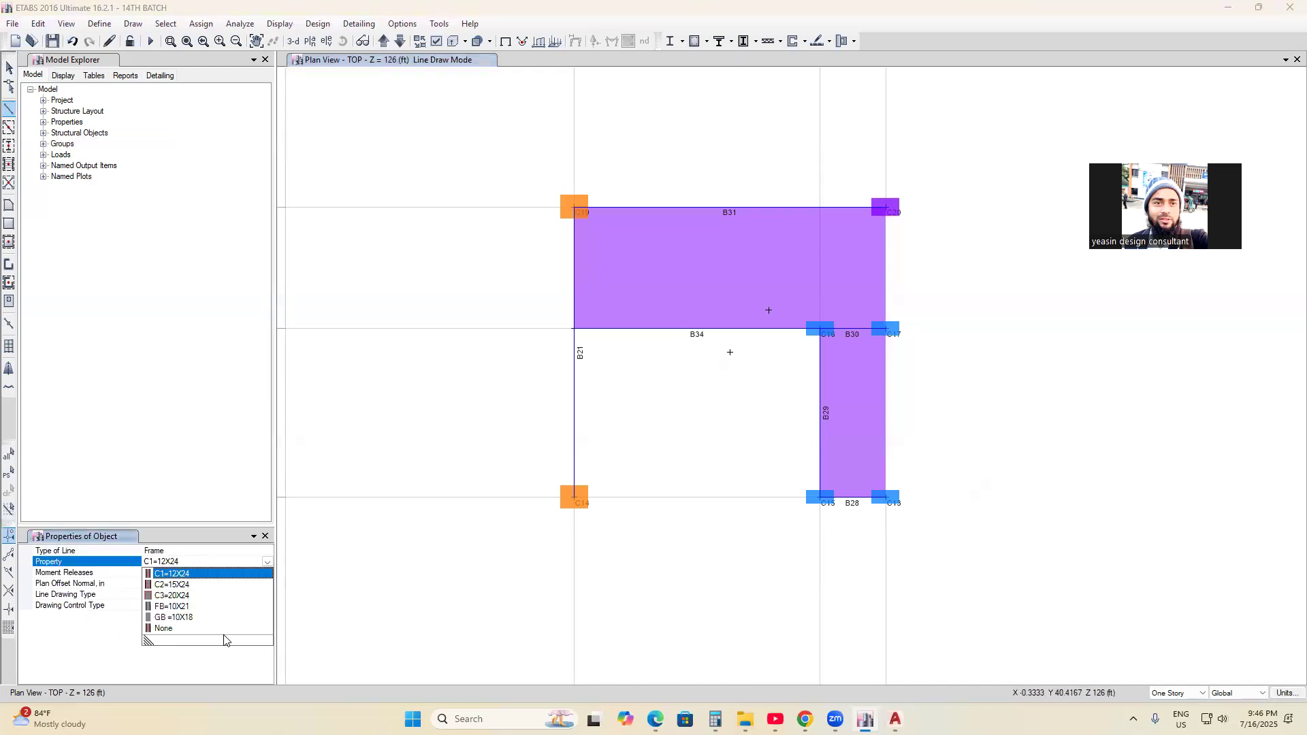
click(172, 606)
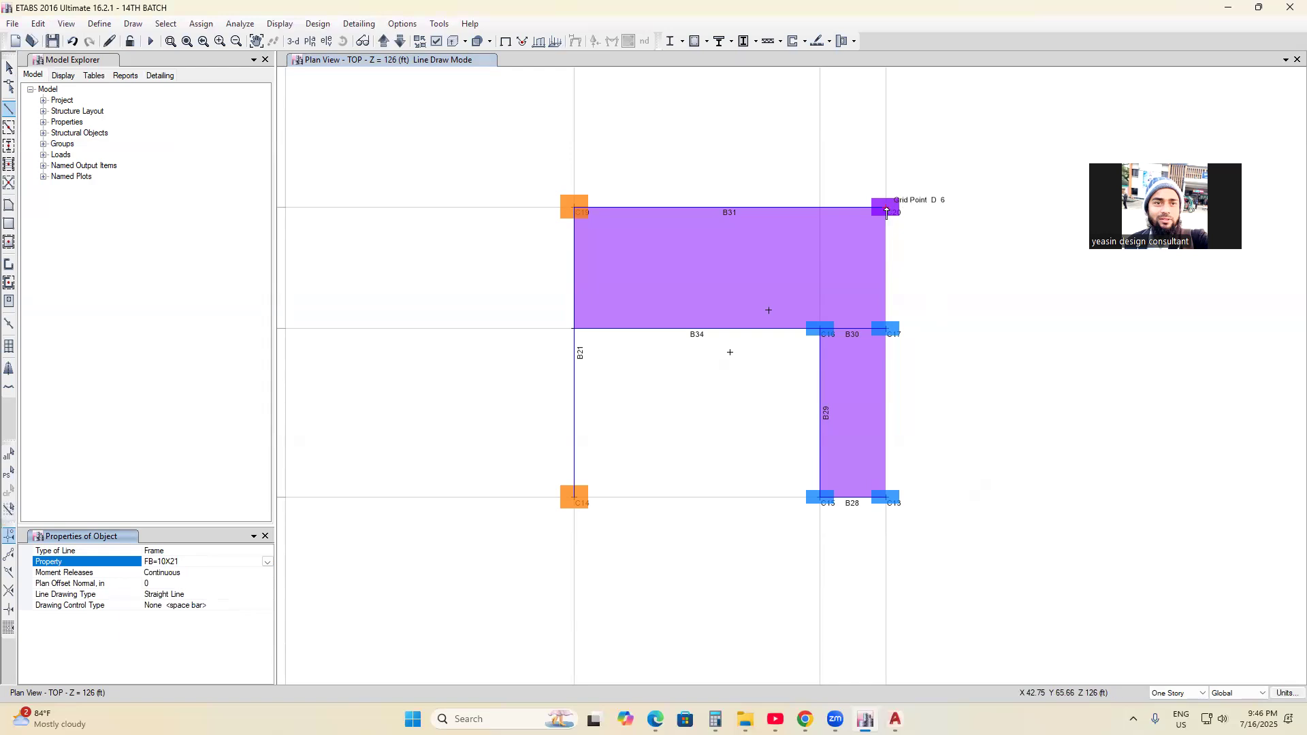
click(886, 212)
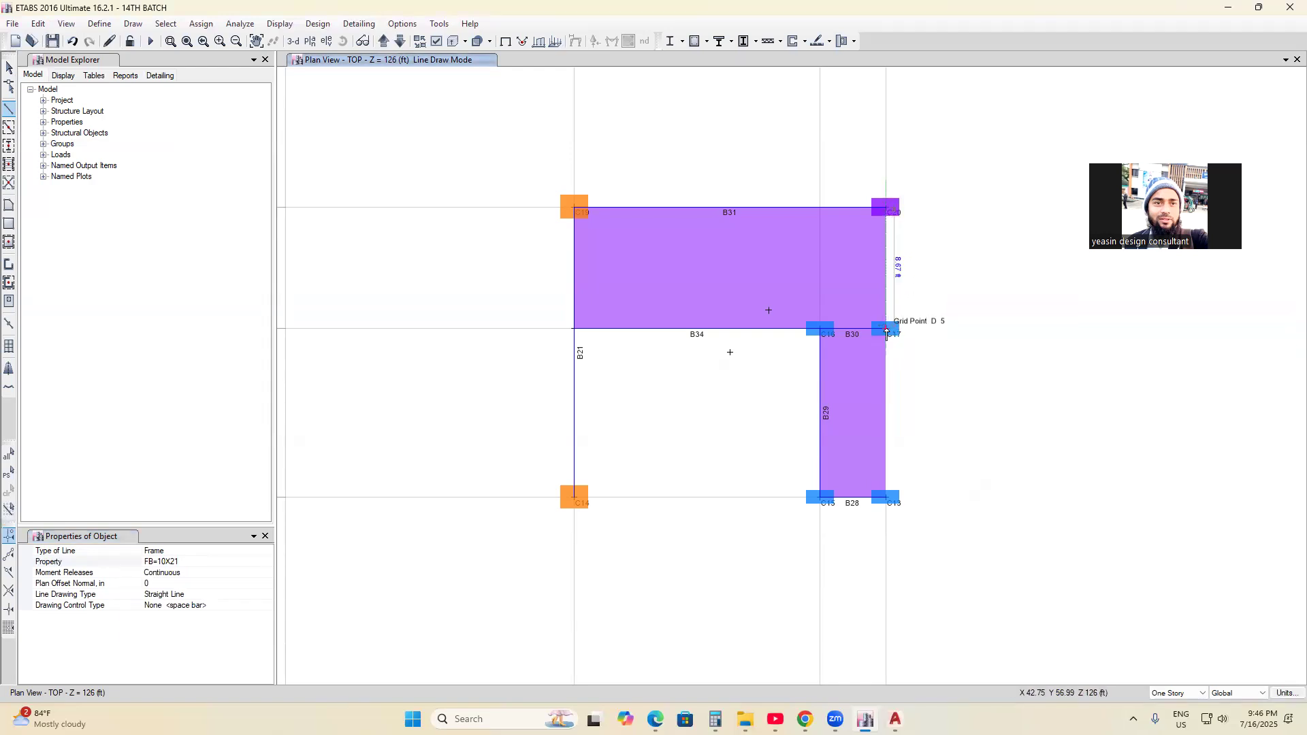
click(887, 332)
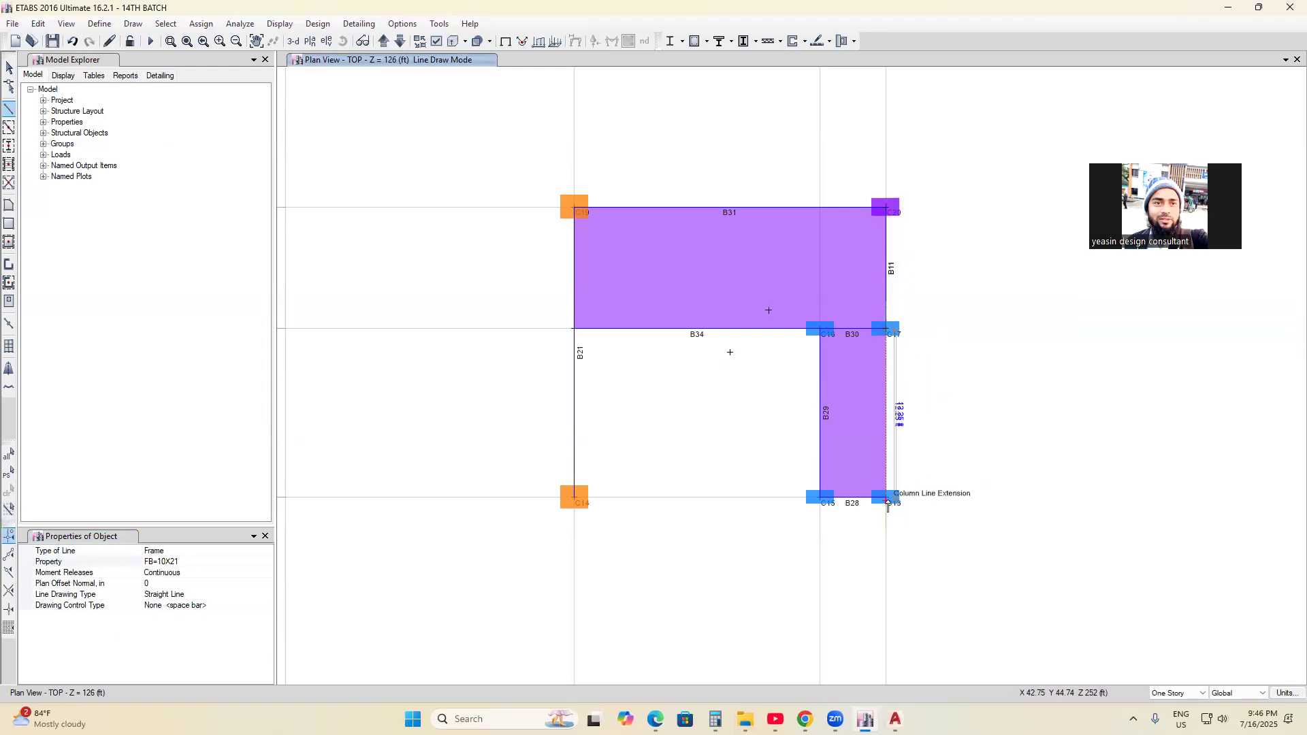
double_click(888, 499)
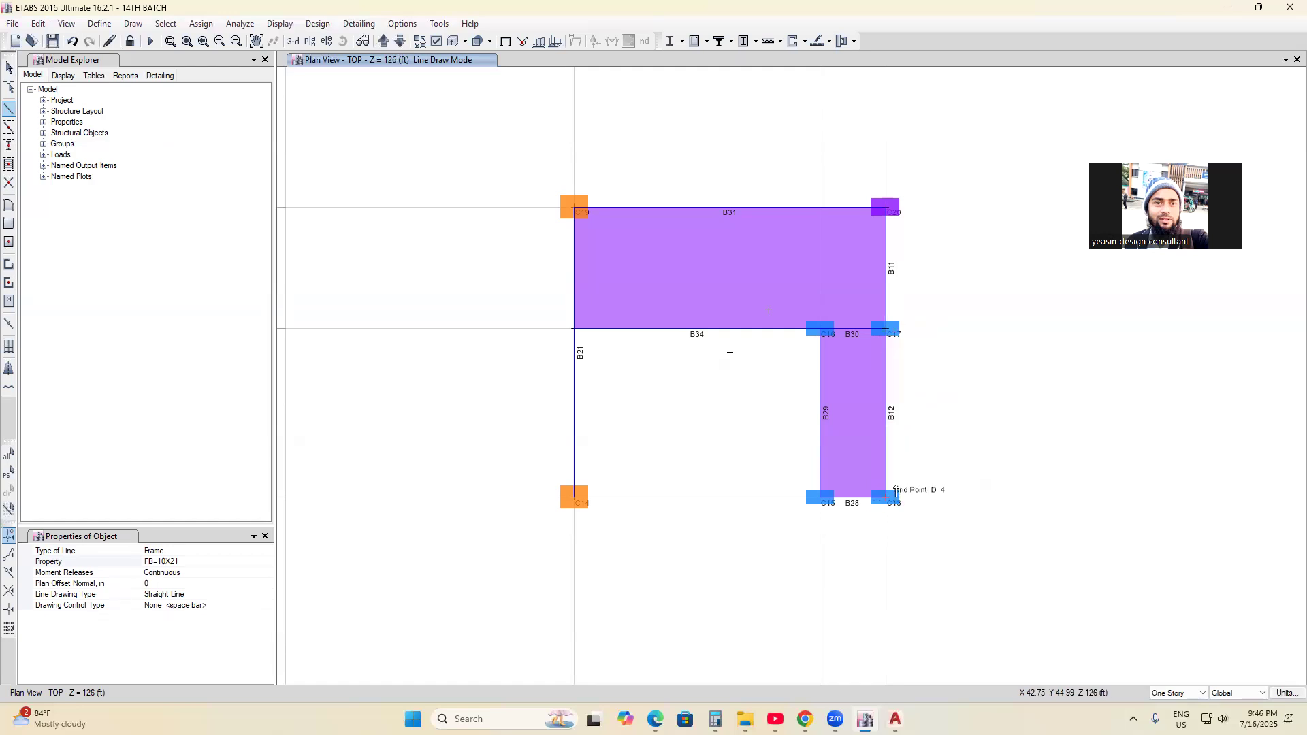
click(9, 68)
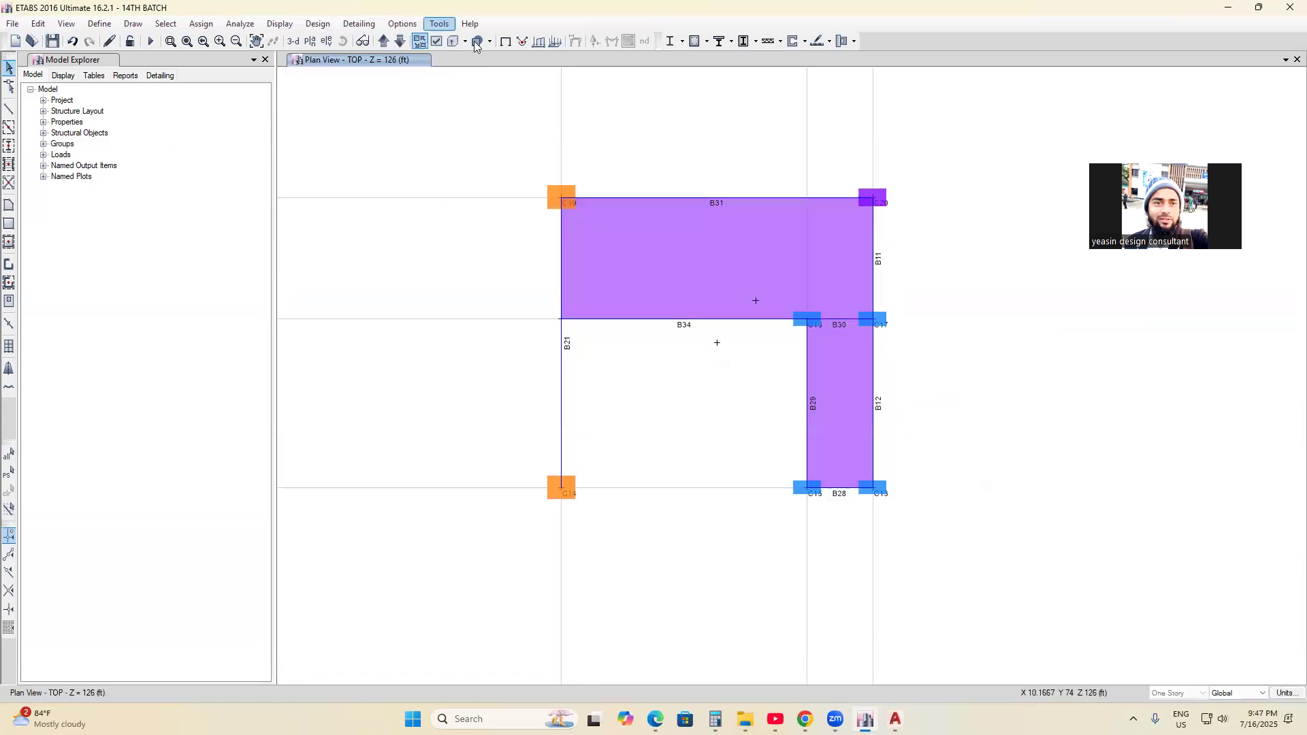
- Rerun the model check with all checks and the trim or extend frames fix enabled, then close the report
click(242, 24)
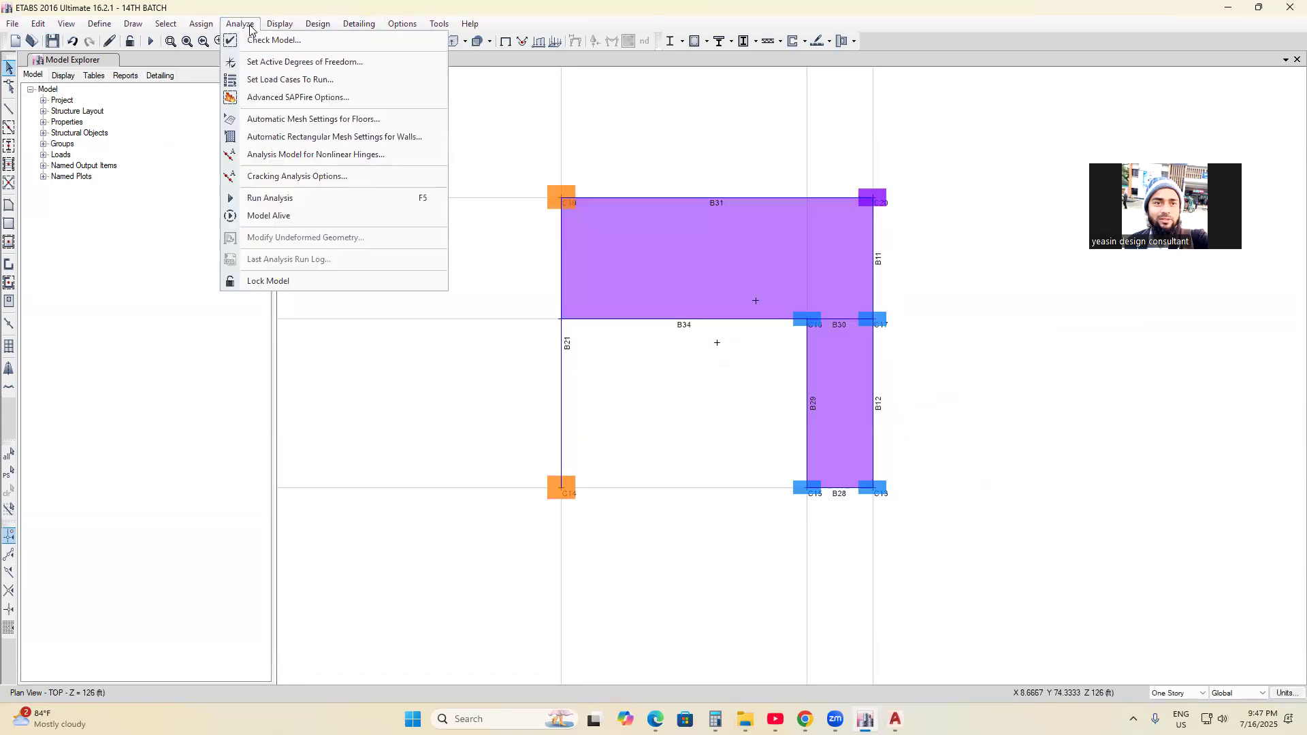
click(255, 42)
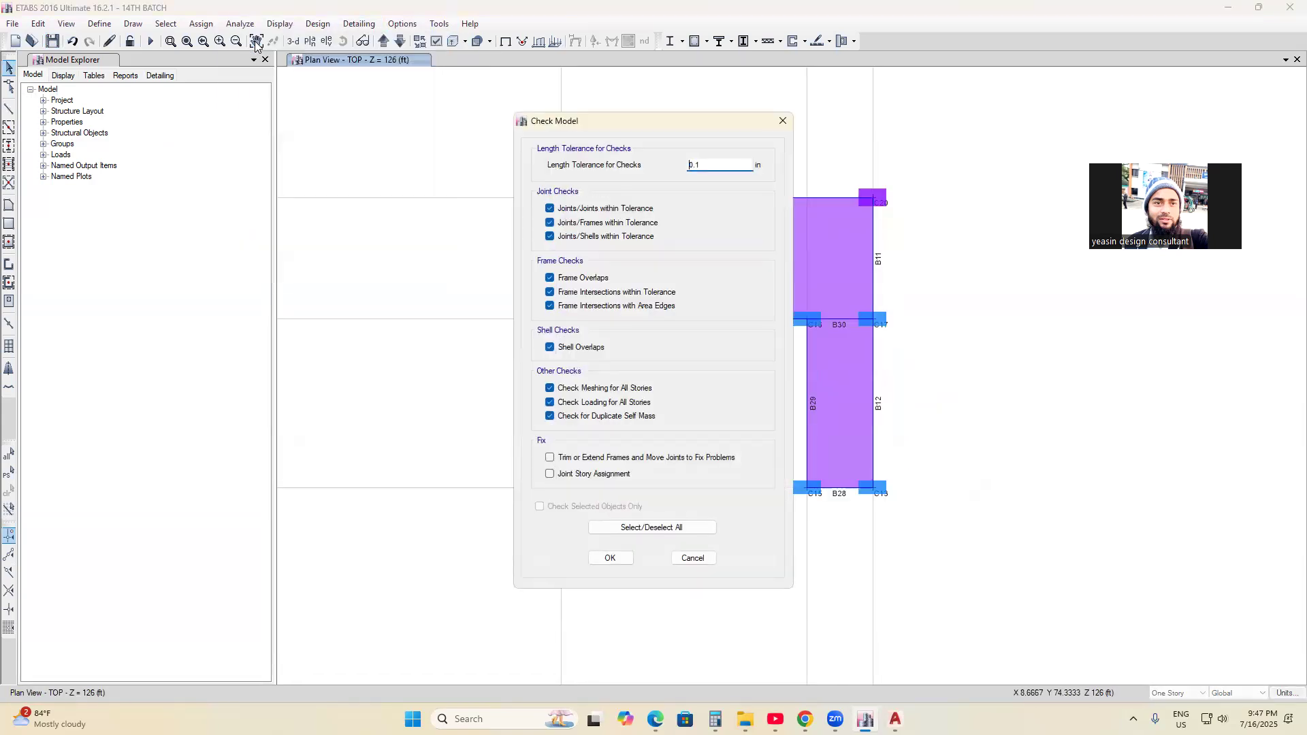
click(613, 530)
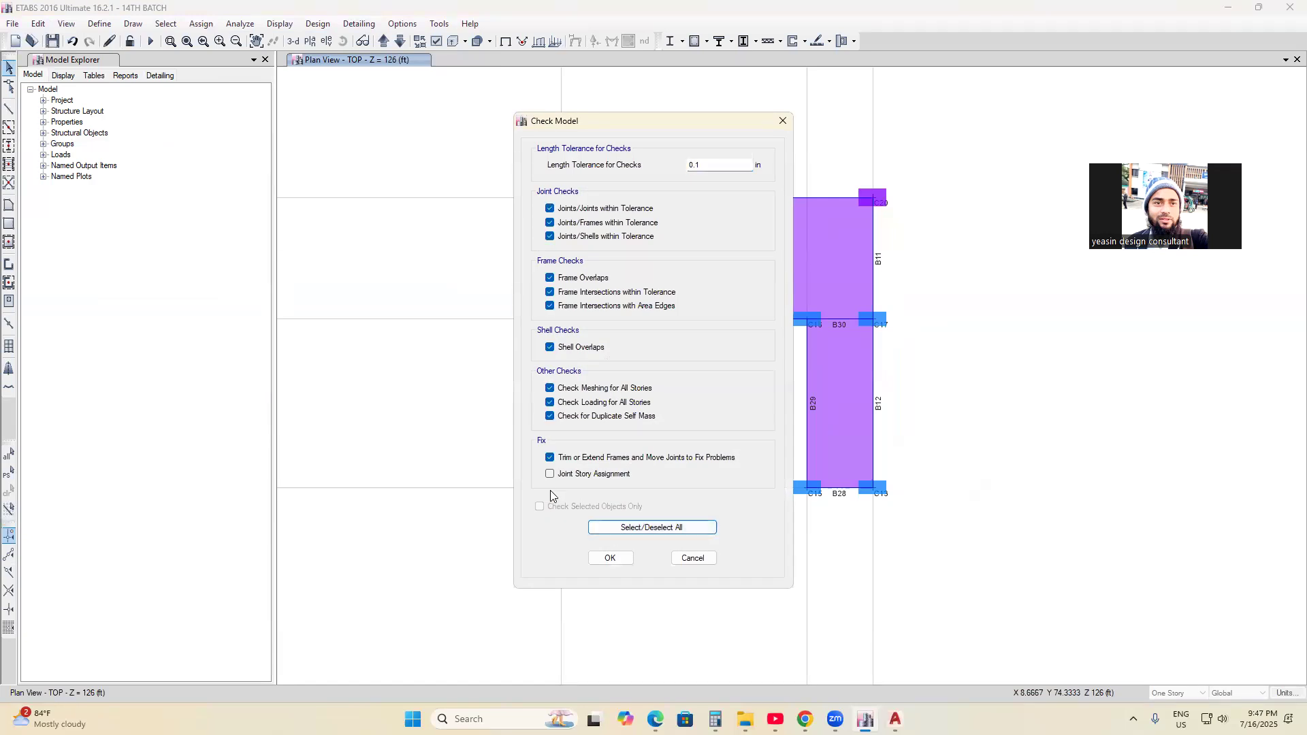
click(610, 559)
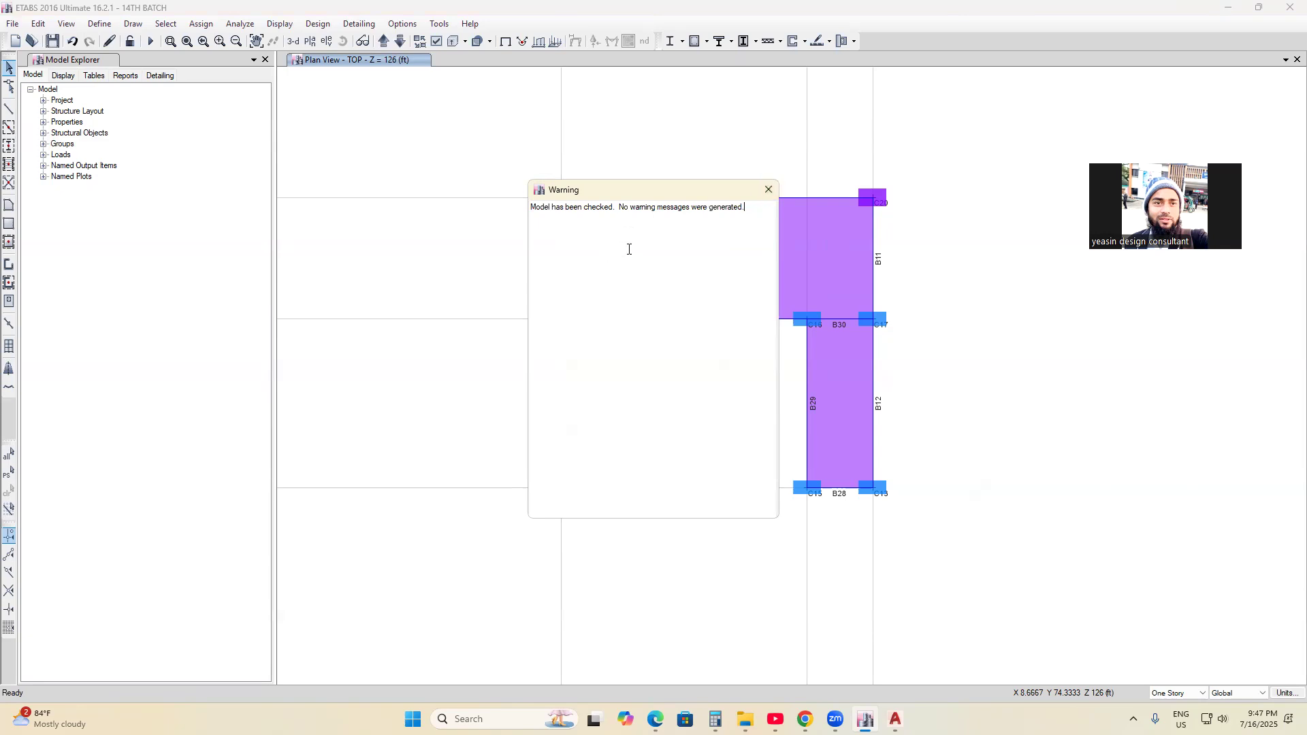
click(770, 196)
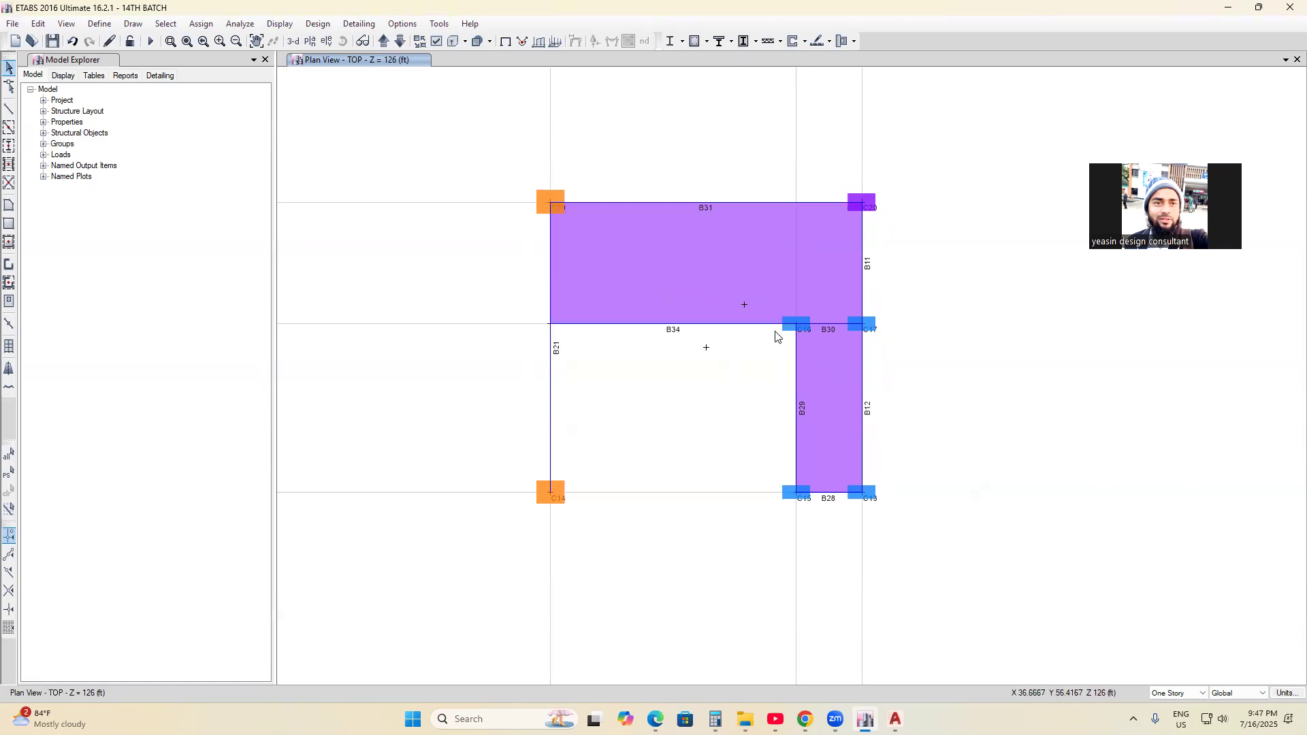
- Turn off the frame labels and show the shell labels in the TOP story plan view
click(436, 43)
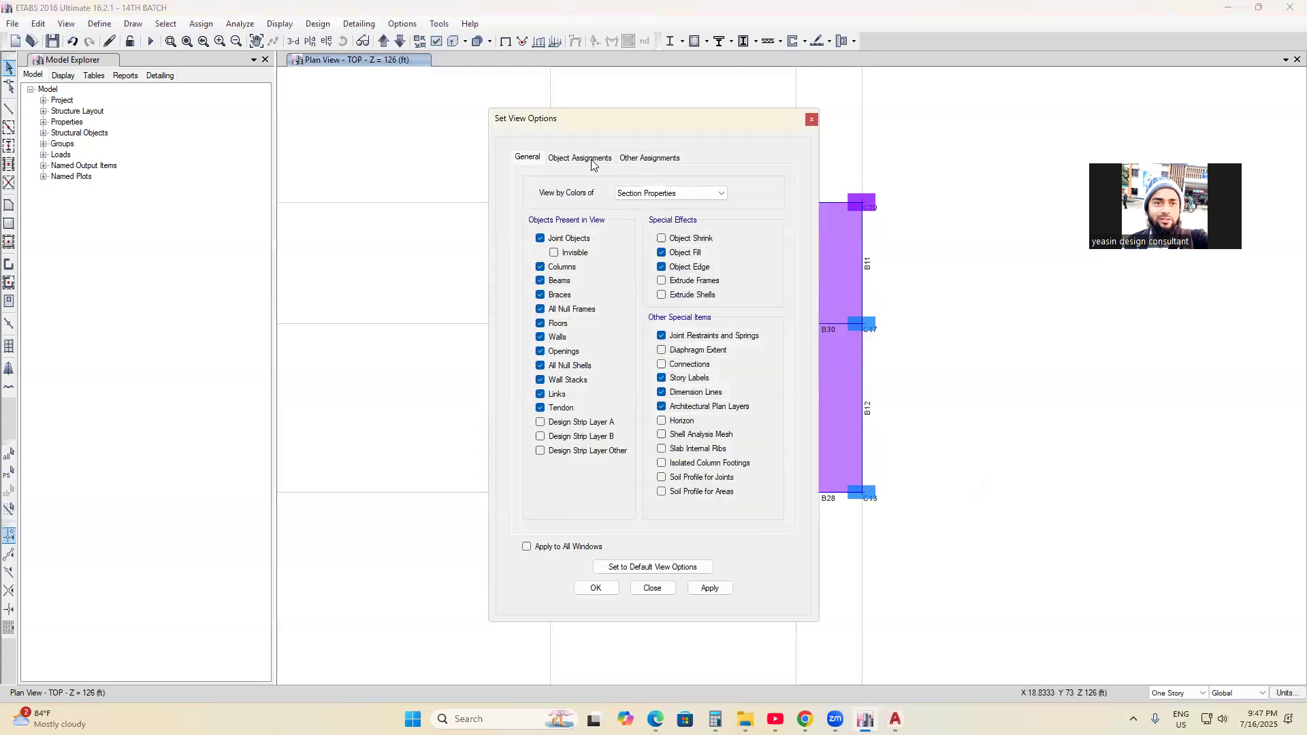
click(592, 161)
click(676, 192)
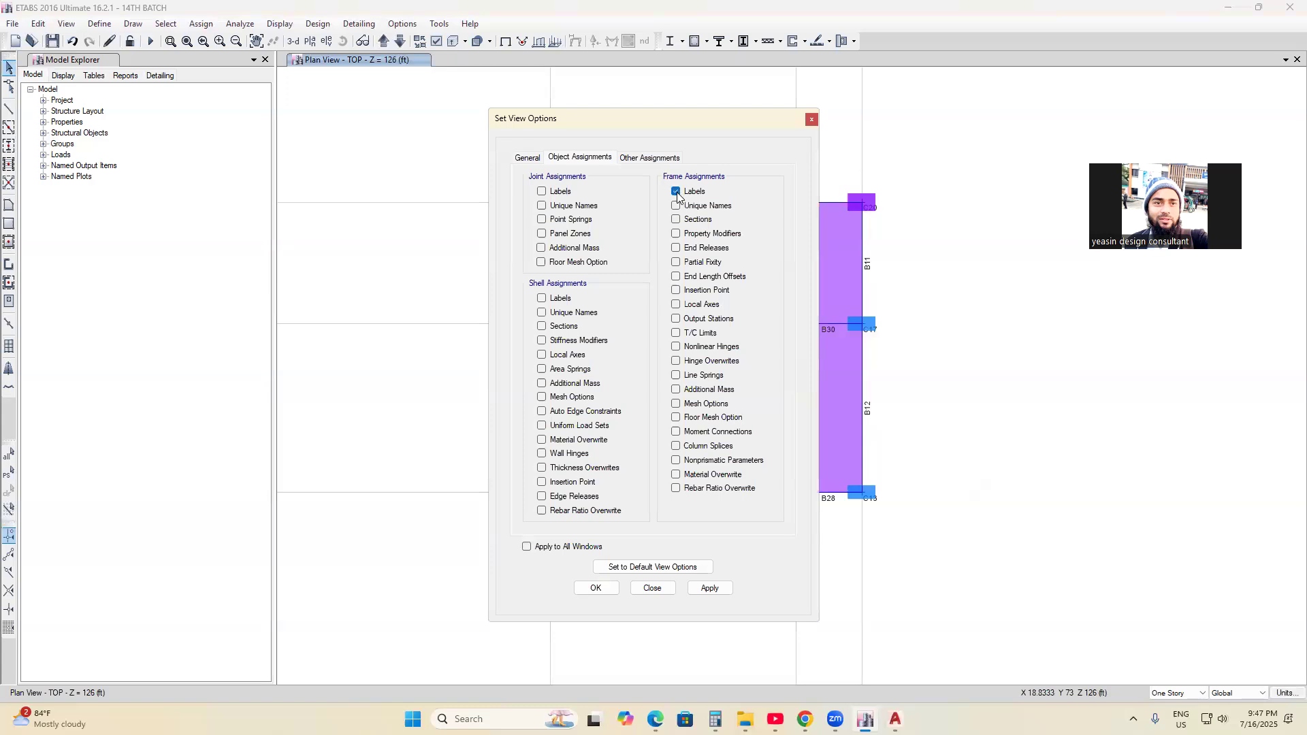
click(677, 193)
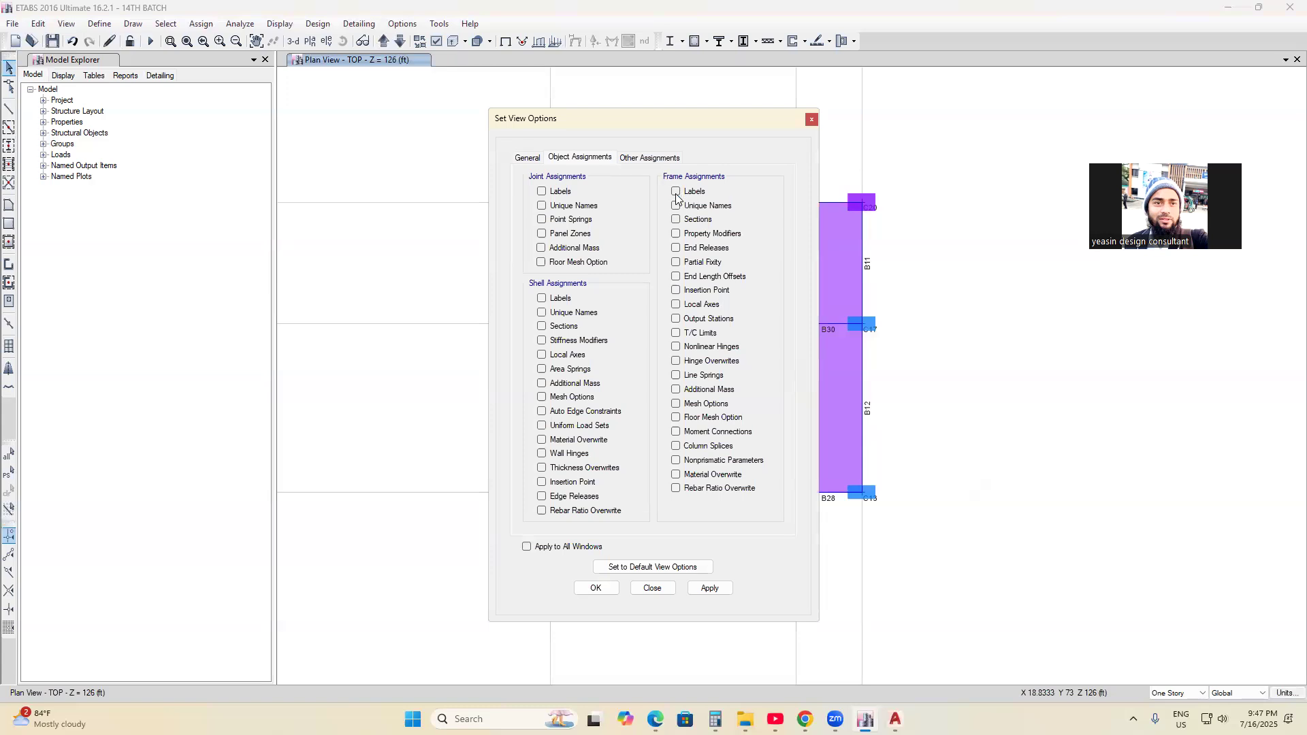
click(542, 304)
click(711, 590)
click(596, 589)
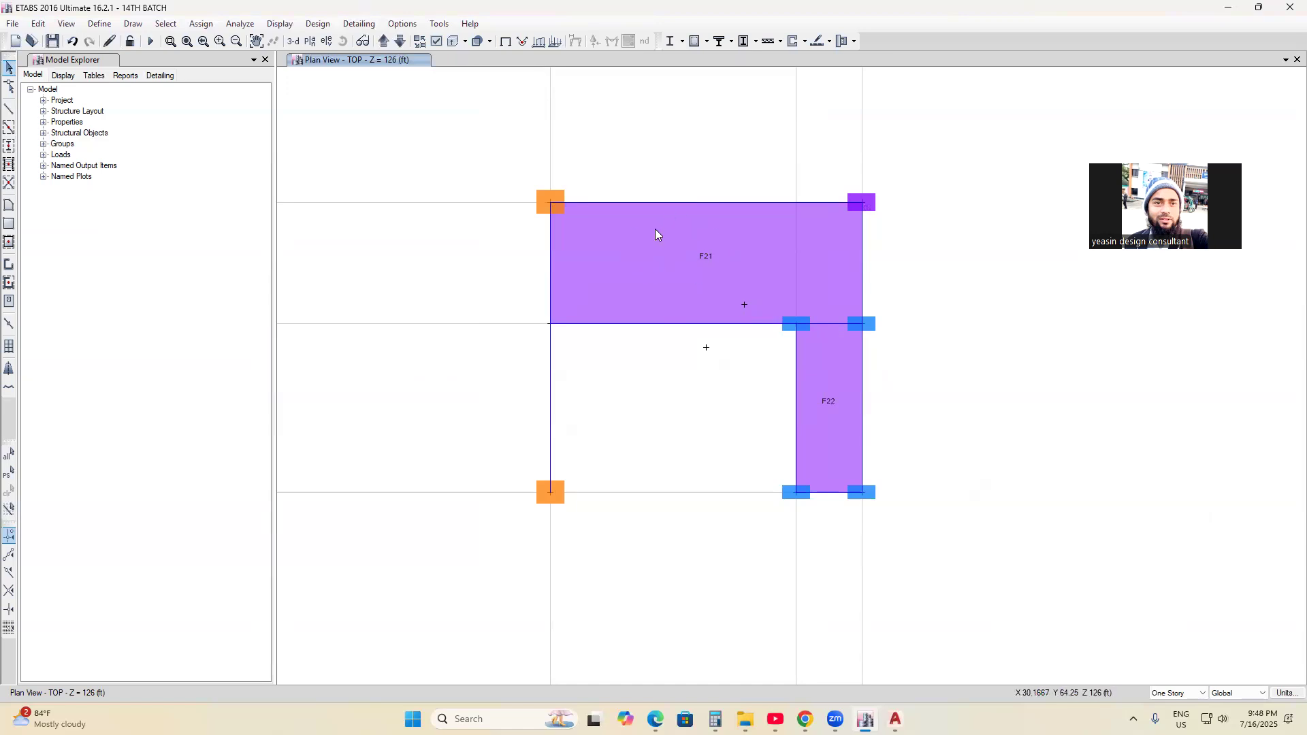
- Switch down to the 9TH story plan and examine its slab labels
click(399, 41)
click(400, 41)
scroll(741, 426, down, 8)
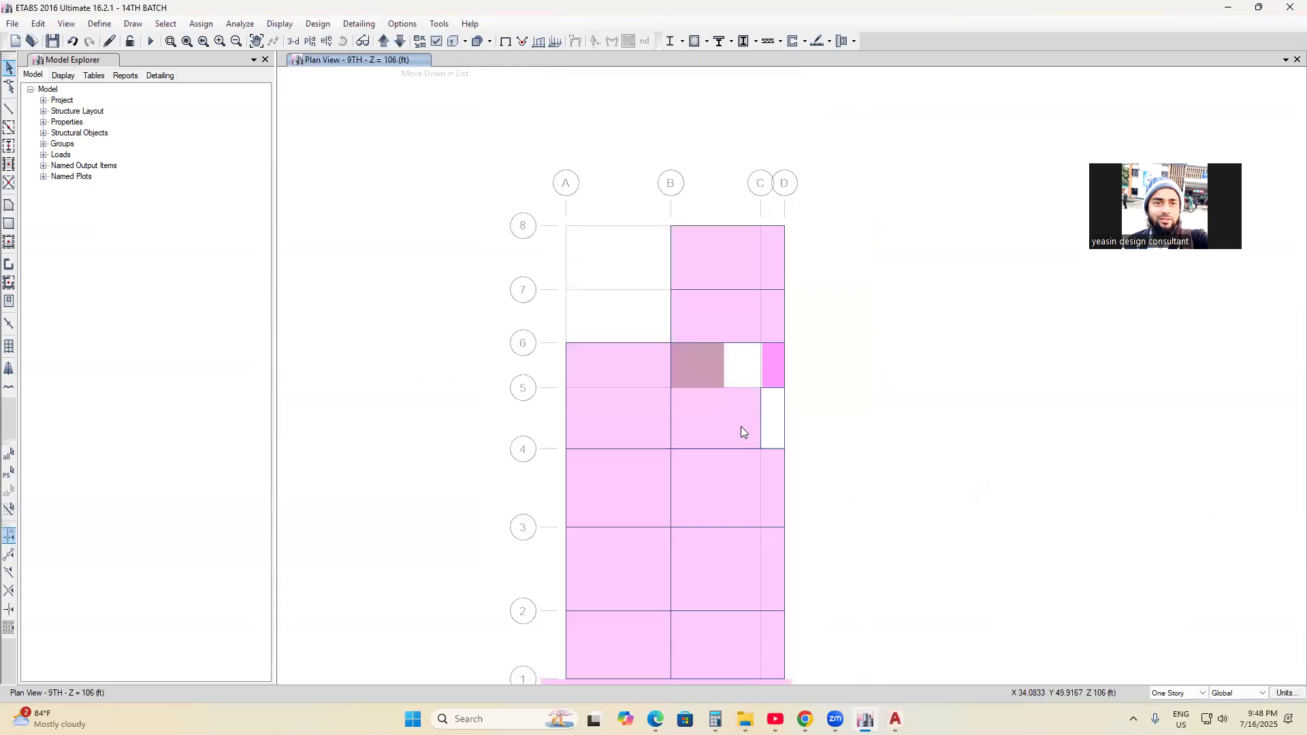
scroll(723, 452, up, 4)
middle_drag(717, 503, 767, 420)
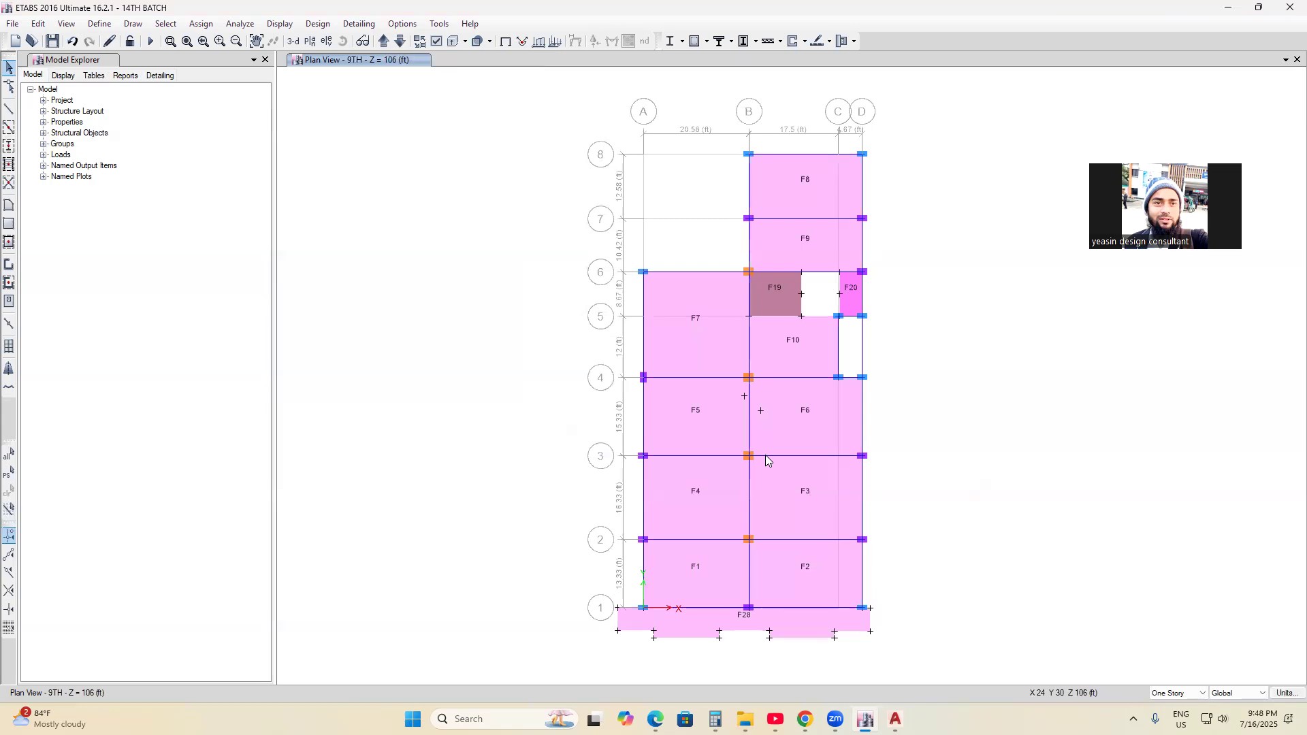
middle_drag(784, 493, 748, 487)
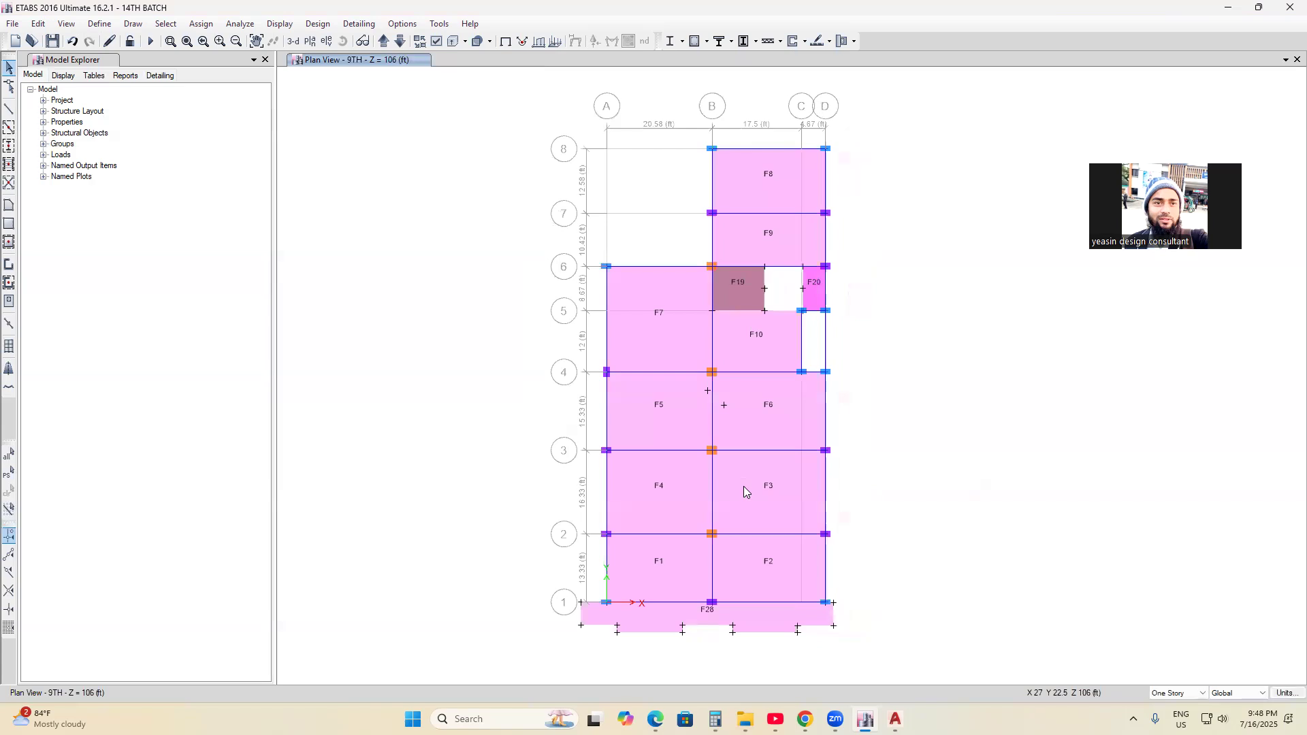
middle_drag(1001, 475, 941, 456)
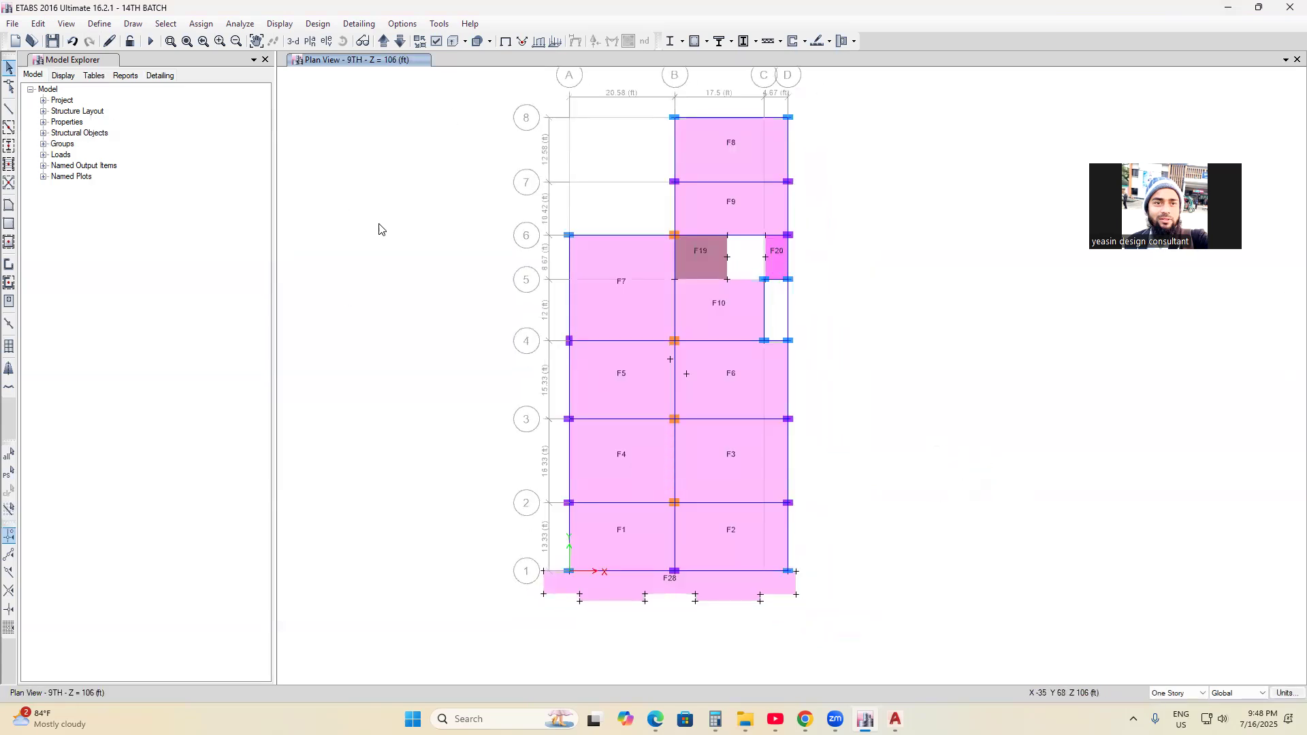
- Save the model
click(51, 41)
middle_drag(887, 407, 844, 414)
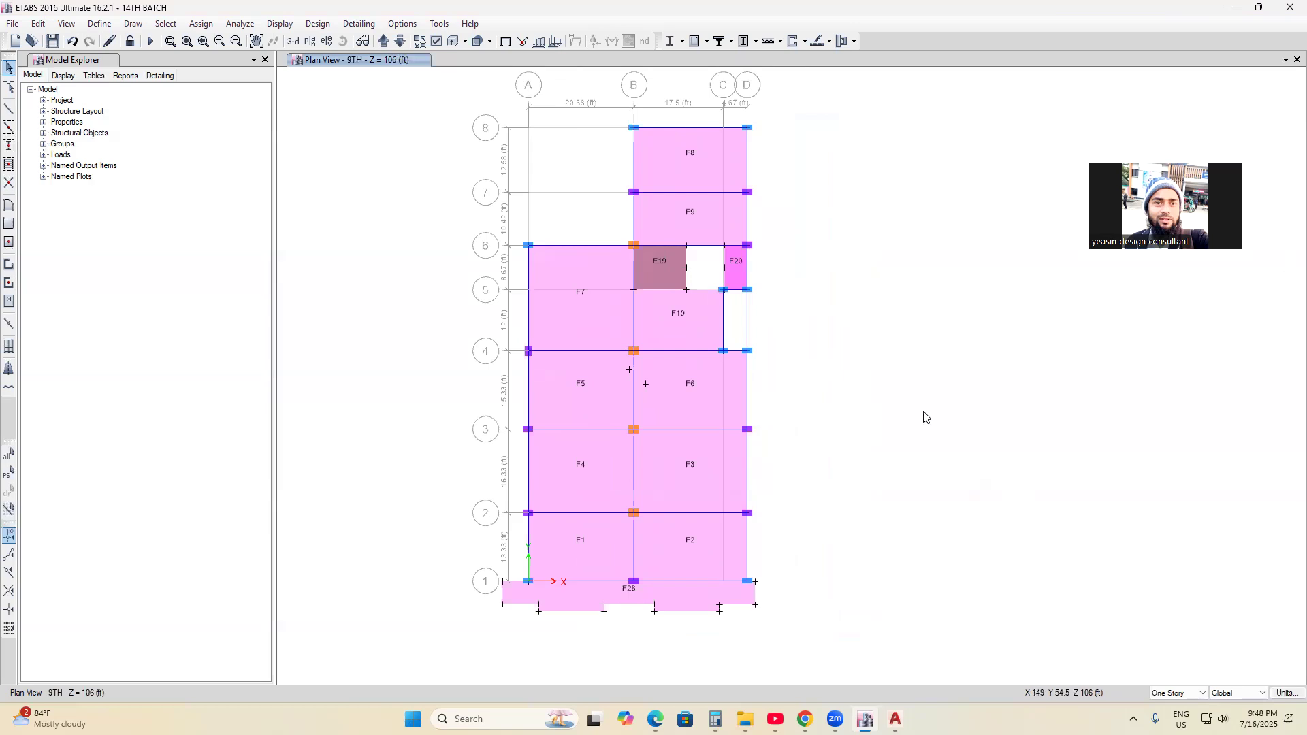
middle_drag(864, 420, 847, 430)
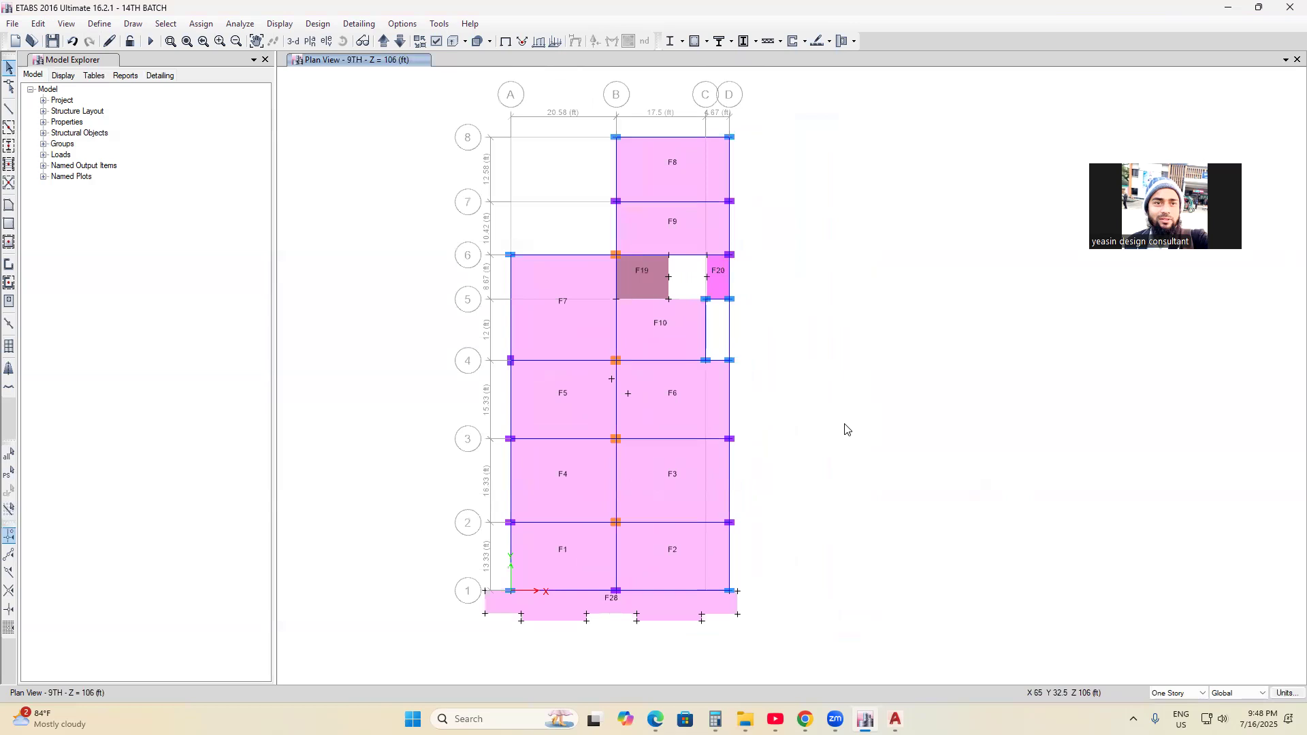
middle_drag(905, 286, 927, 268)
click(54, 40)
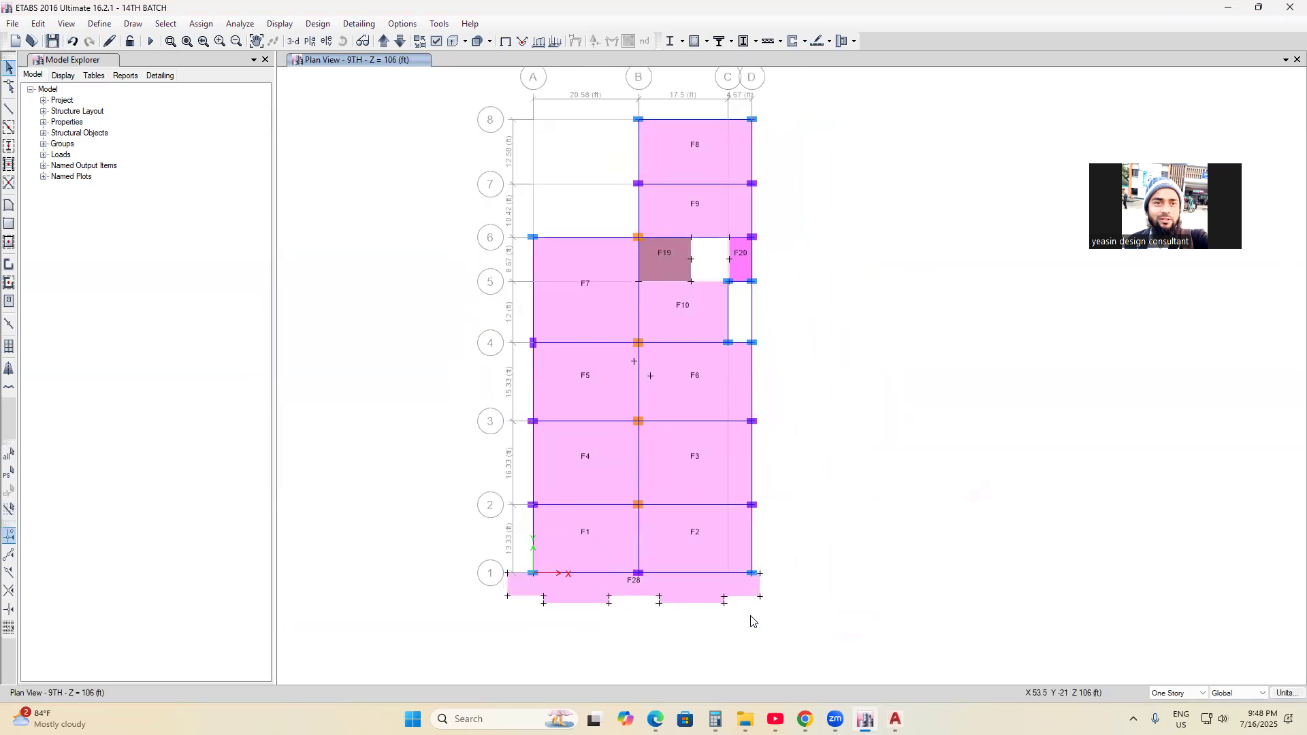